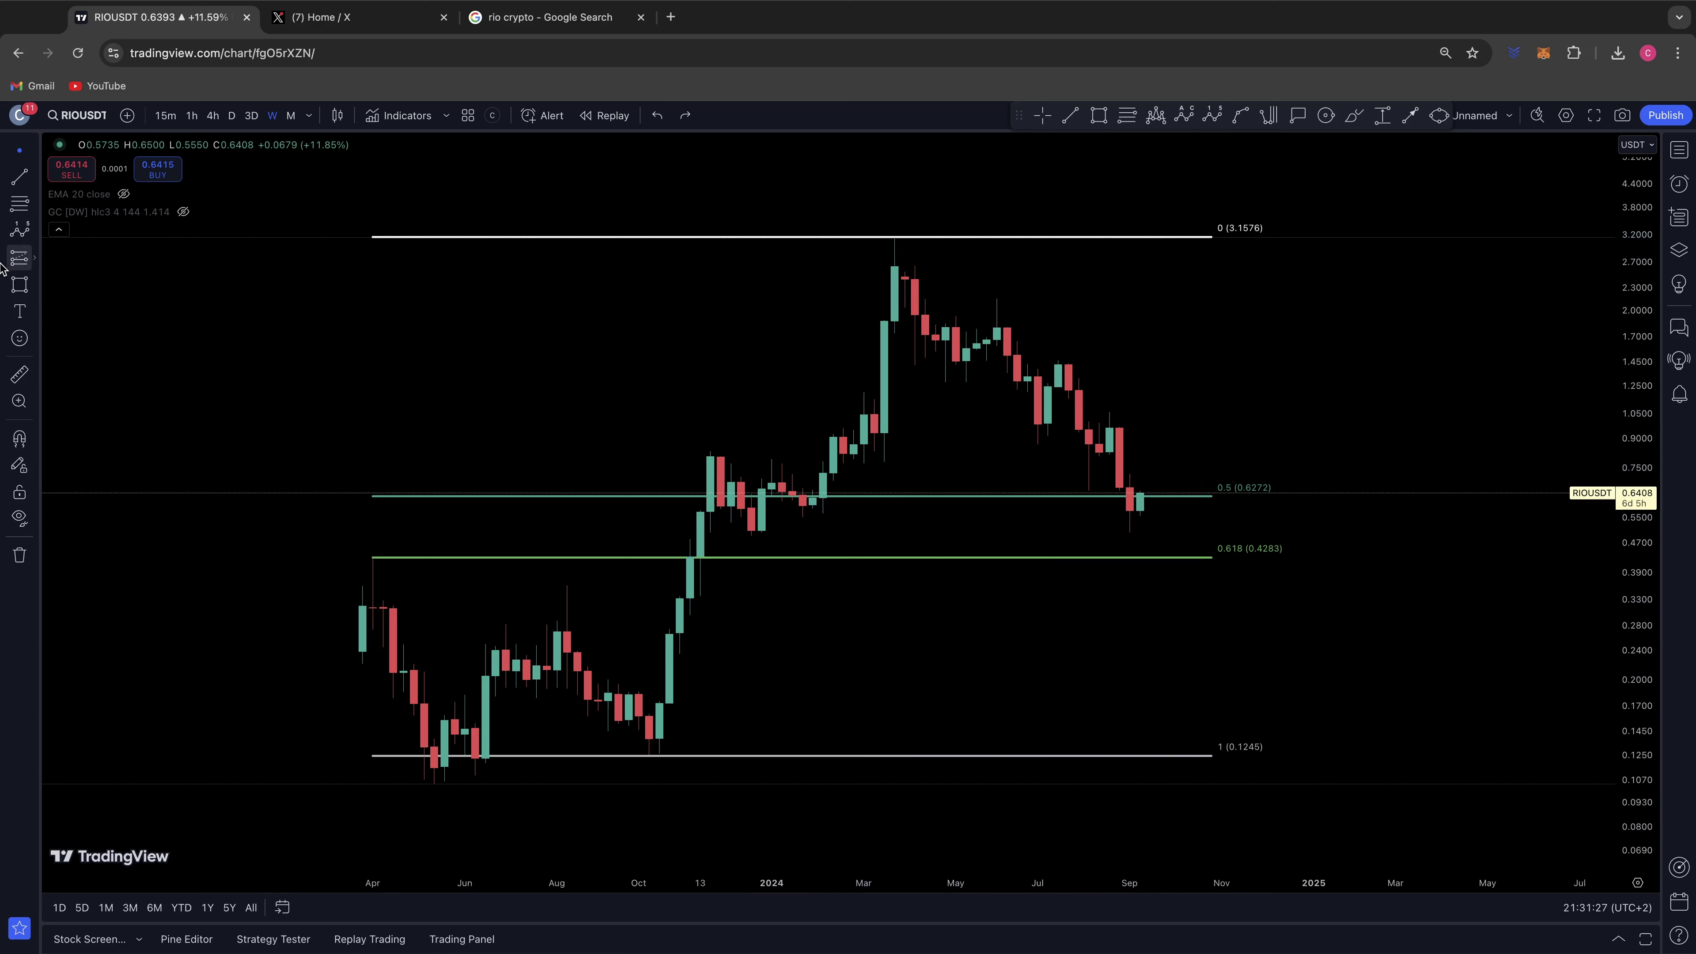
Draw a small rectangle around the 0.618 (0.4283) label of the Fibonacci retracement.
key(alt+shift+r)
drag(1211, 532, 1283, 561)
click(1267, 566)
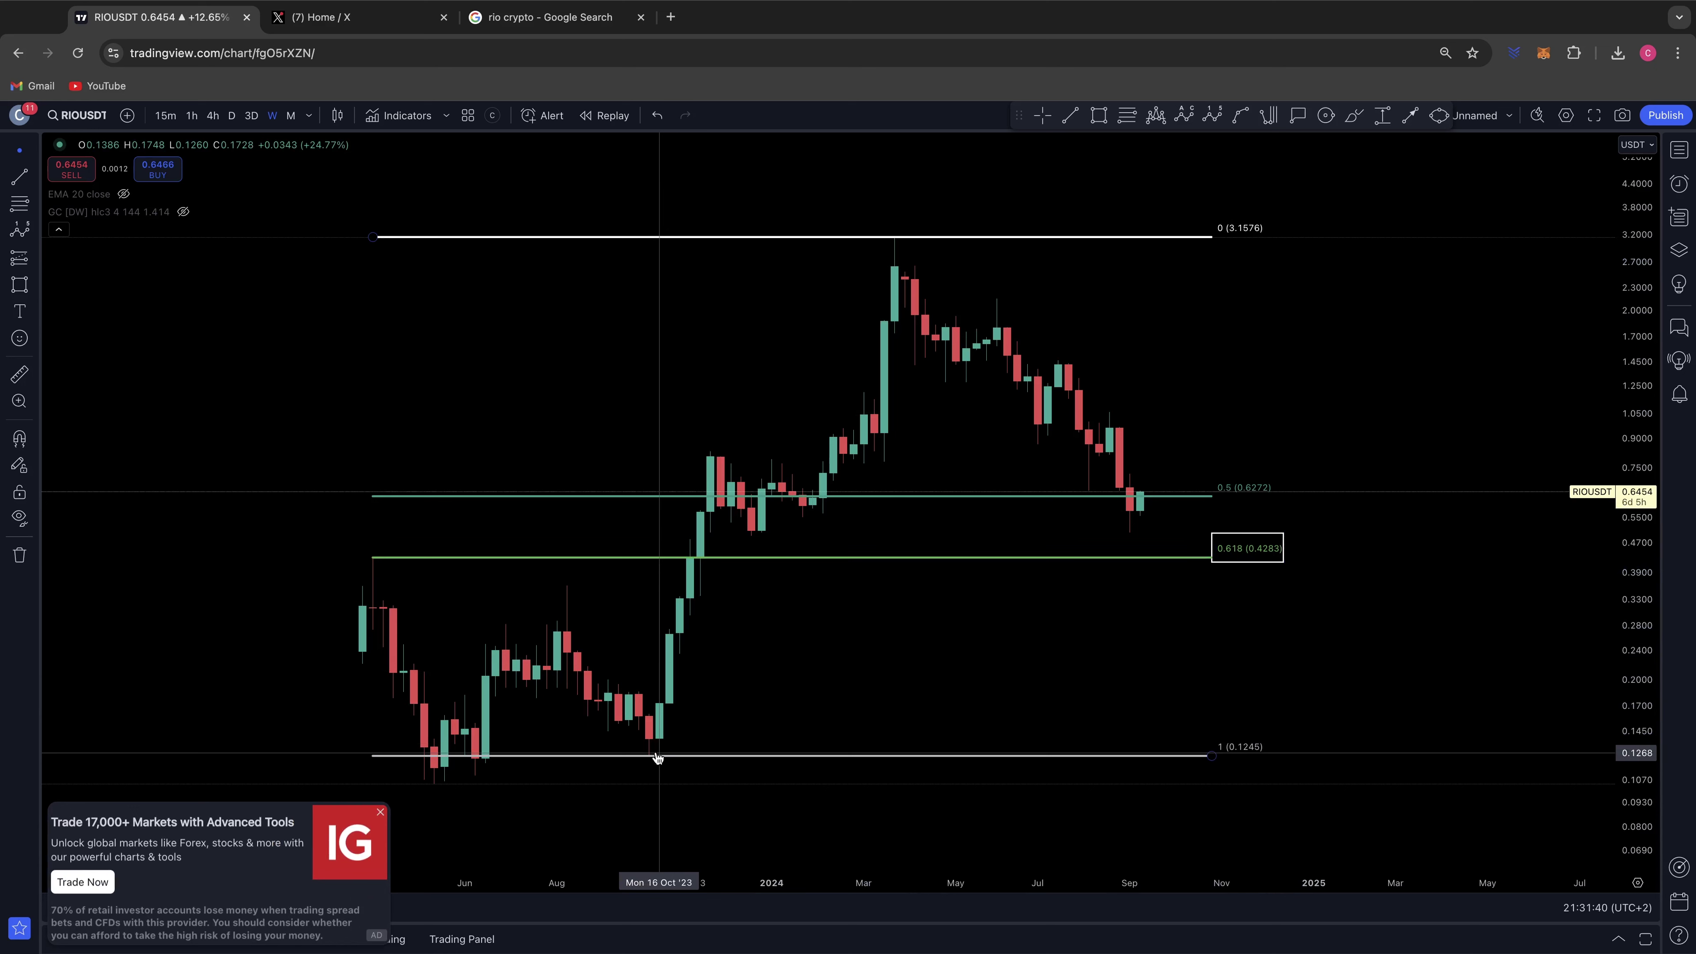
Brush a circle at the April 2023 high and trace the price path up to March 2024, then undo both strokes.
key(alt+shift+b)
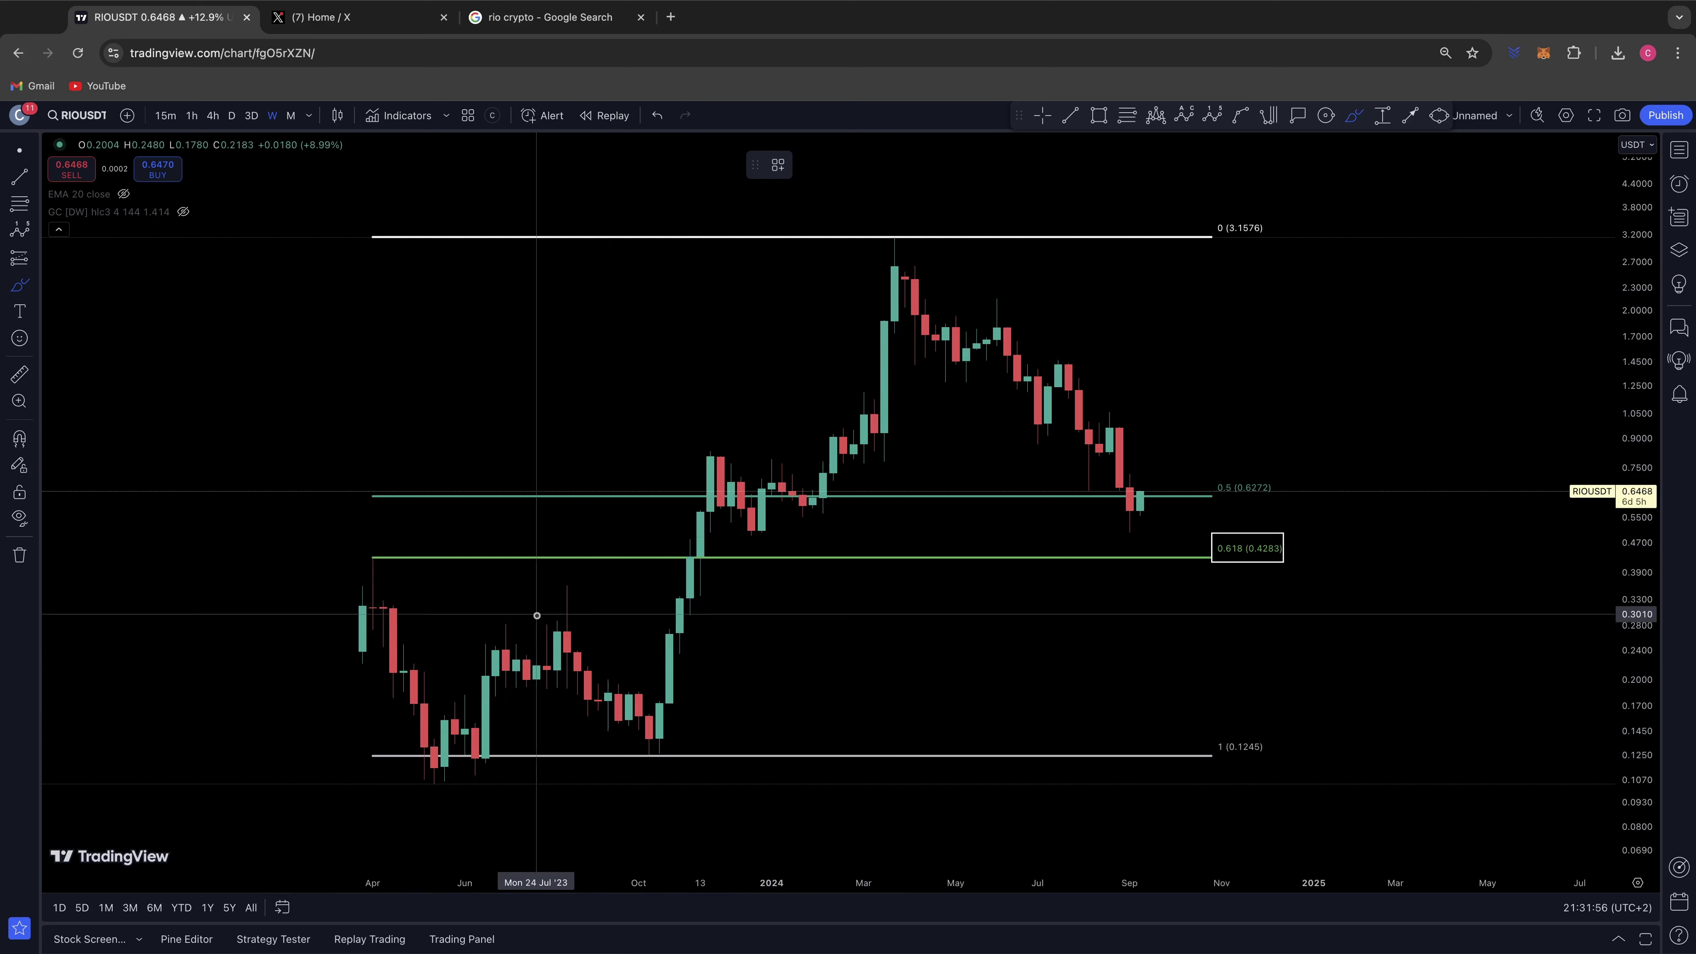
mouse_move(389, 546)
mouse_down()
mouse_move(364, 556)
mouse_move(382, 546)
mouse_up()
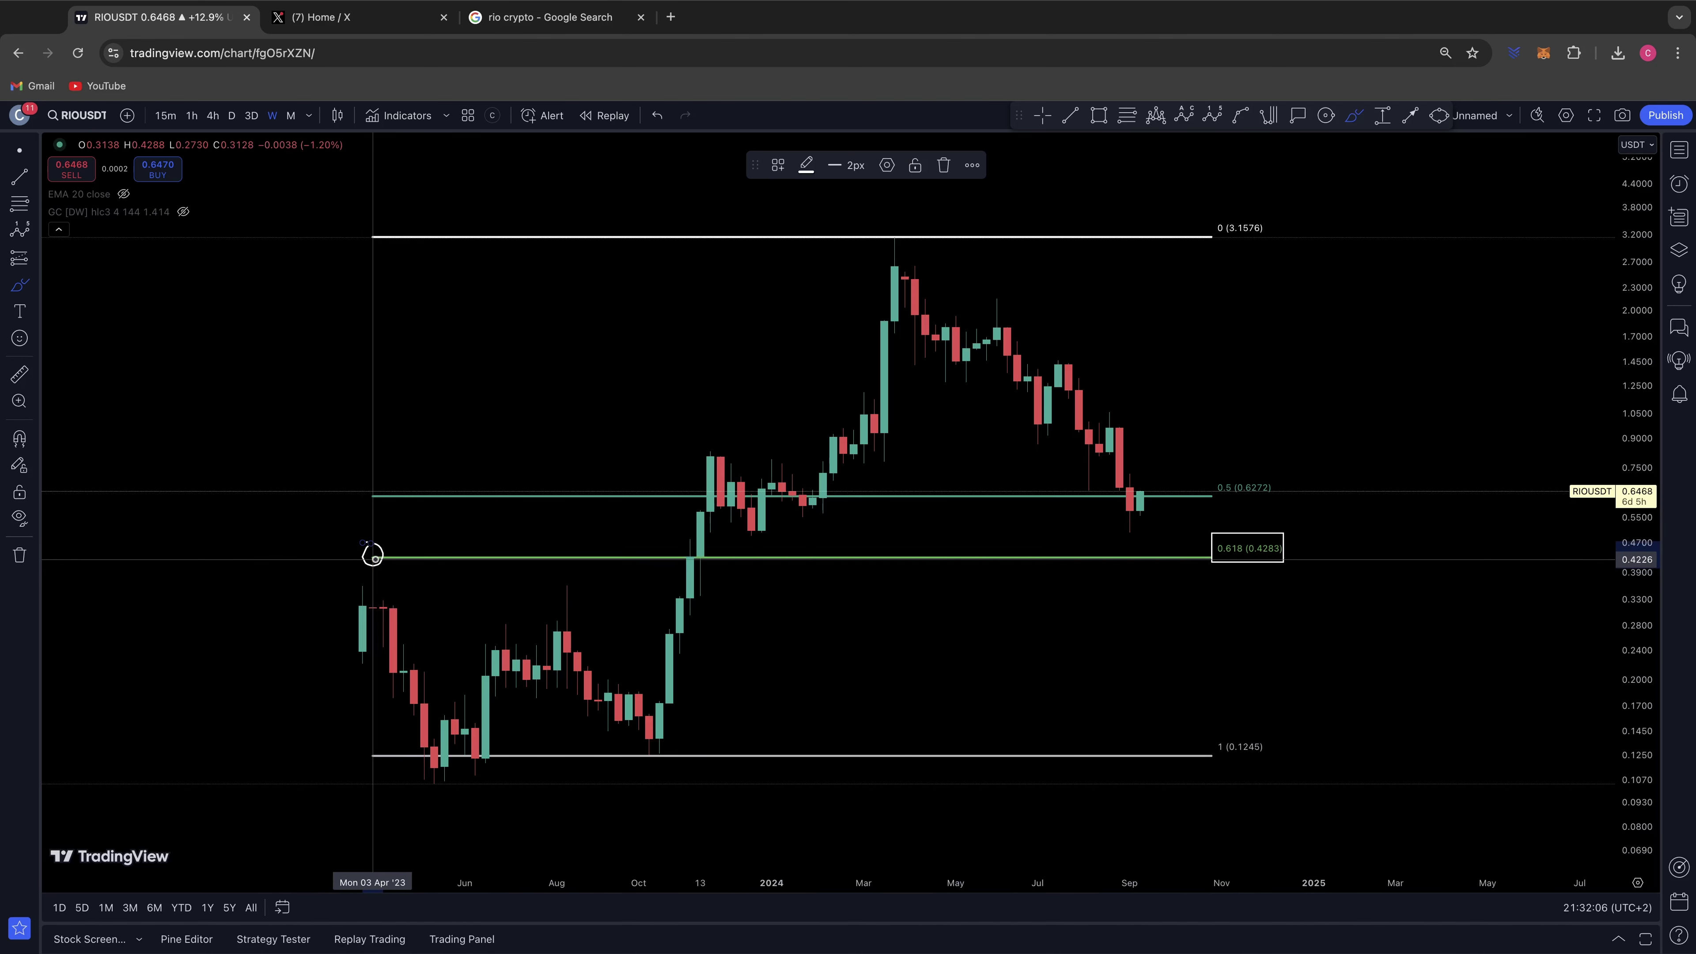
mouse_move(372, 559)
mouse_down()
mouse_move(409, 728)
mouse_move(448, 755)
mouse_move(534, 632)
mouse_move(567, 634)
mouse_move(648, 743)
mouse_move(713, 461)
mouse_move(761, 513)
mouse_move(794, 473)
mouse_move(824, 509)
mouse_move(871, 266)
mouse_move(861, 281)
mouse_up()
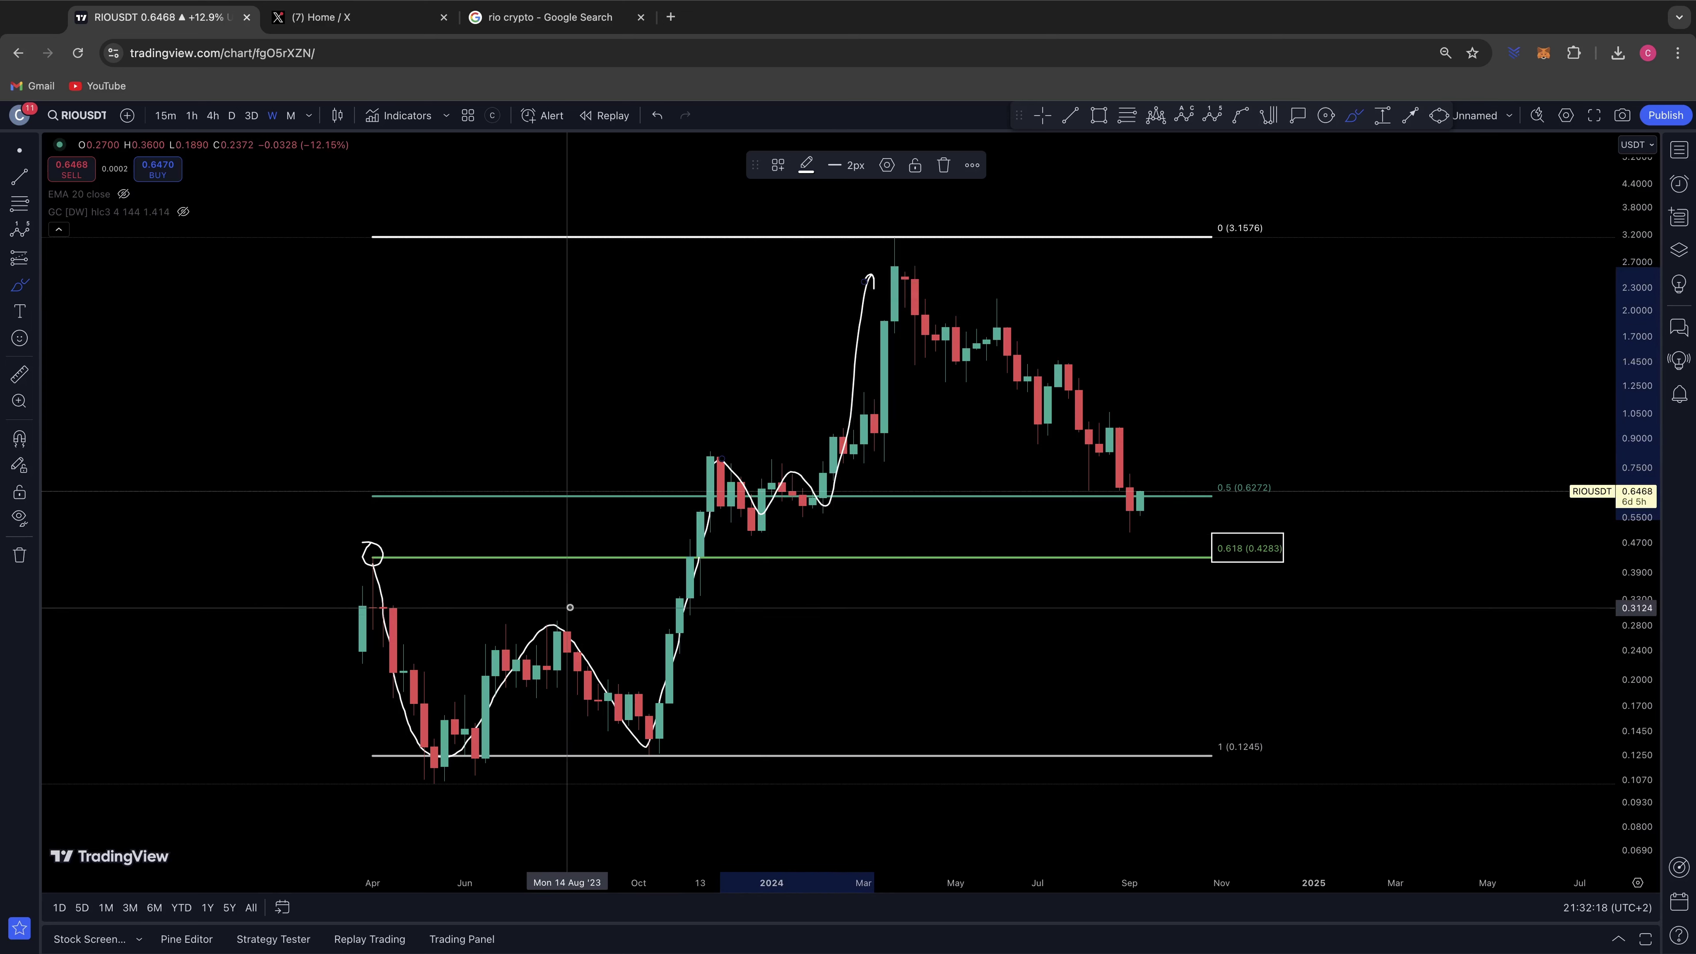
key(ctrl+z)
key(ctrl+z)
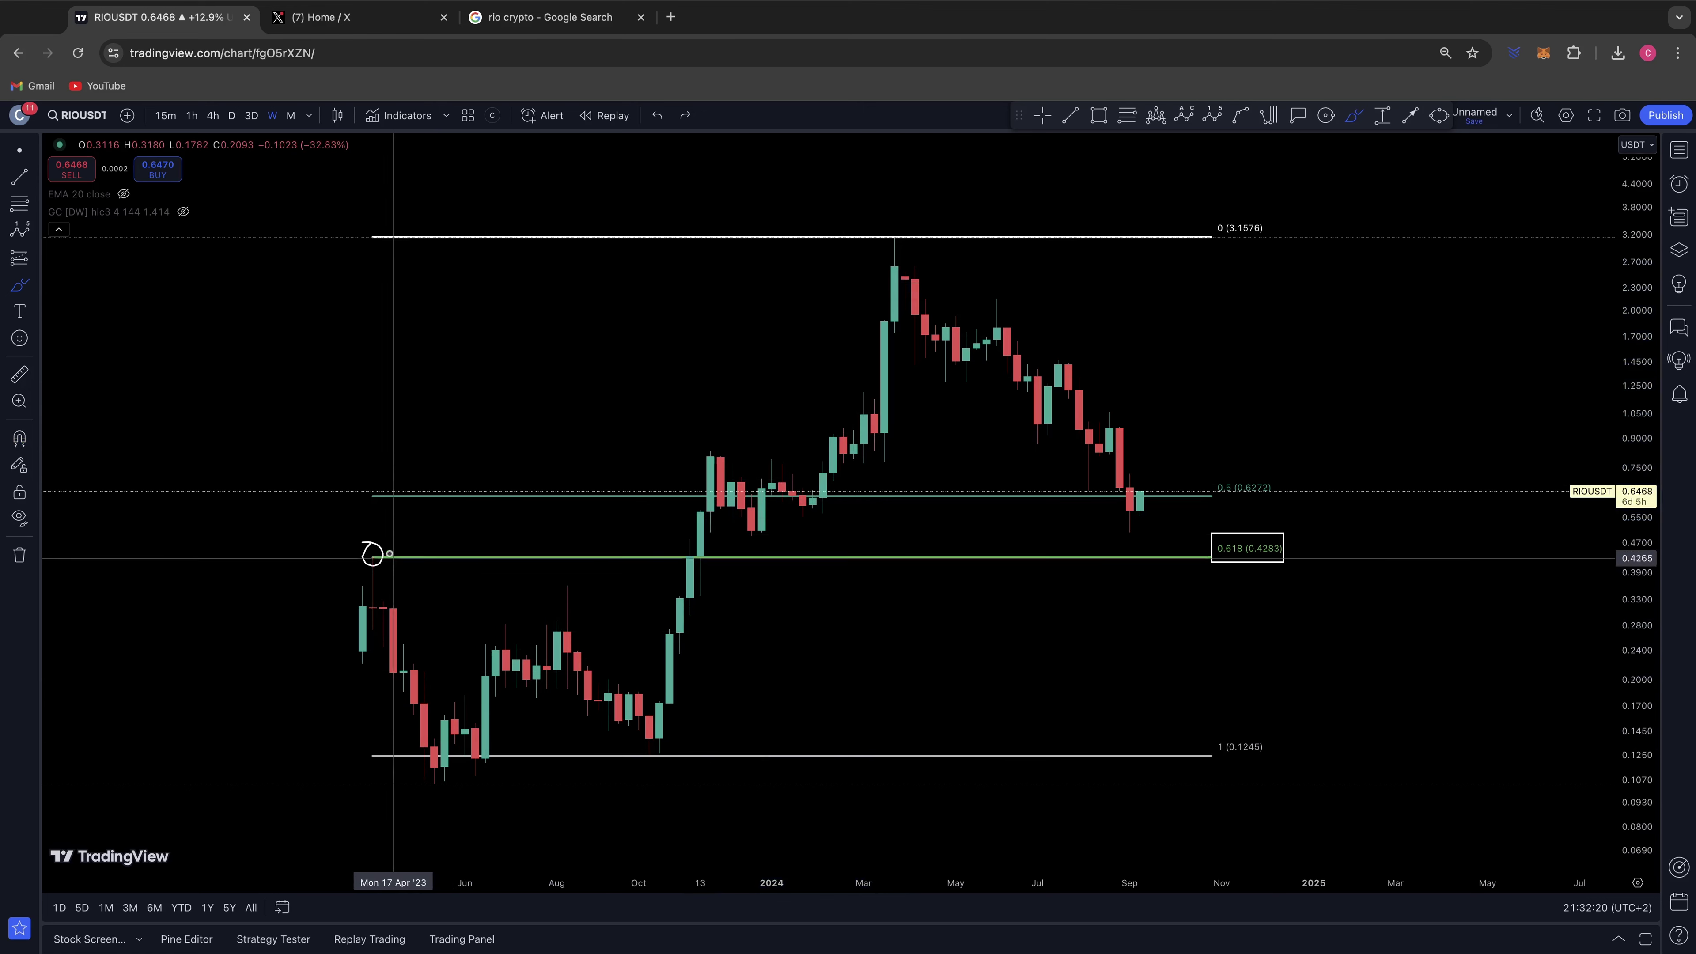
key(ctrl+z)
Brush circles on the 0.618 line at the April 2023 high, the November 2023 breakout and the area below the latest candles.
mouse_move(370, 550)
mouse_down()
mouse_move(389, 553)
mouse_move(363, 562)
mouse_move(374, 546)
mouse_up()
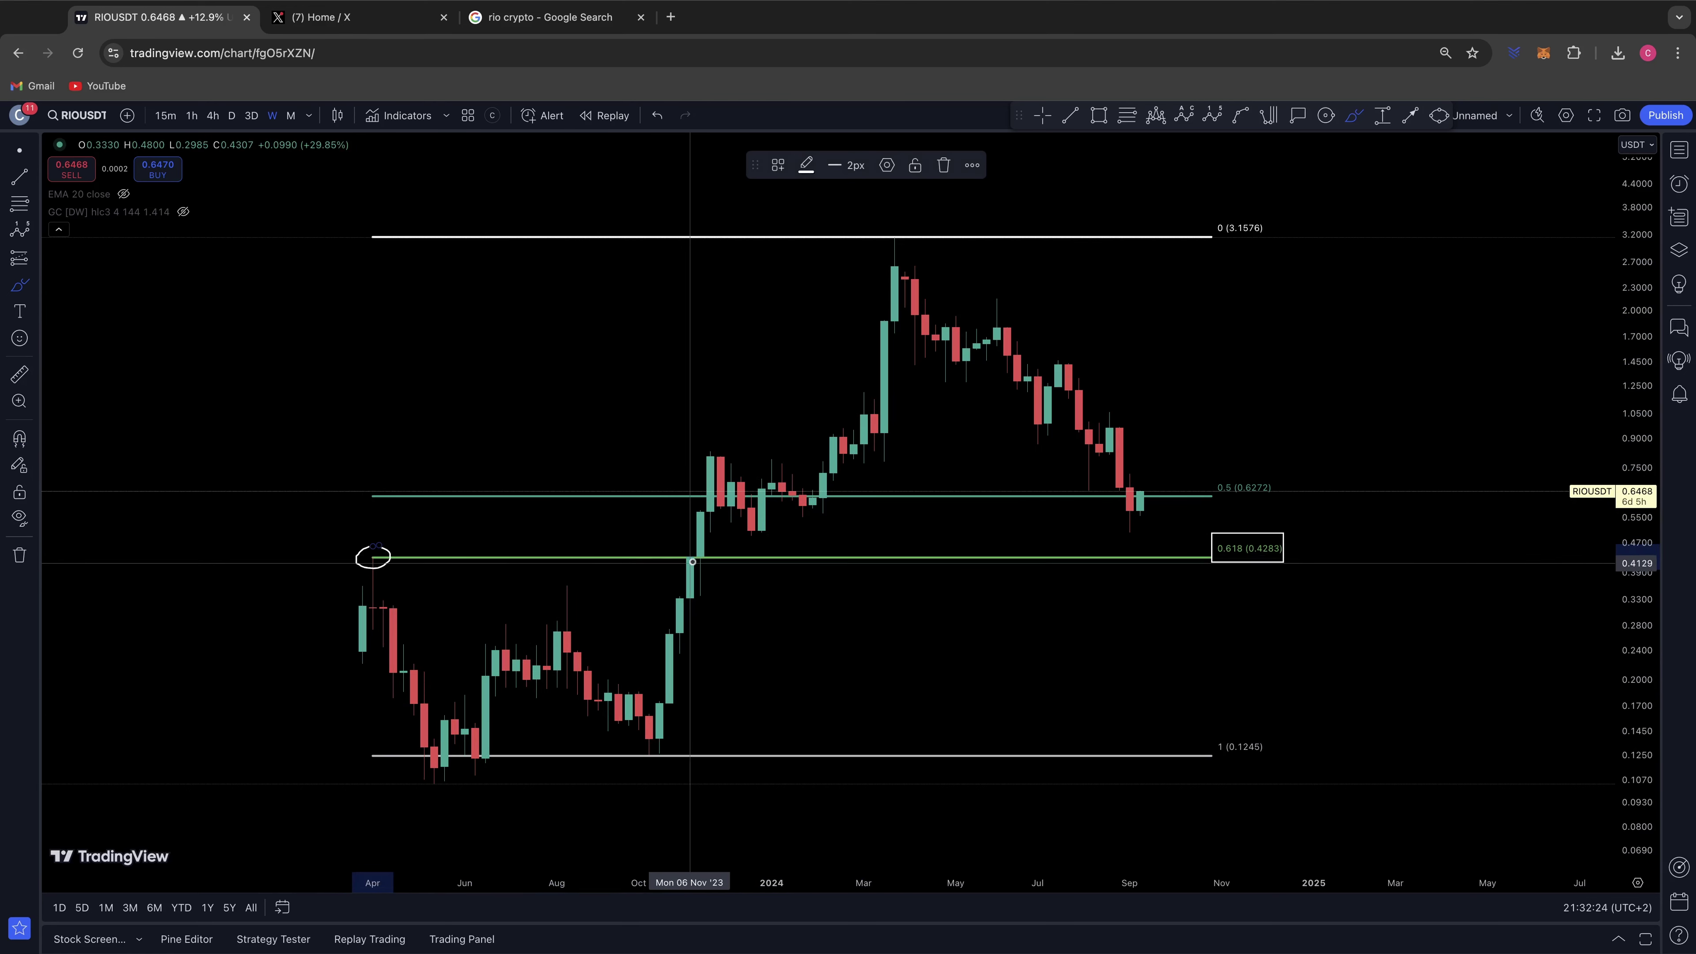
mouse_move(692, 561)
mouse_down()
mouse_move(679, 556)
mouse_move(713, 550)
mouse_up()
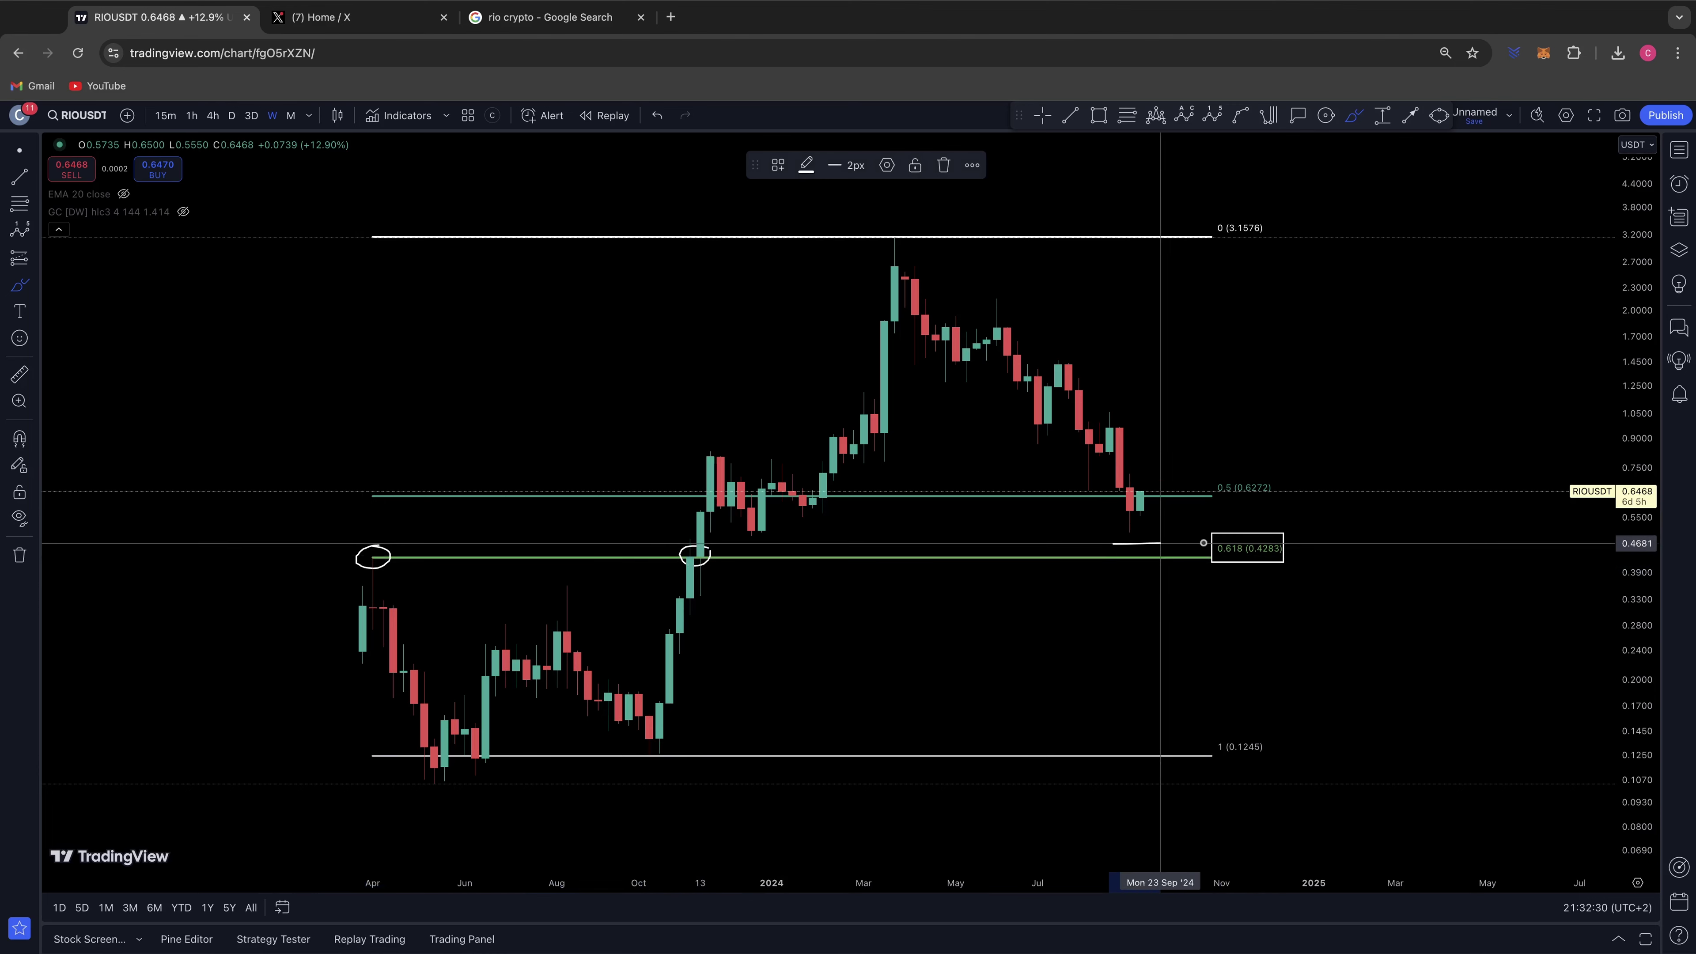
mouse_move(1203, 543)
mouse_down()
mouse_move(1194, 564)
mouse_move(1117, 565)
mouse_up()
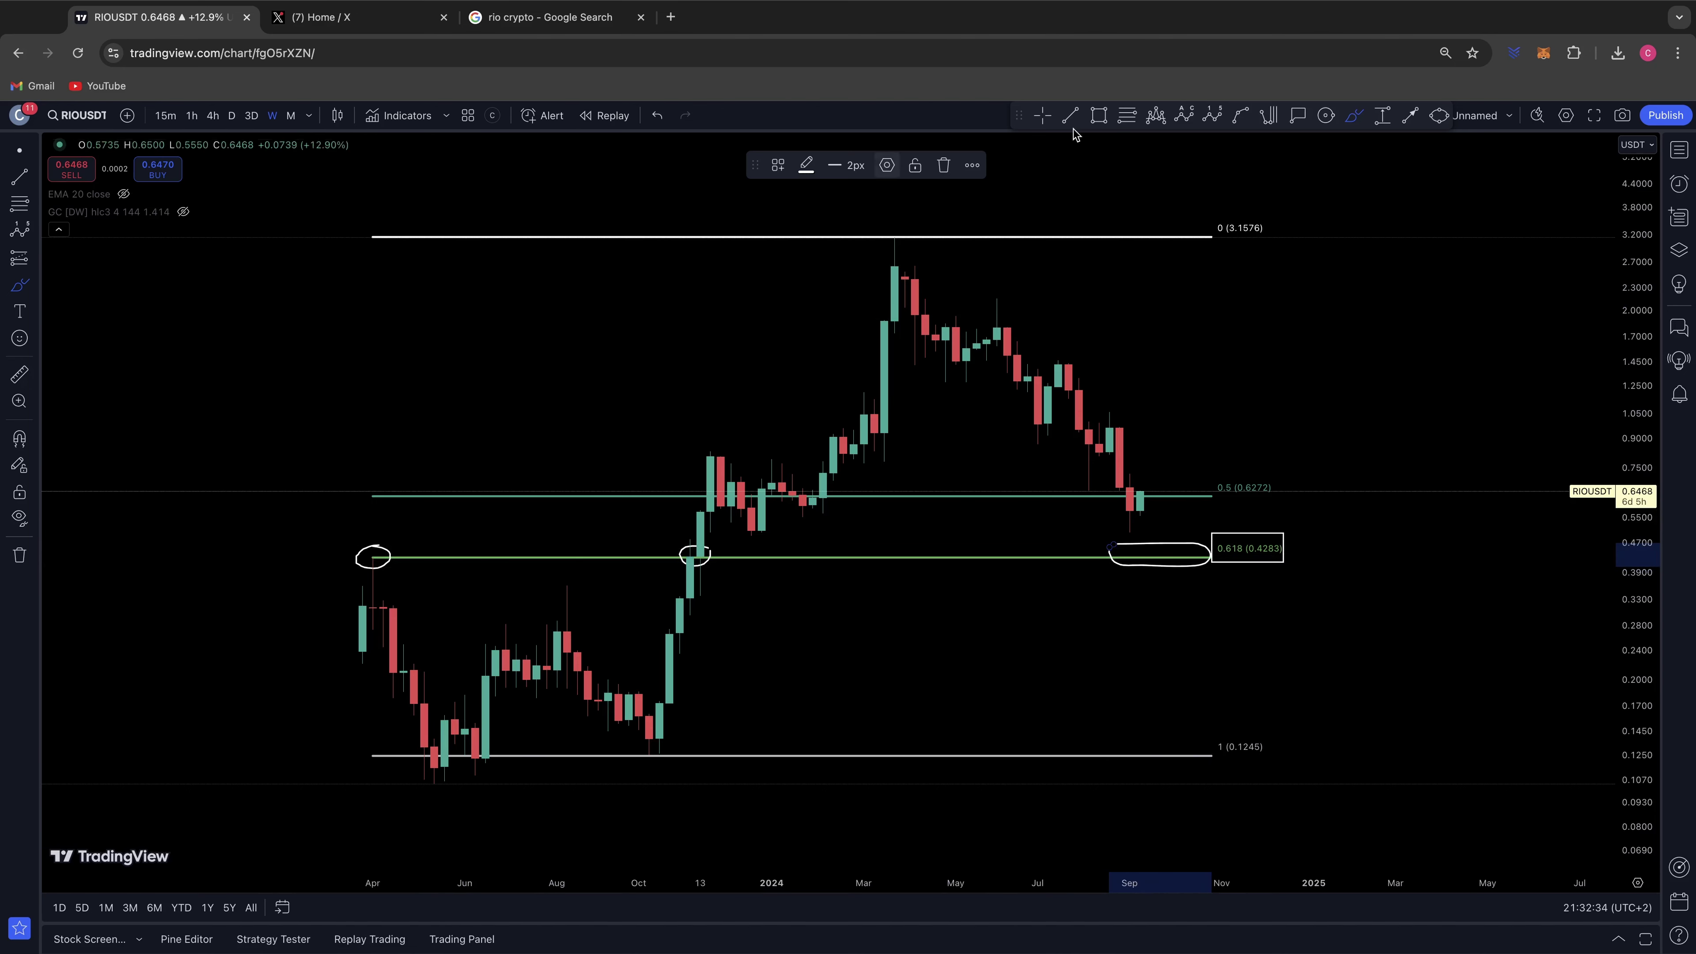
Draw a rectangle from 3 Apr '23 to 13 Nov '23, between about 0.42 and 0.12, and undo it.
click(1097, 117)
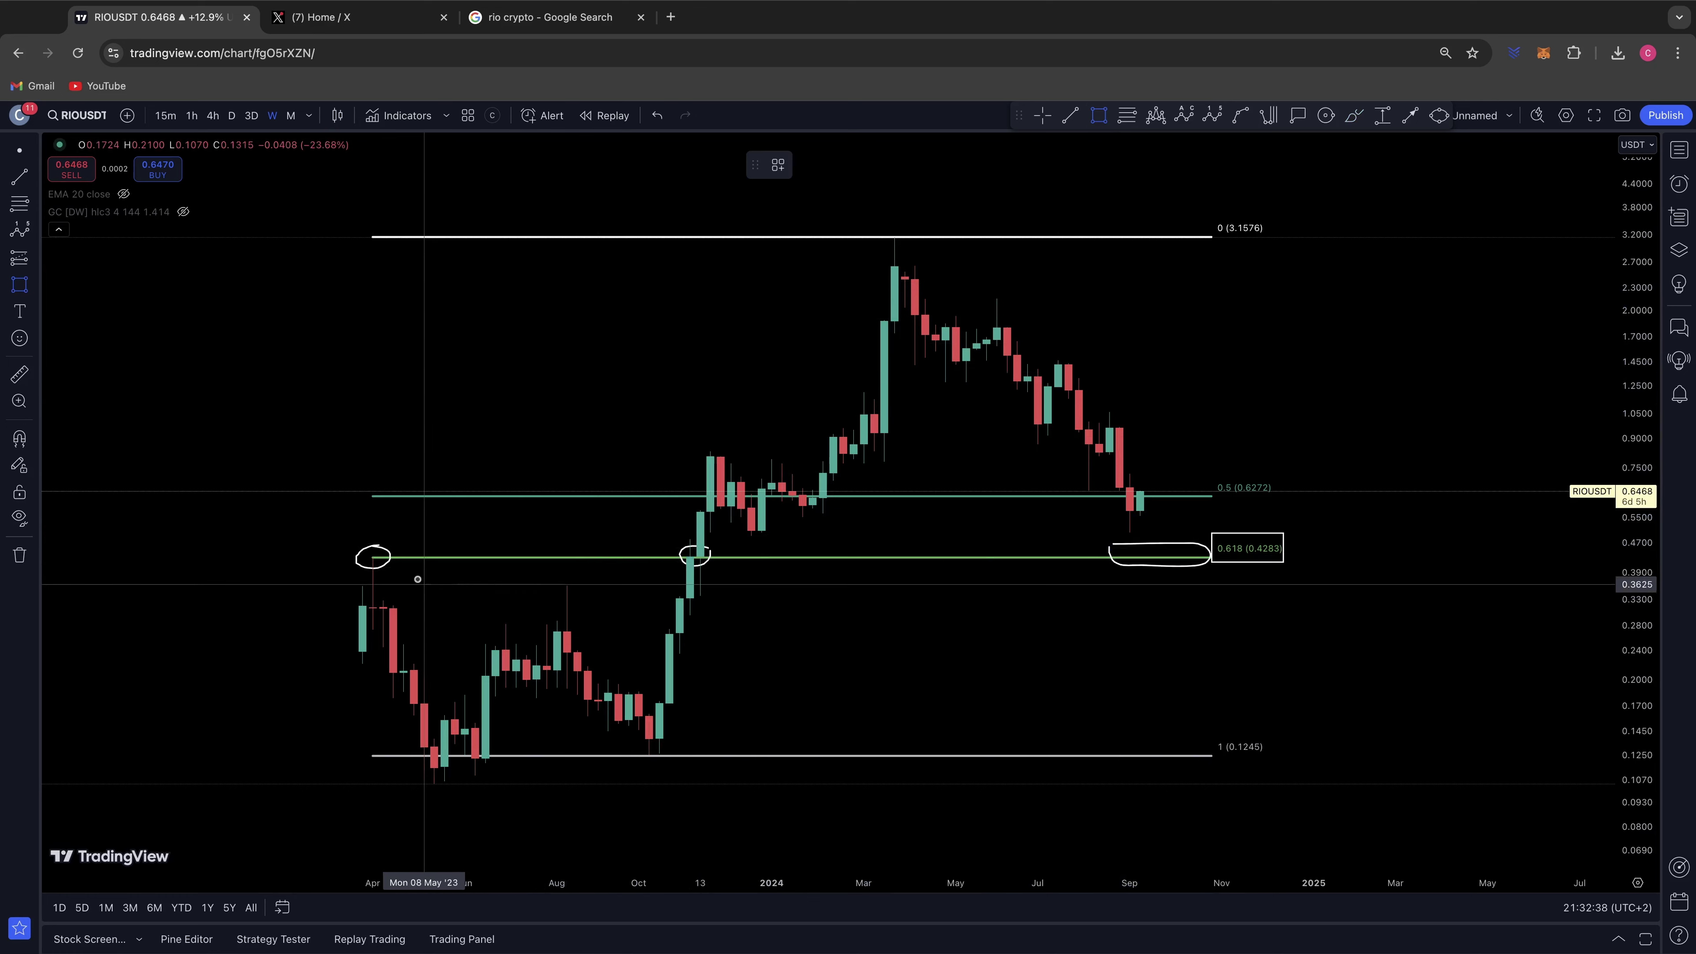
mouse_move(372, 560)
mouse_down()
mouse_move(454, 575)
mouse_move(701, 759)
mouse_up()
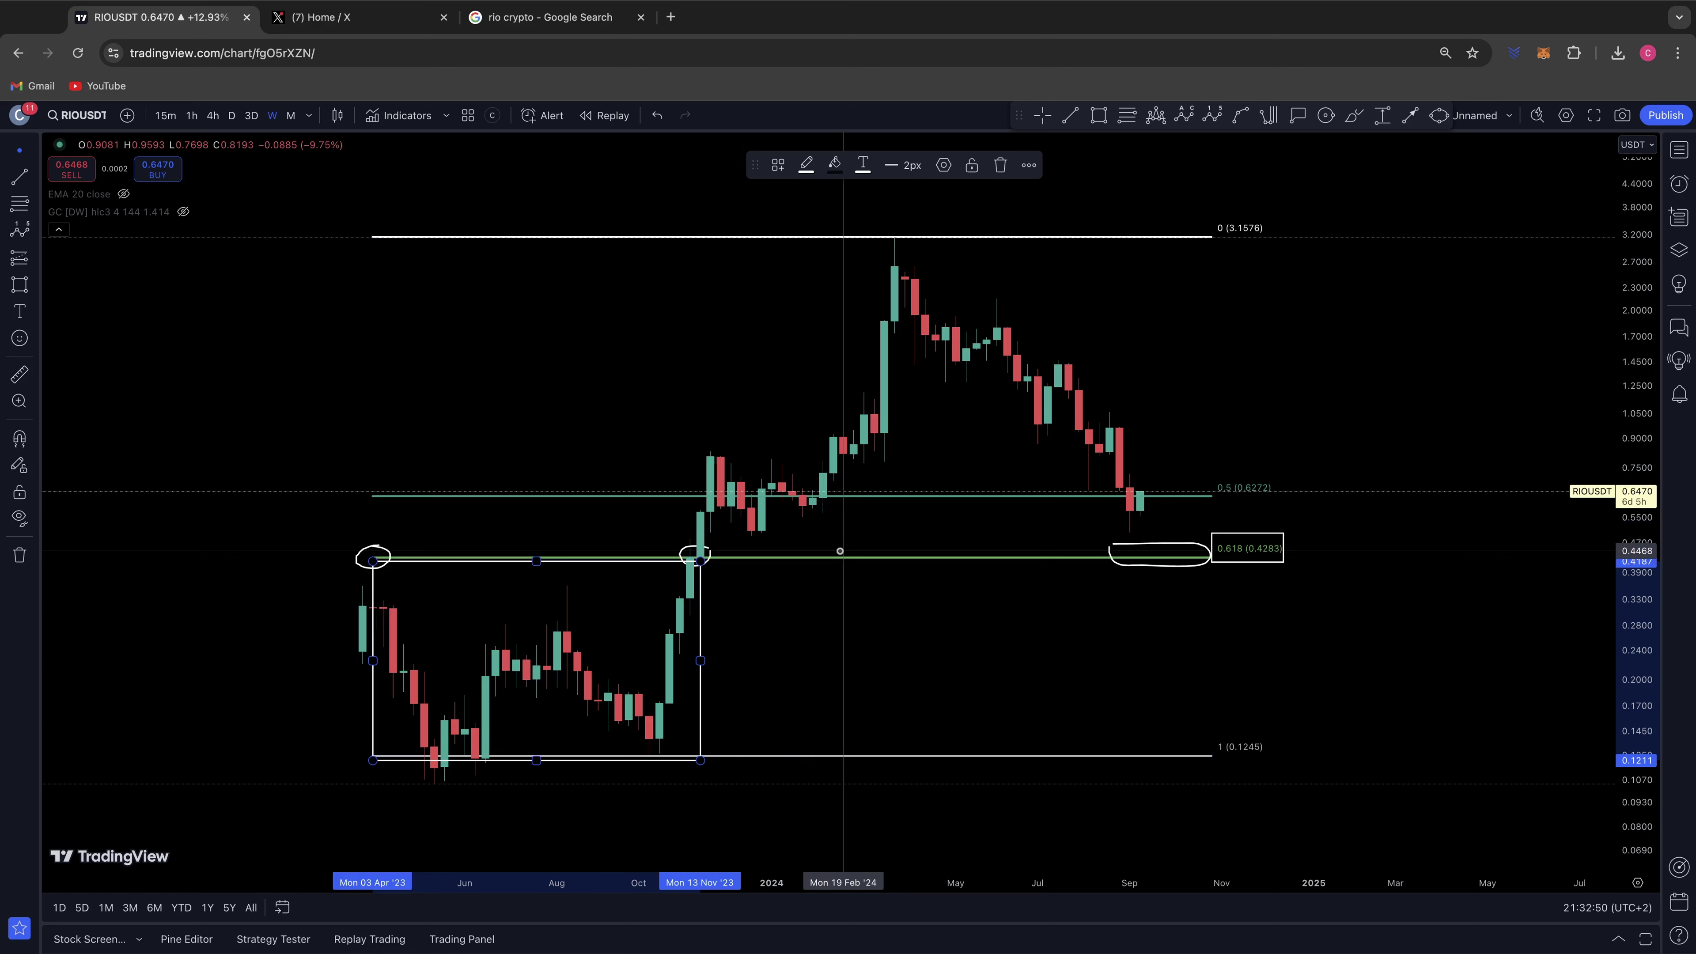
key(super+z)
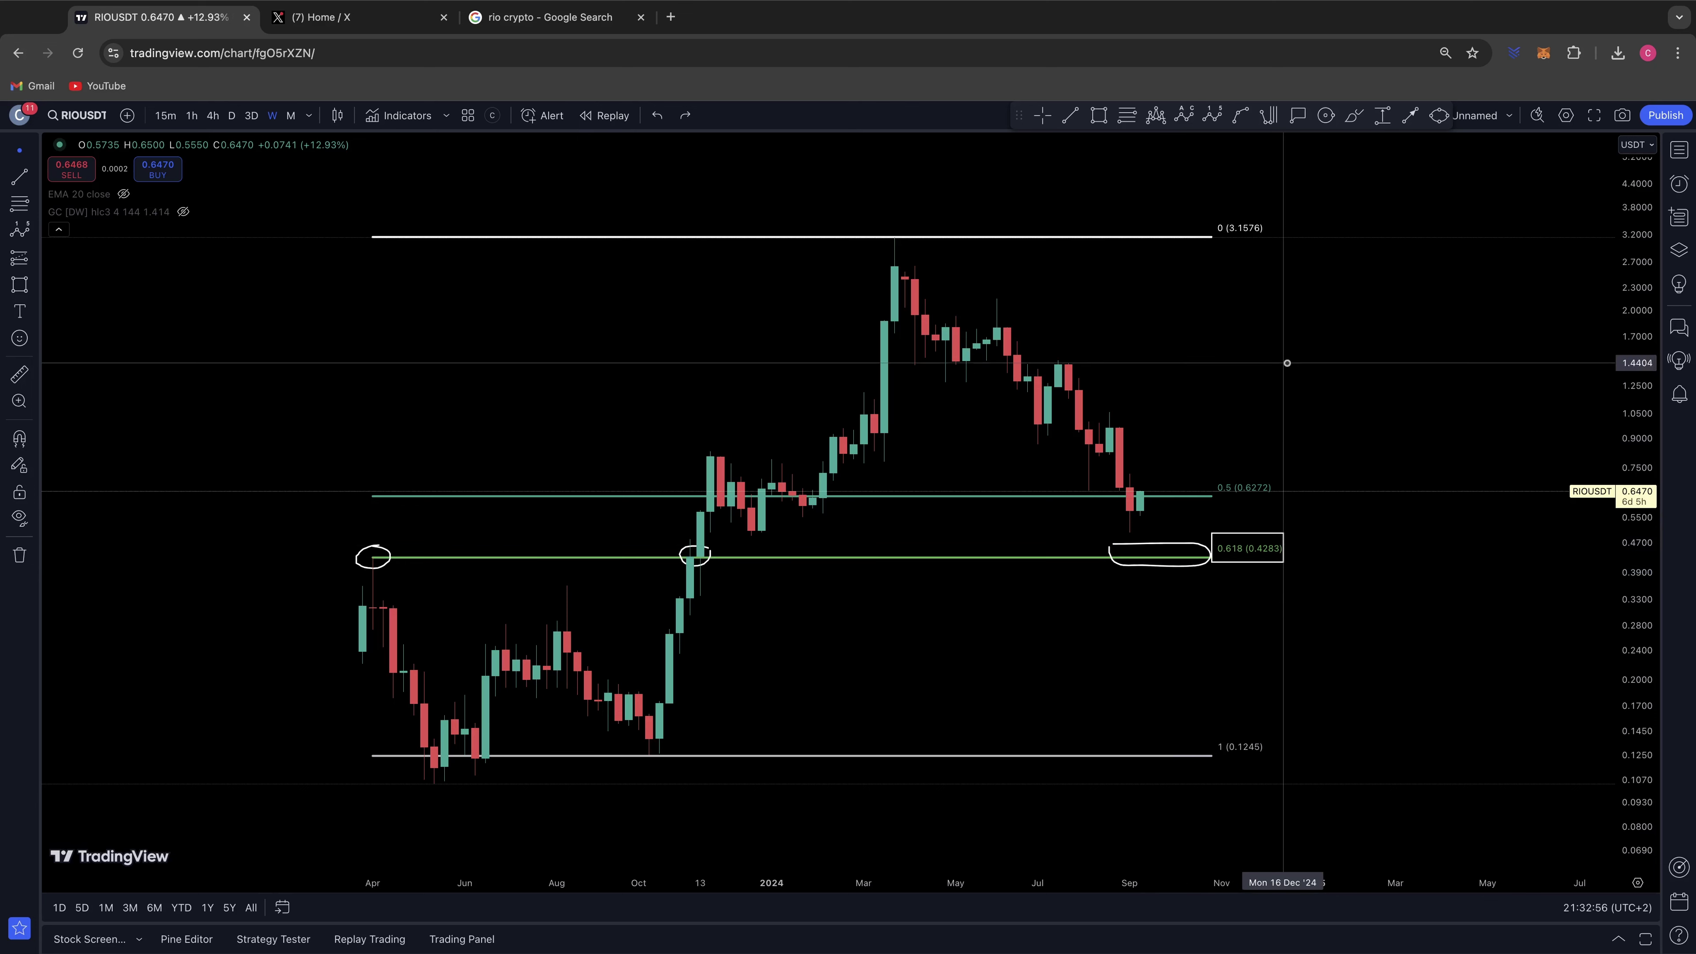
Undo the three brush circles drawn along the 0.618 line.
scroll(1264, 390, right, 3)
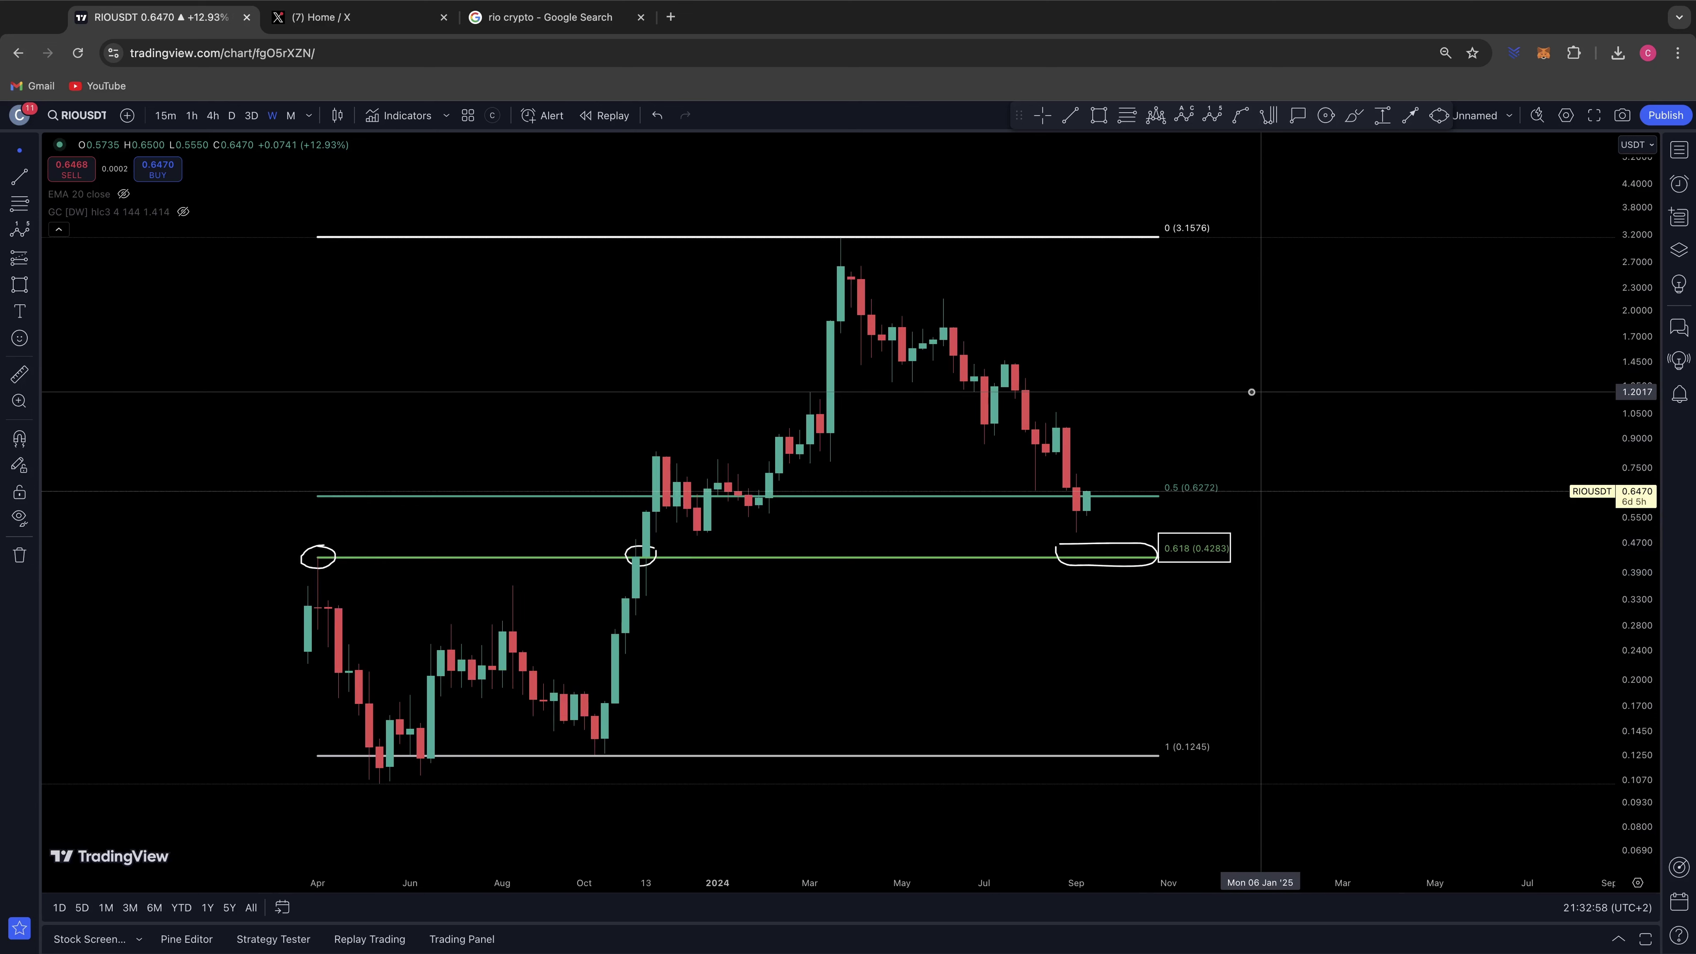
key(ctrl+z)
scroll(1249, 394, left, 2)
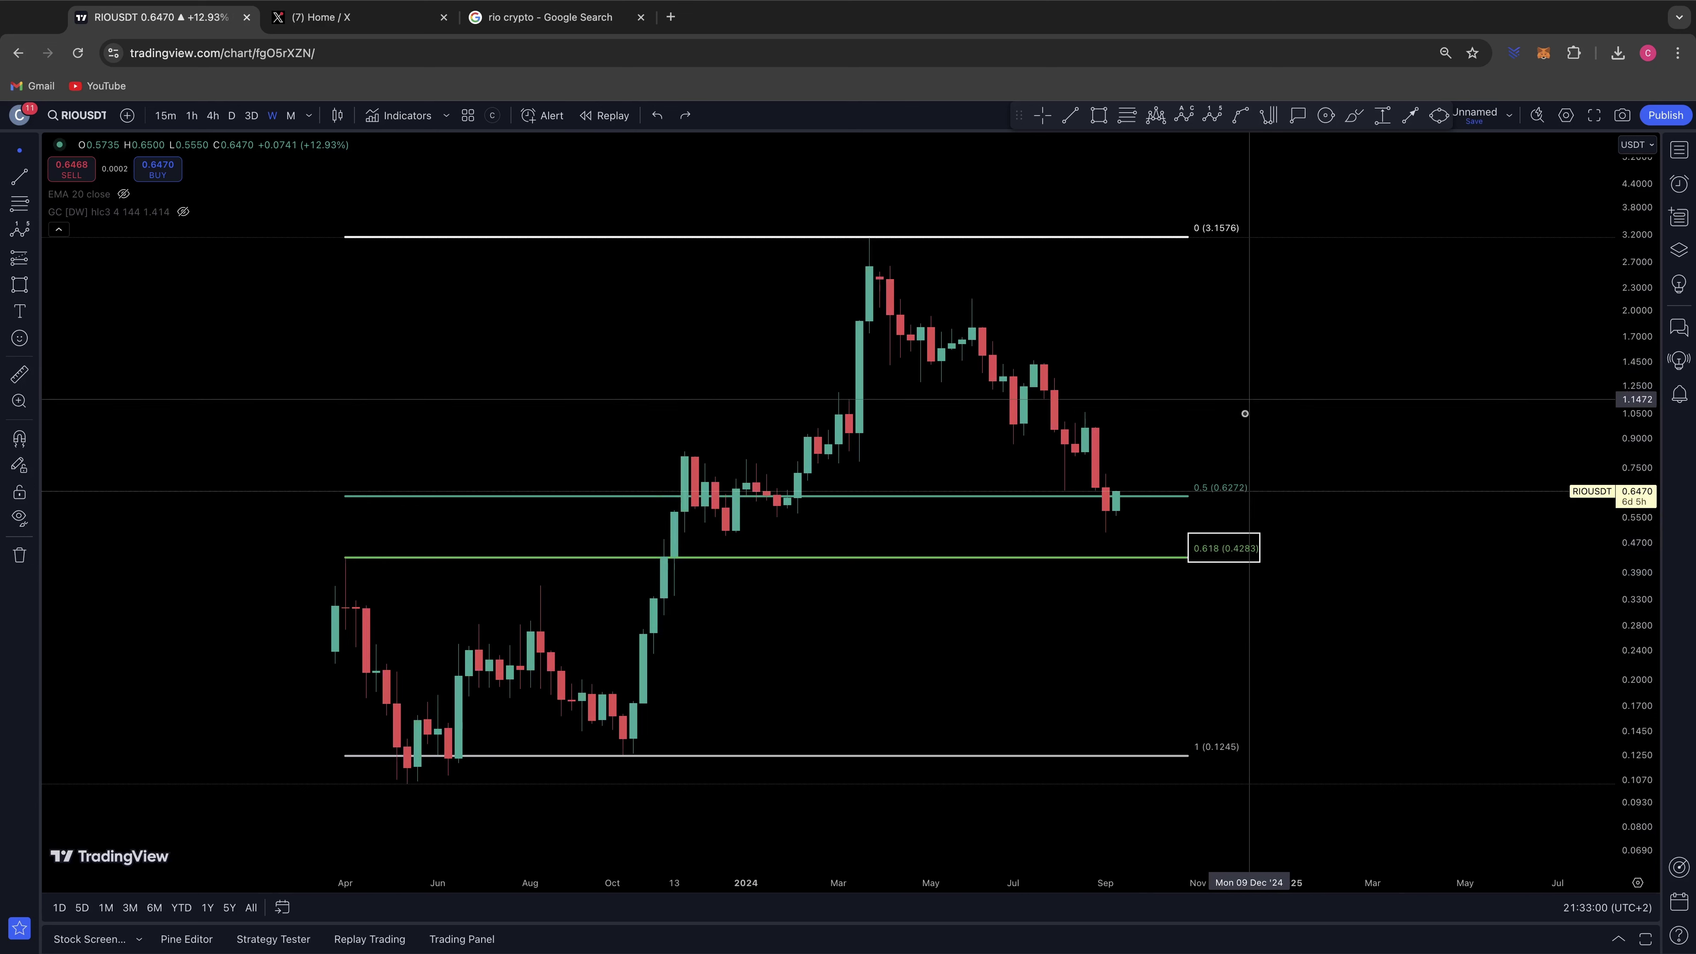
Underline the latest candles and the 0.5 level label with the Brush, then undo both strokes.
scroll(584, 422, up, 2)
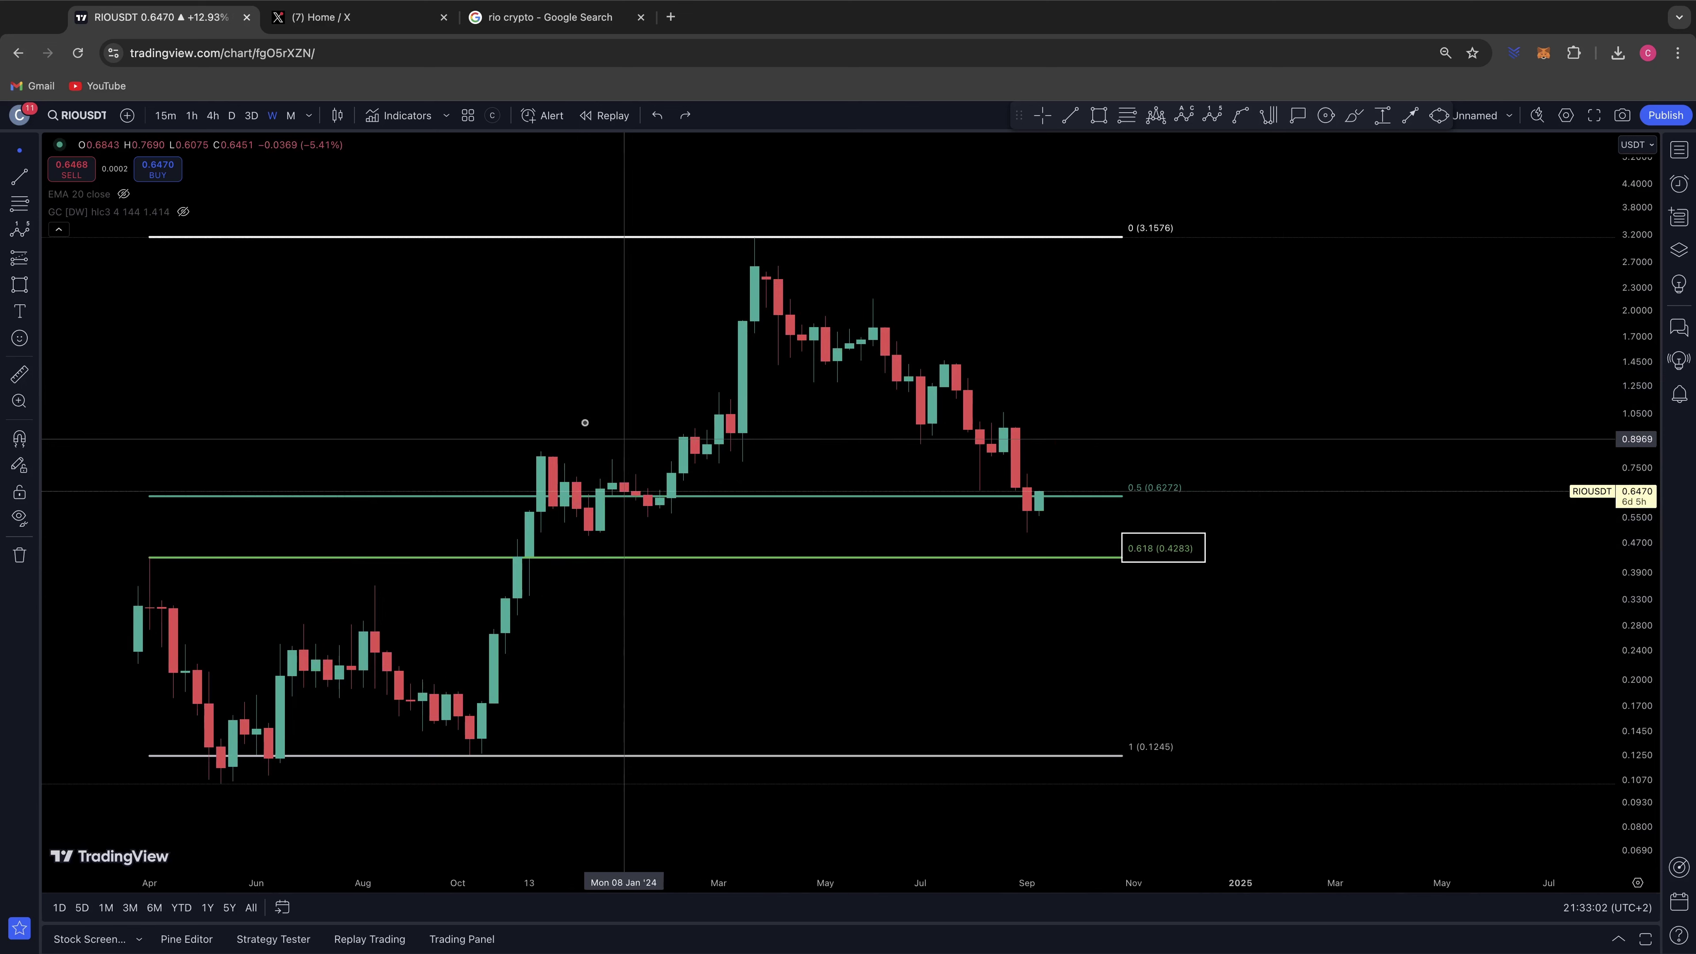
click(34, 287)
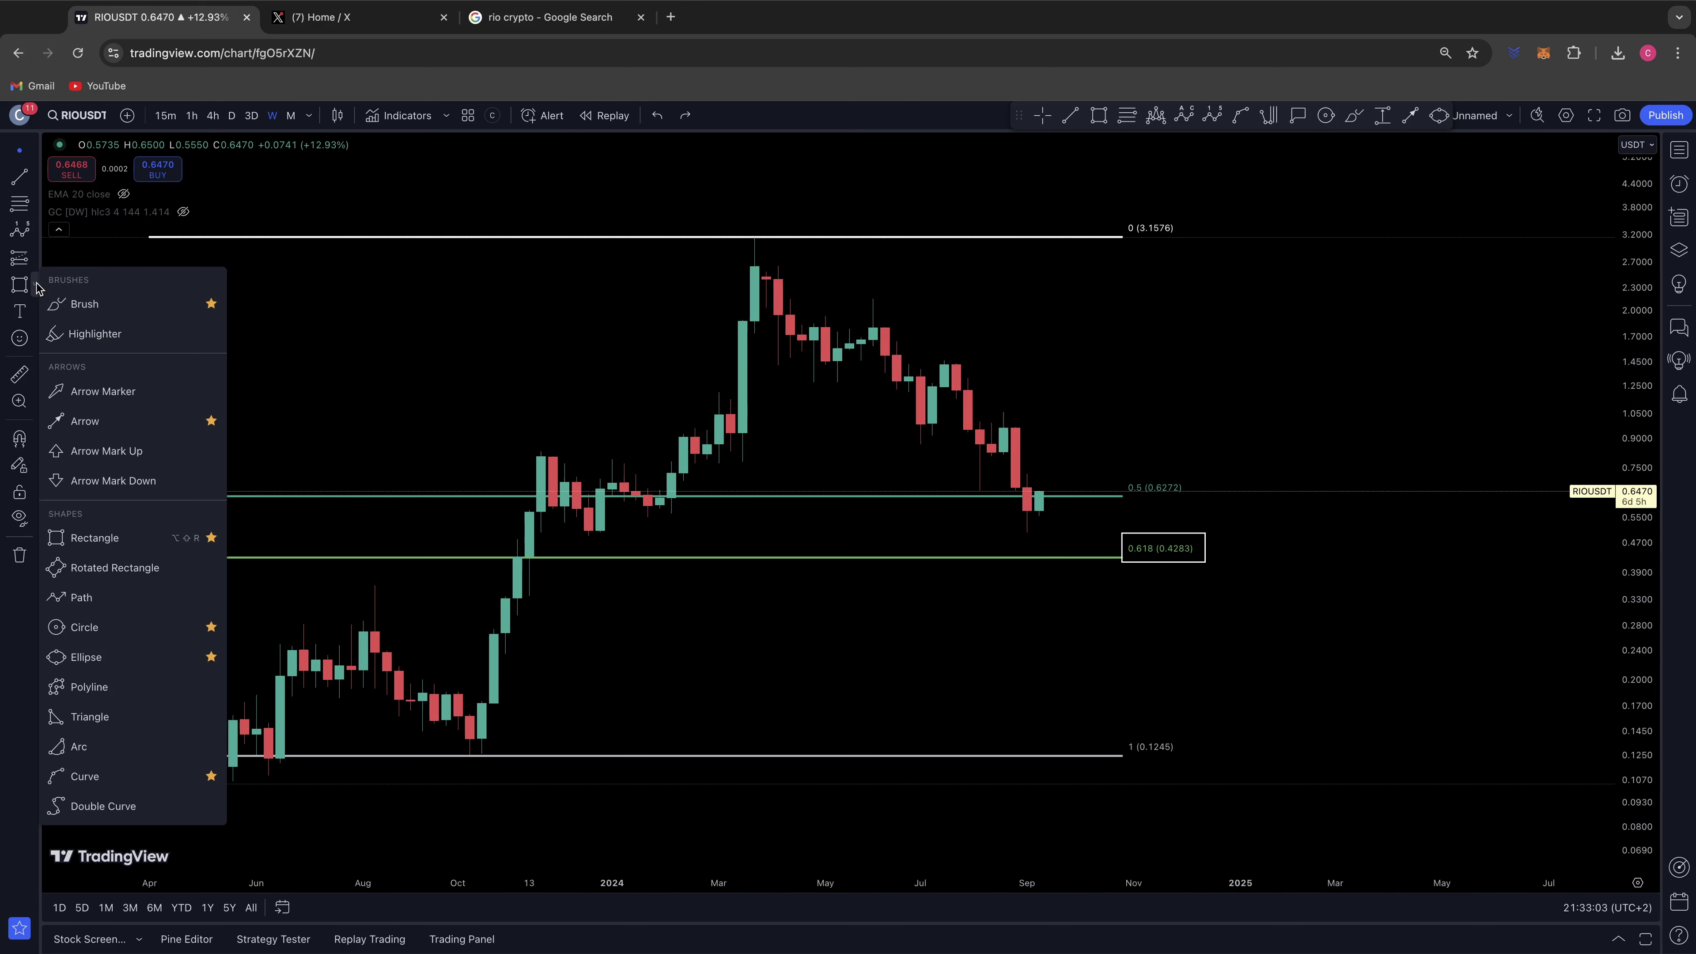
click(78, 302)
drag(1019, 512, 1051, 510)
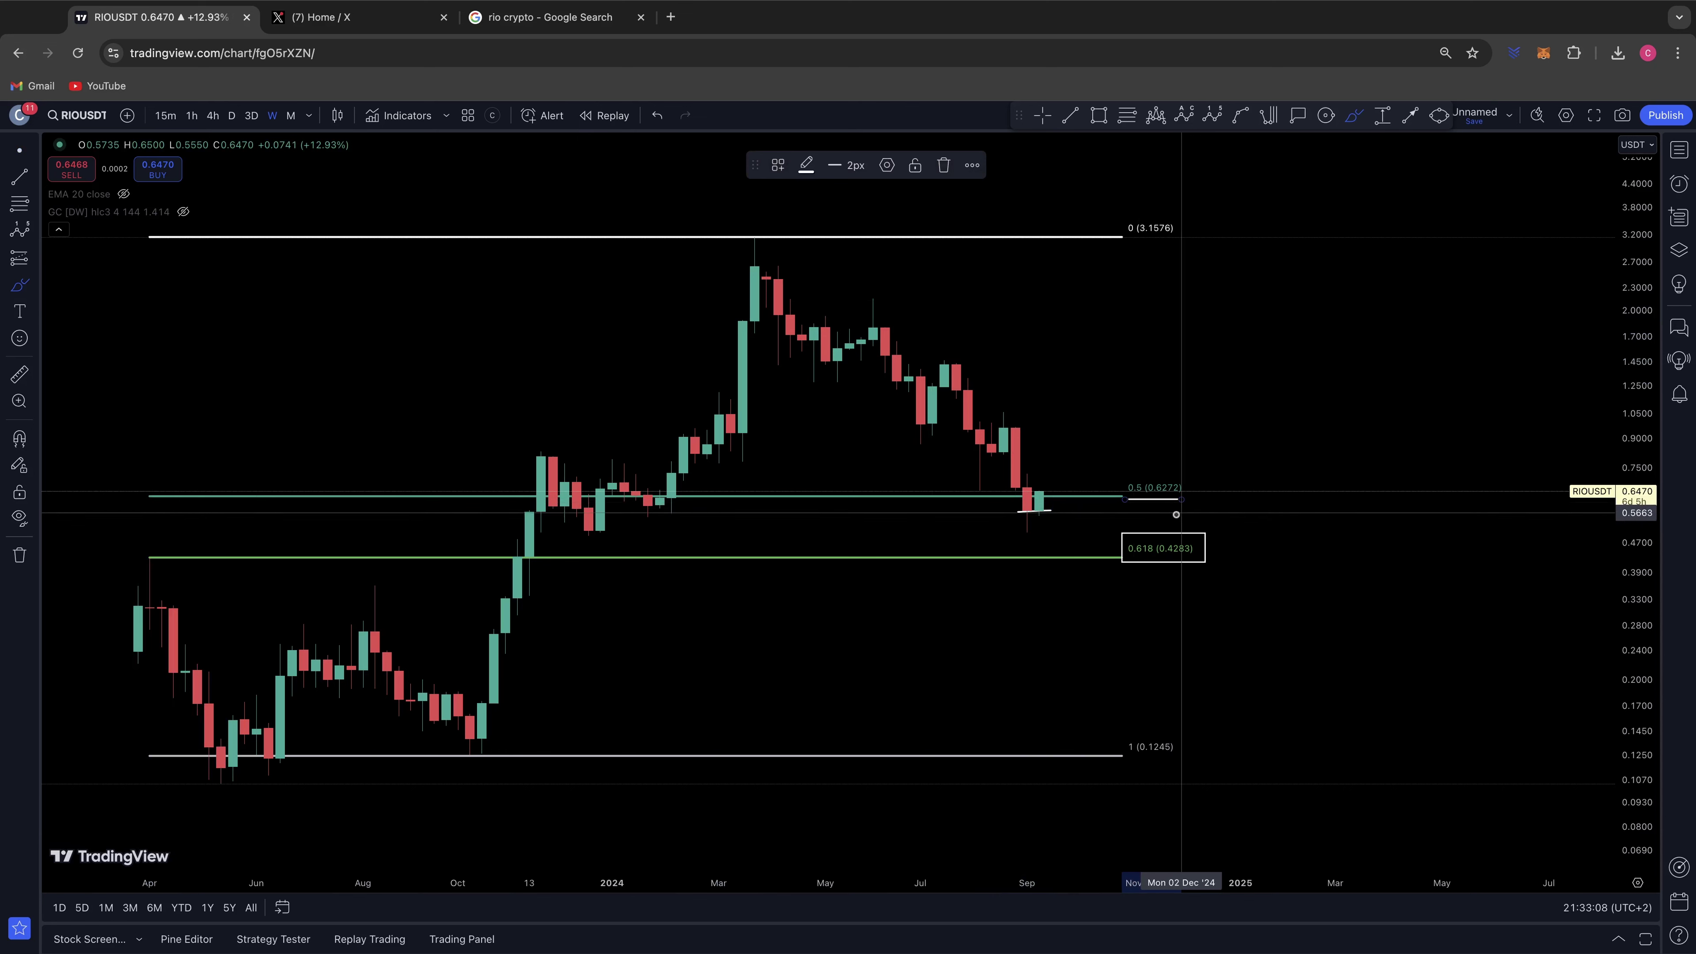
key(super)
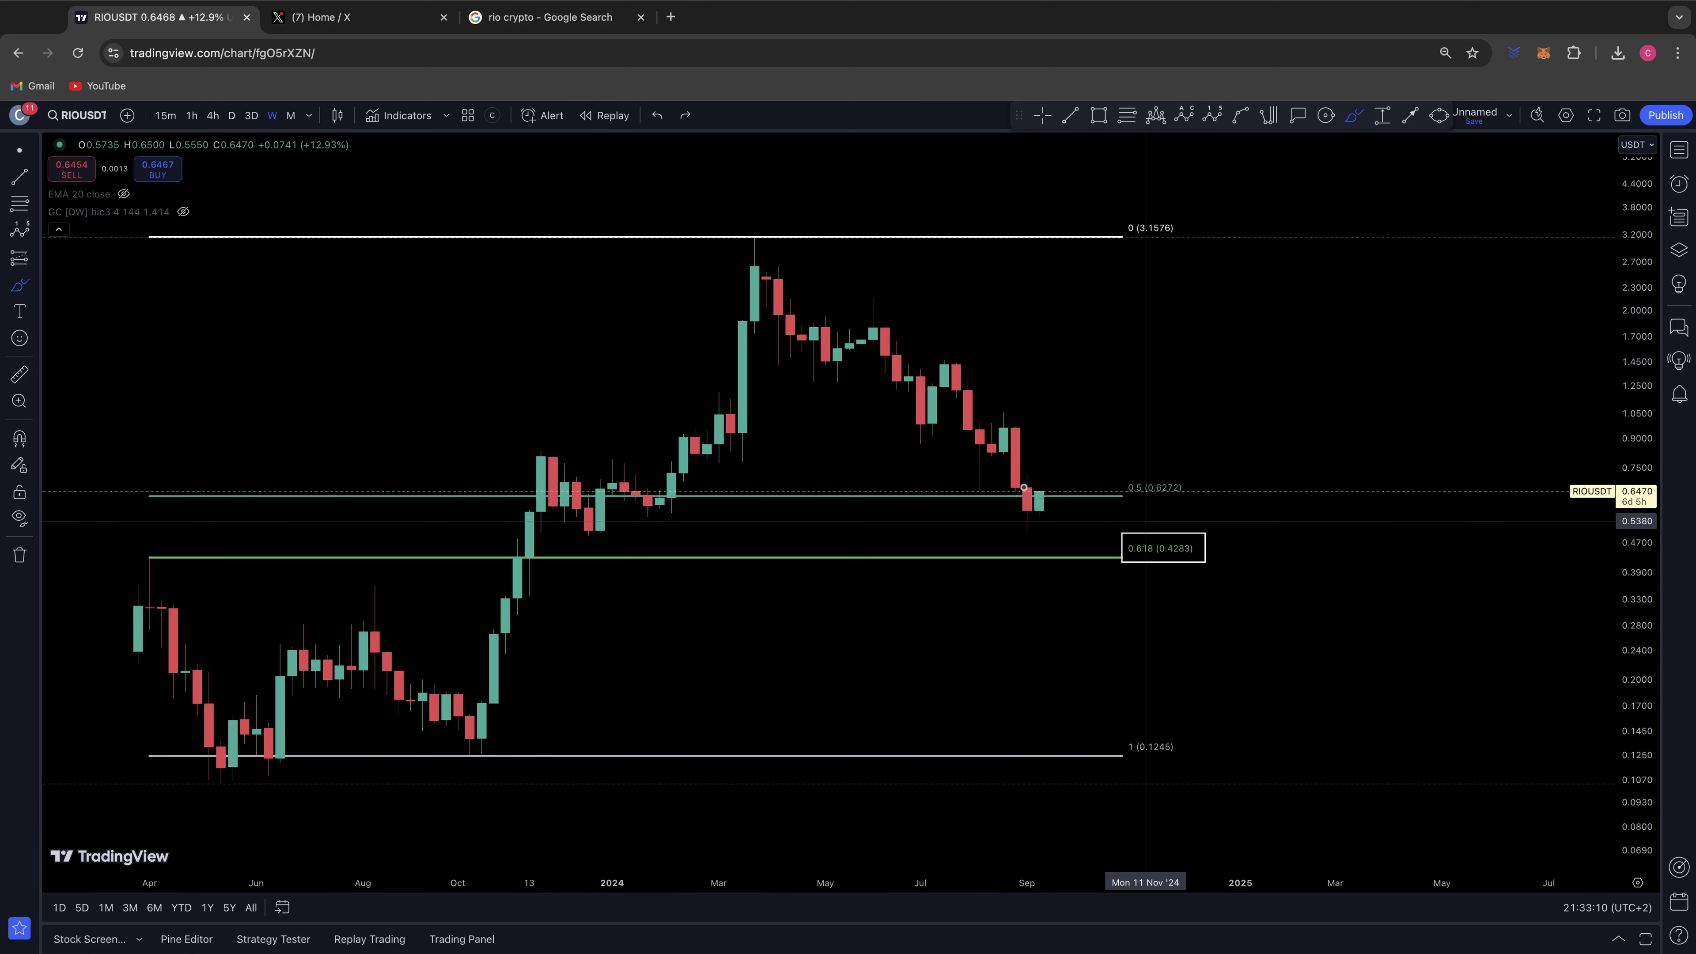
Brush circles and an upward bounce path from the 0.5 level plus an underline at its label, then undo these strokes.
mouse_move(987, 477)
mouse_down()
mouse_move(965, 477)
mouse_move(1031, 502)
mouse_move(1068, 476)
mouse_move(1074, 505)
mouse_move(1110, 384)
mouse_up()
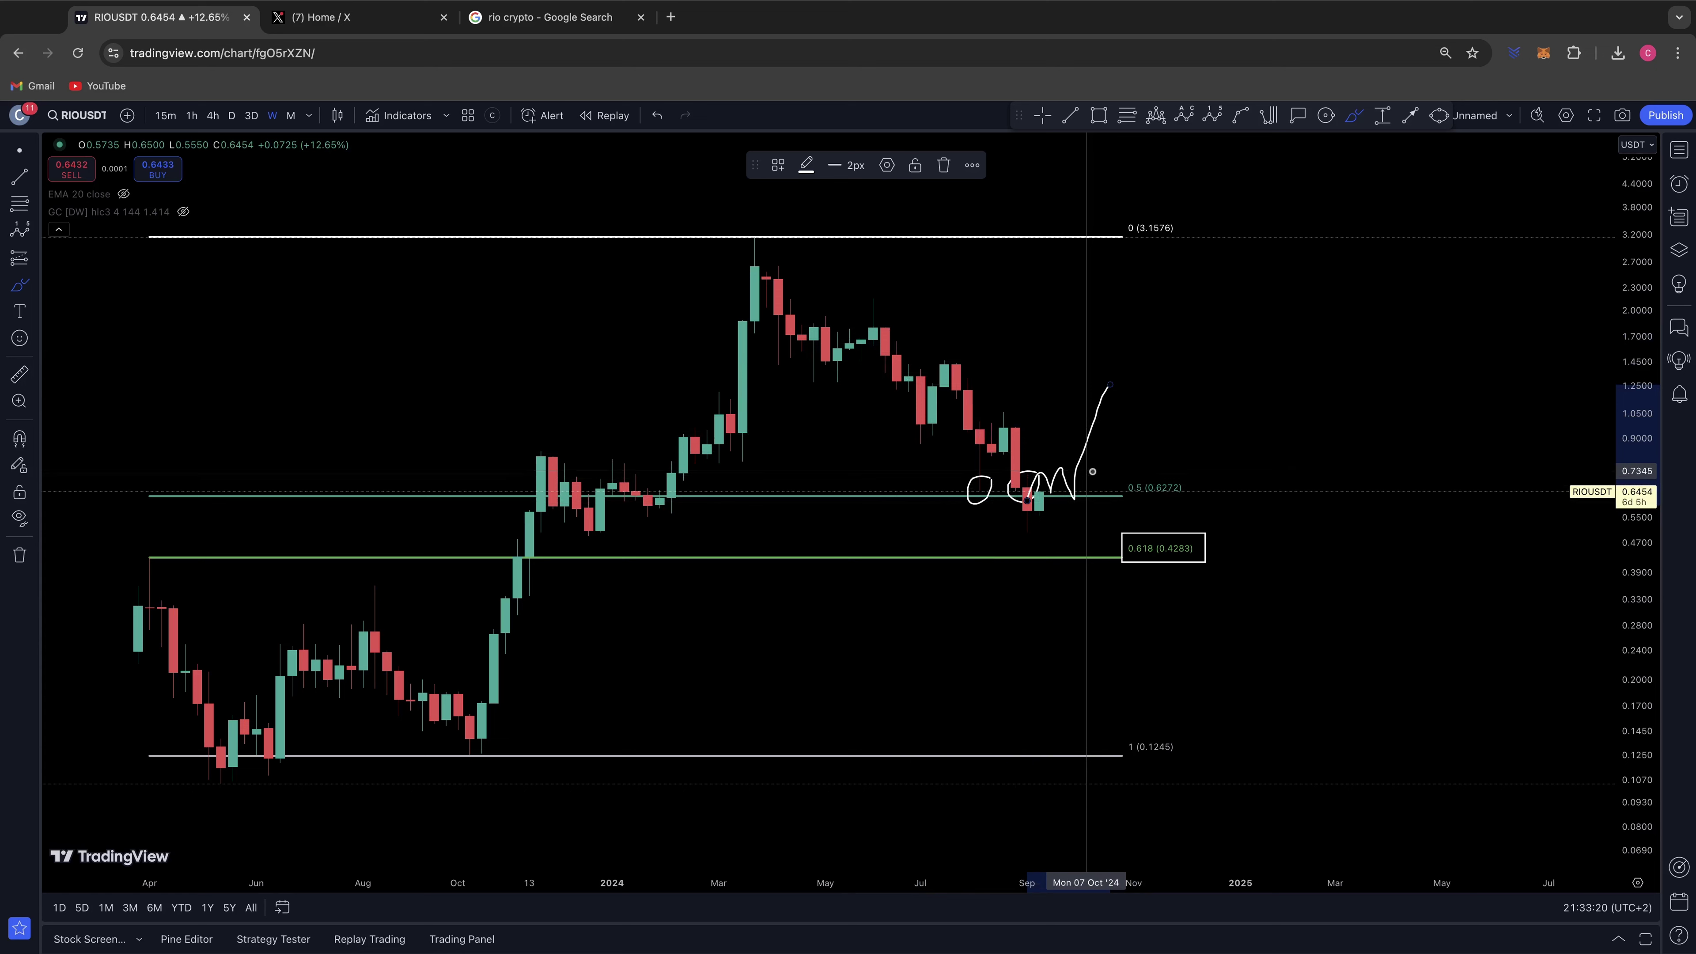
key(super+z)
key(super+z)
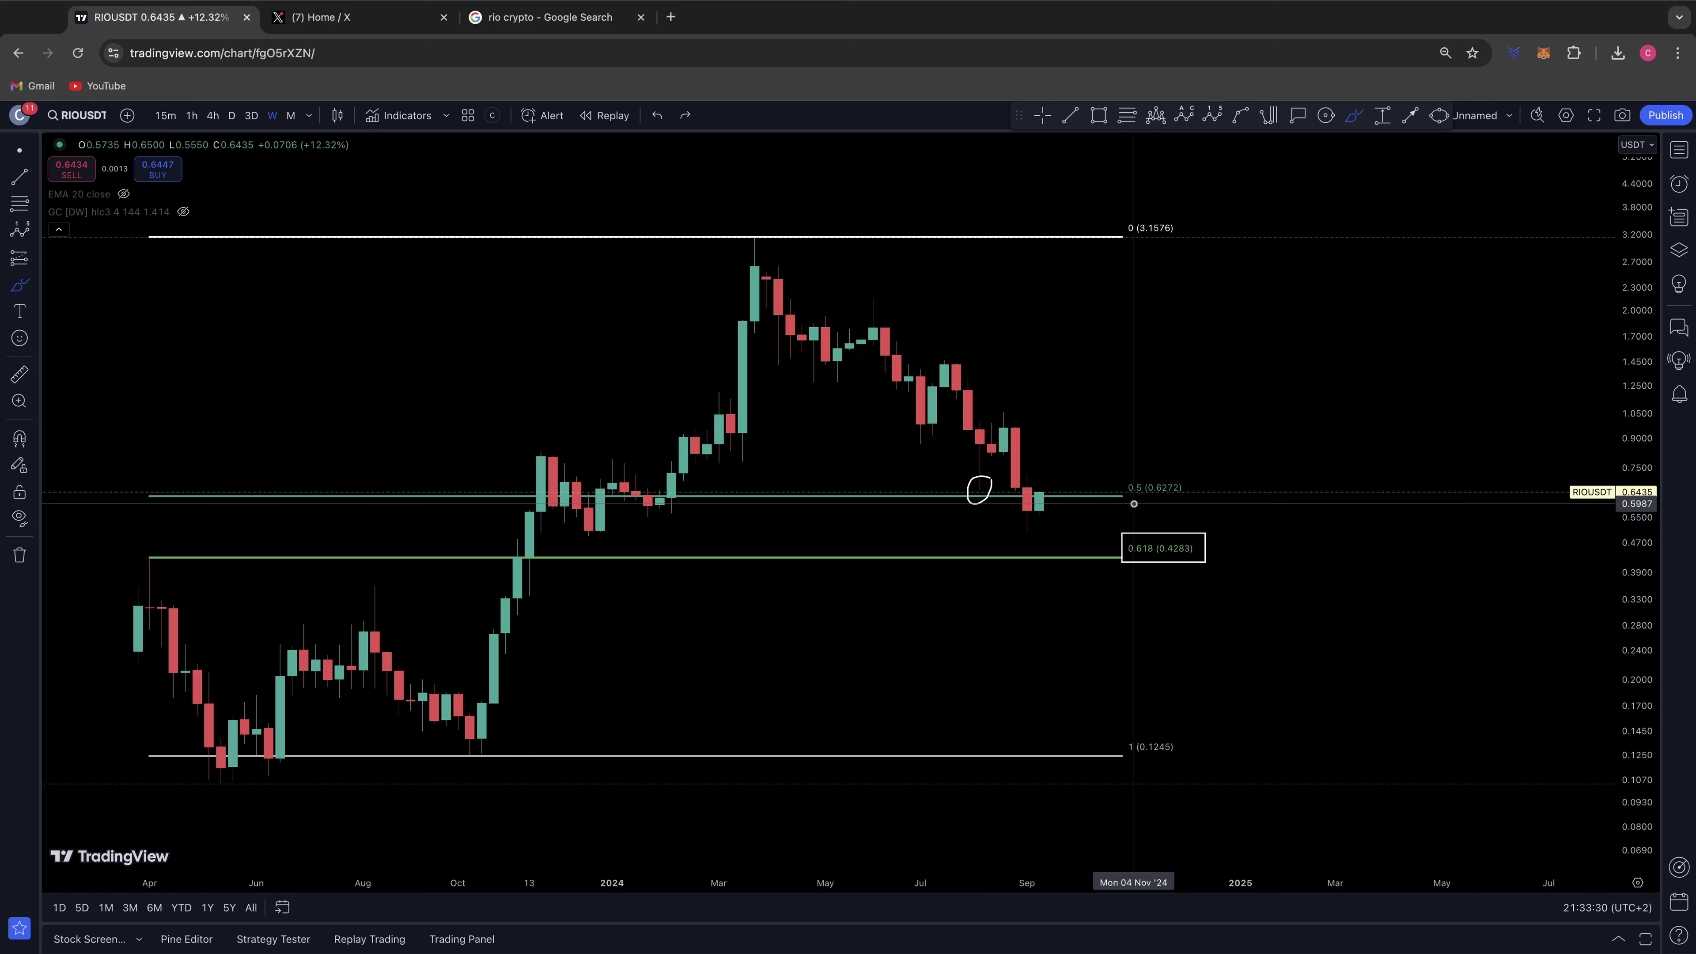
drag(1126, 498, 1184, 497)
key(ctrl+z)
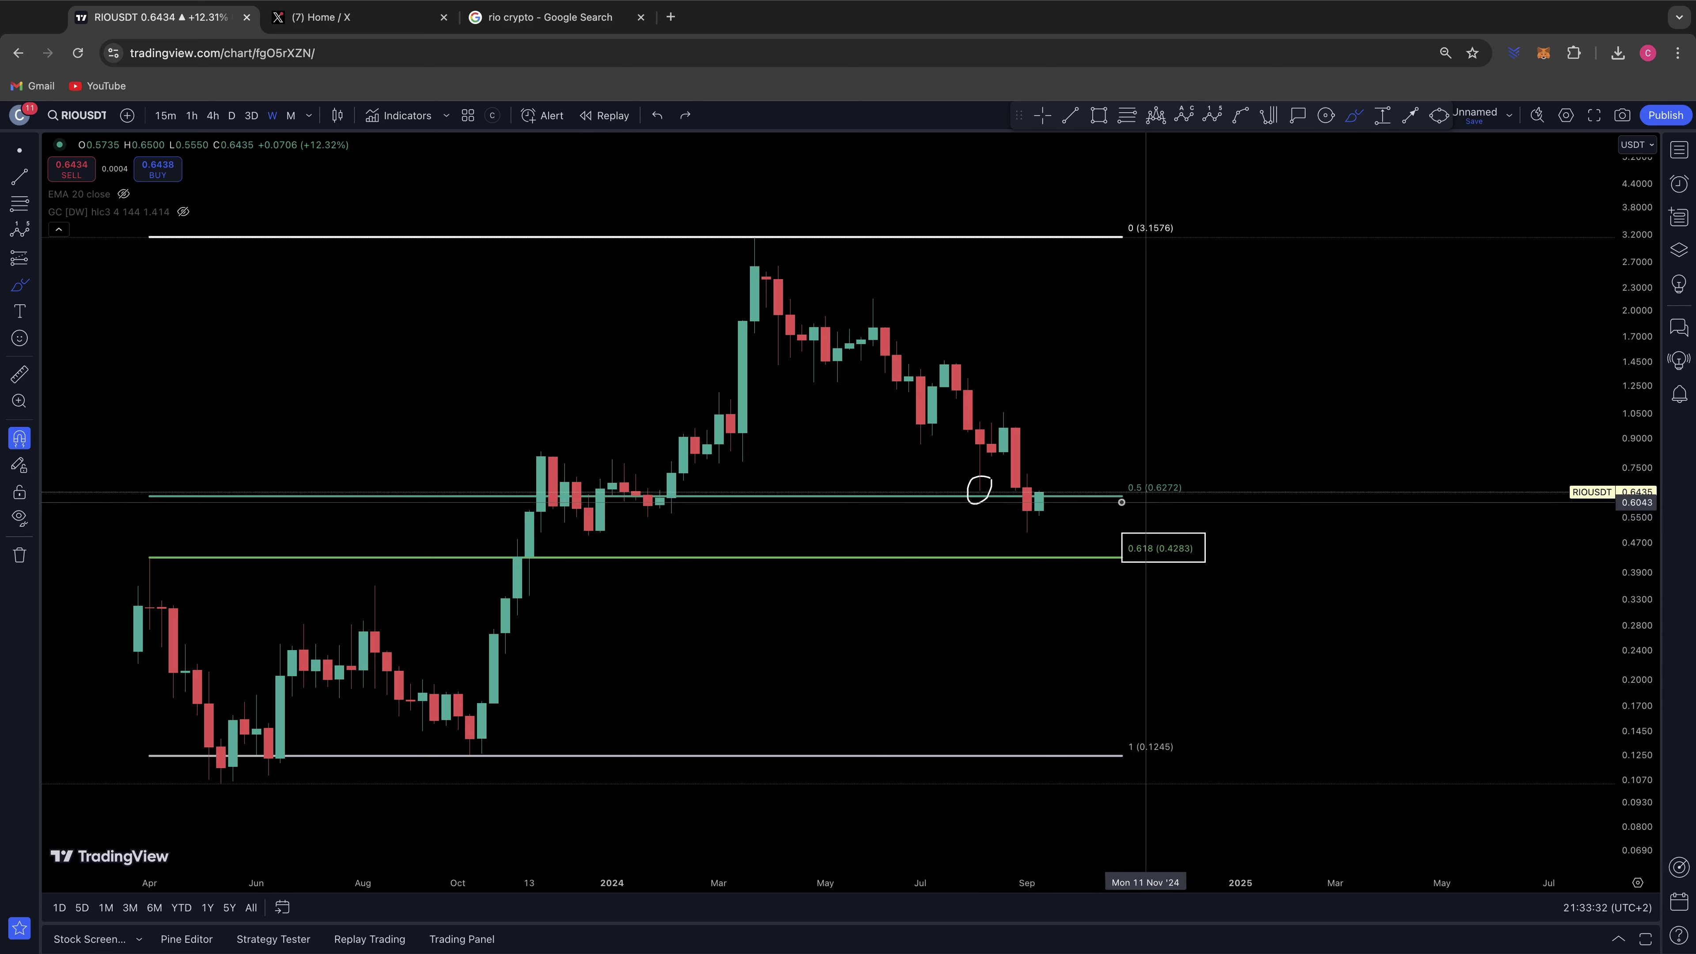
key(ctrl+z)
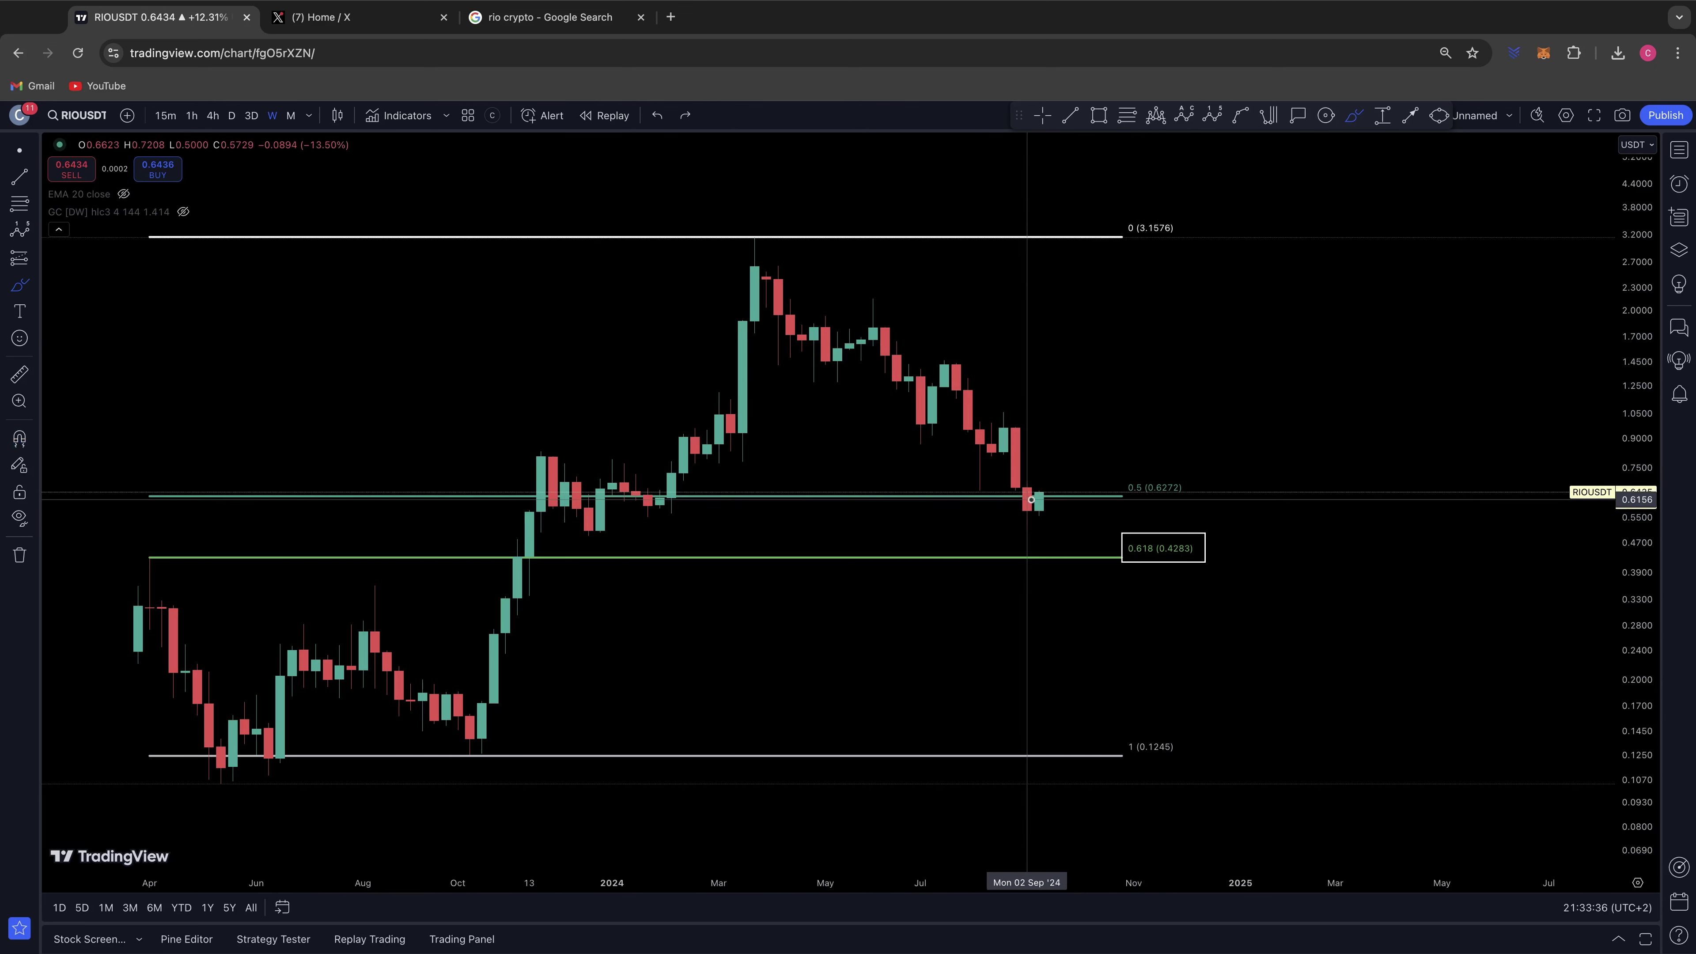
Brush a projected drop to the 0.618 line and circle its target, the April 2023 high and the November 2023 breakout.
mouse_move(1039, 522)
mouse_down()
mouse_move(1050, 460)
mouse_move(1072, 475)
mouse_move(1077, 548)
mouse_move(1087, 529)
mouse_move(1098, 555)
mouse_up()
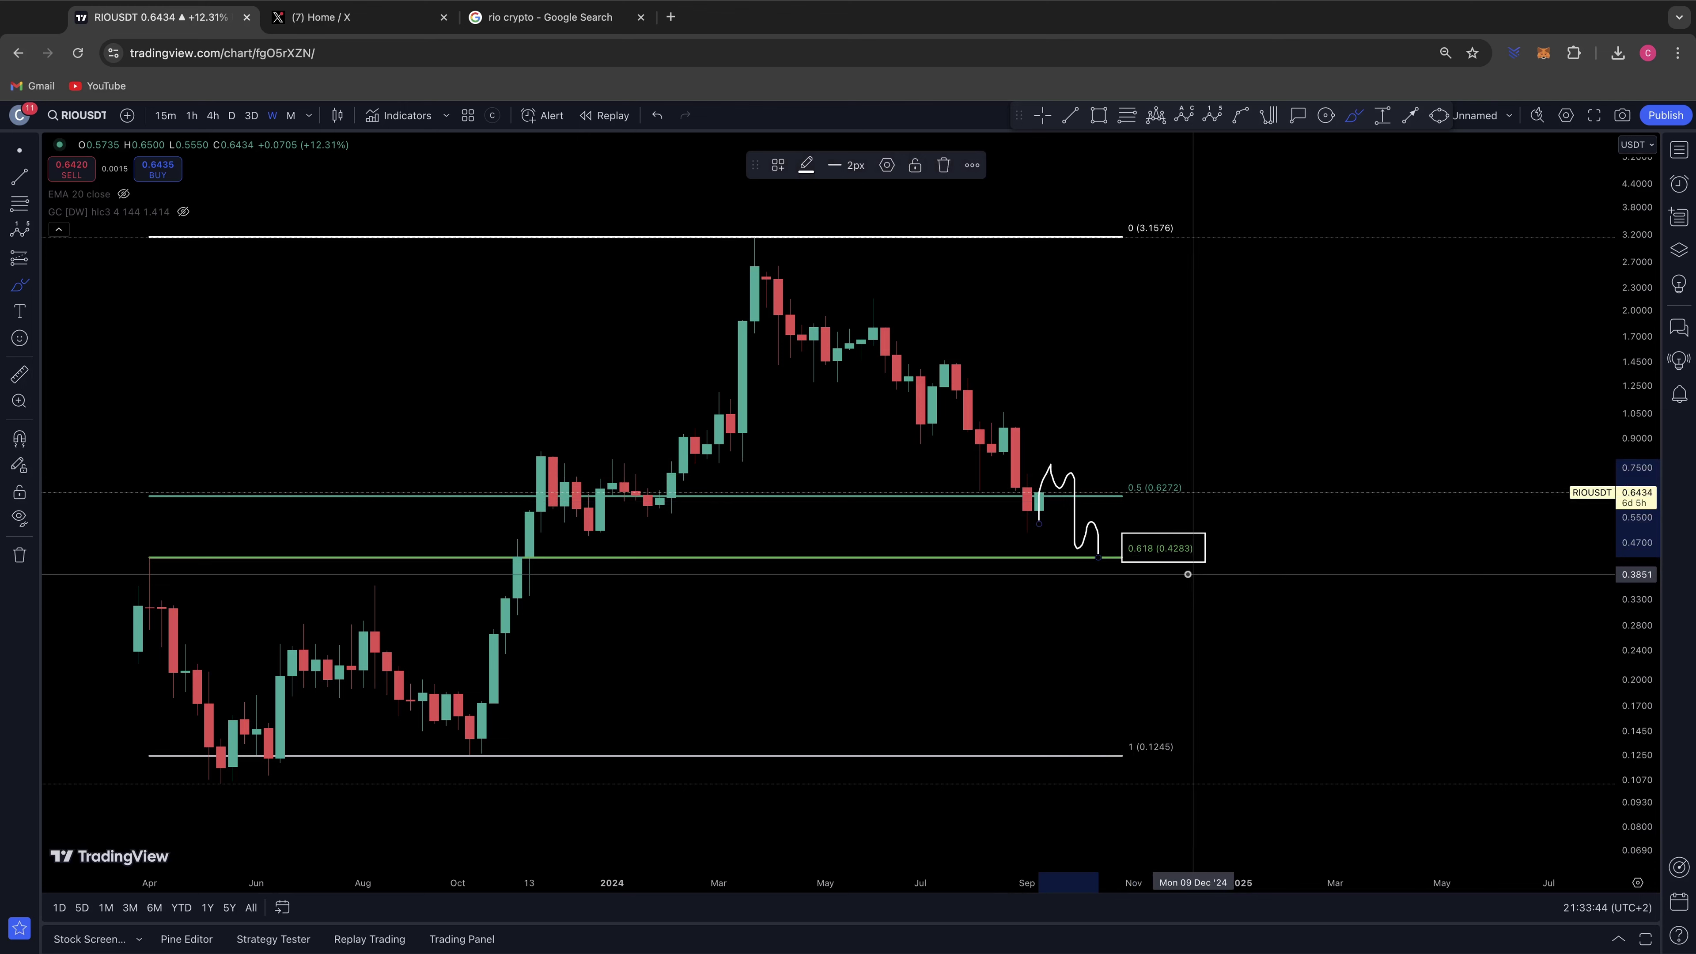
mouse_move(1085, 534)
mouse_down()
mouse_move(1094, 568)
mouse_move(1102, 542)
mouse_up()
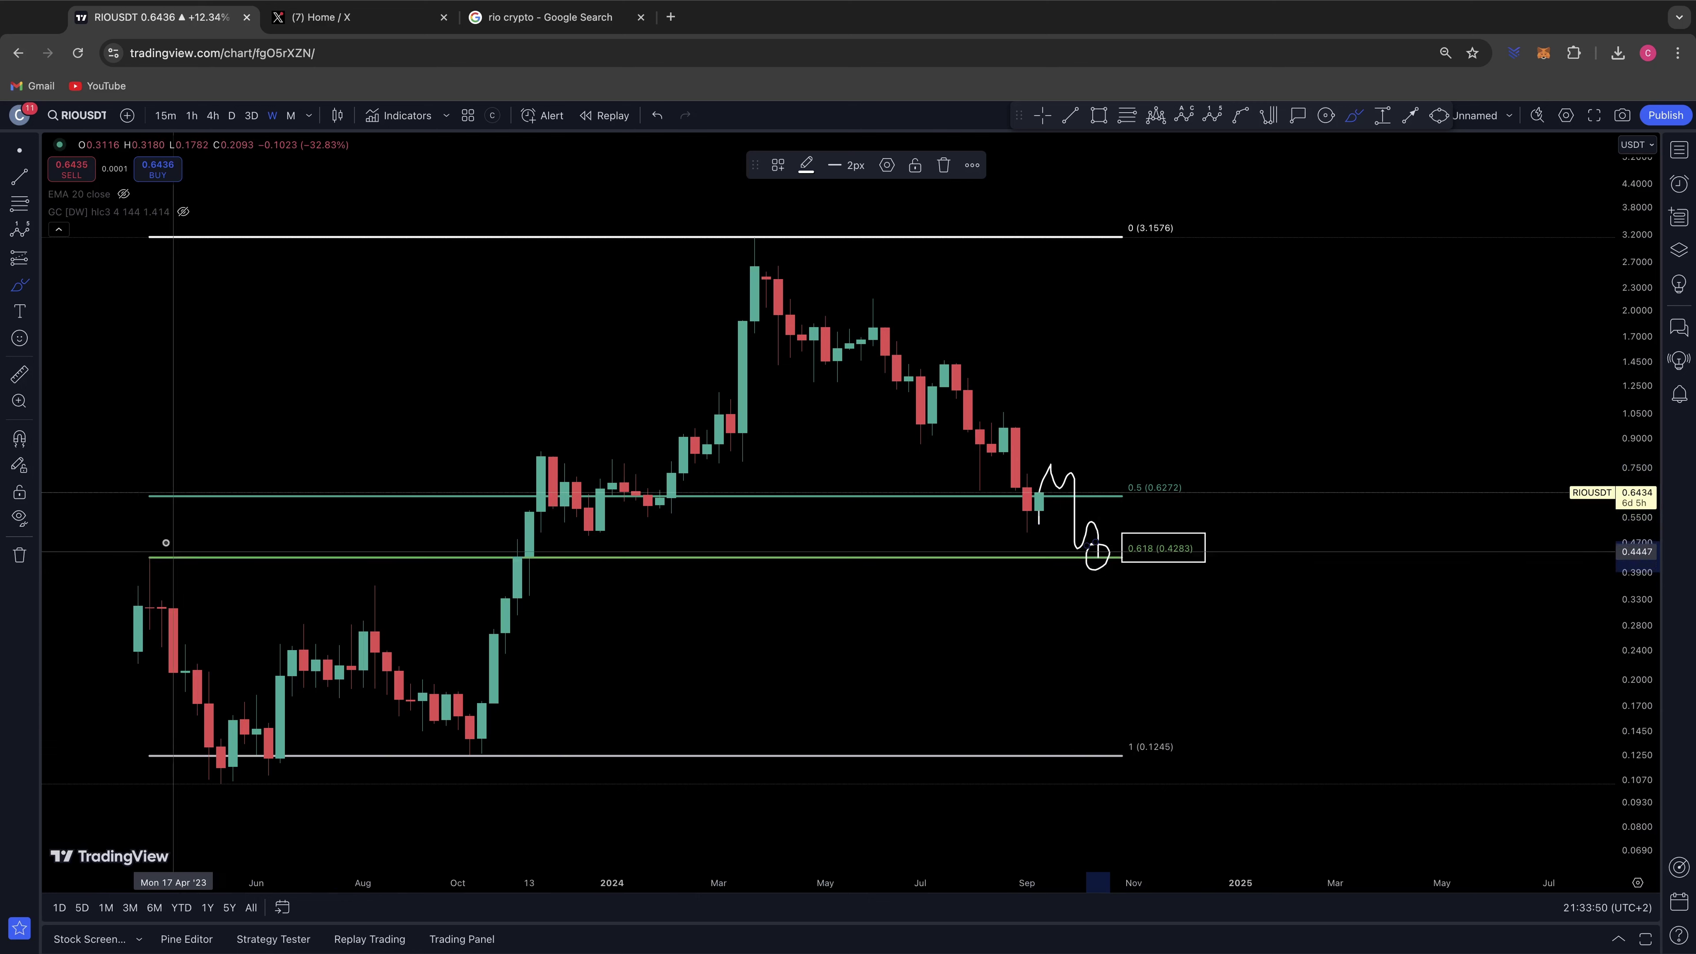
mouse_move(171, 542)
mouse_down()
mouse_move(138, 555)
mouse_move(201, 560)
mouse_up()
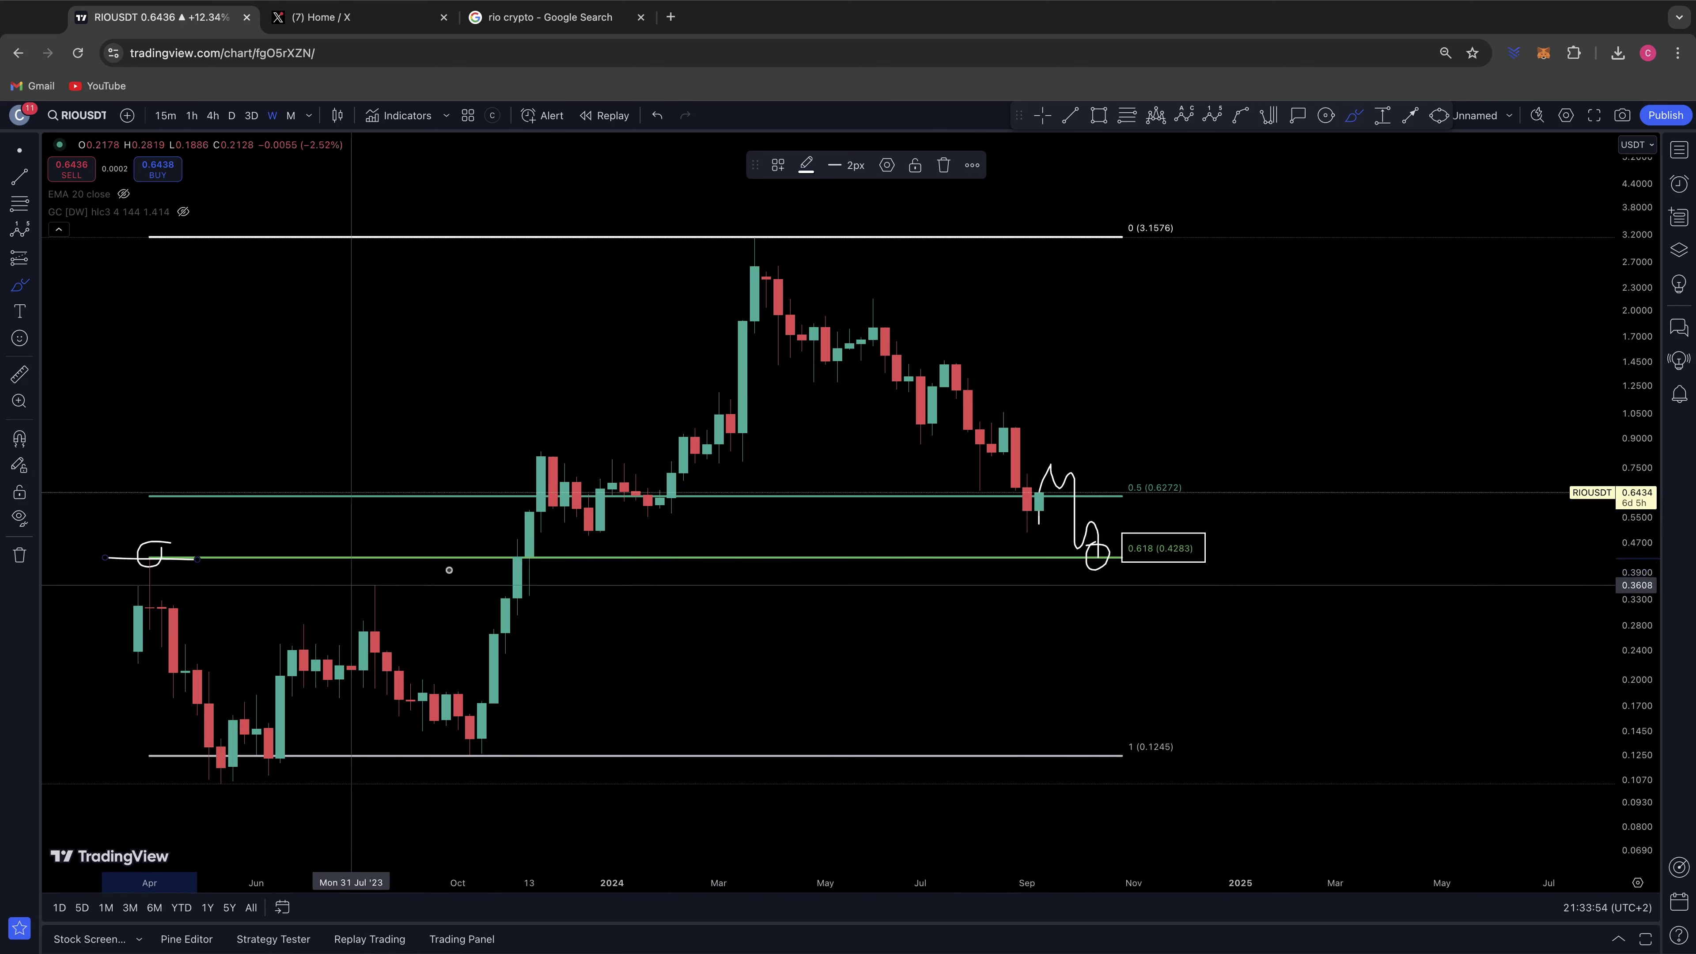
mouse_move(527, 543)
mouse_down()
mouse_move(505, 554)
mouse_move(532, 568)
mouse_move(529, 551)
mouse_up()
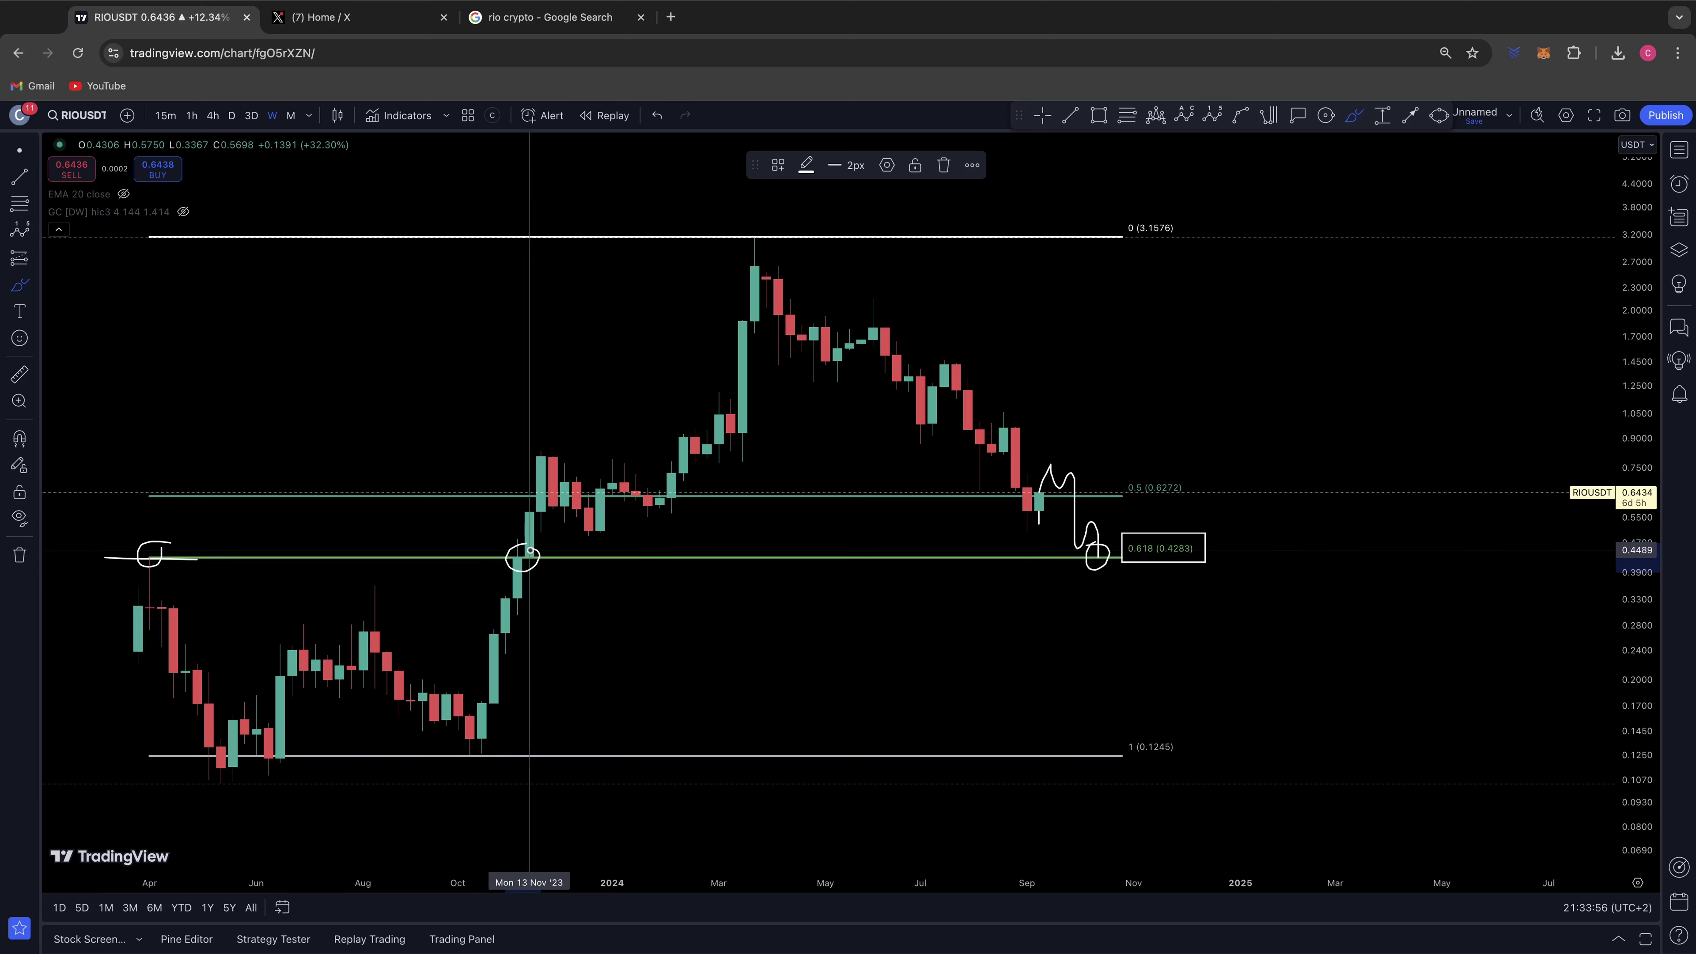
Undo all brush strokes and the rectangle around the 0.618 label.
key(super+z)
key(super+z)
key(super+z)
key(super+z)
key(super+z)
key(super+z)
key(super+z)
key(super+z)
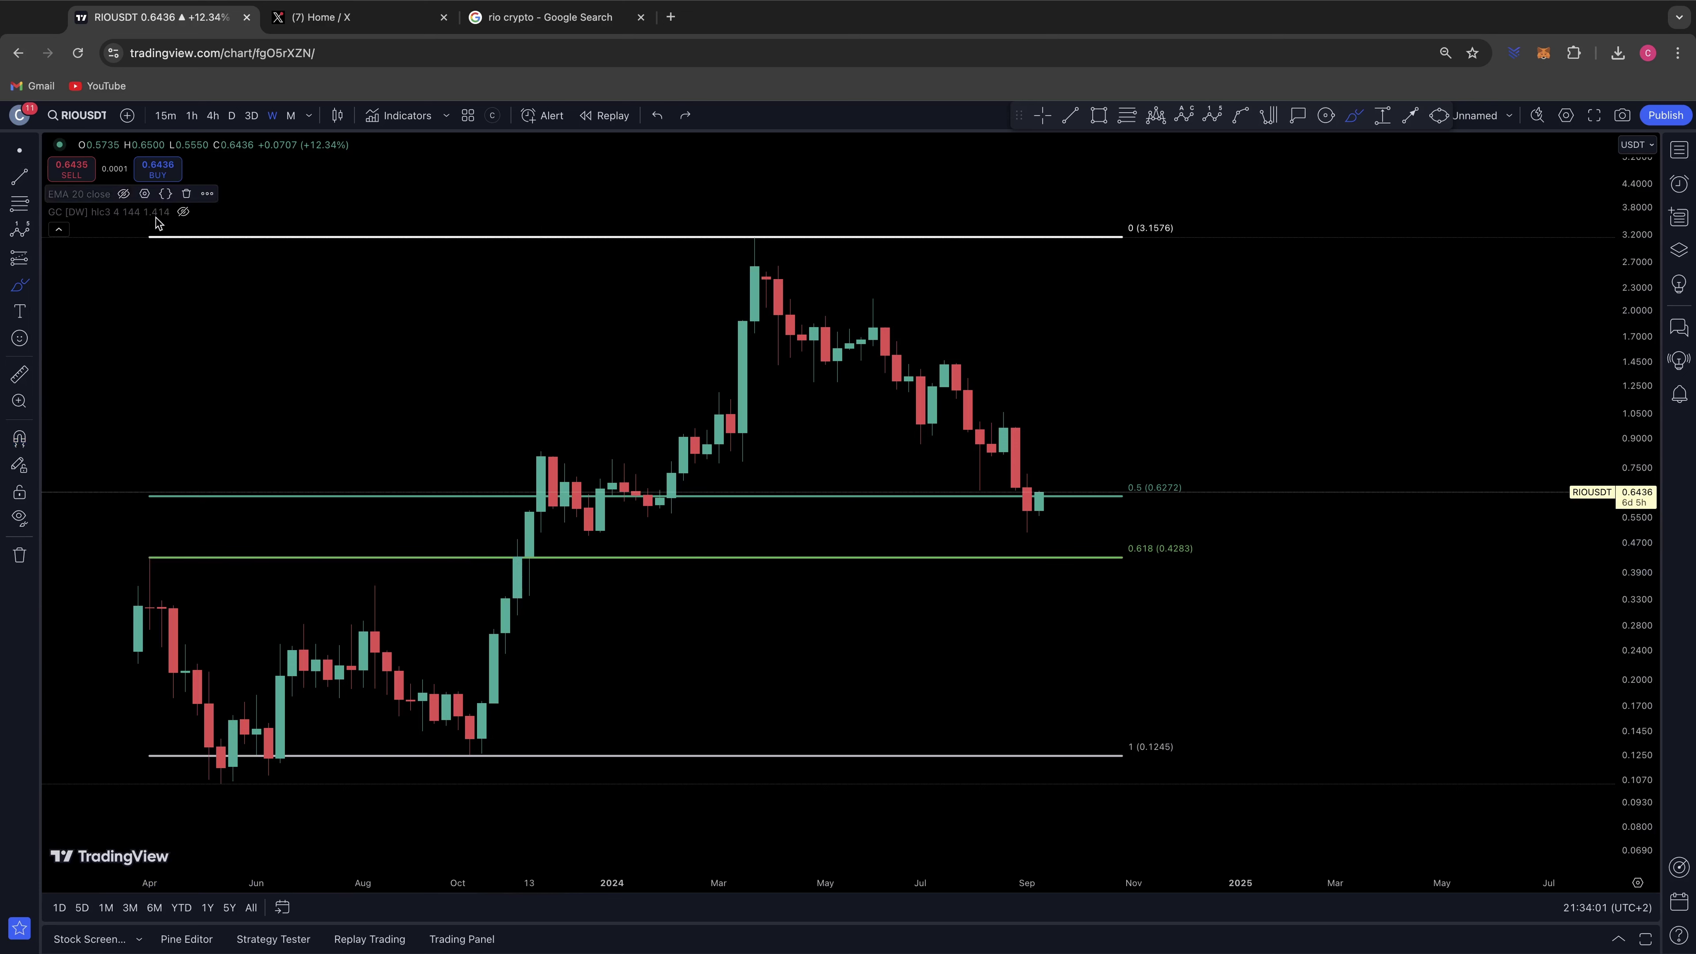
Draw a descending trend line along the highs from about 3.13 on 25 Mar '24 to about 0.62 on 25 Nov '24.
key(alt+t)
click(756, 238)
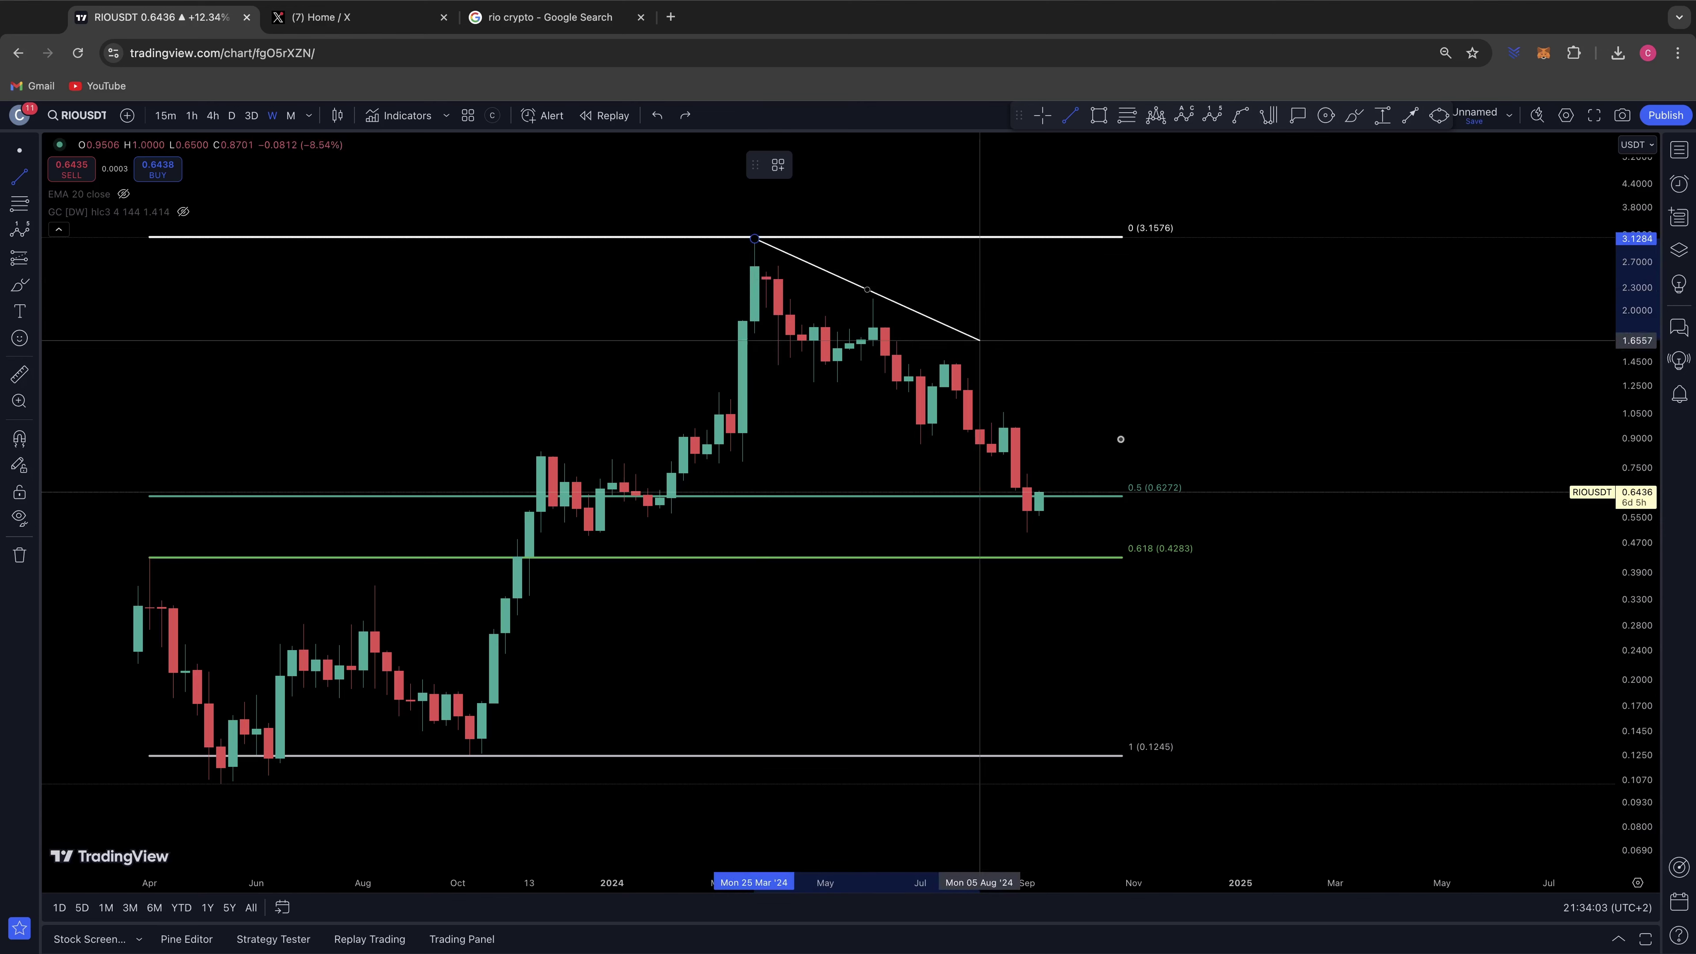
click(1169, 498)
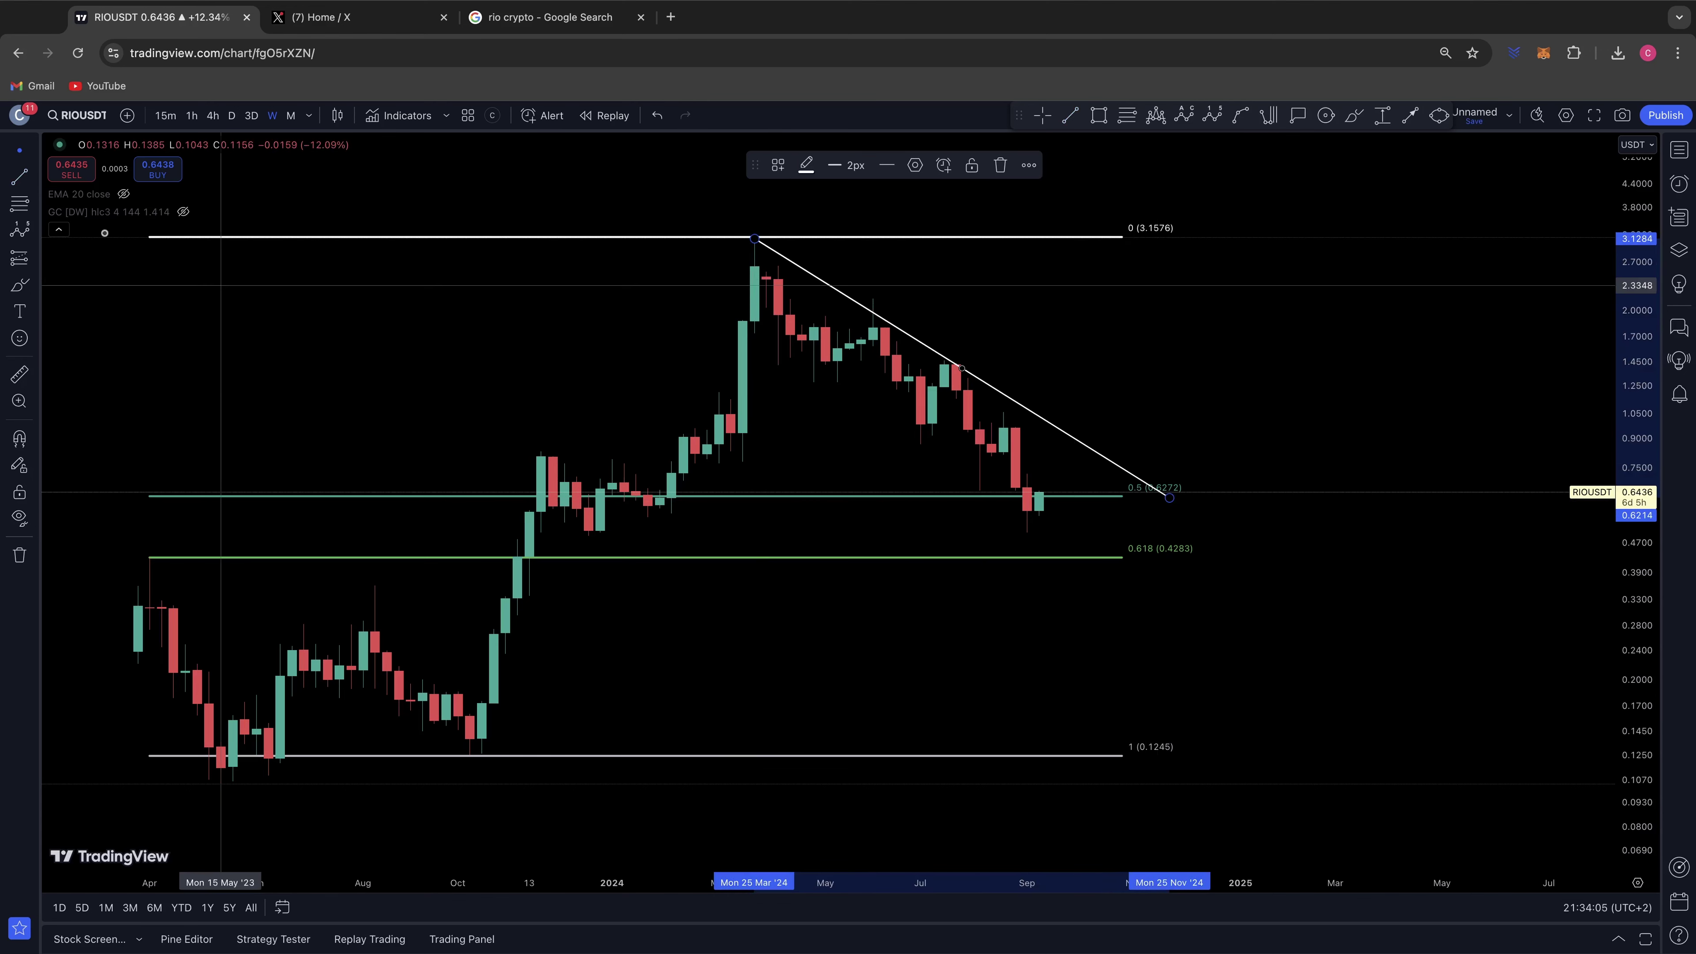
Draw a second descending trend line beneath the lows from about 2.04 on 18 Mar '24 to about 0.41, and deselect it.
click(15, 175)
click(742, 307)
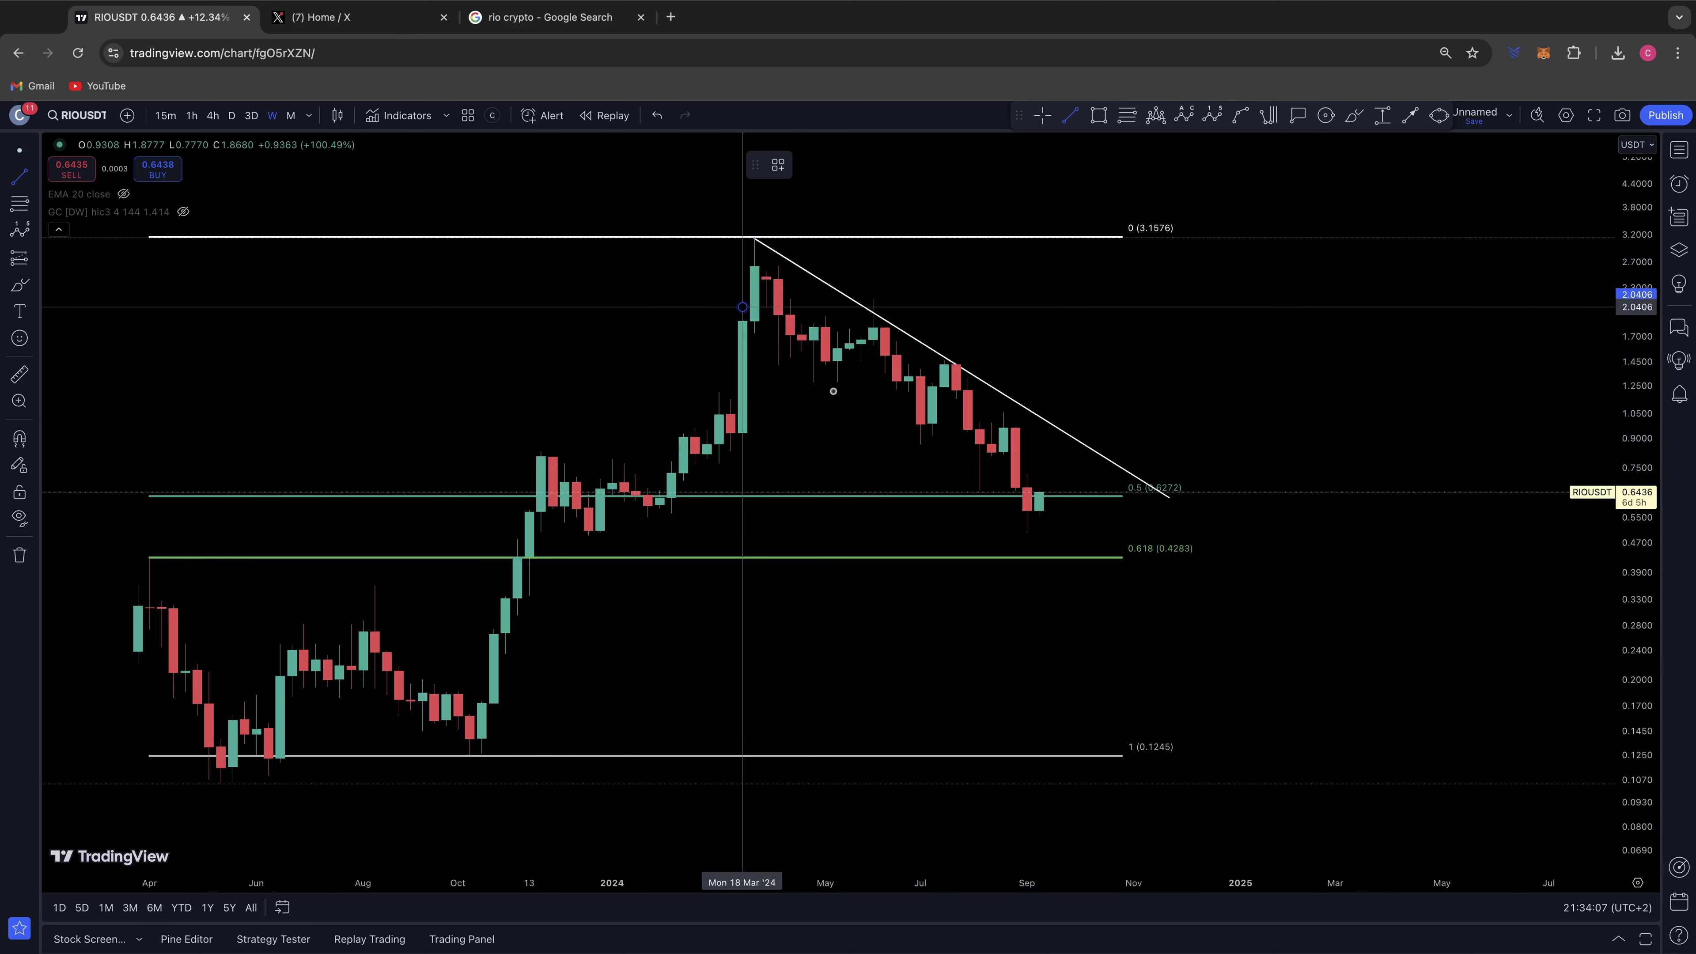
click(1075, 564)
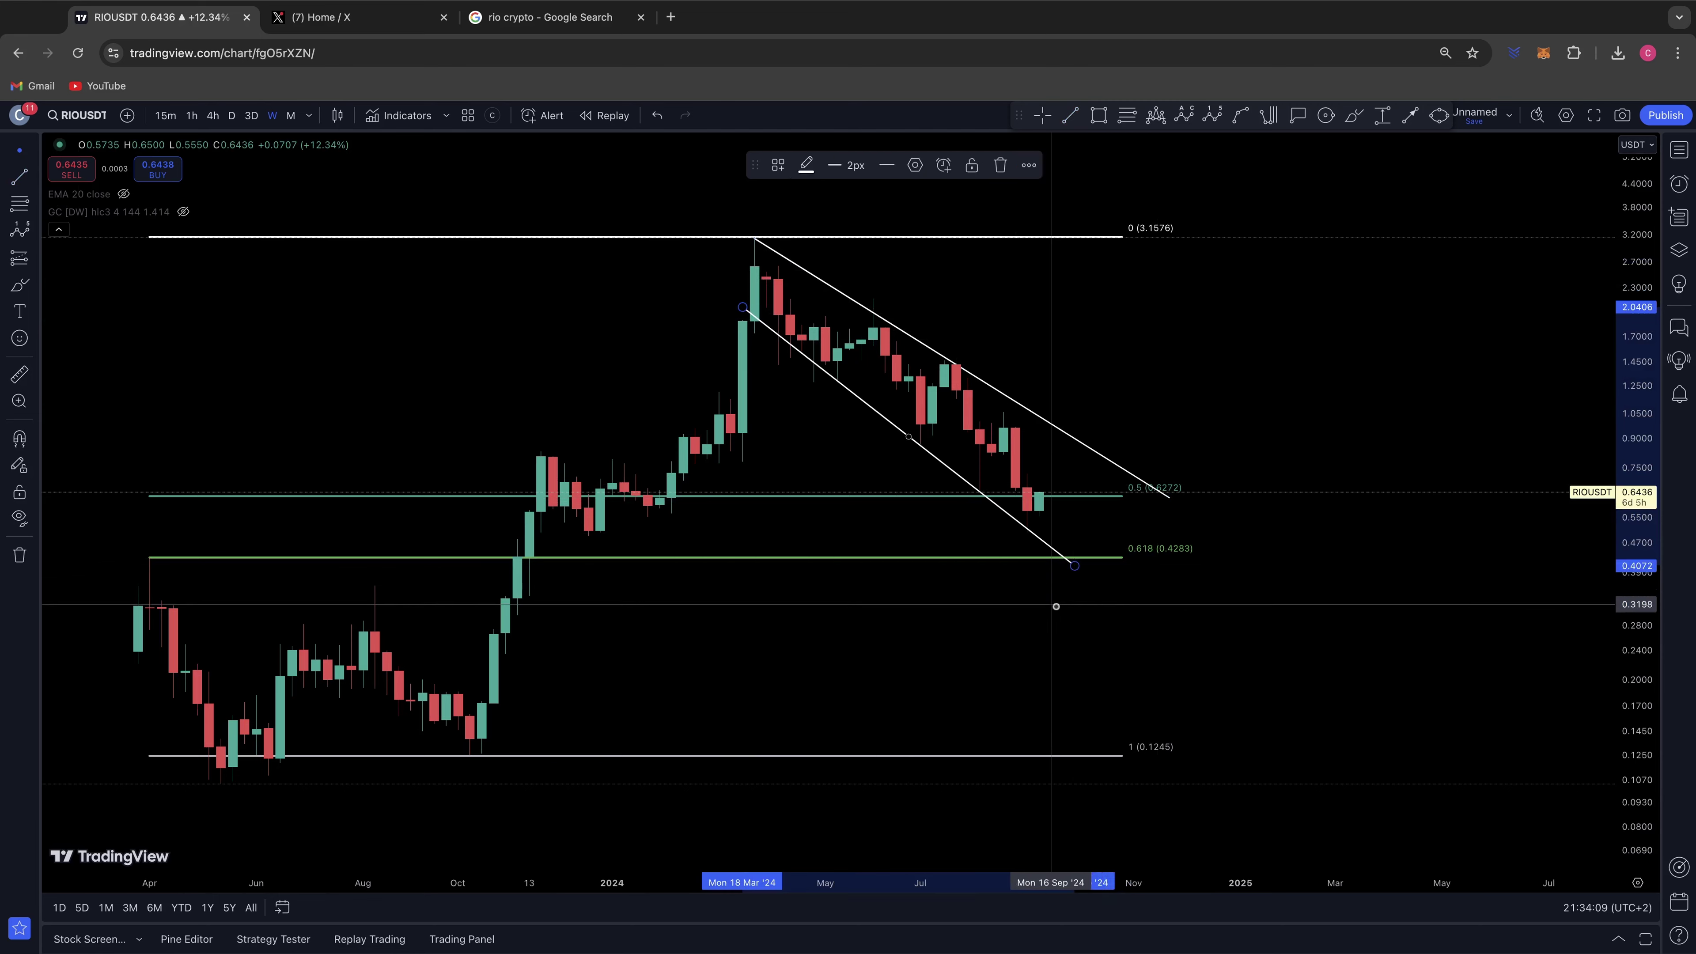
click(808, 284)
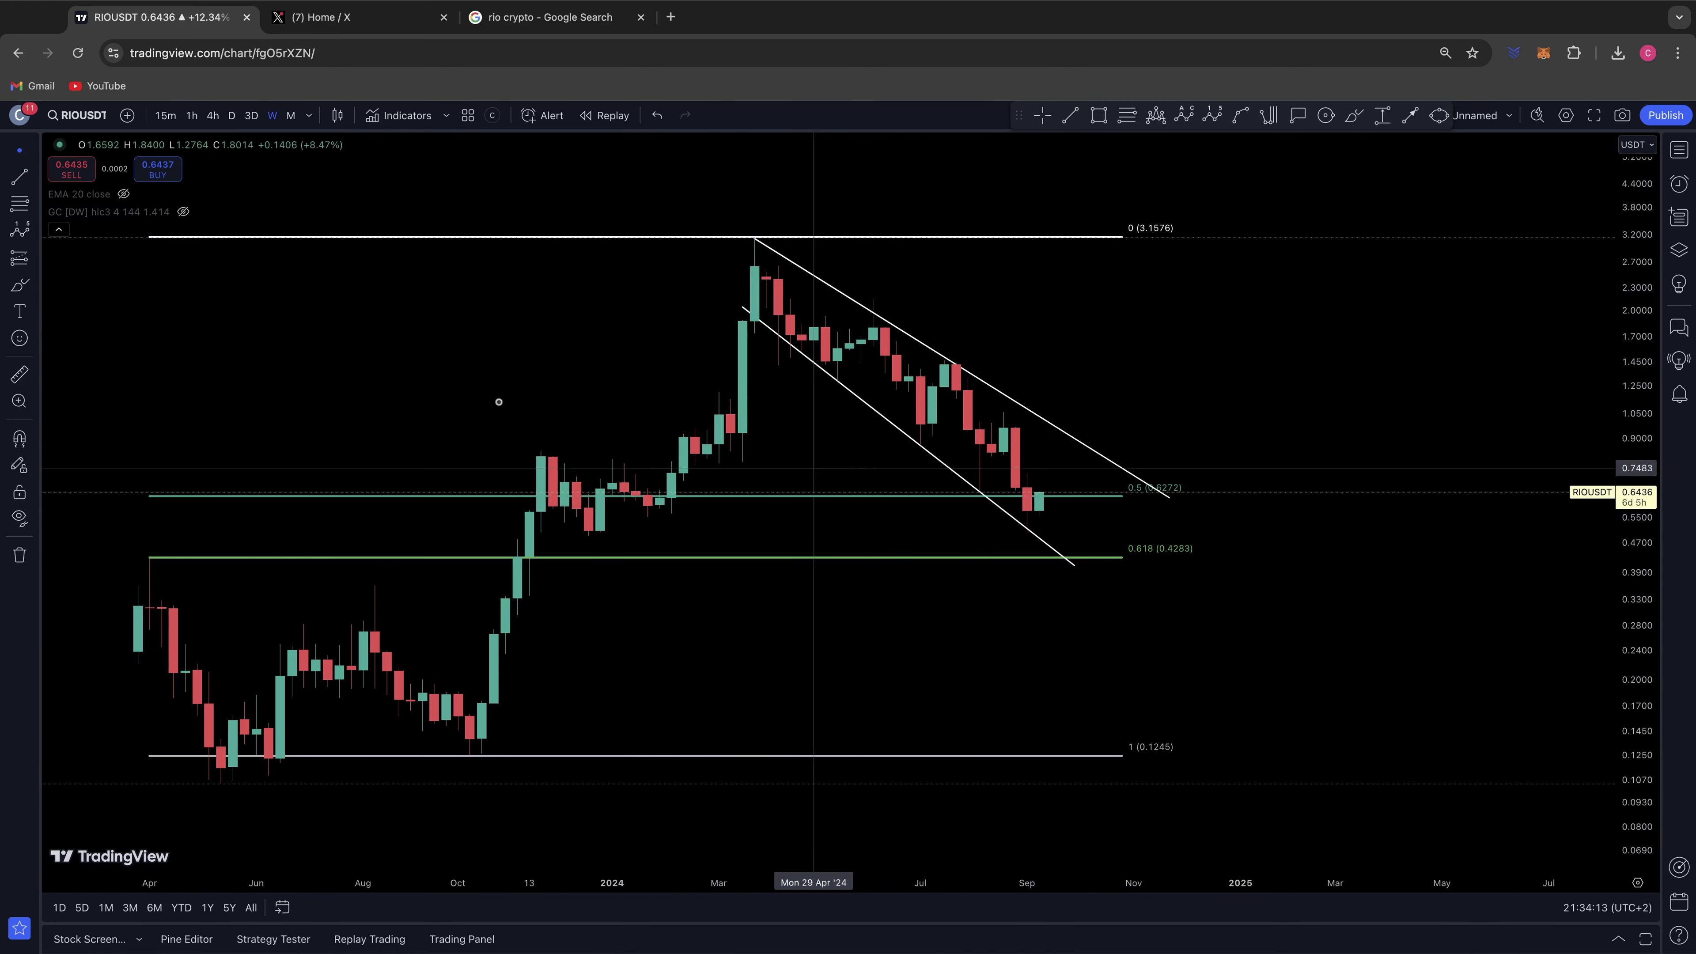
Delete the Fibonacci retracement from the chart.
click(20, 176)
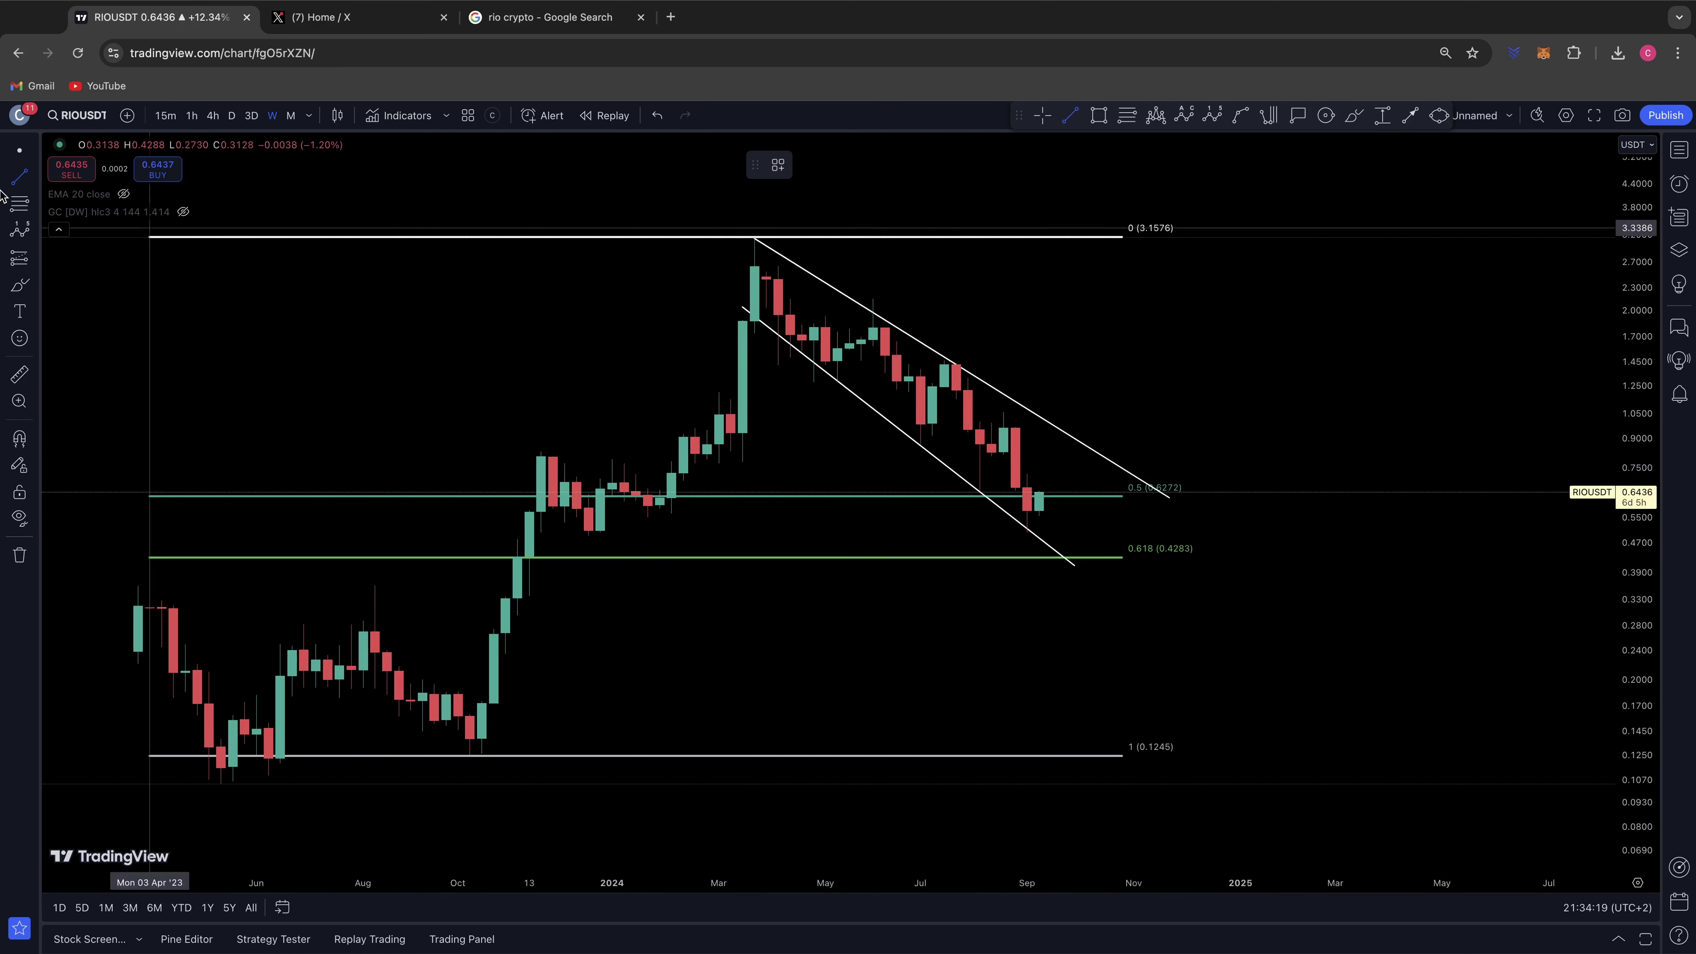
click(19, 154)
click(325, 239)
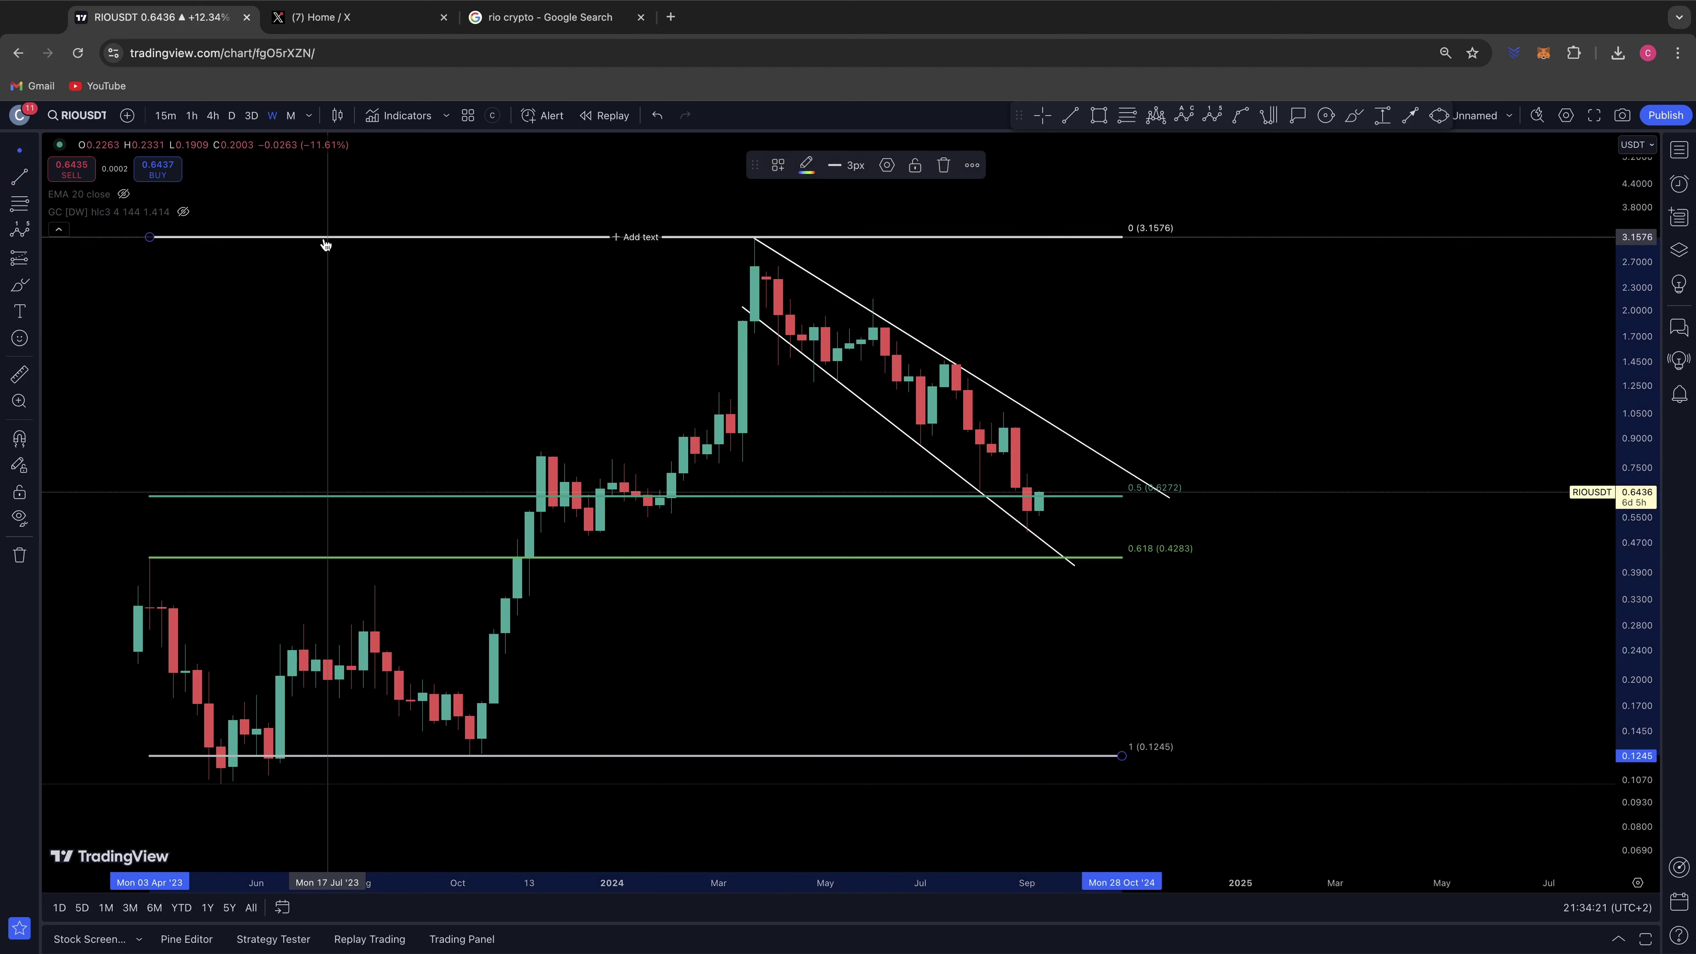
key(Delete)
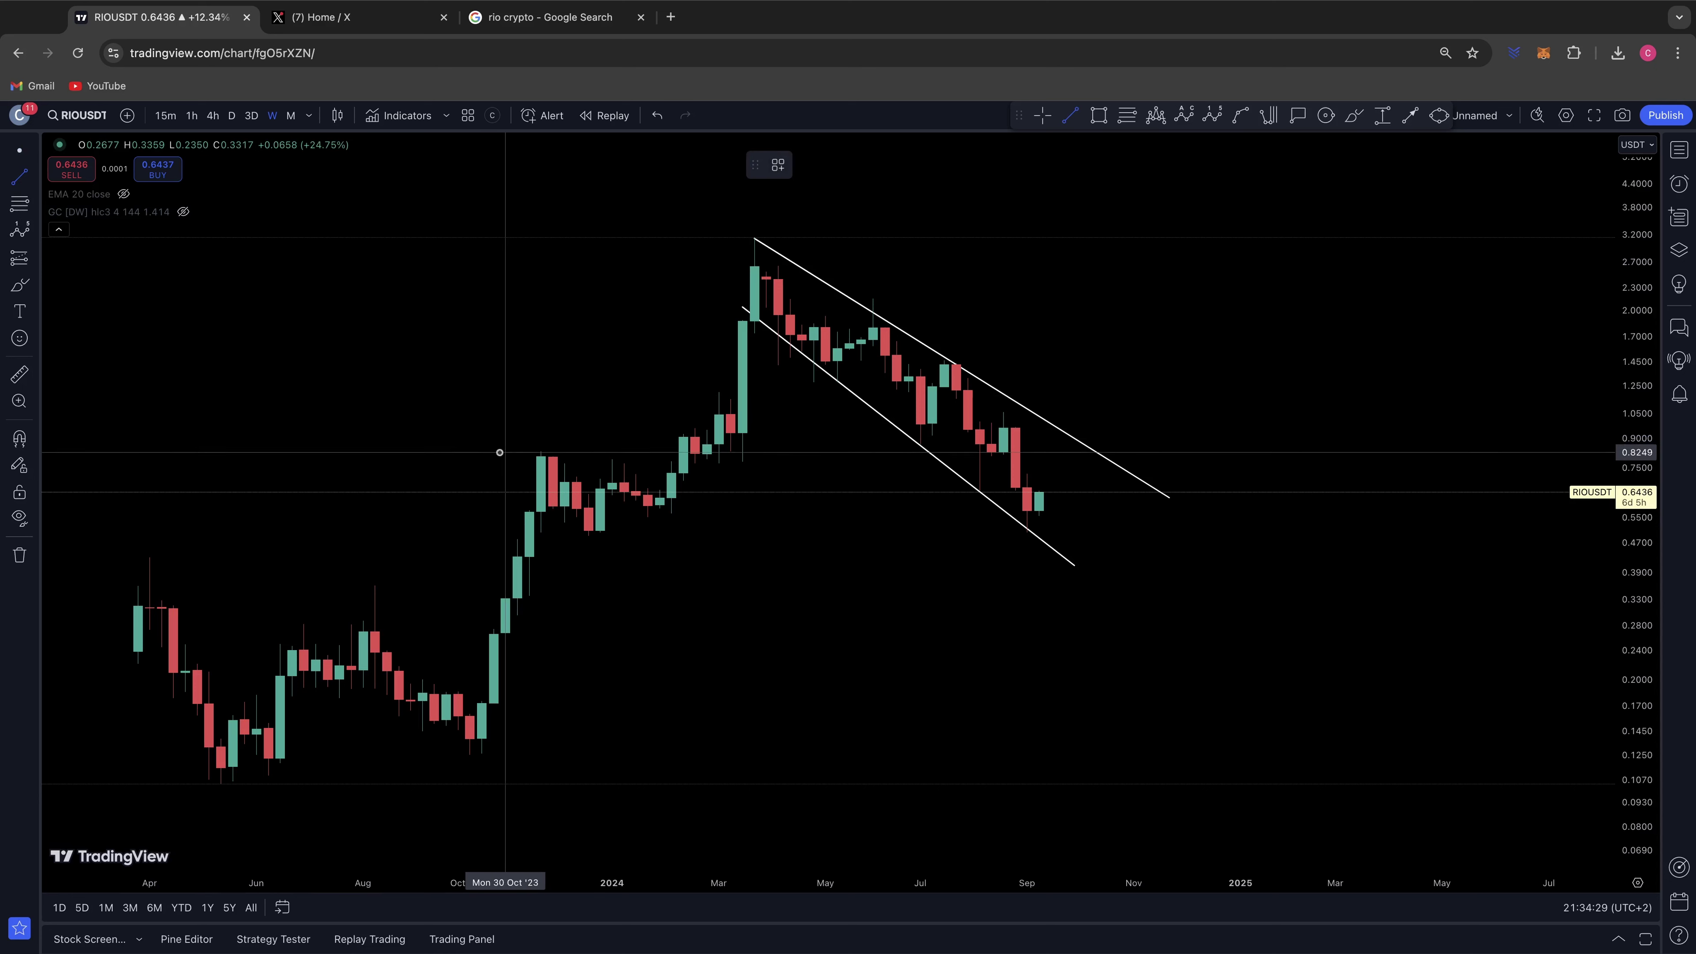
Draw a near-horizontal trend line from about 0.82 on 30 Oct '23 to about 0.78 on 23 Dec '24, and delete both descending channel lines.
click(499, 452)
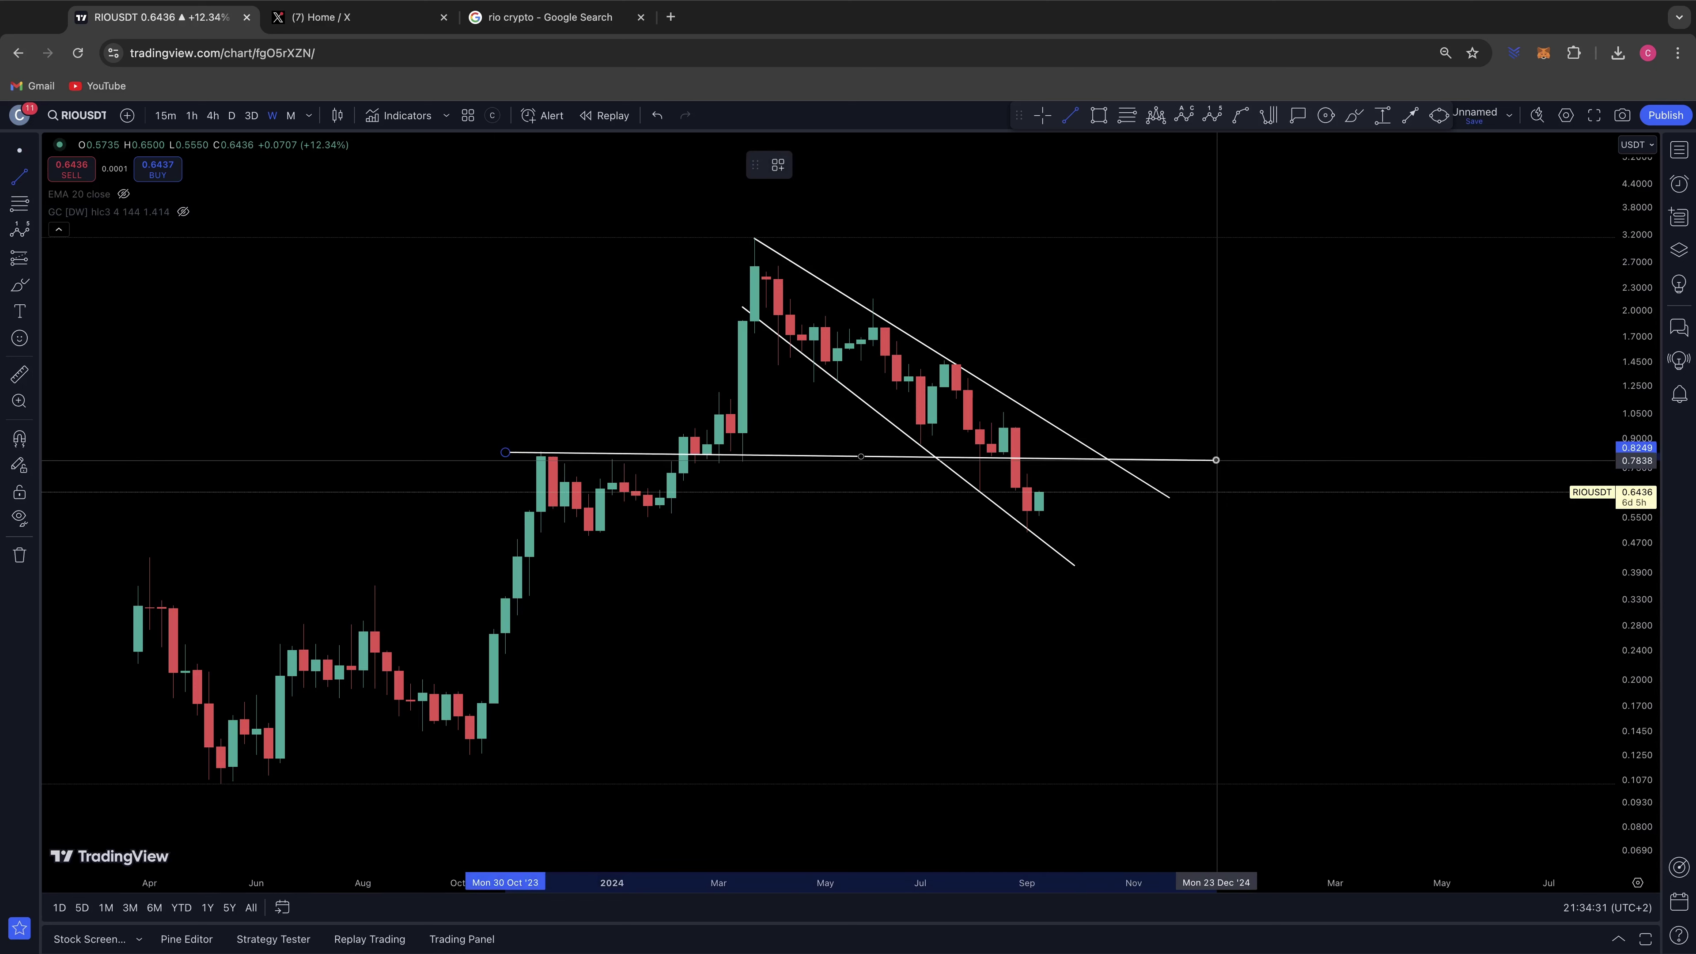
click(1215, 459)
click(1161, 491)
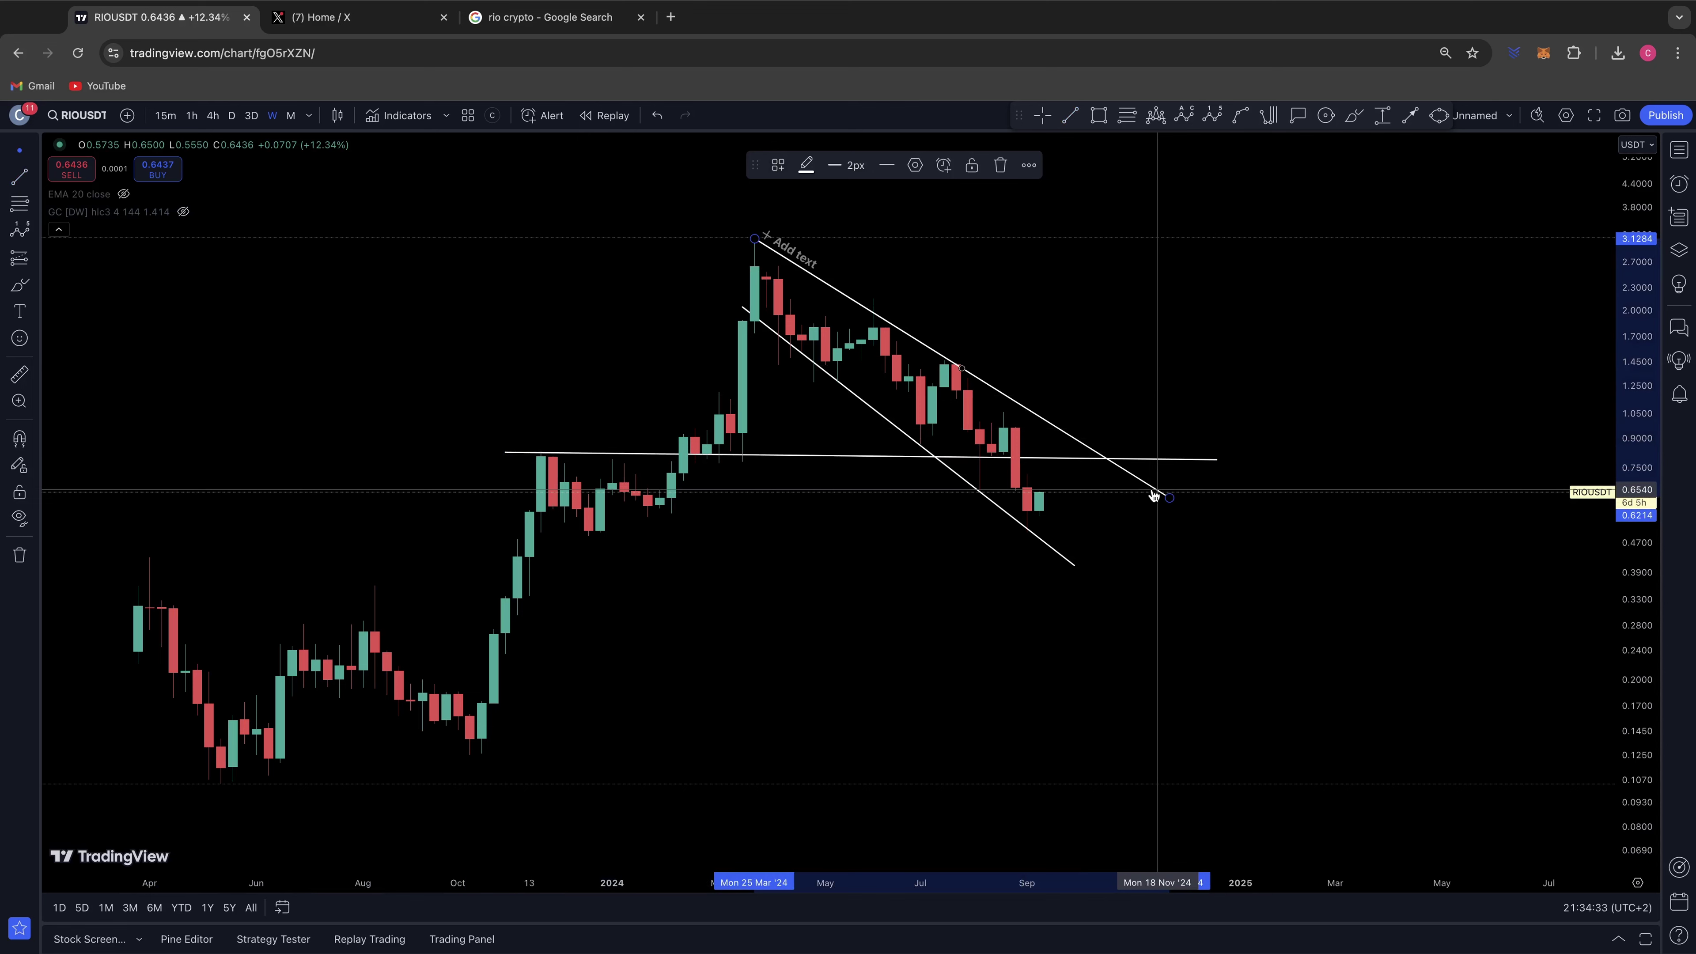
key(Delete)
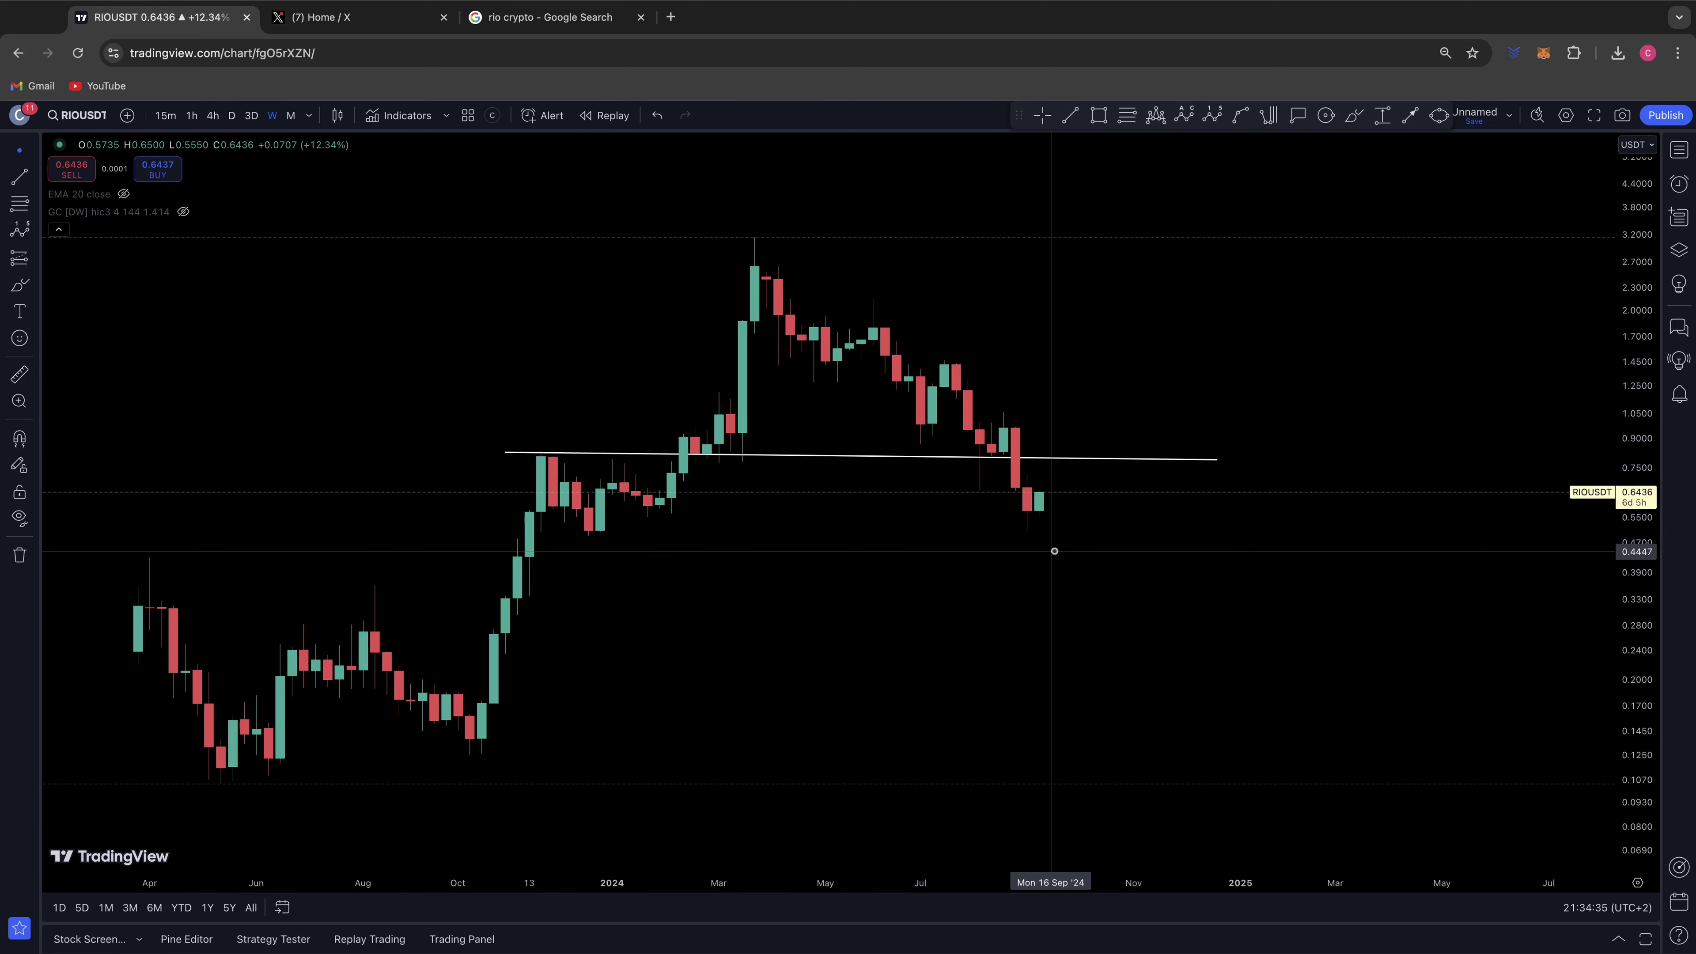
Brush over the November 2023 peak and its following swings and lows, trace the rally into March 2024, and undo the rally trace.
click(15, 284)
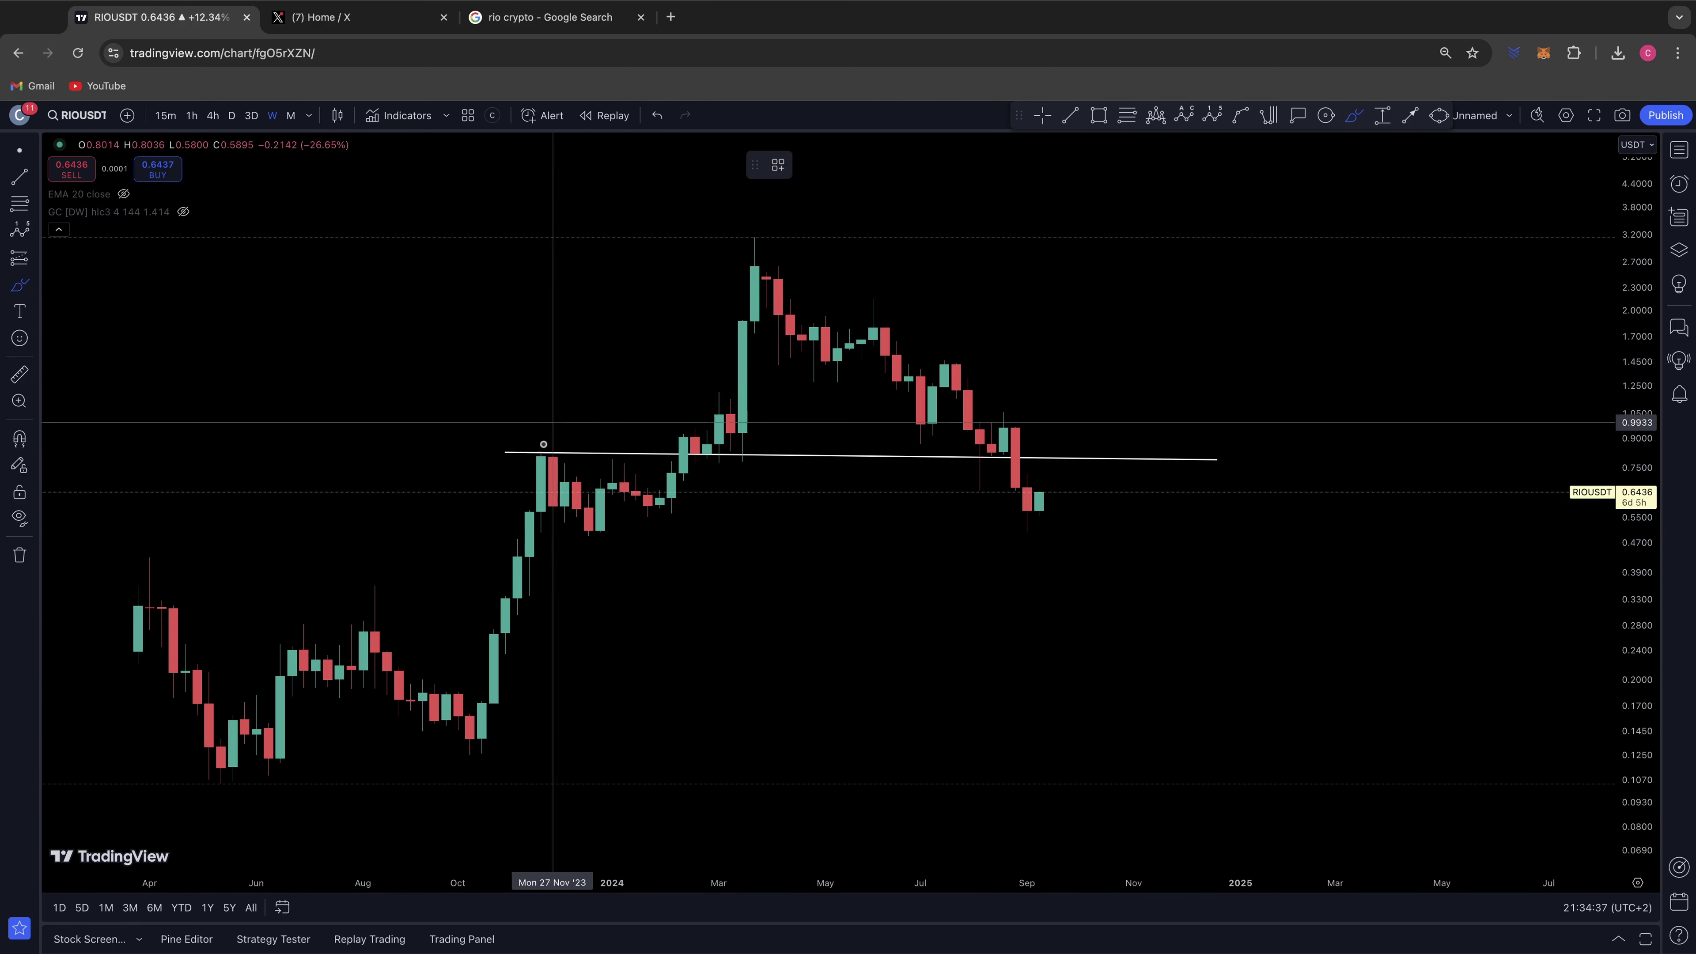
mouse_move(549, 447)
mouse_down()
mouse_move(534, 455)
mouse_move(558, 448)
mouse_move(568, 498)
mouse_move(611, 478)
mouse_move(664, 511)
mouse_up()
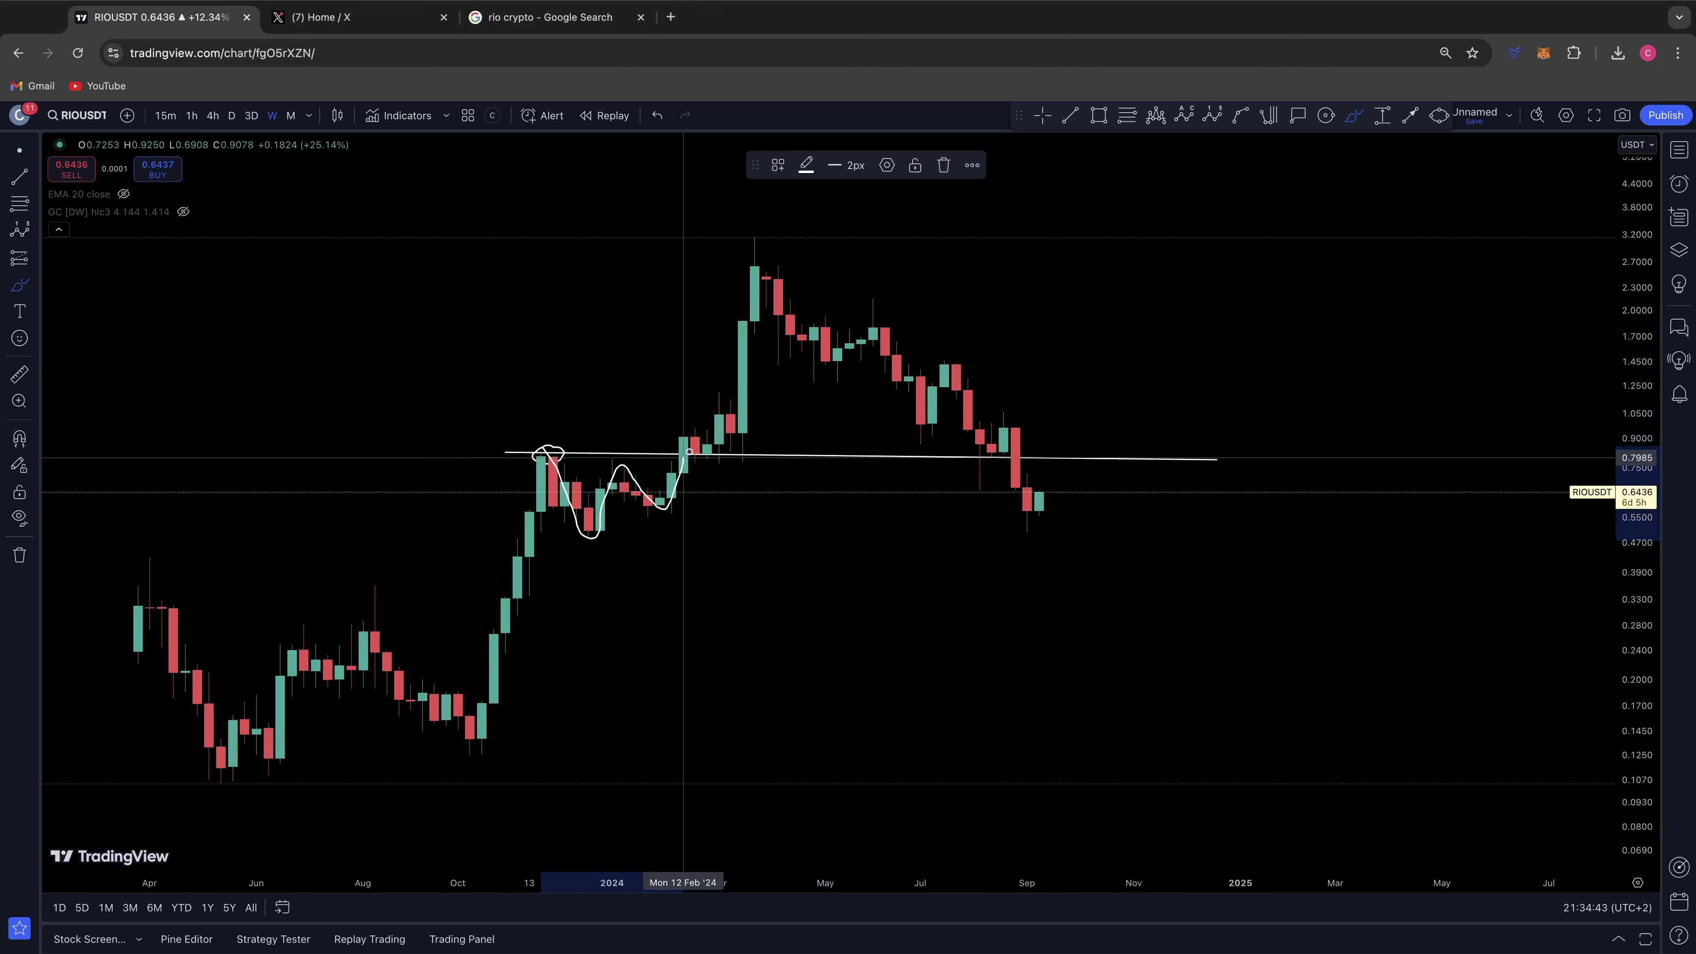
drag(563, 538, 679, 513)
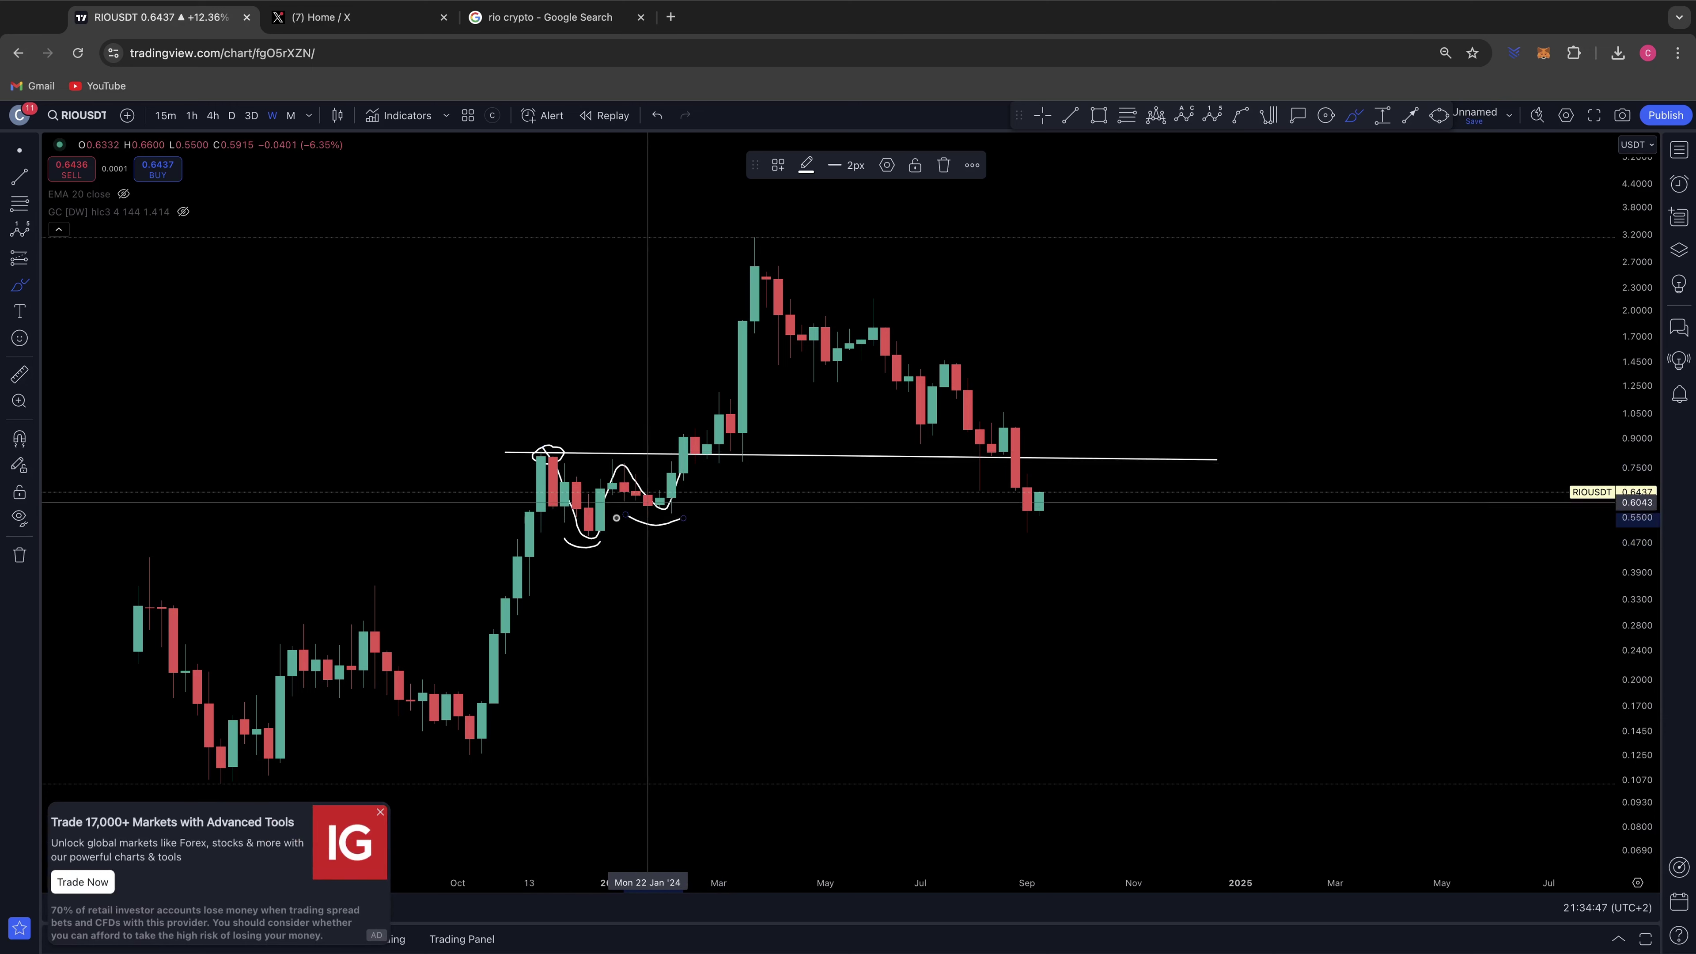
click(379, 813)
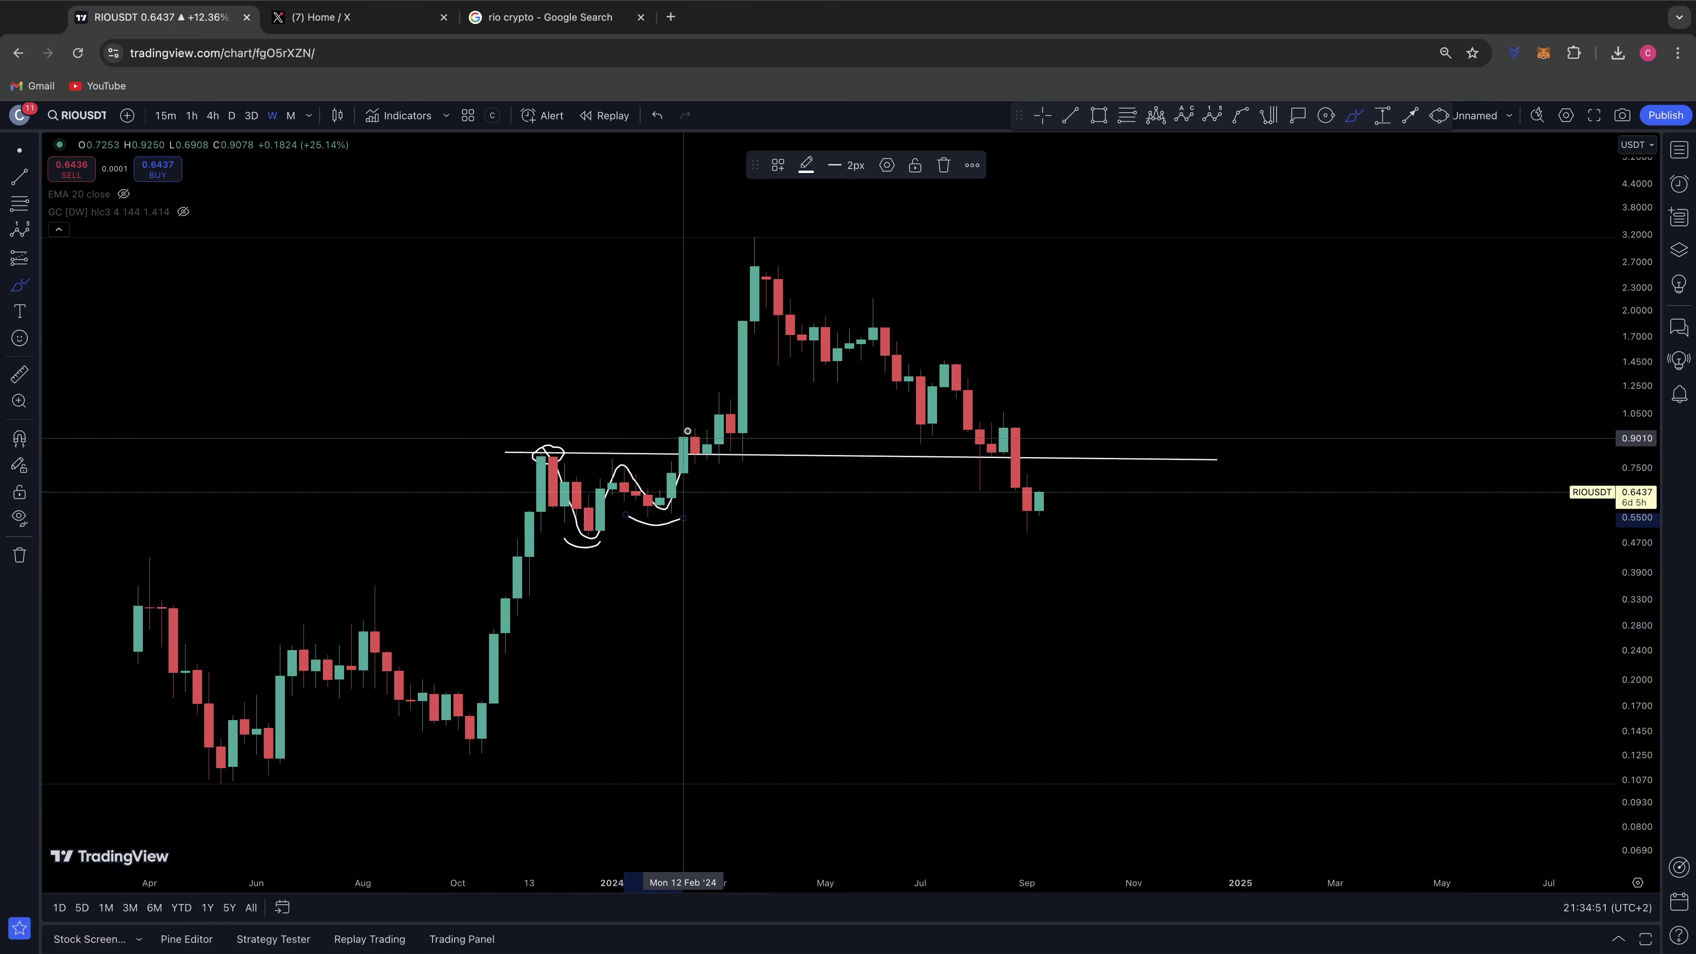
mouse_move(671, 459)
mouse_down()
mouse_move(684, 427)
mouse_move(741, 454)
mouse_move(747, 277)
mouse_up()
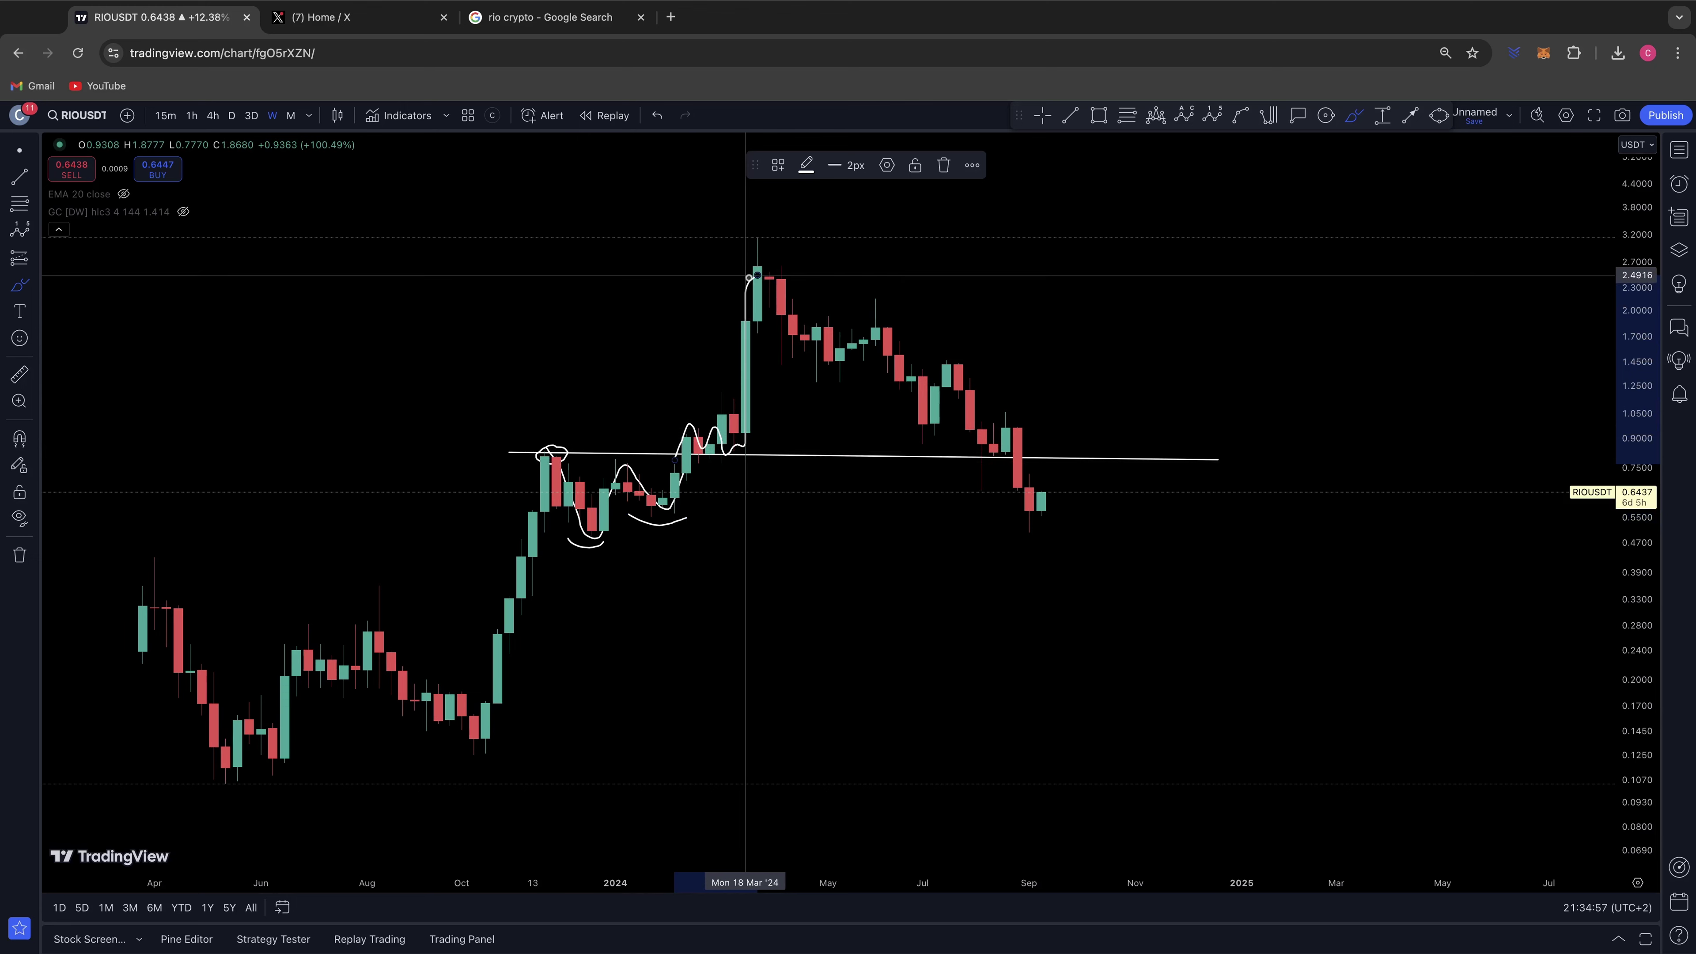
key(super+z)
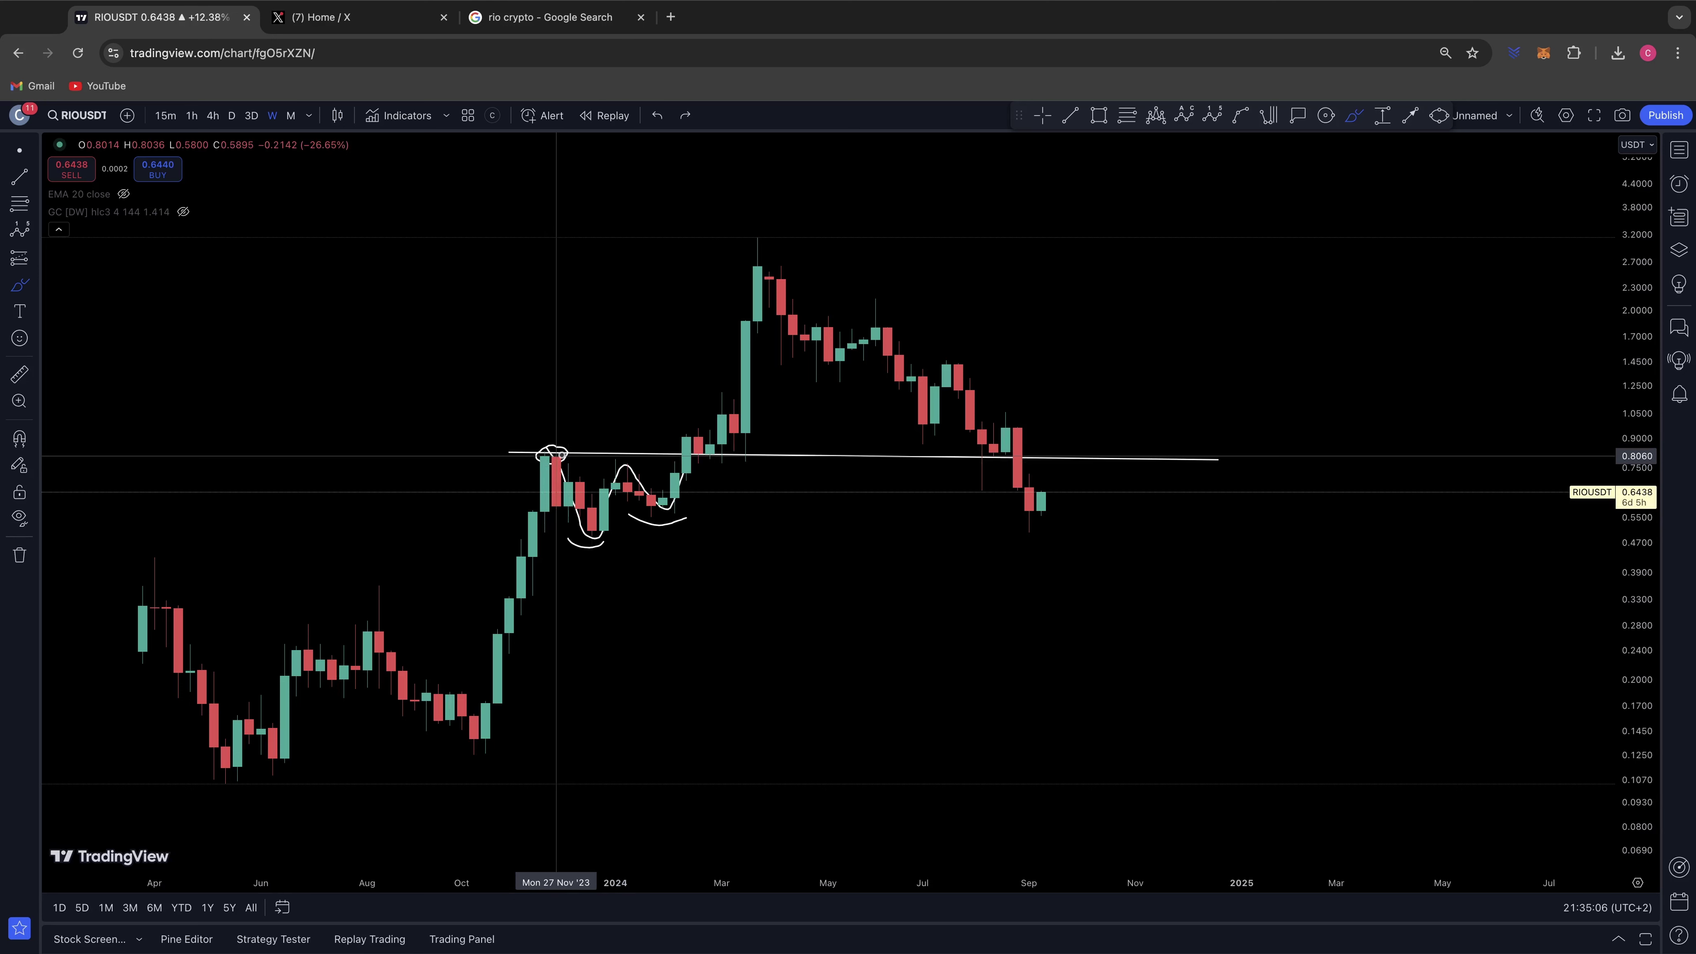
Circle the price touches along the horizontal line through August 2024 with the Brush, and sketch a rebound from the September low to it.
drag(627, 452, 604, 459)
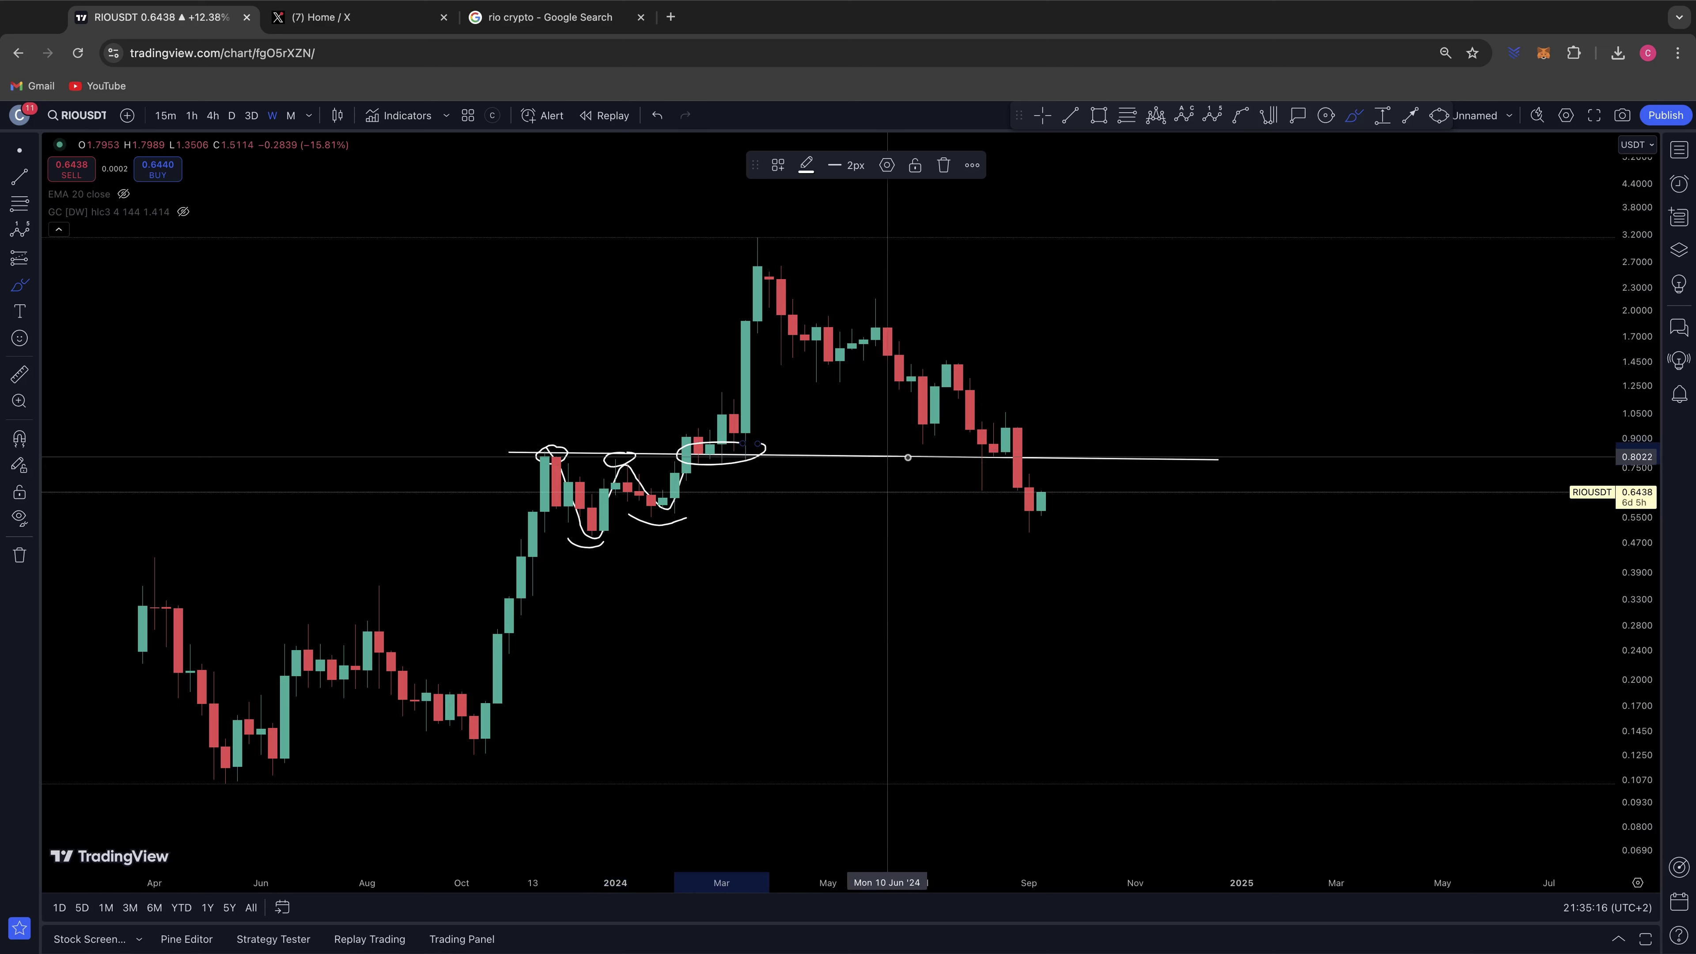
drag(1022, 434, 972, 456)
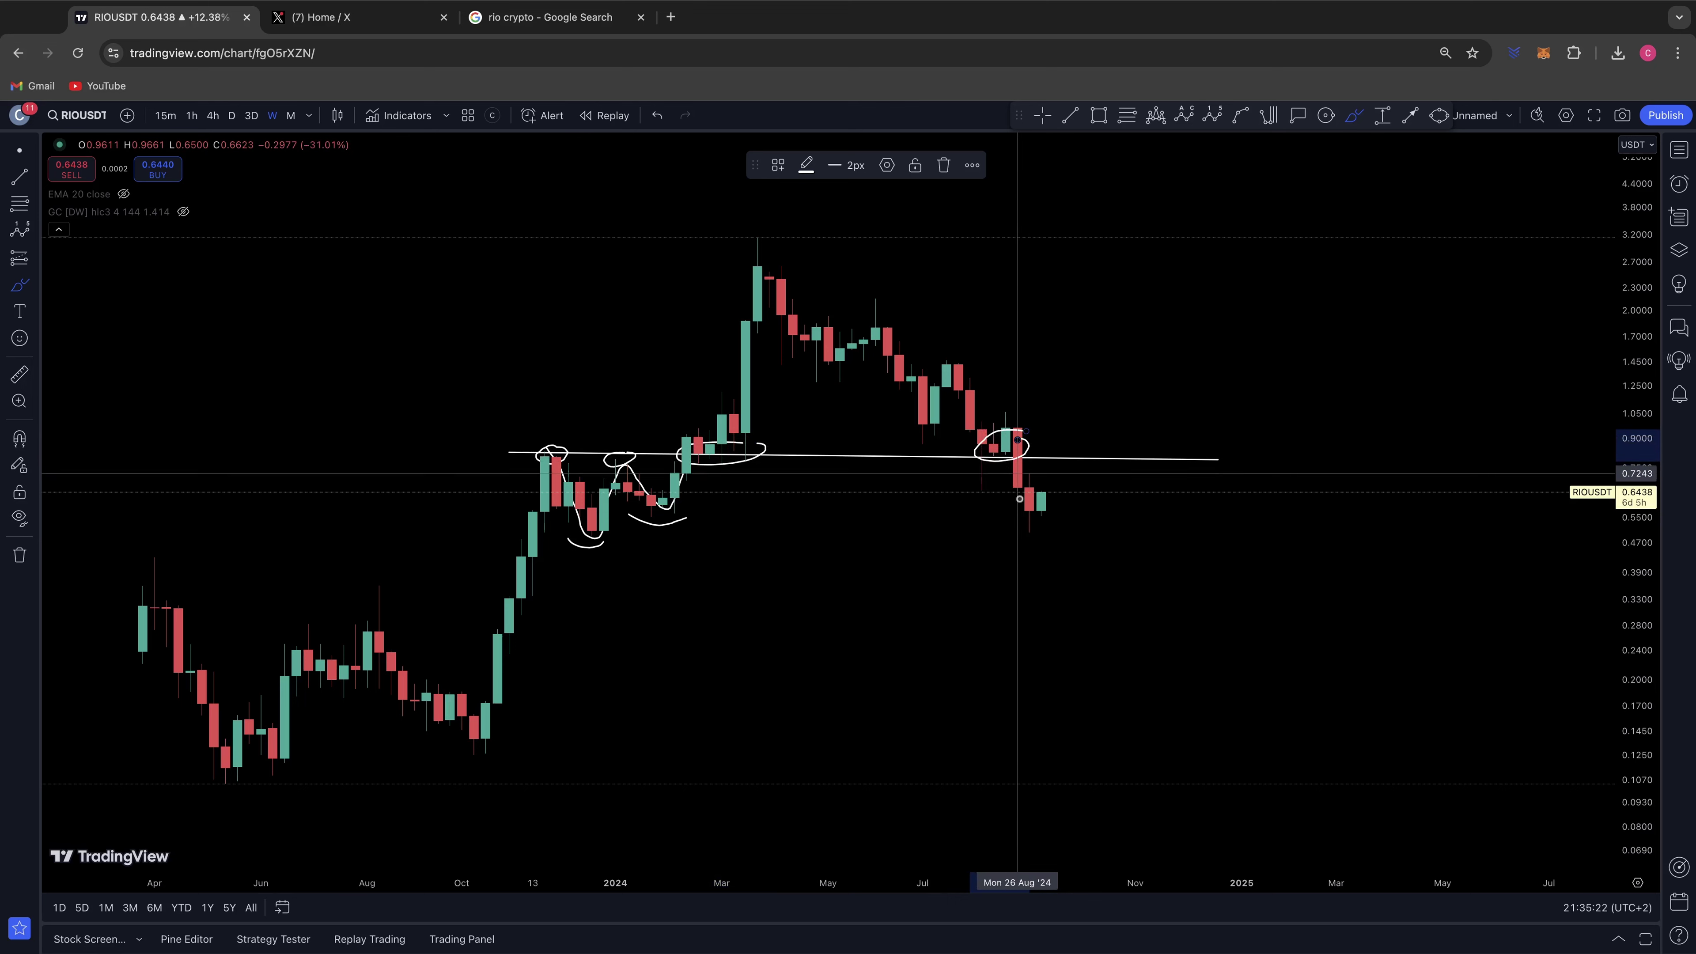
mouse_move(1029, 533)
mouse_down()
mouse_move(1047, 461)
mouse_move(1088, 446)
mouse_up()
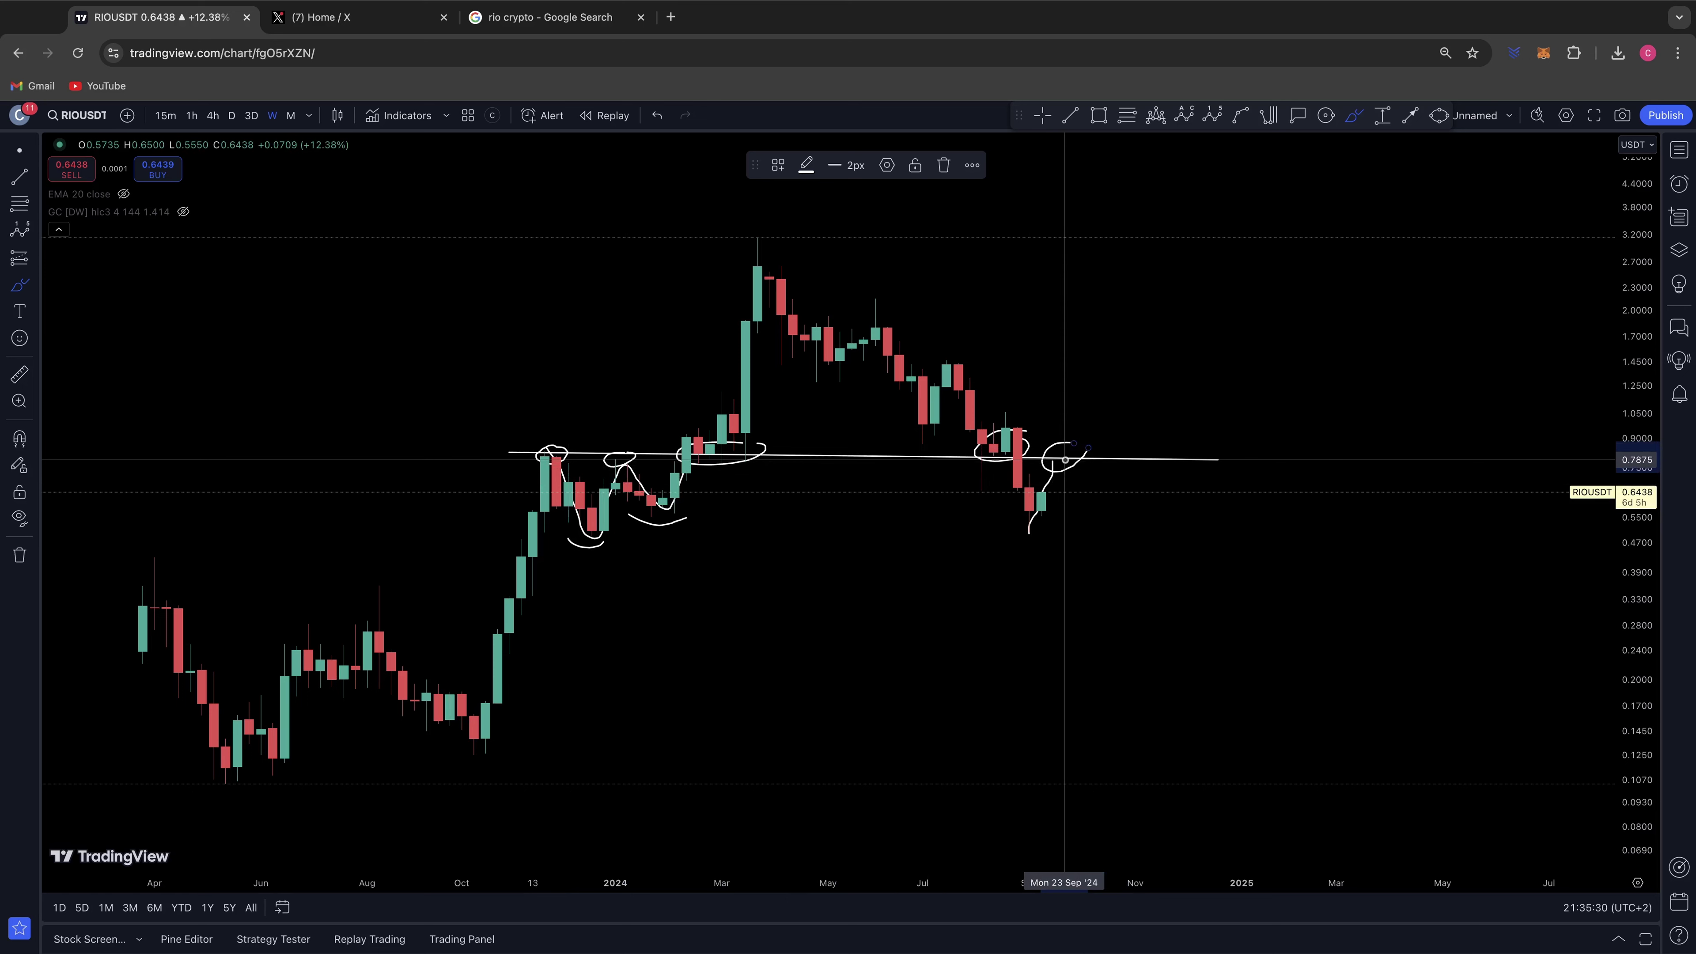
Undo the rebound strokes and sketch a projected path from the September low up to the horizontal line and back down.
key(ctrl+z)
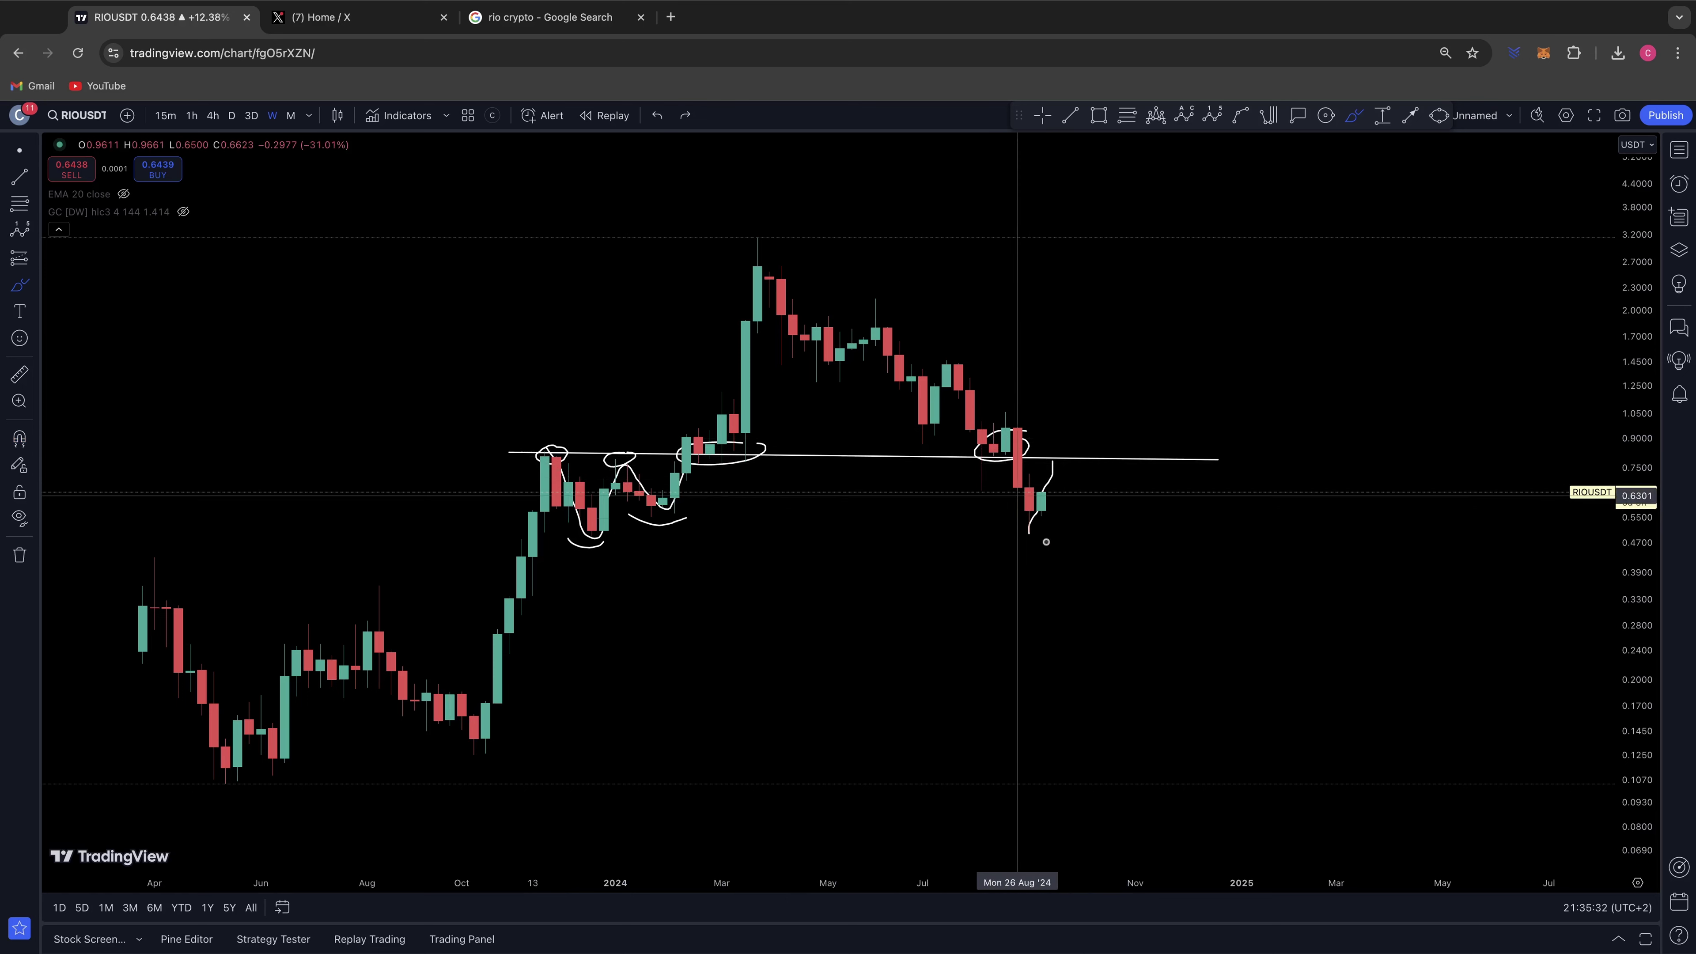
key(super+z)
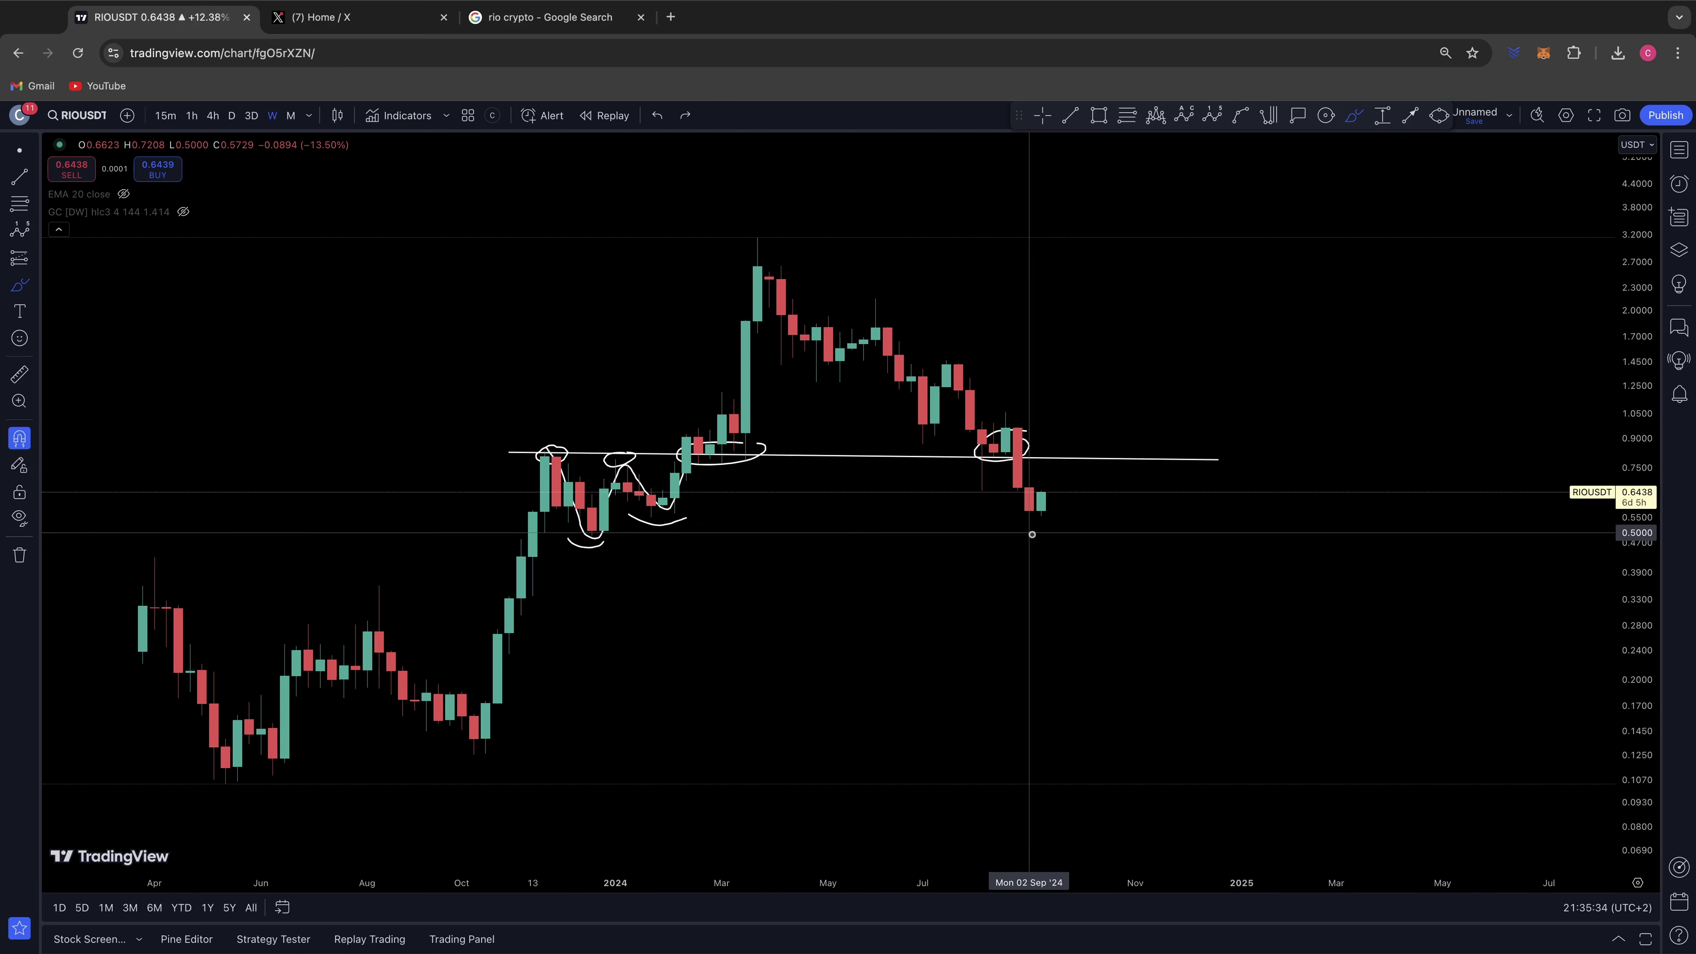
mouse_move(1031, 534)
mouse_down()
mouse_move(1068, 461)
mouse_move(1111, 519)
mouse_up()
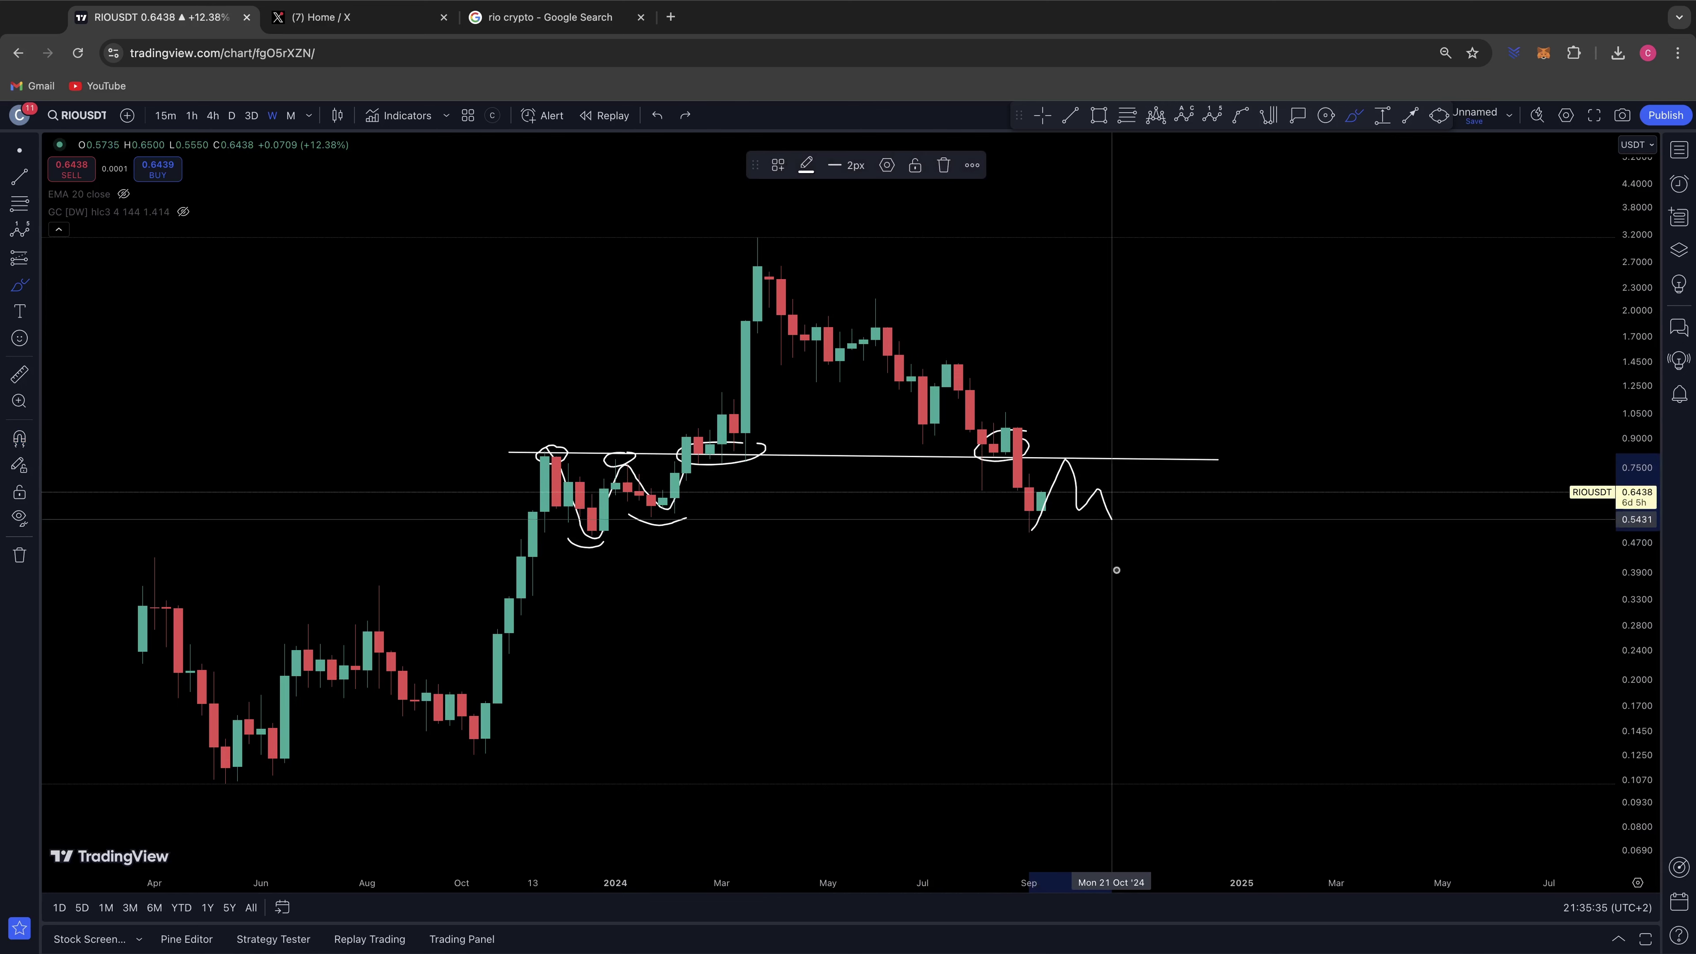
Undo all brush strokes, the horizontal line and the deletions to restore the channel lines and the Fibonacci retracement.
key(super+z)
key(super+z)
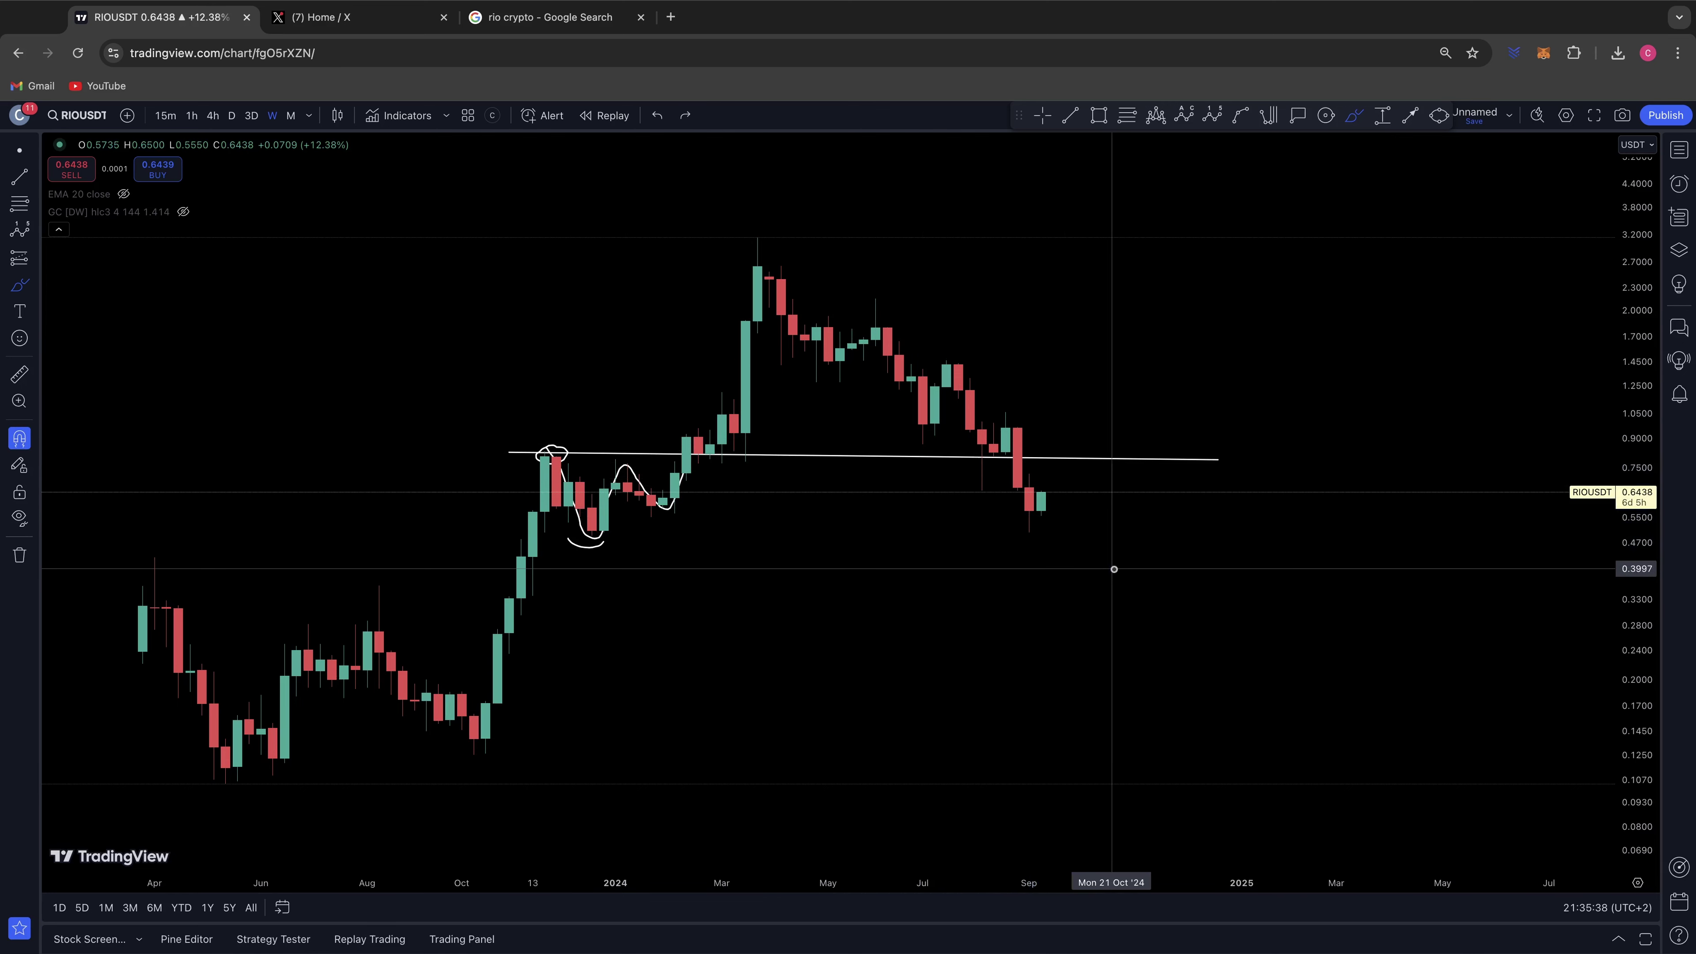
key(super)
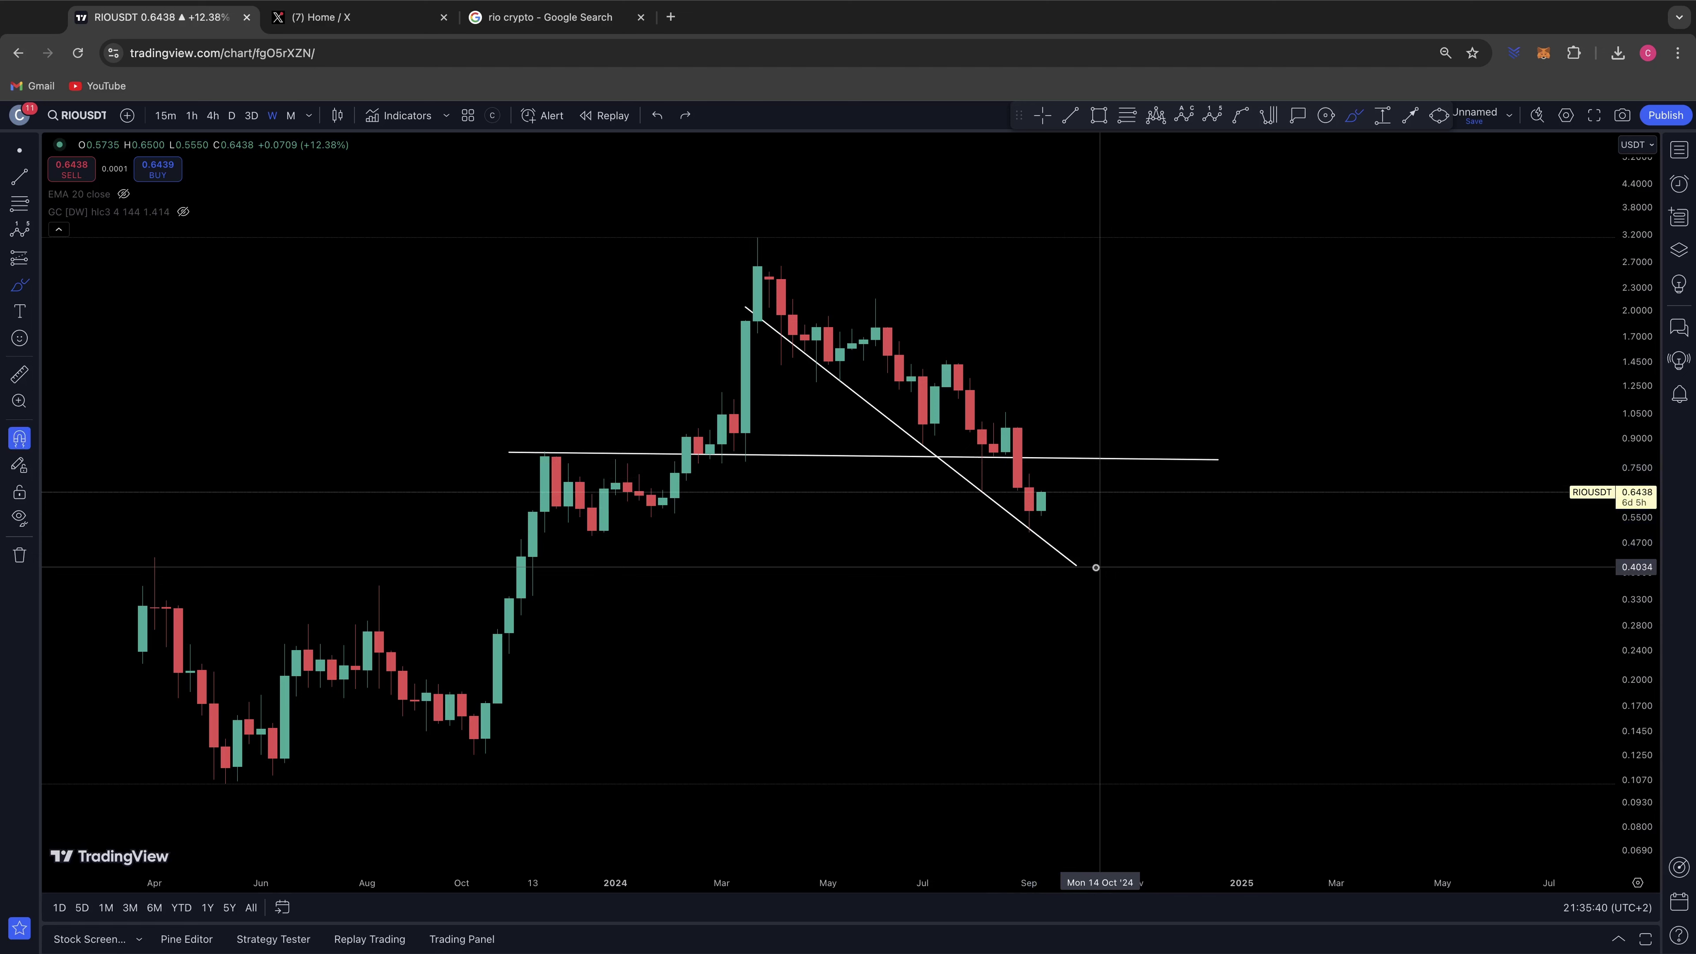
key(super+z)
key(super+z)
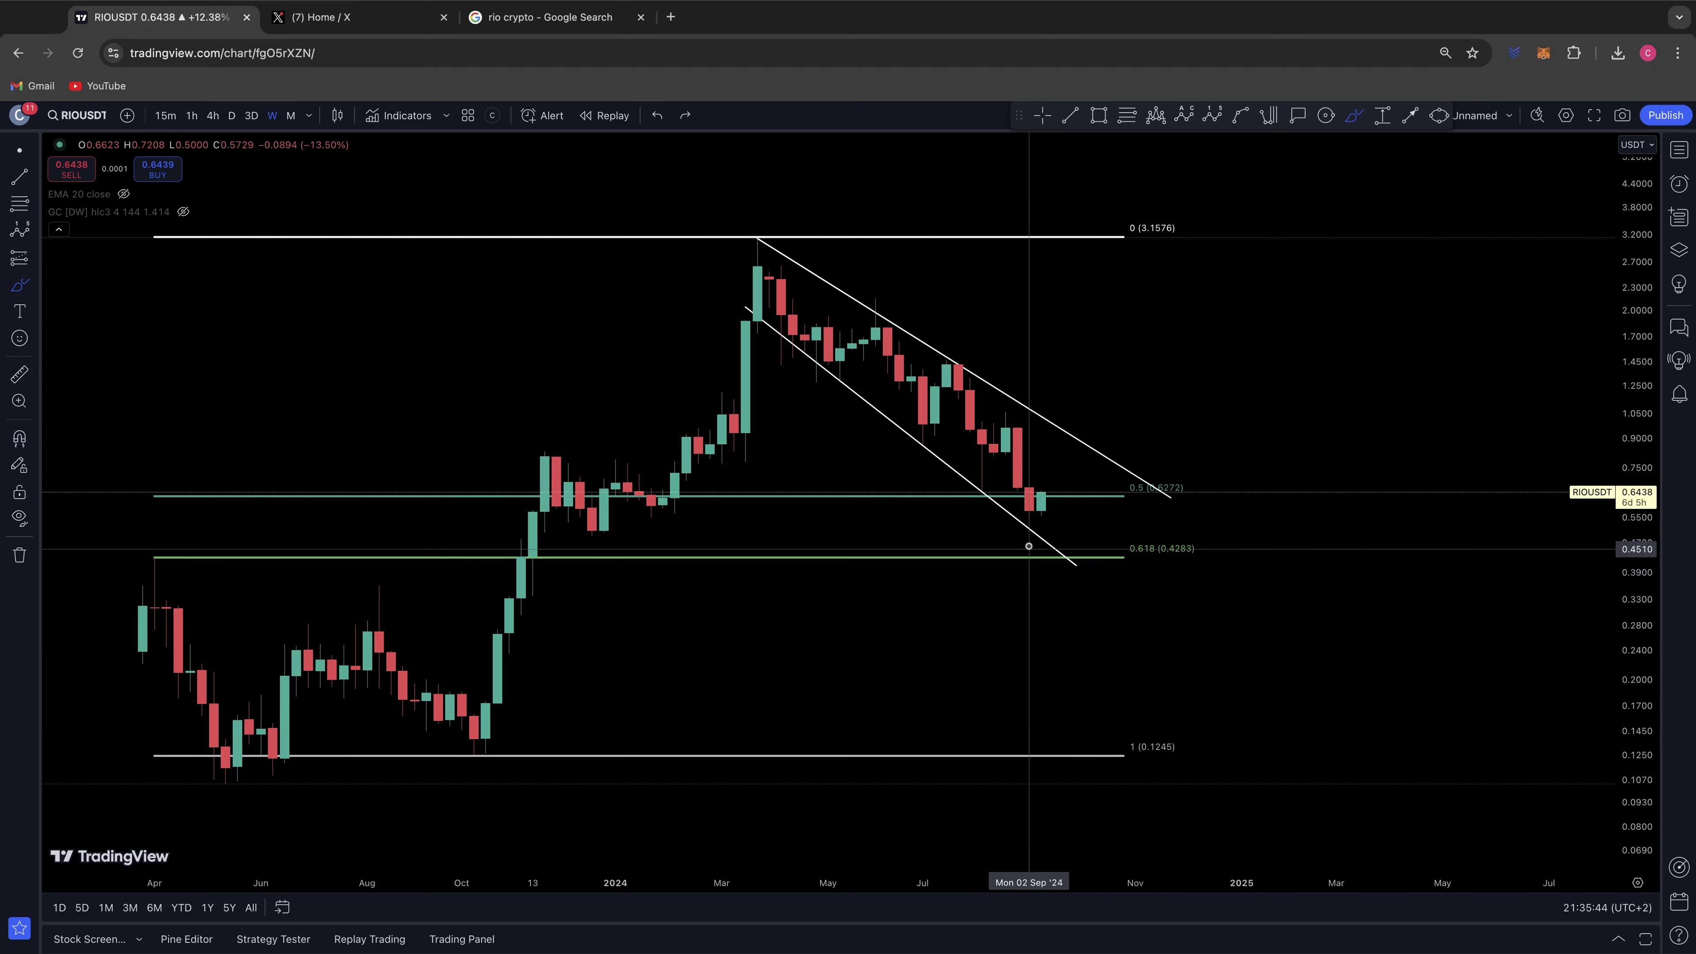
Draw a near-horizontal trend line from about 0.80 on 13 Nov '23 to about 0.79 on 25 Nov '24.
key(alt+t)
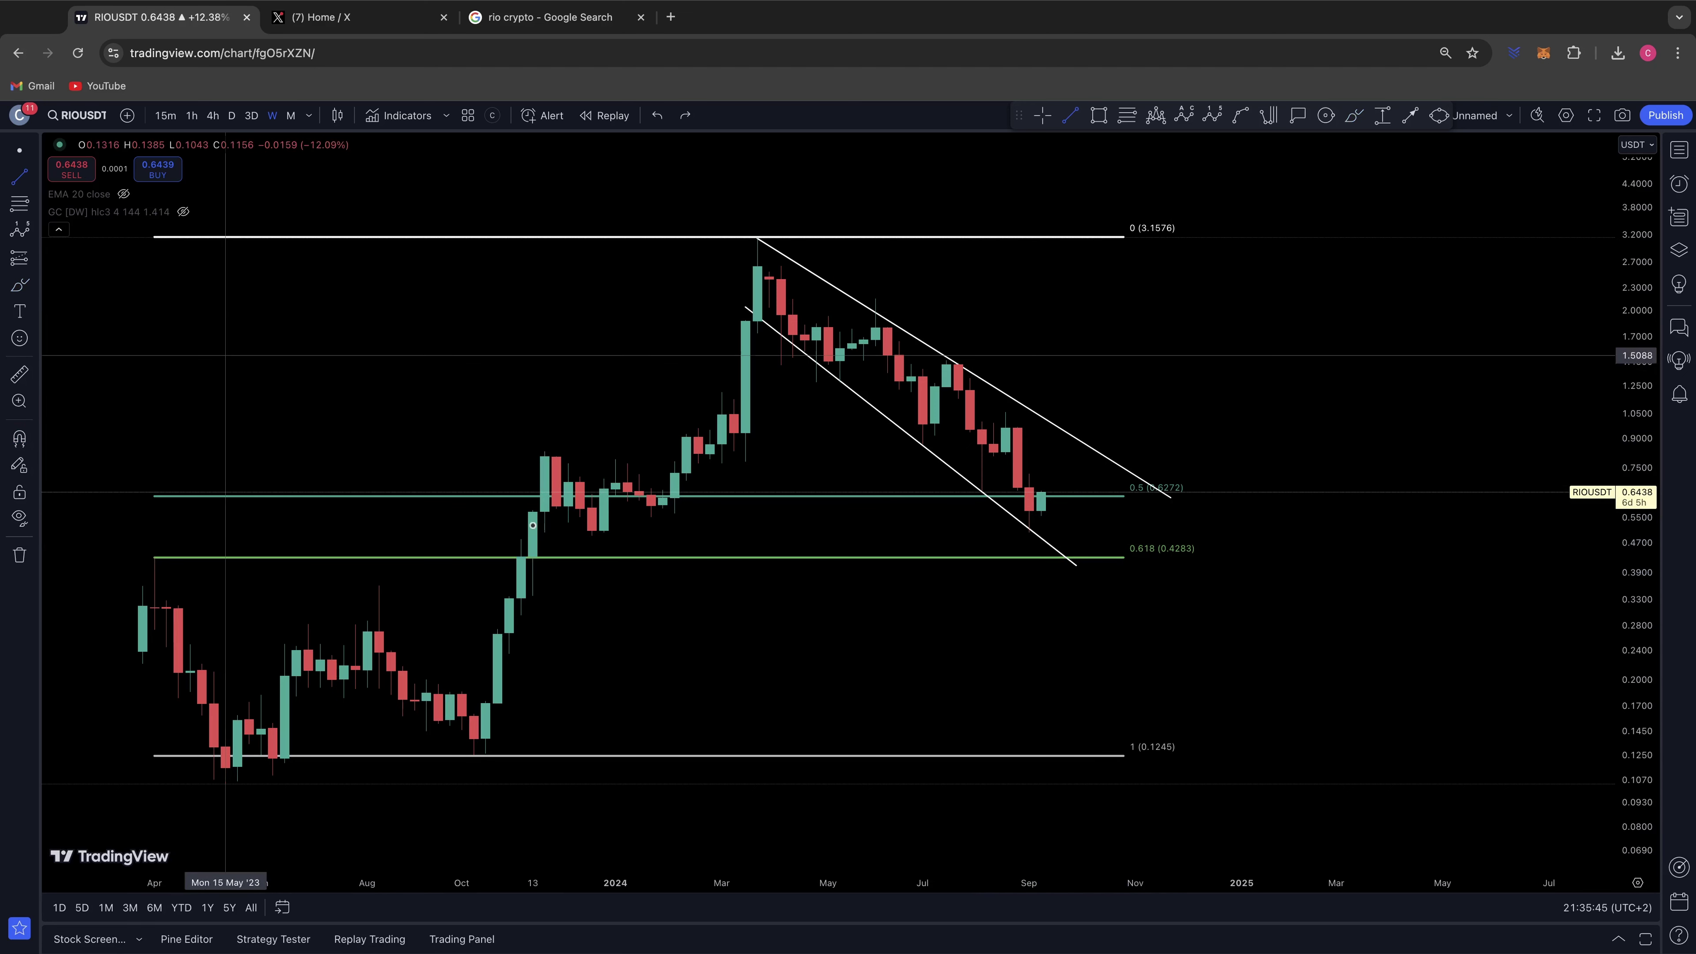
click(530, 456)
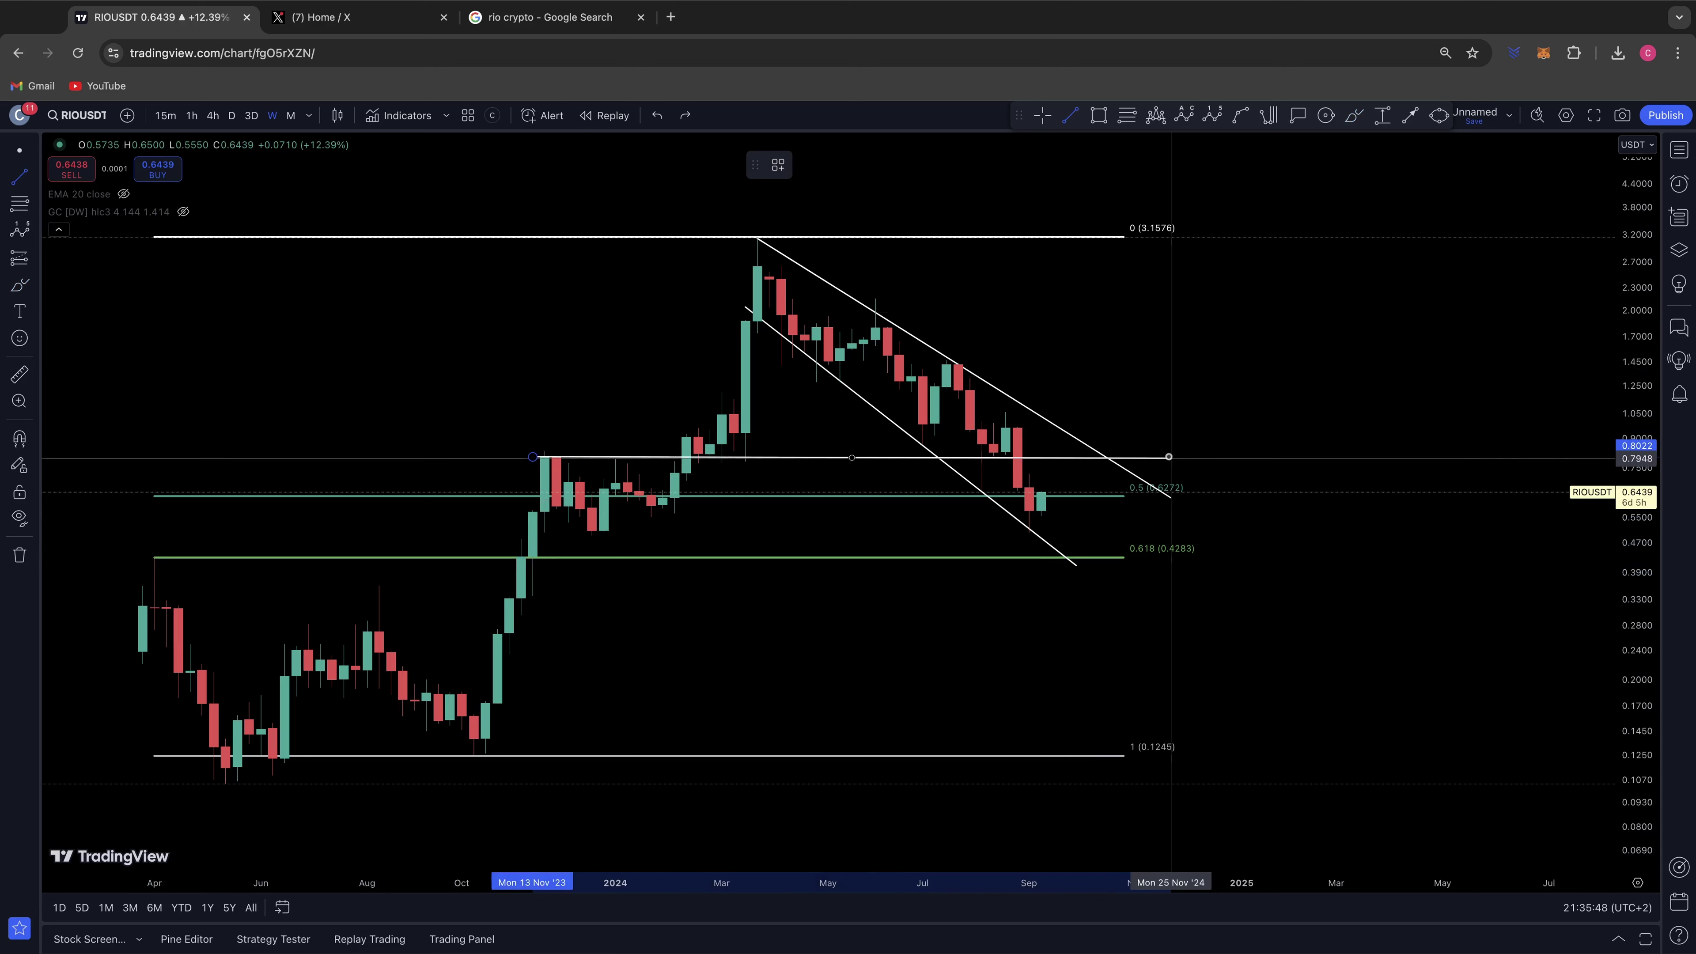
click(1170, 458)
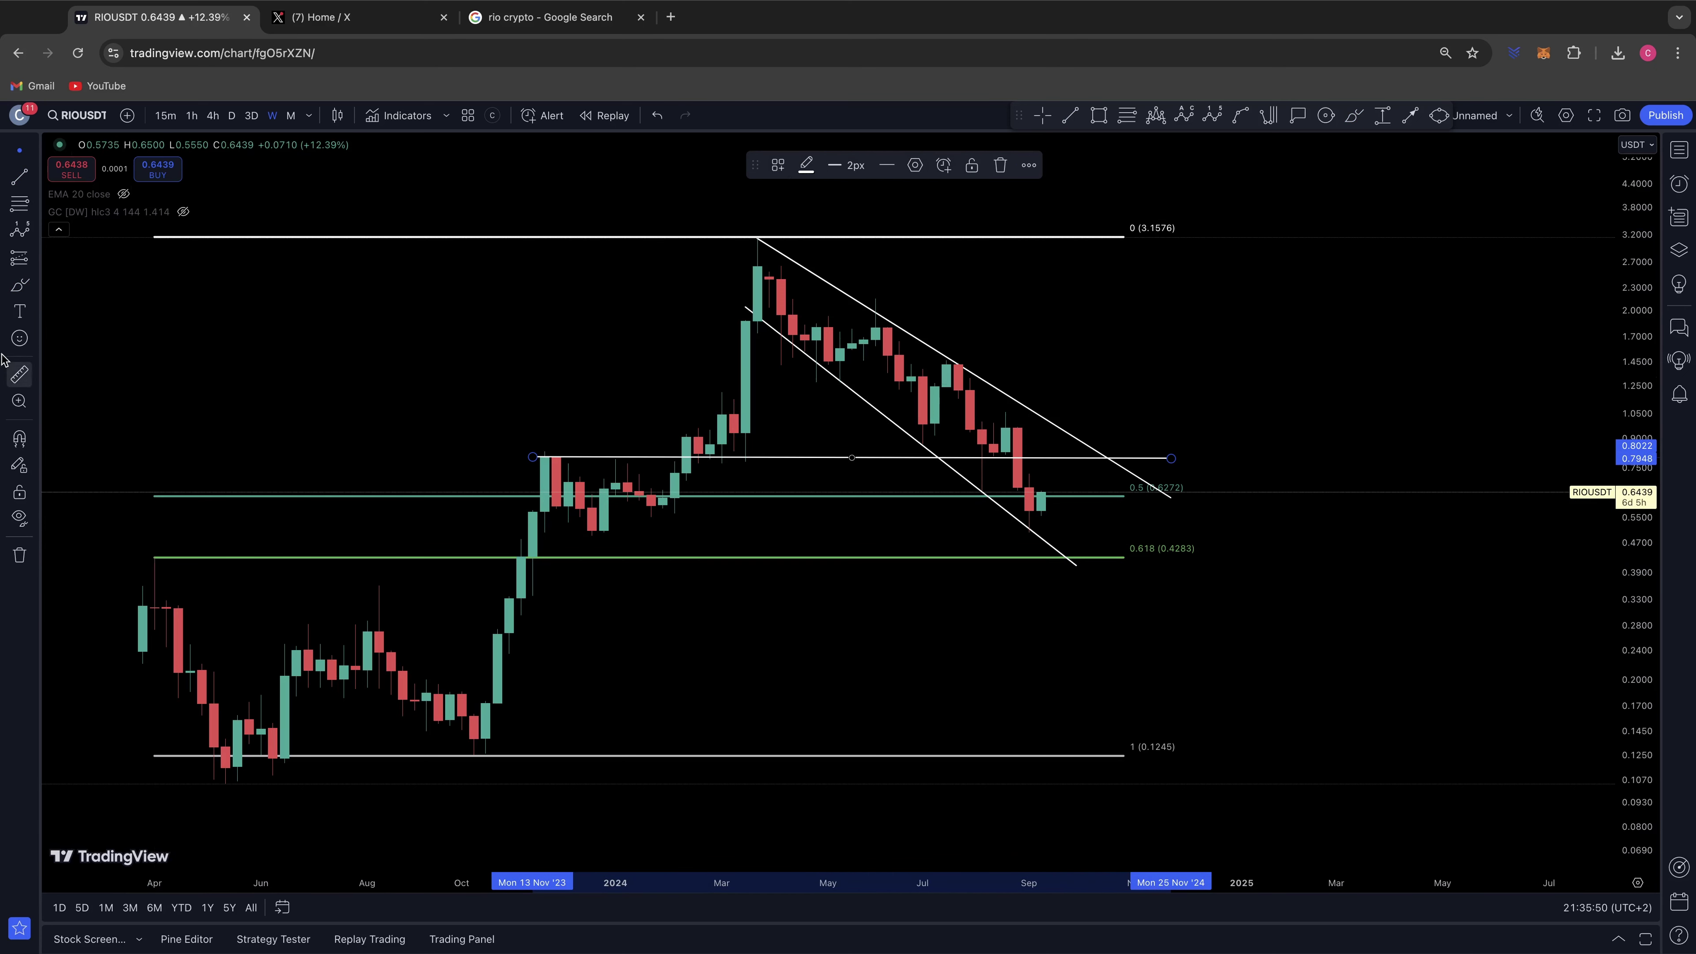
Circle the touches along the horizontal line with the Brush, sketch a price path down to the 0.618 level, and circle its label and starting point.
click(19, 285)
drag(562, 444, 559, 442)
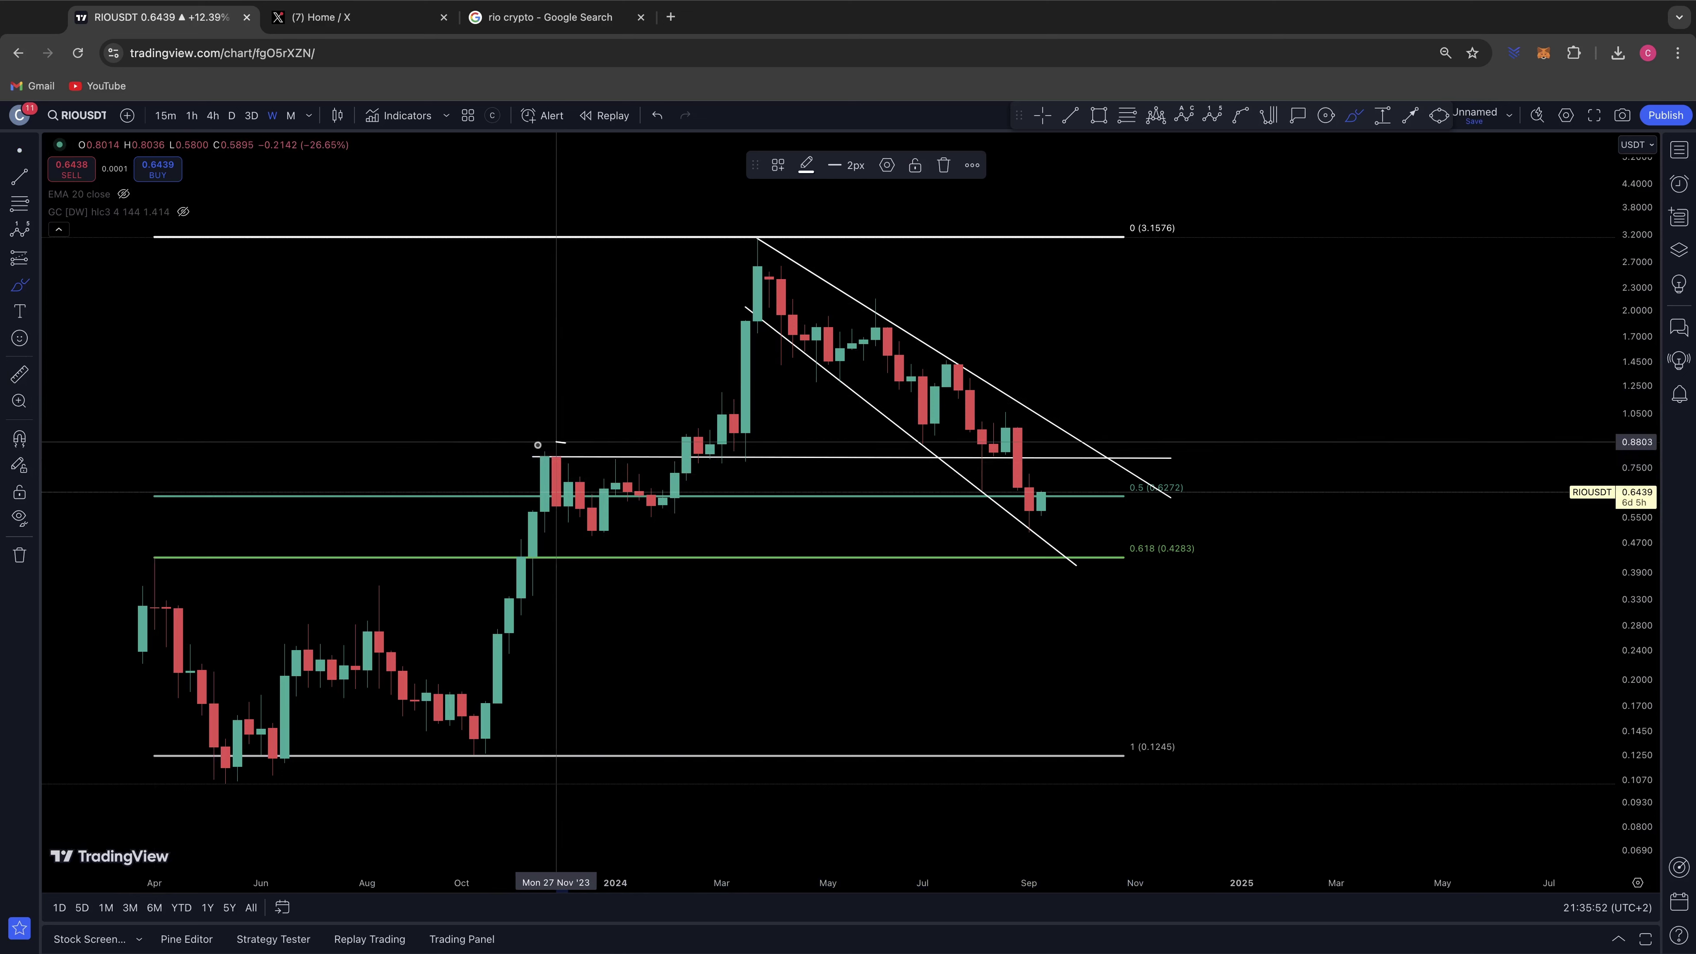
drag(741, 439, 758, 442)
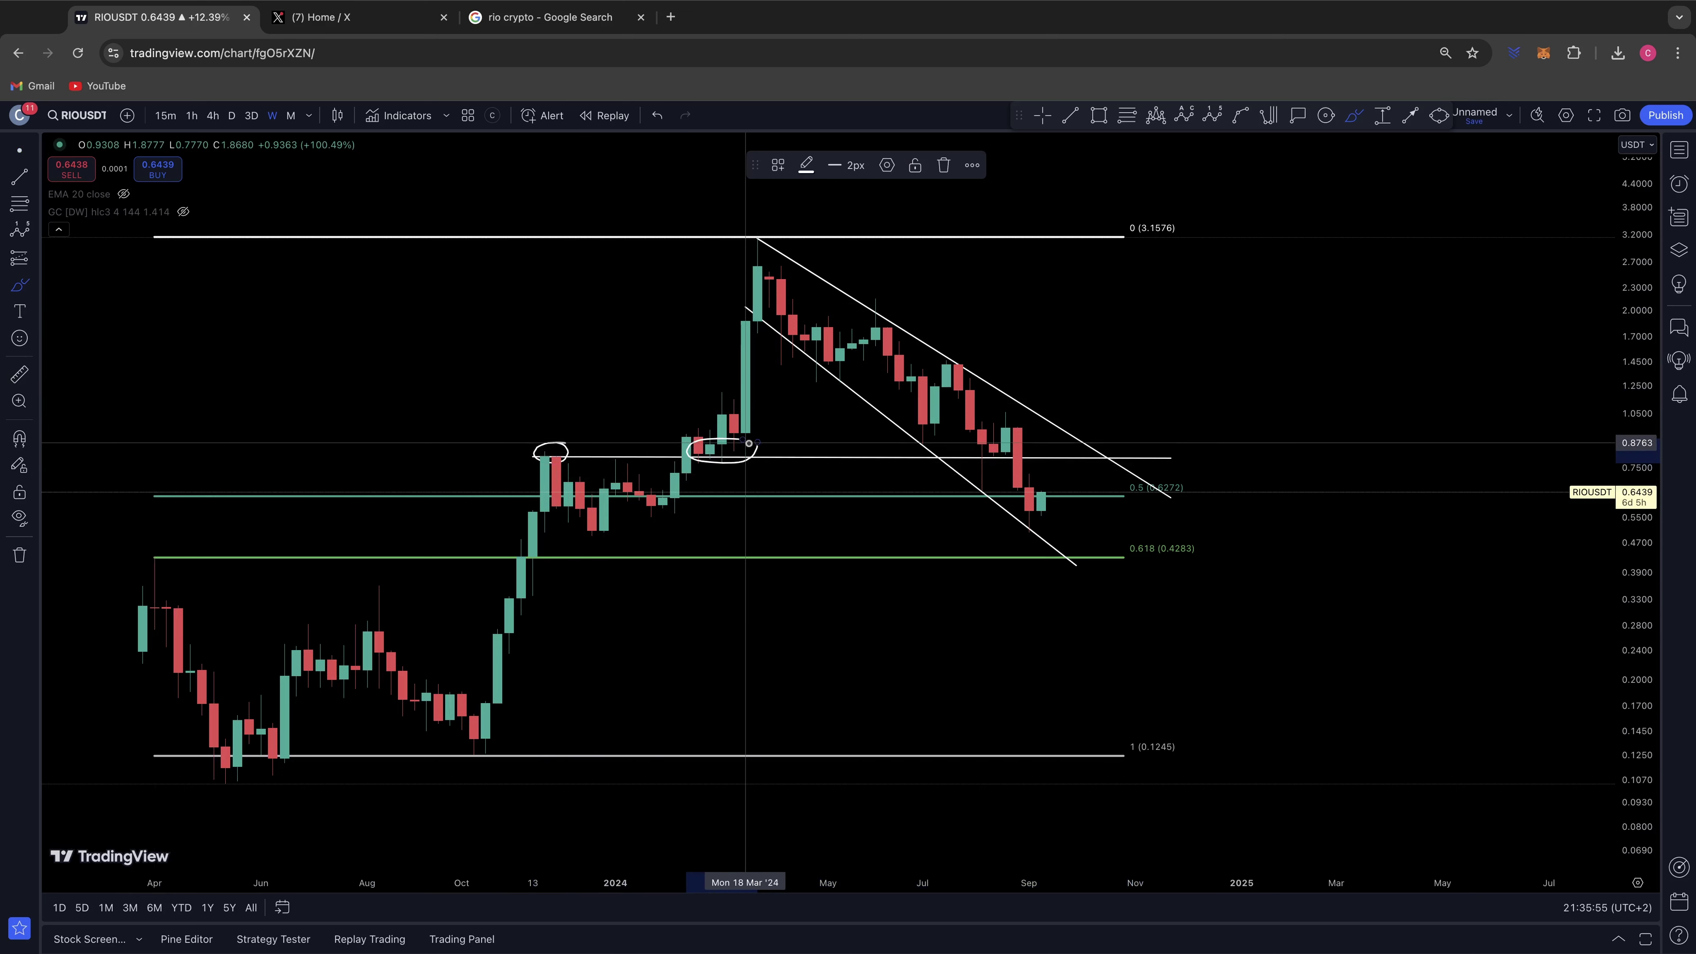
mouse_move(1038, 443)
mouse_down()
mouse_move(998, 455)
mouse_move(1071, 470)
mouse_move(1097, 454)
mouse_move(1053, 447)
mouse_move(1041, 511)
mouse_move(1066, 451)
mouse_move(1123, 561)
mouse_move(1122, 542)
mouse_move(1152, 560)
mouse_move(1211, 547)
mouse_move(1185, 538)
mouse_up()
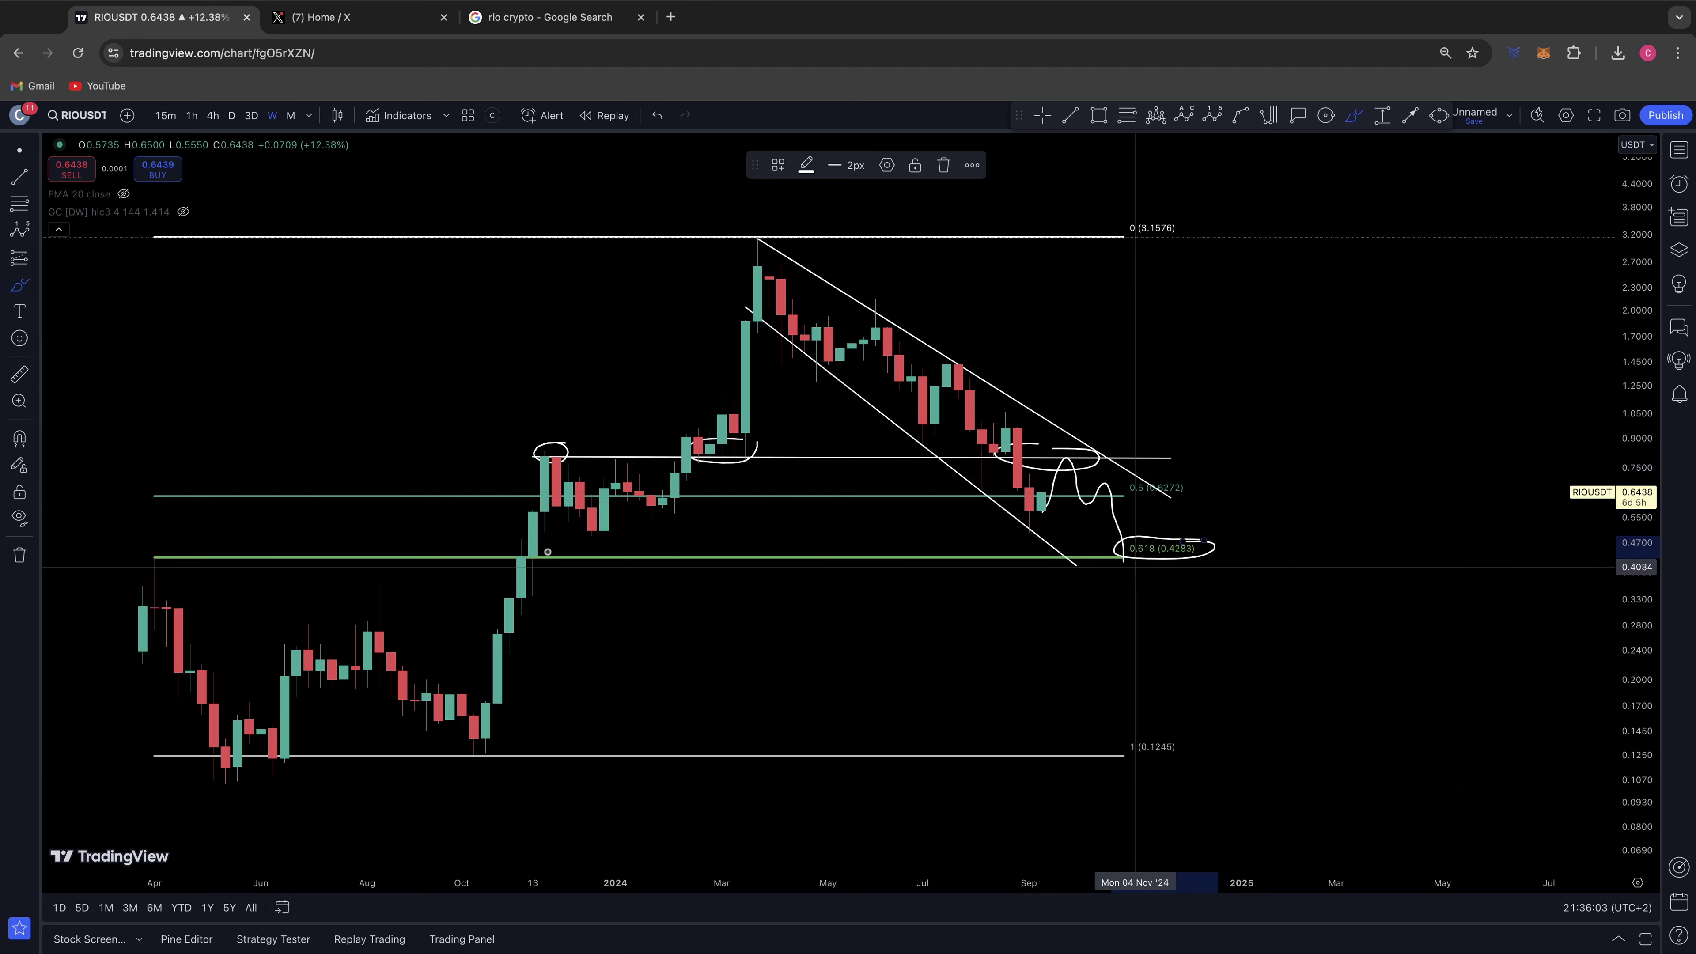
mouse_move(163, 537)
mouse_down()
mouse_move(140, 556)
mouse_move(167, 538)
mouse_up()
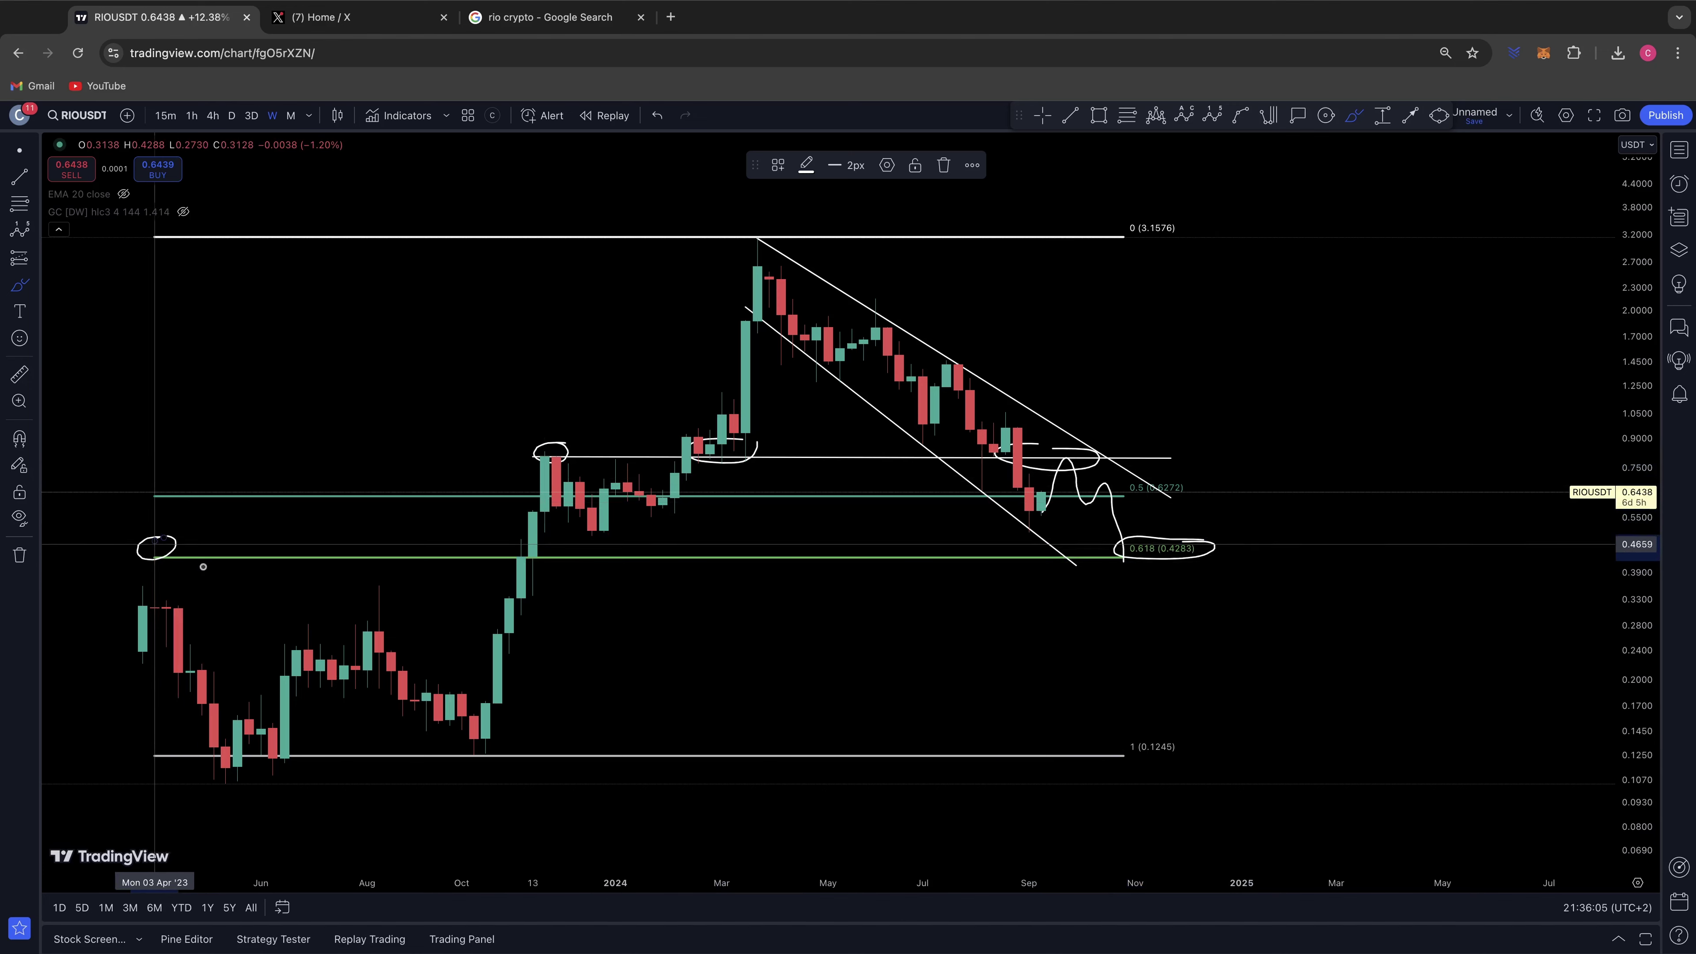
Undo the brush strokes, the horizontal line and both descending channel lines, keeping only the Fibonacci retracement.
key(super+z)
key(super+z)
key(super+z)
key(super+z)
key(super+z)
key(super+z)
key(super+z)
key(super+z)
key(super+z)
key(super+z)
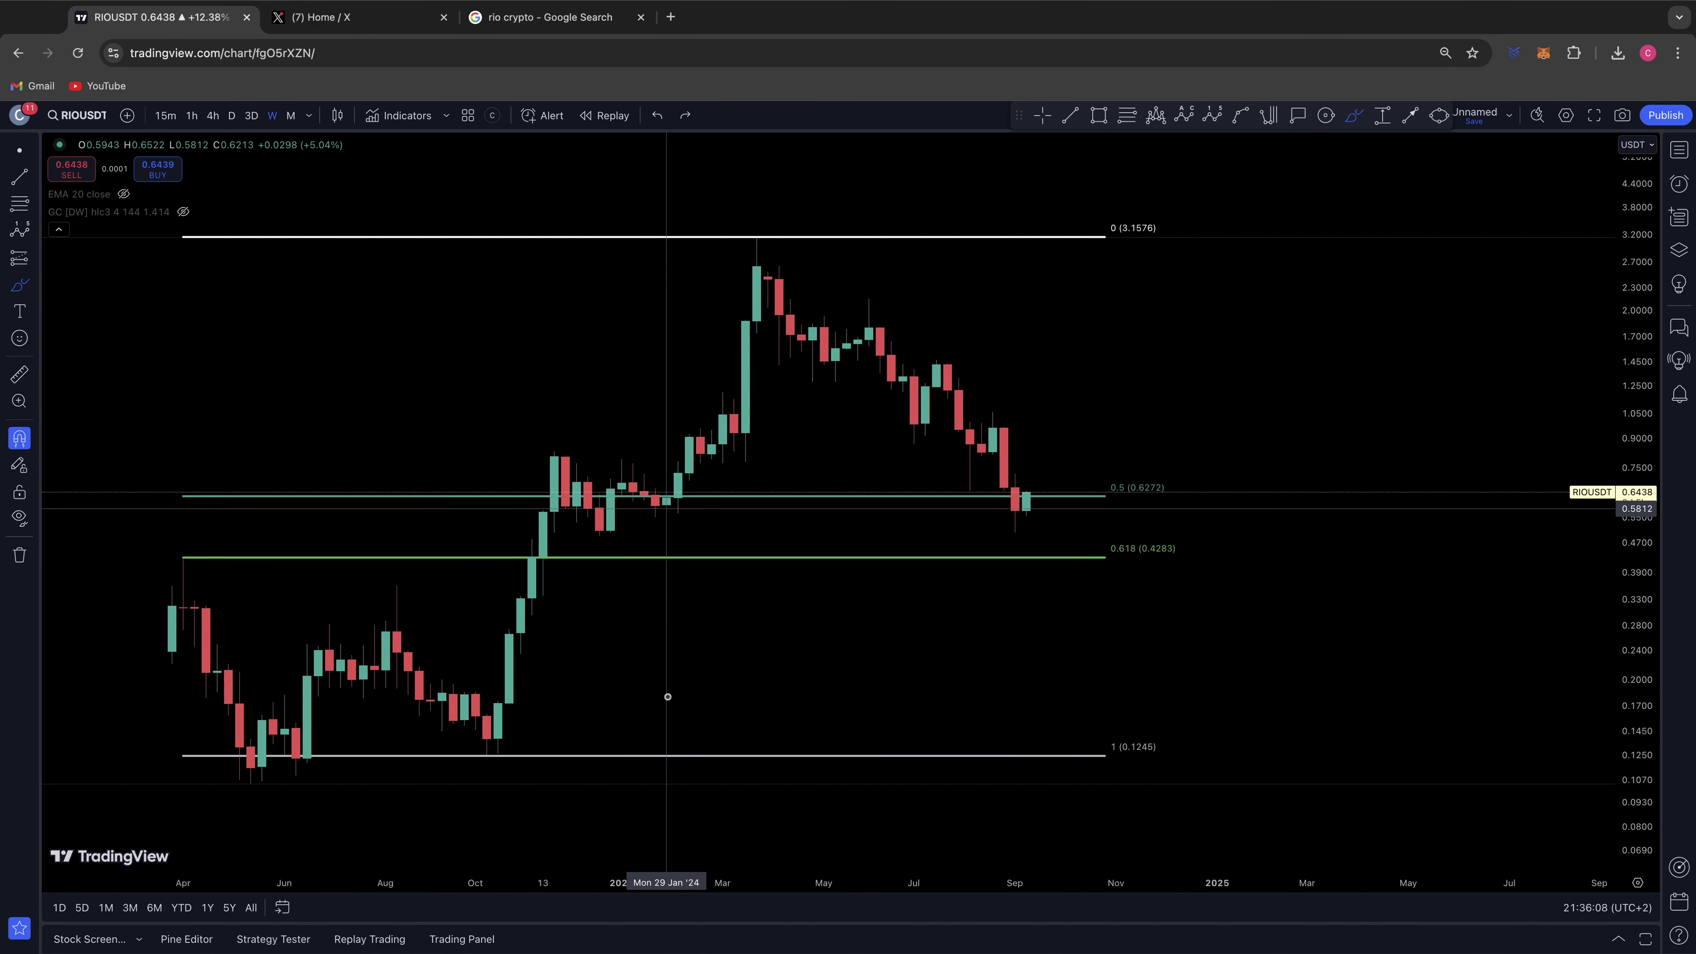
Remove all drawings from the chart.
scroll(668, 696, left, 5)
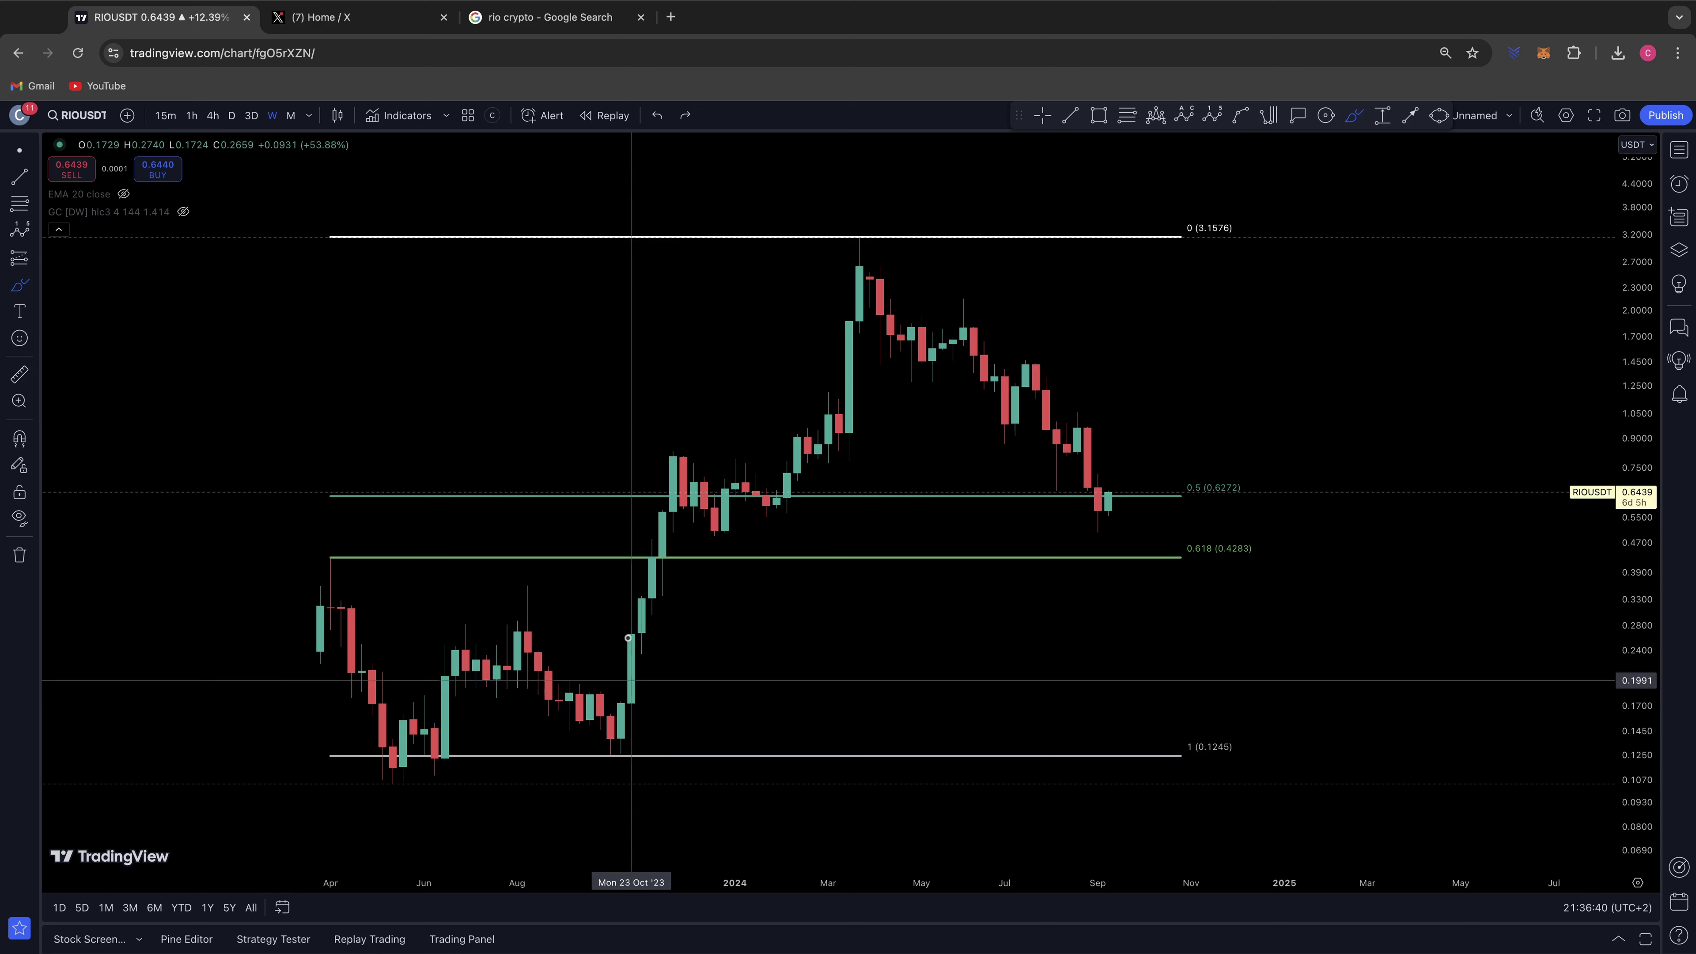
right_click(889, 650)
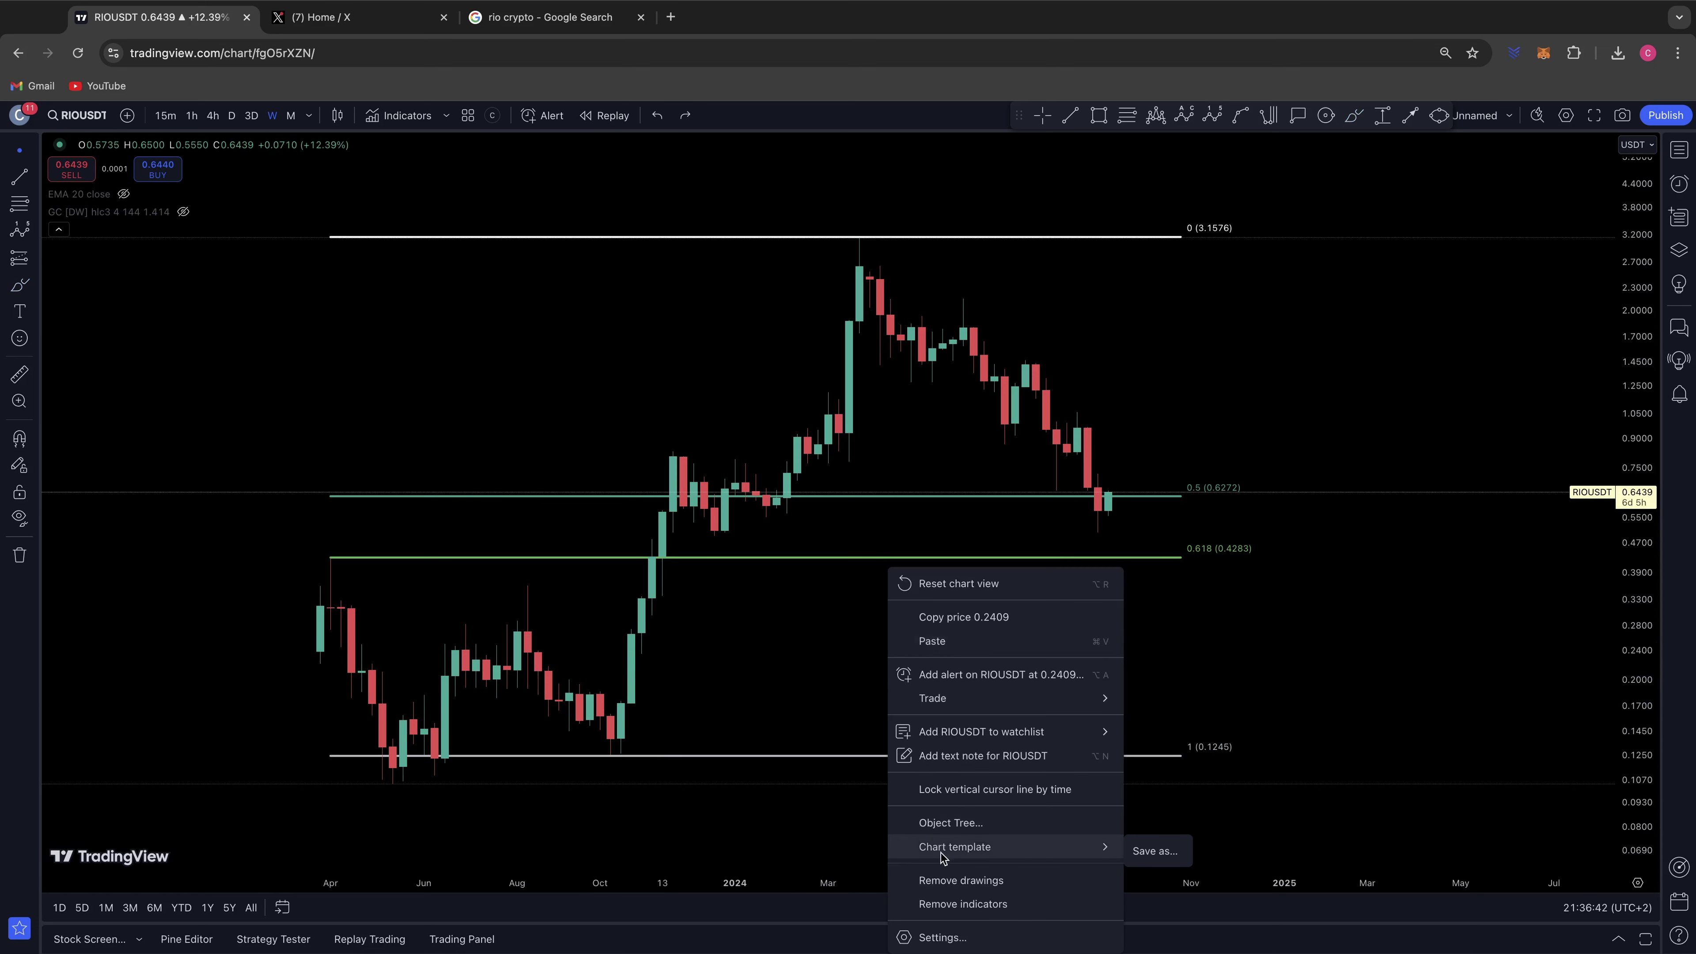
click(955, 879)
Draw a thin rectangle as a support zone from 30 Oct '23 to 16 Dec '24, between about 0.49 and 0.52, and deselect it.
click(1100, 115)
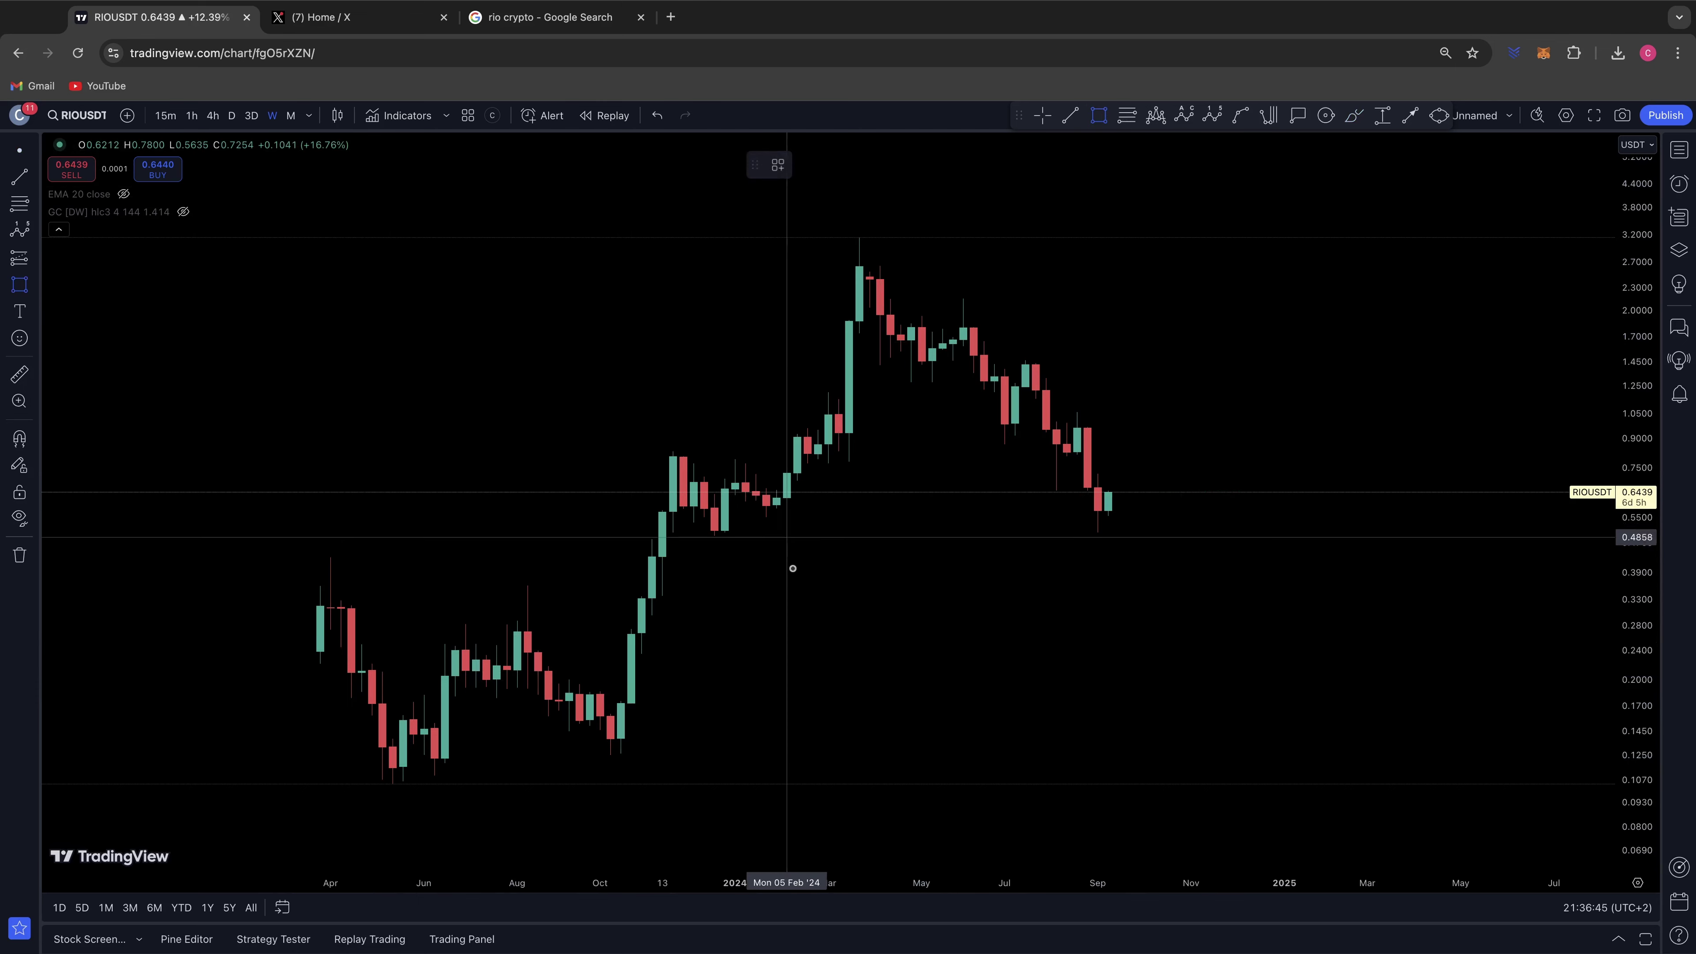
click(641, 536)
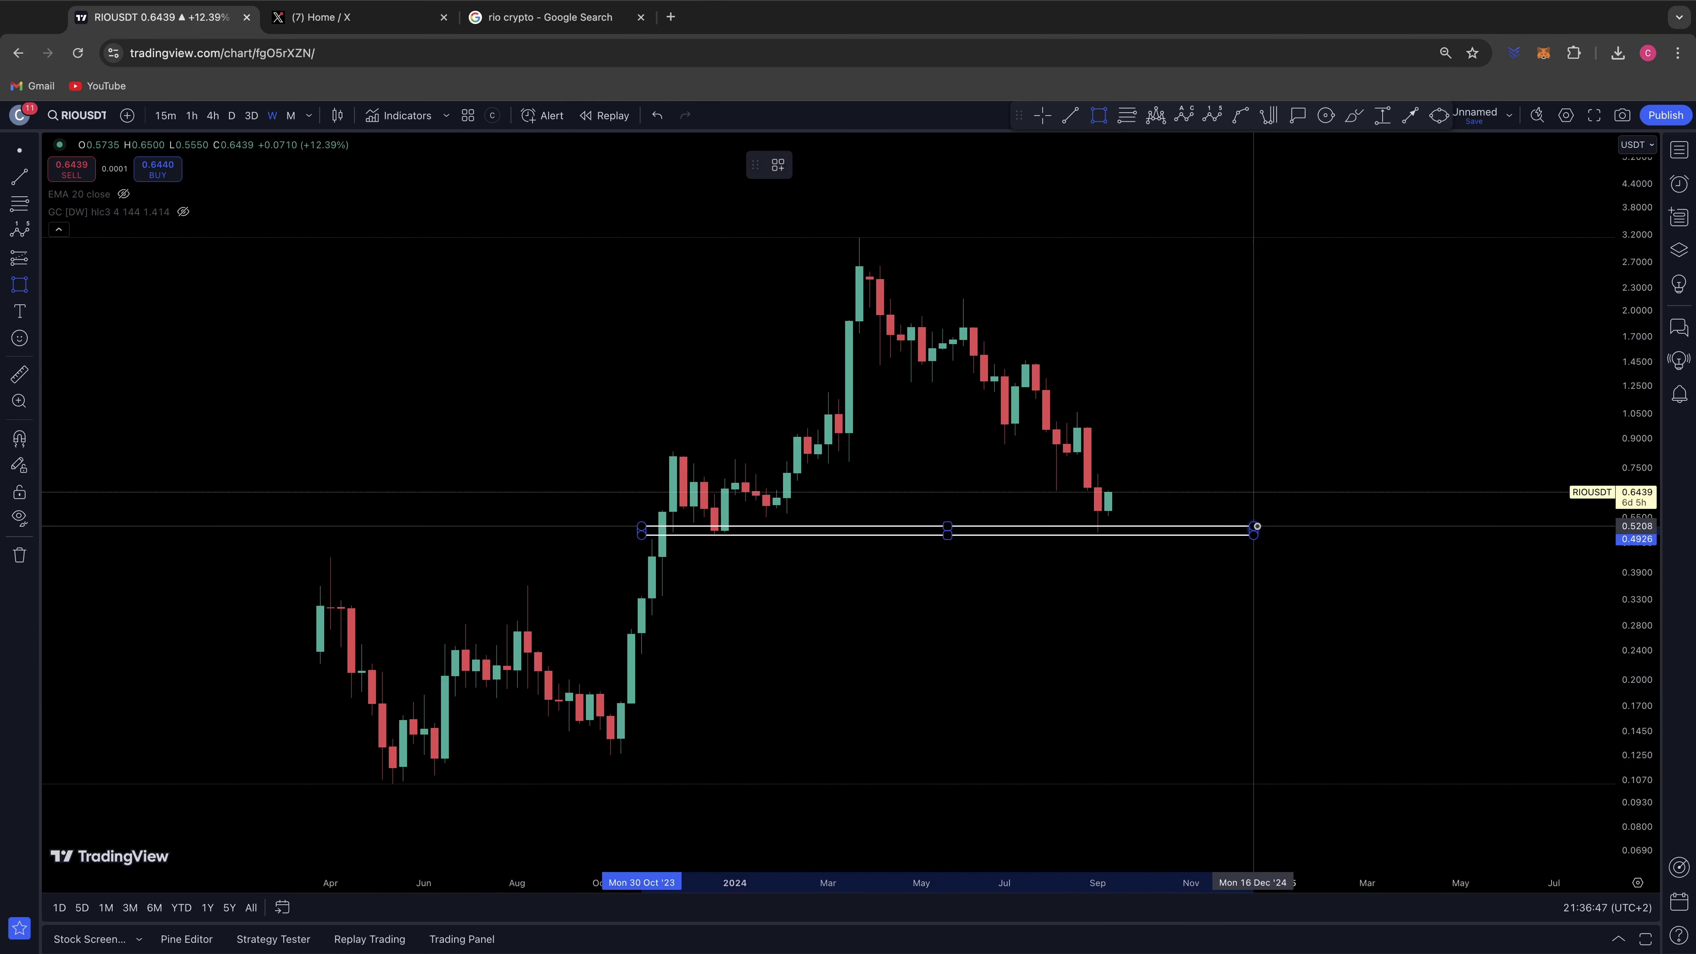
click(1253, 530)
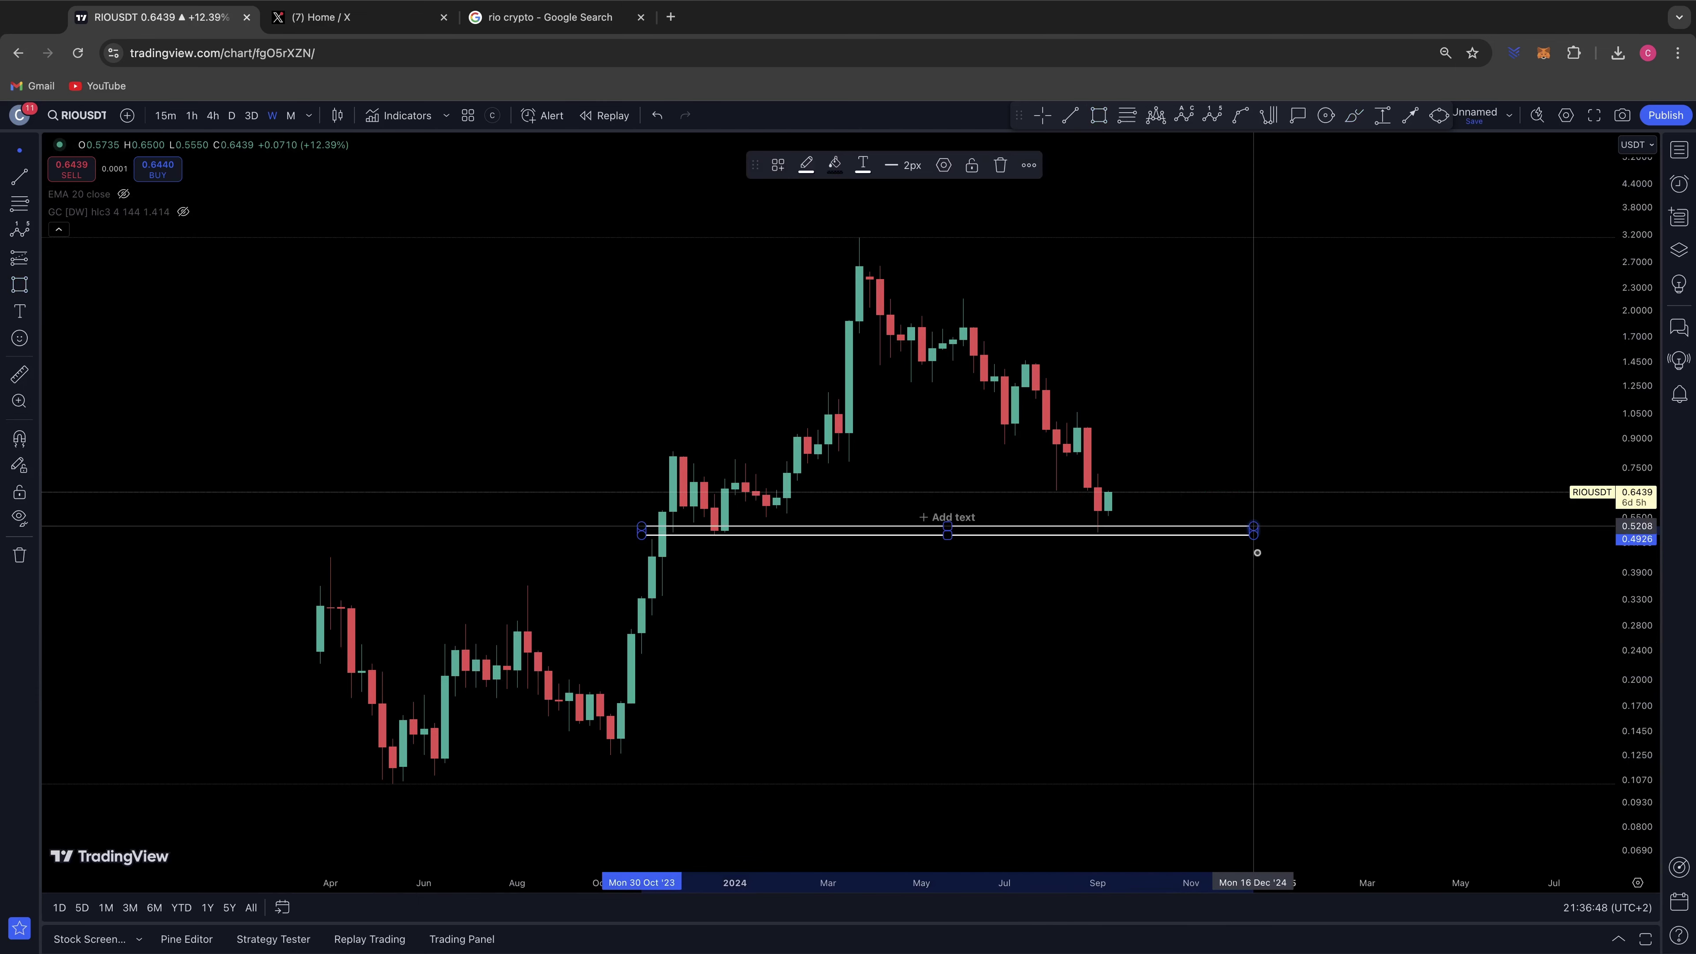
click(1101, 534)
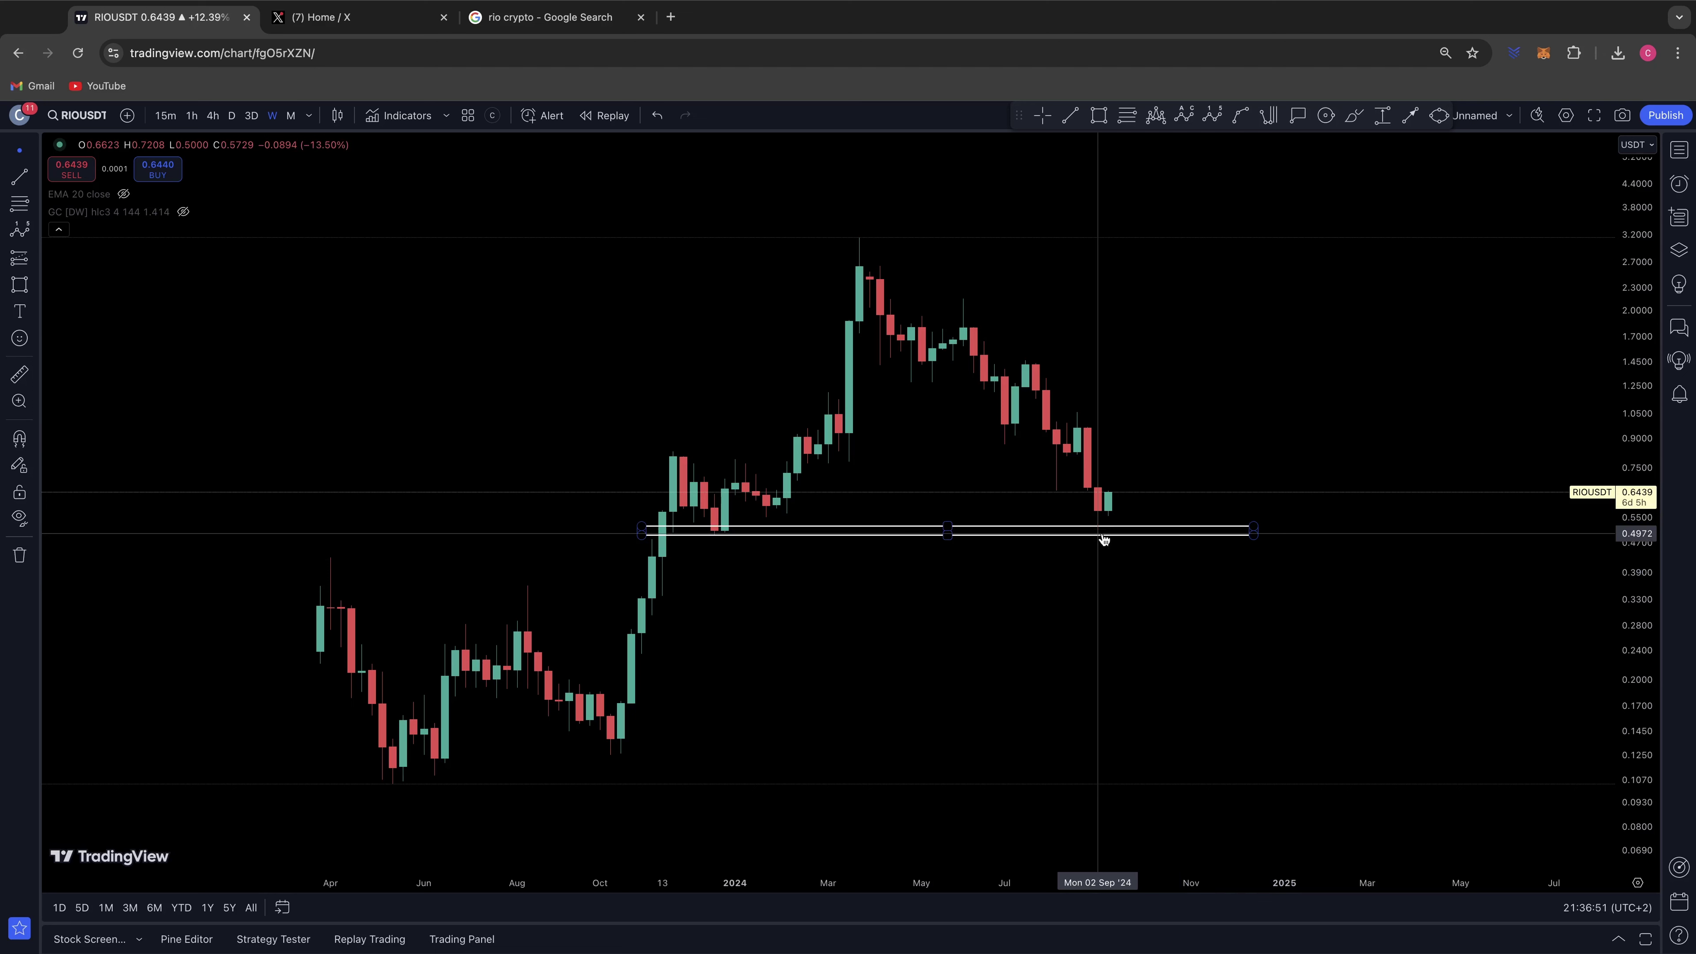
Circle the late 2023 lows and the September 2024 candles above the support zone with the Brush, and undo the strokes.
click(35, 289)
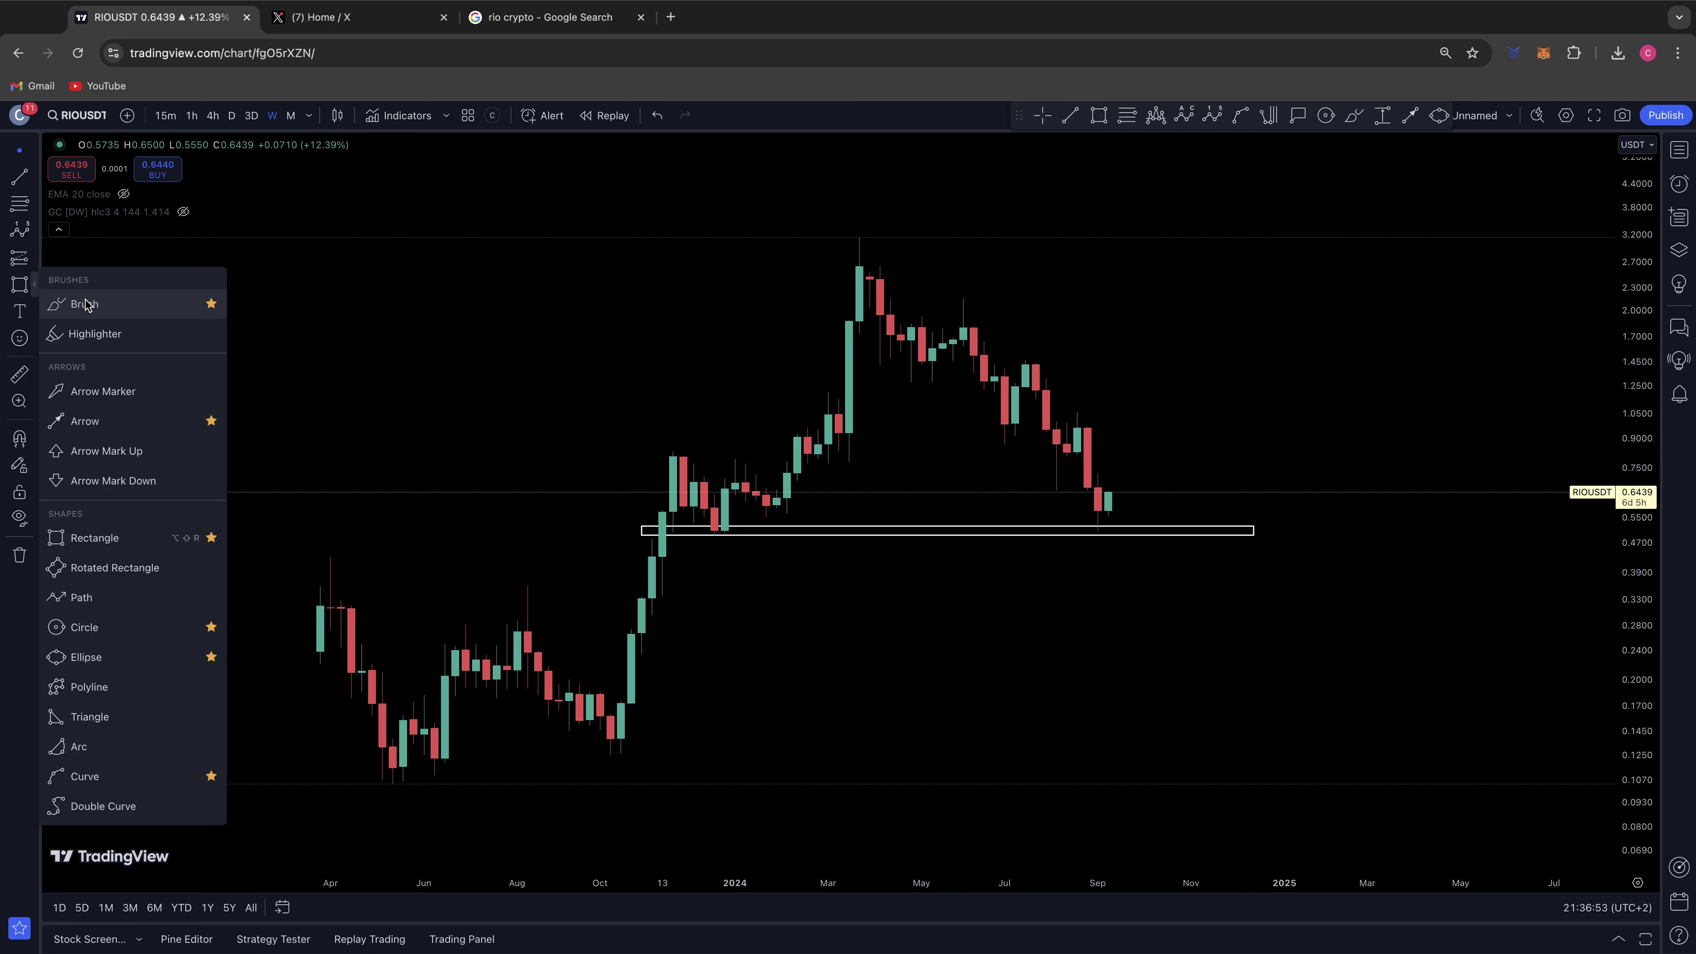
click(80, 292)
mouse_move(679, 512)
mouse_down()
mouse_move(744, 512)
mouse_move(655, 524)
mouse_move(747, 512)
mouse_up()
mouse_move(1118, 517)
mouse_down()
mouse_move(1086, 518)
mouse_move(1143, 520)
mouse_move(1097, 499)
mouse_up()
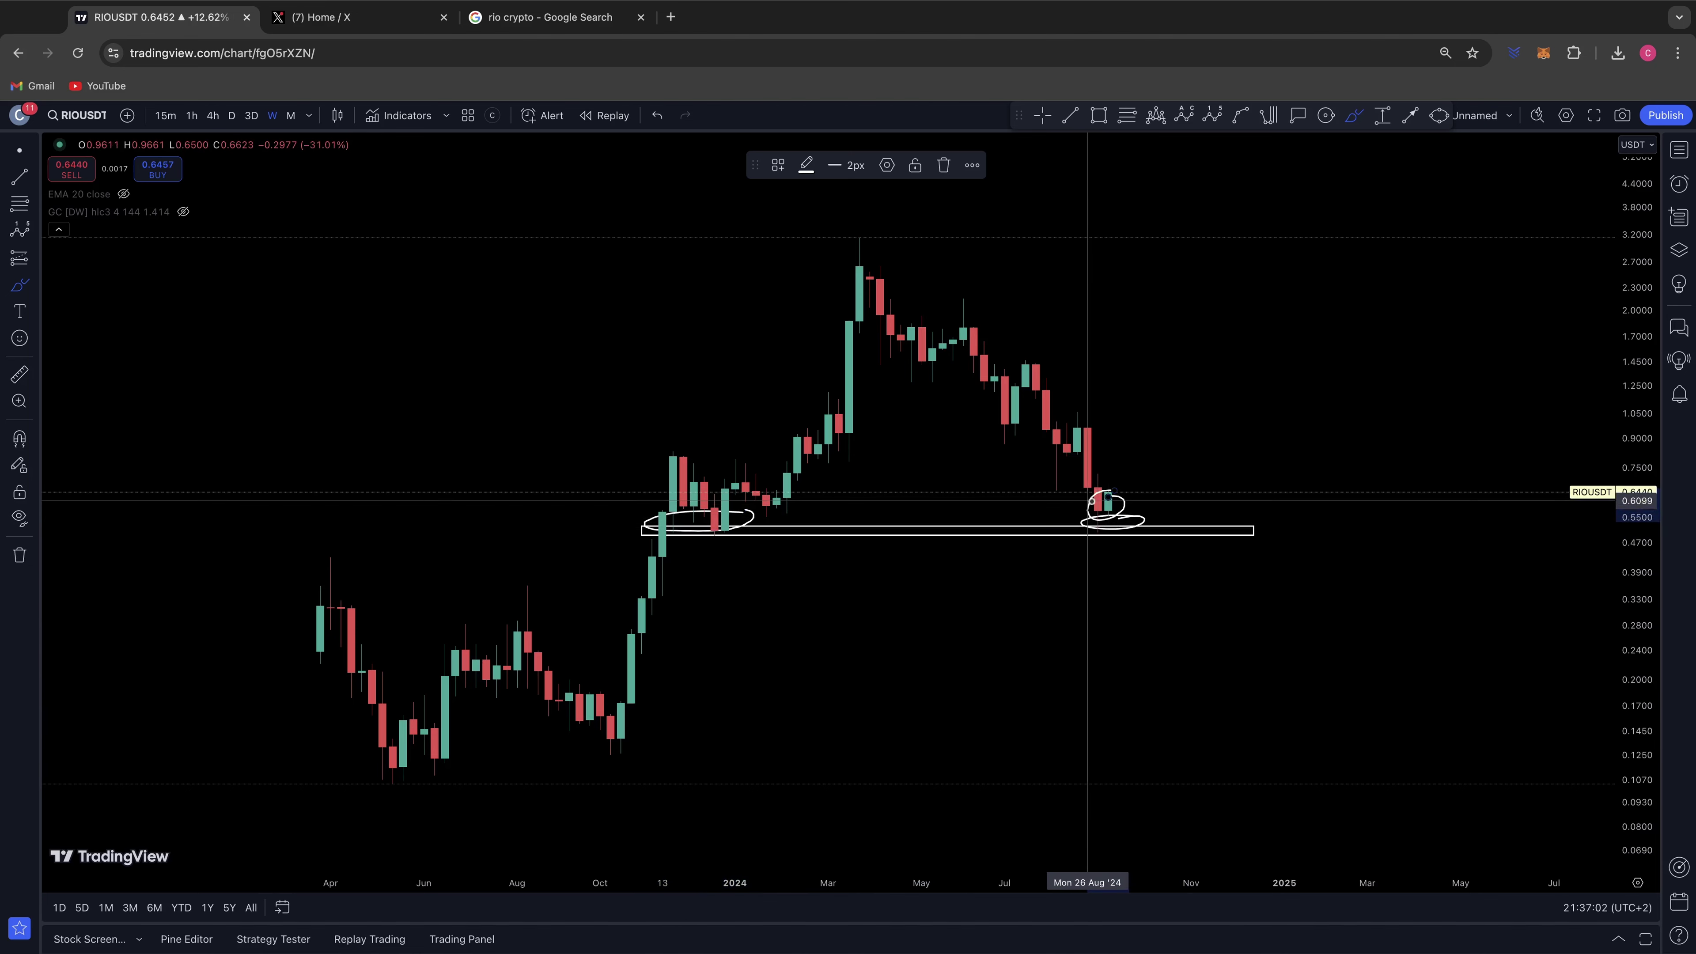
key(super+z)
key(super+z)
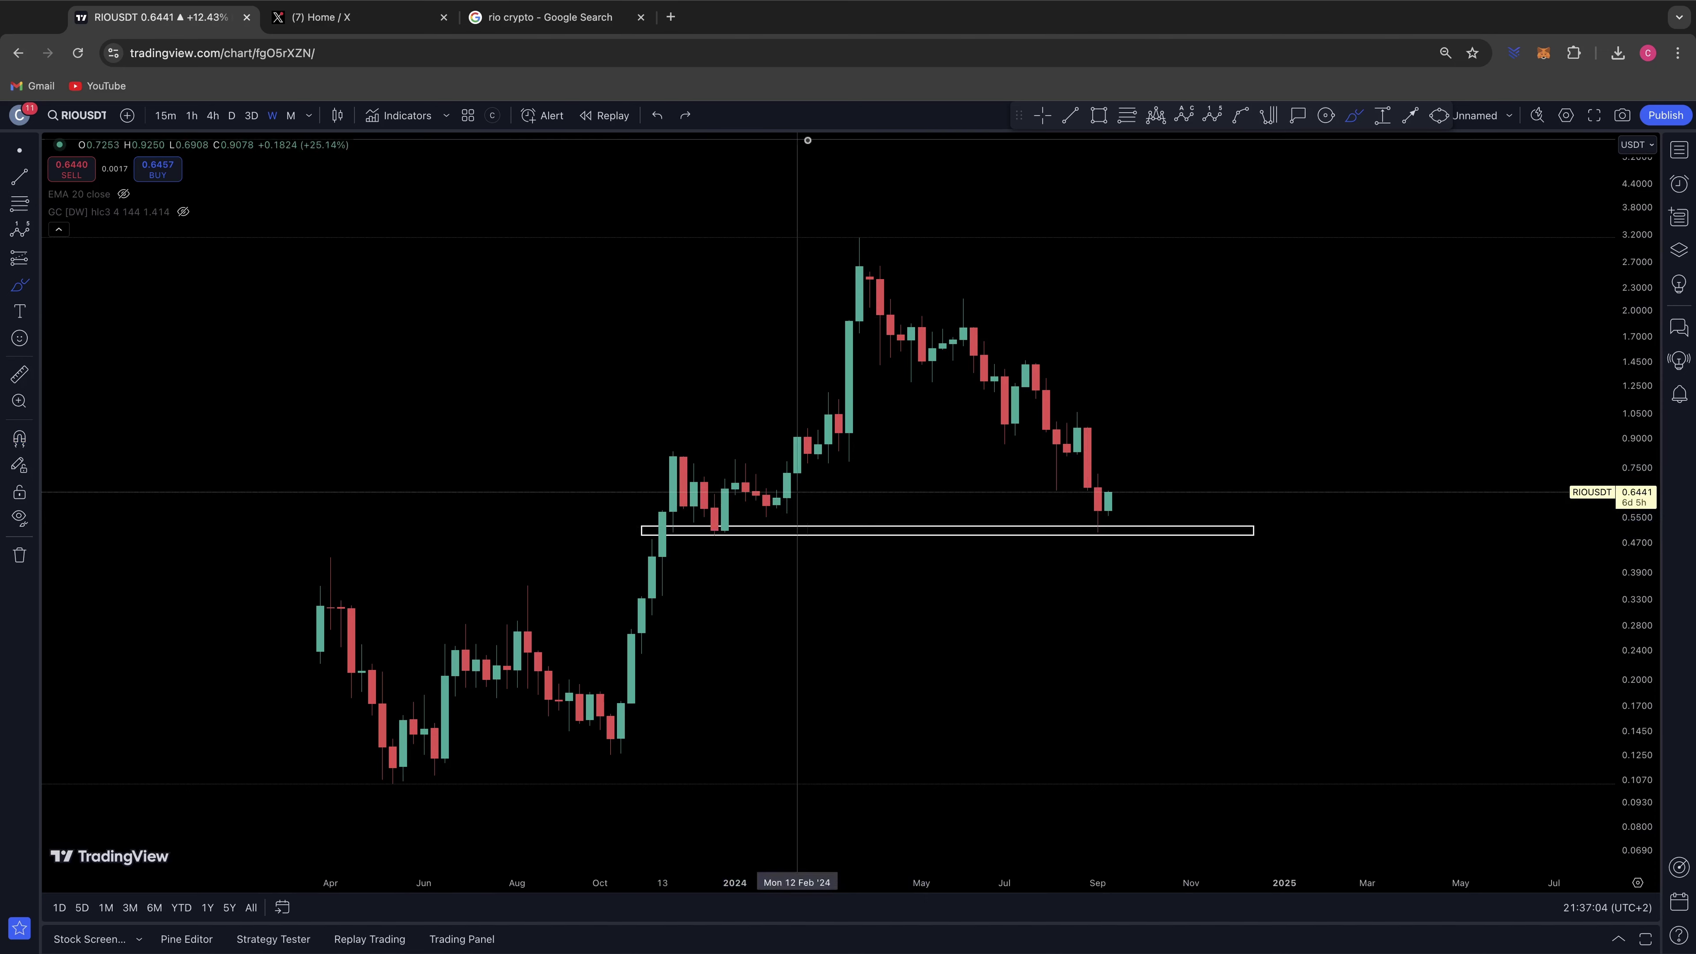
Draw a second thin rectangle as a resistance zone from early November '23 to early December '24 at about 0.83, and deselect it.
key(alt+shift+r)
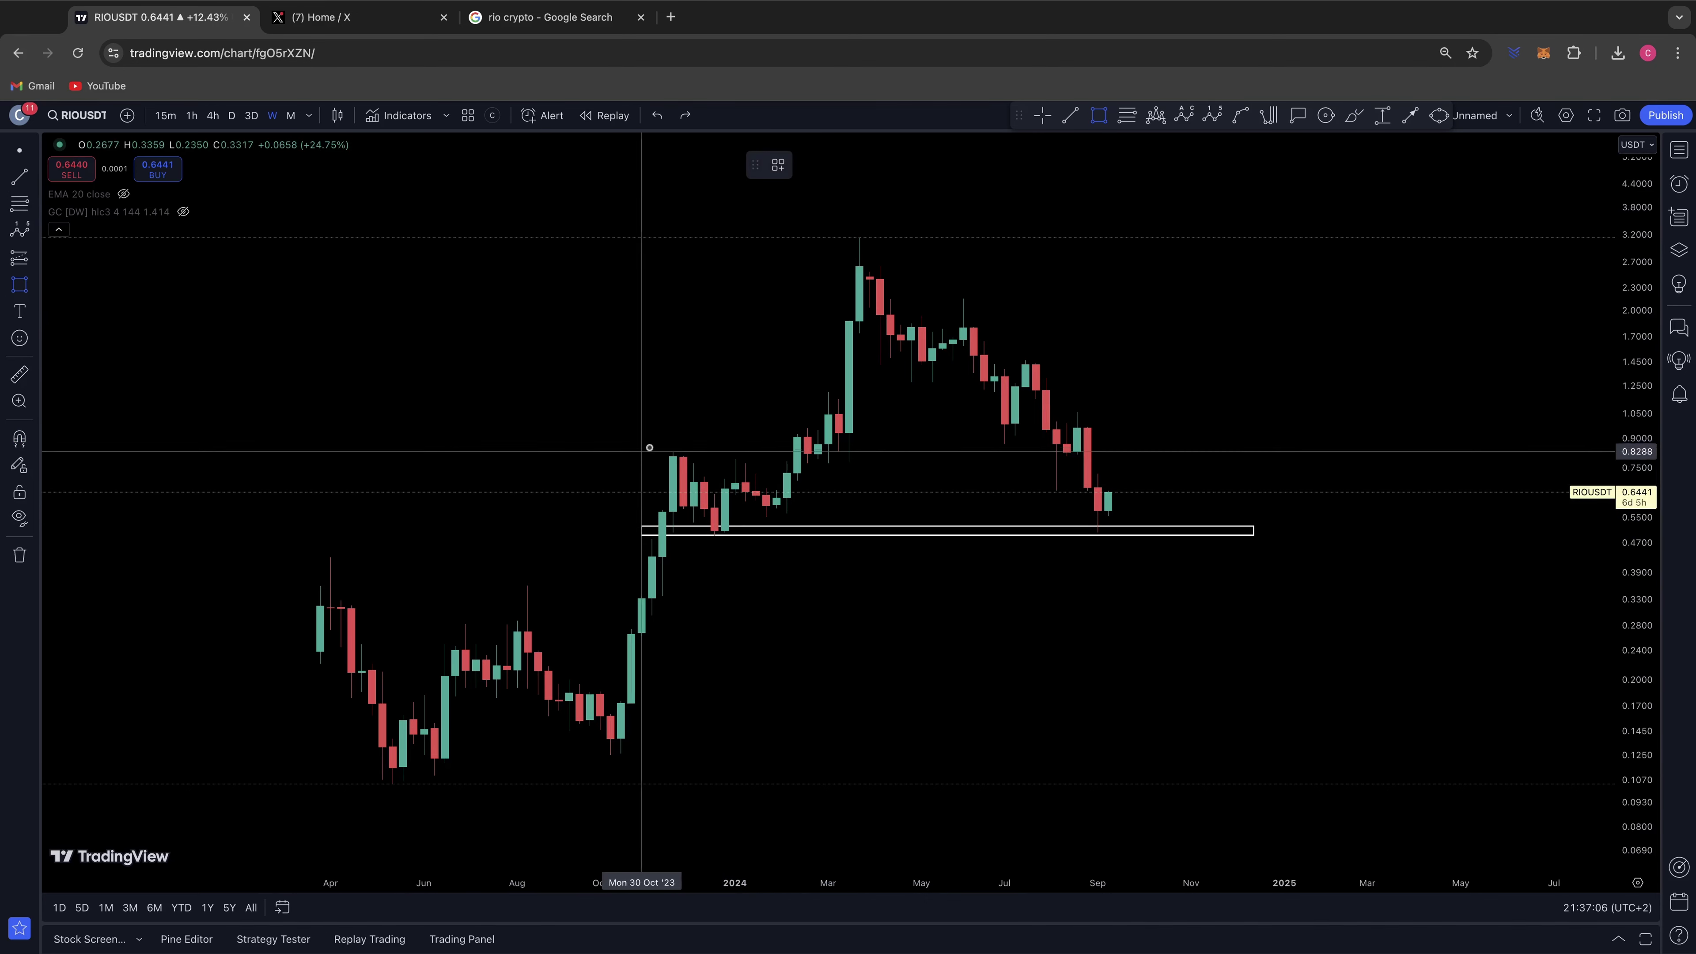
mouse_move(652, 447)
mouse_down()
mouse_move(1222, 437)
mouse_move(1218, 456)
mouse_move(1243, 454)
mouse_up()
click(1268, 485)
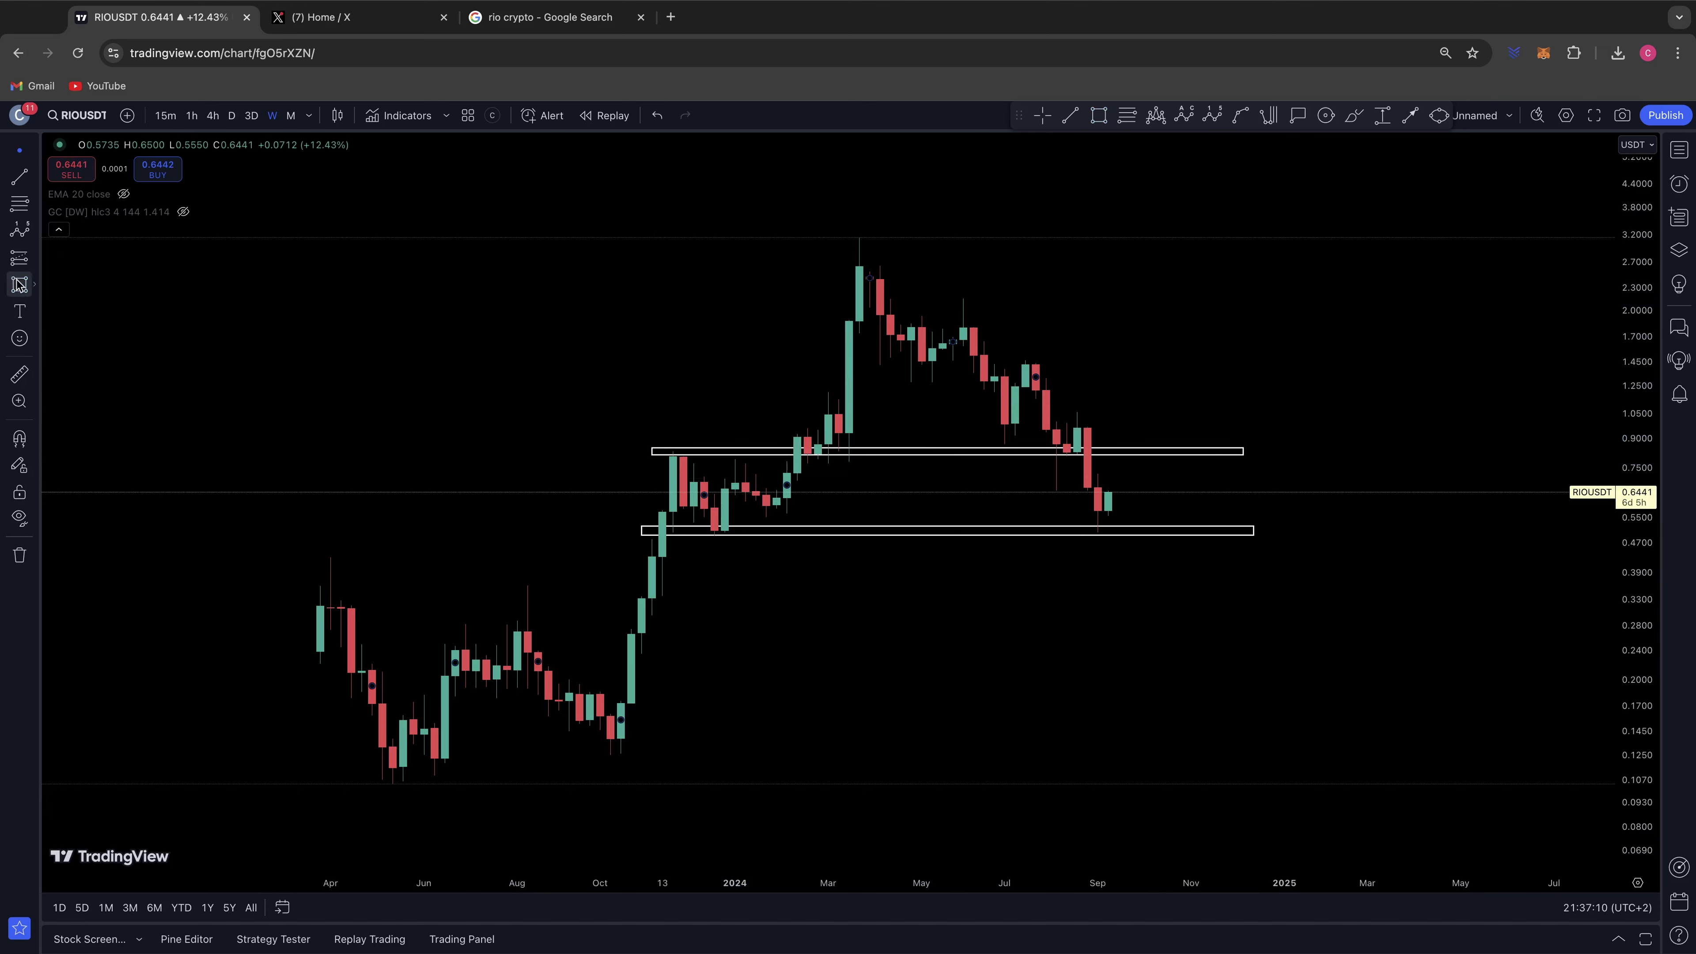
Draw an ellipse around the consolidation between the two zones, from 06 Nov '23 to 26 Feb '24, reaching down to about 0.52.
click(1438, 115)
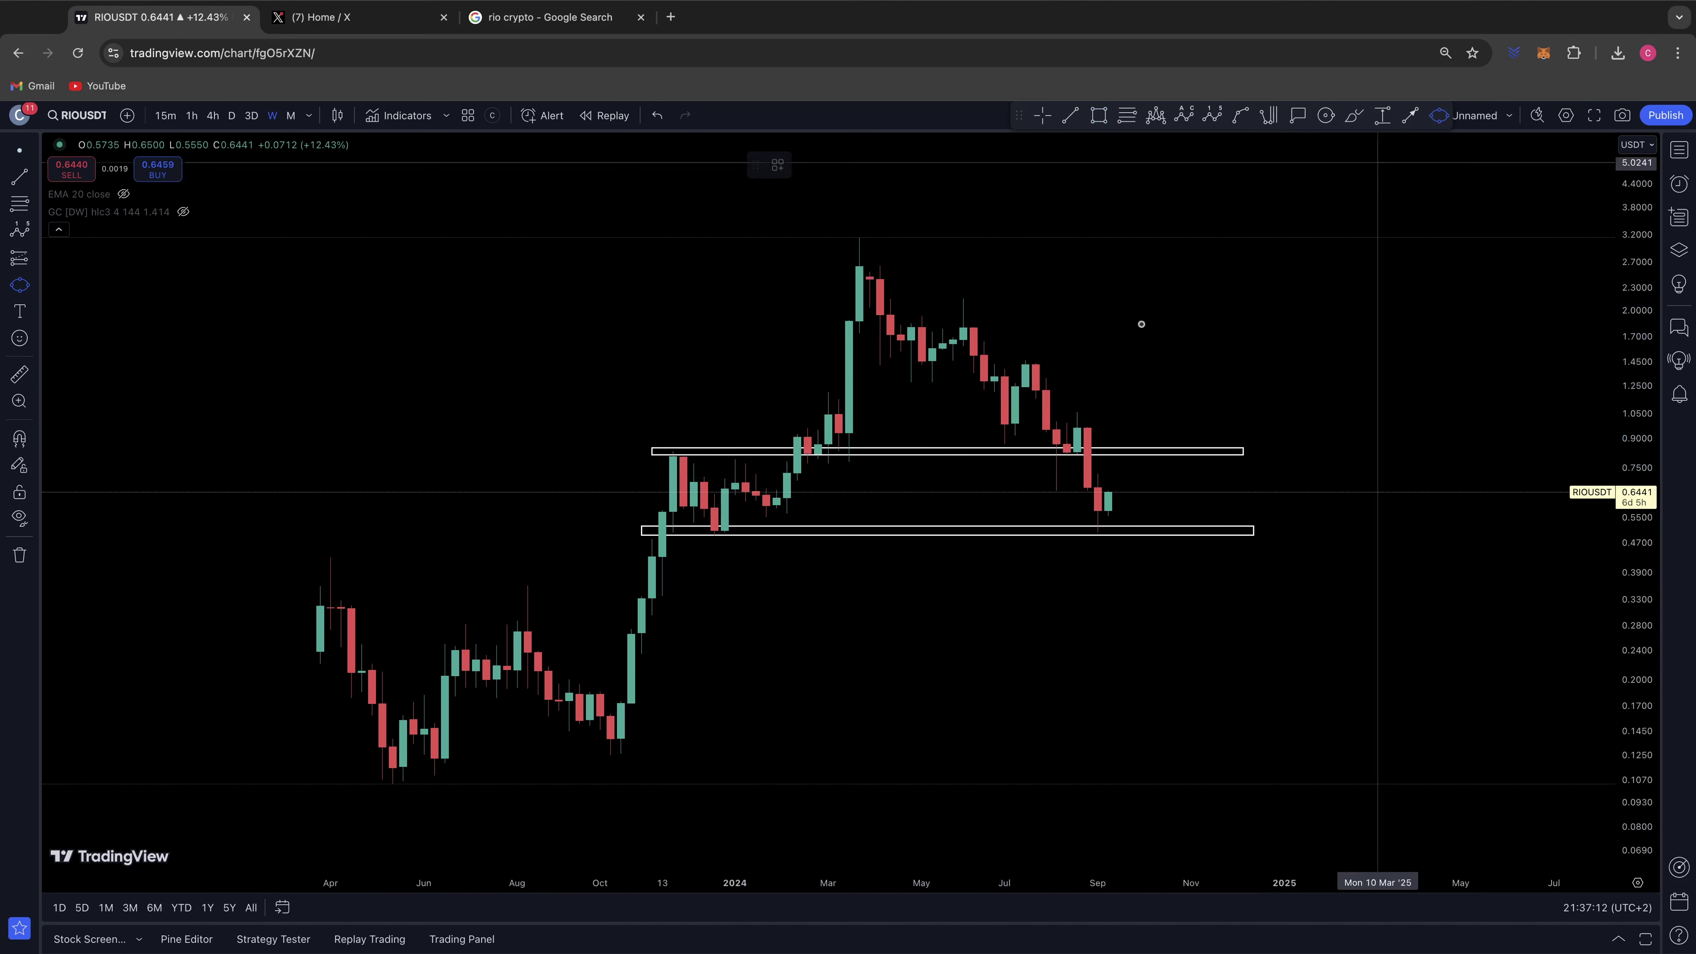
click(652, 491)
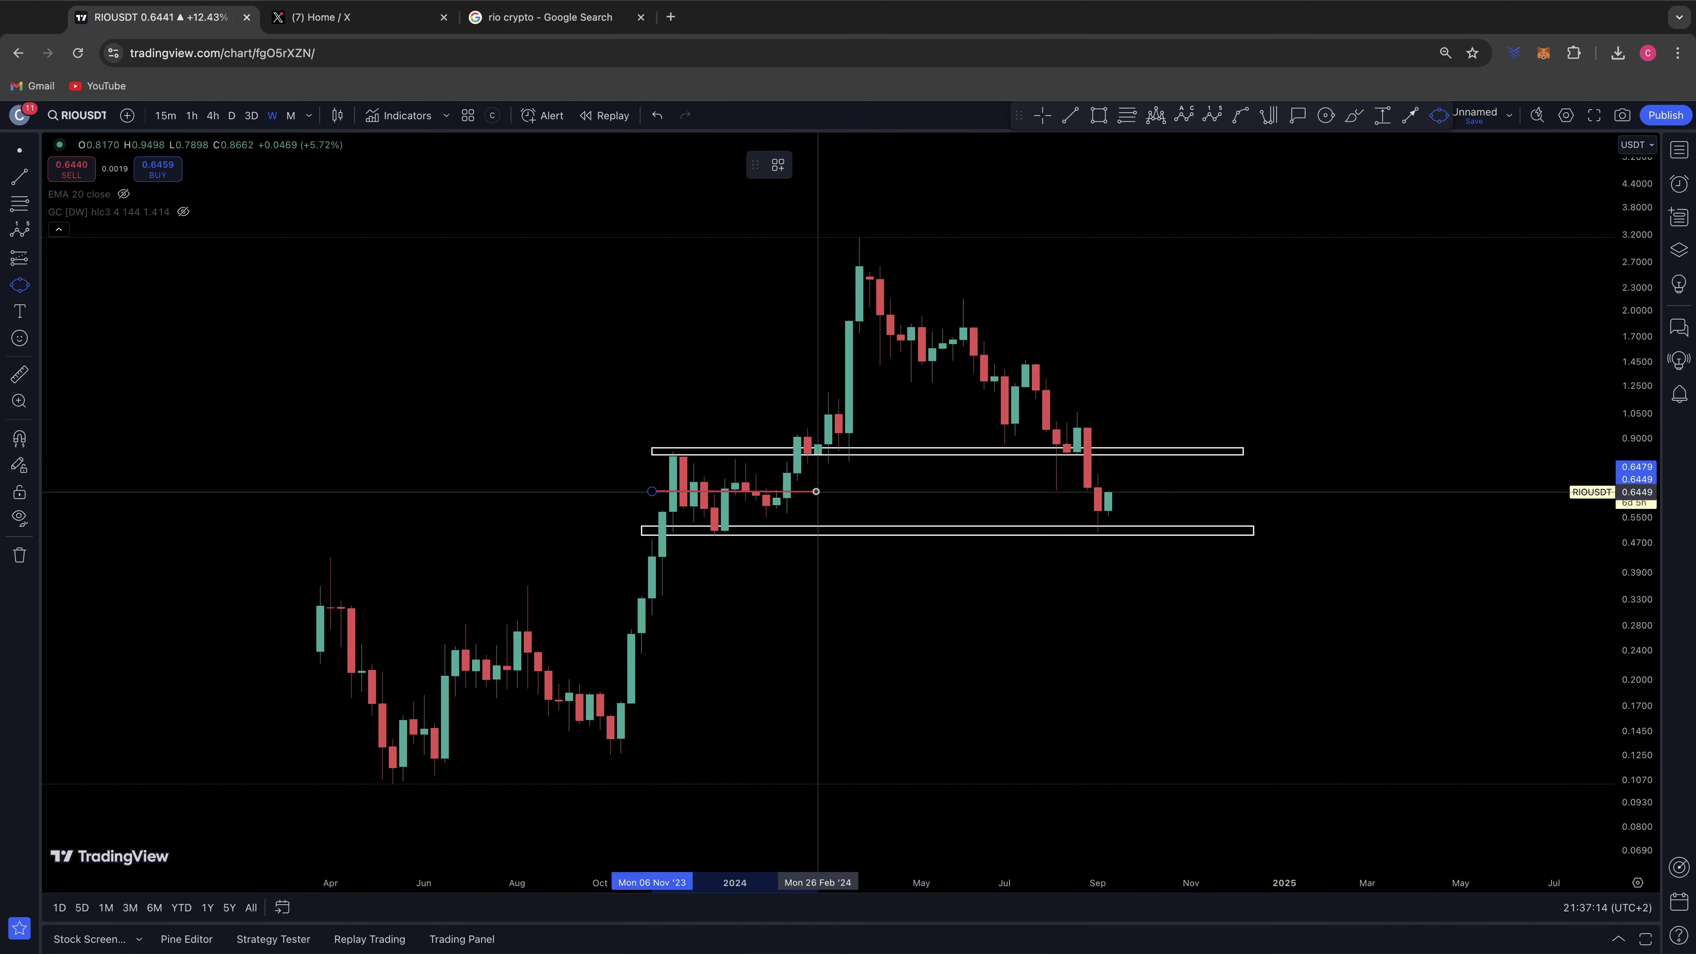
click(817, 491)
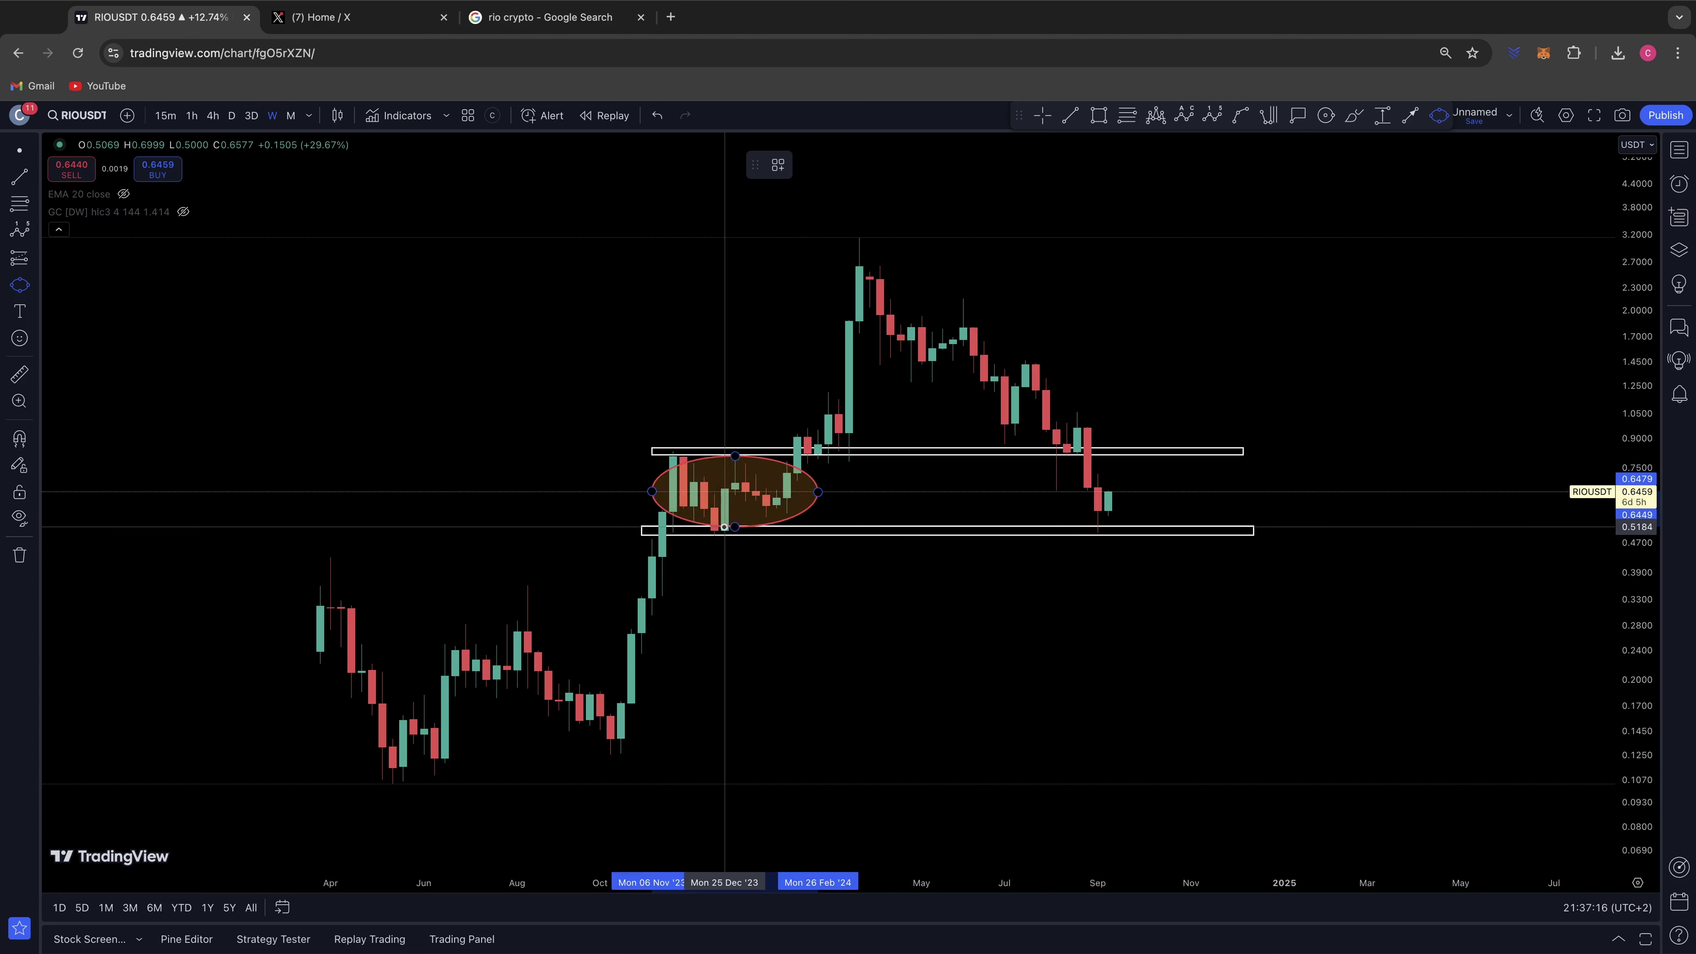
click(725, 526)
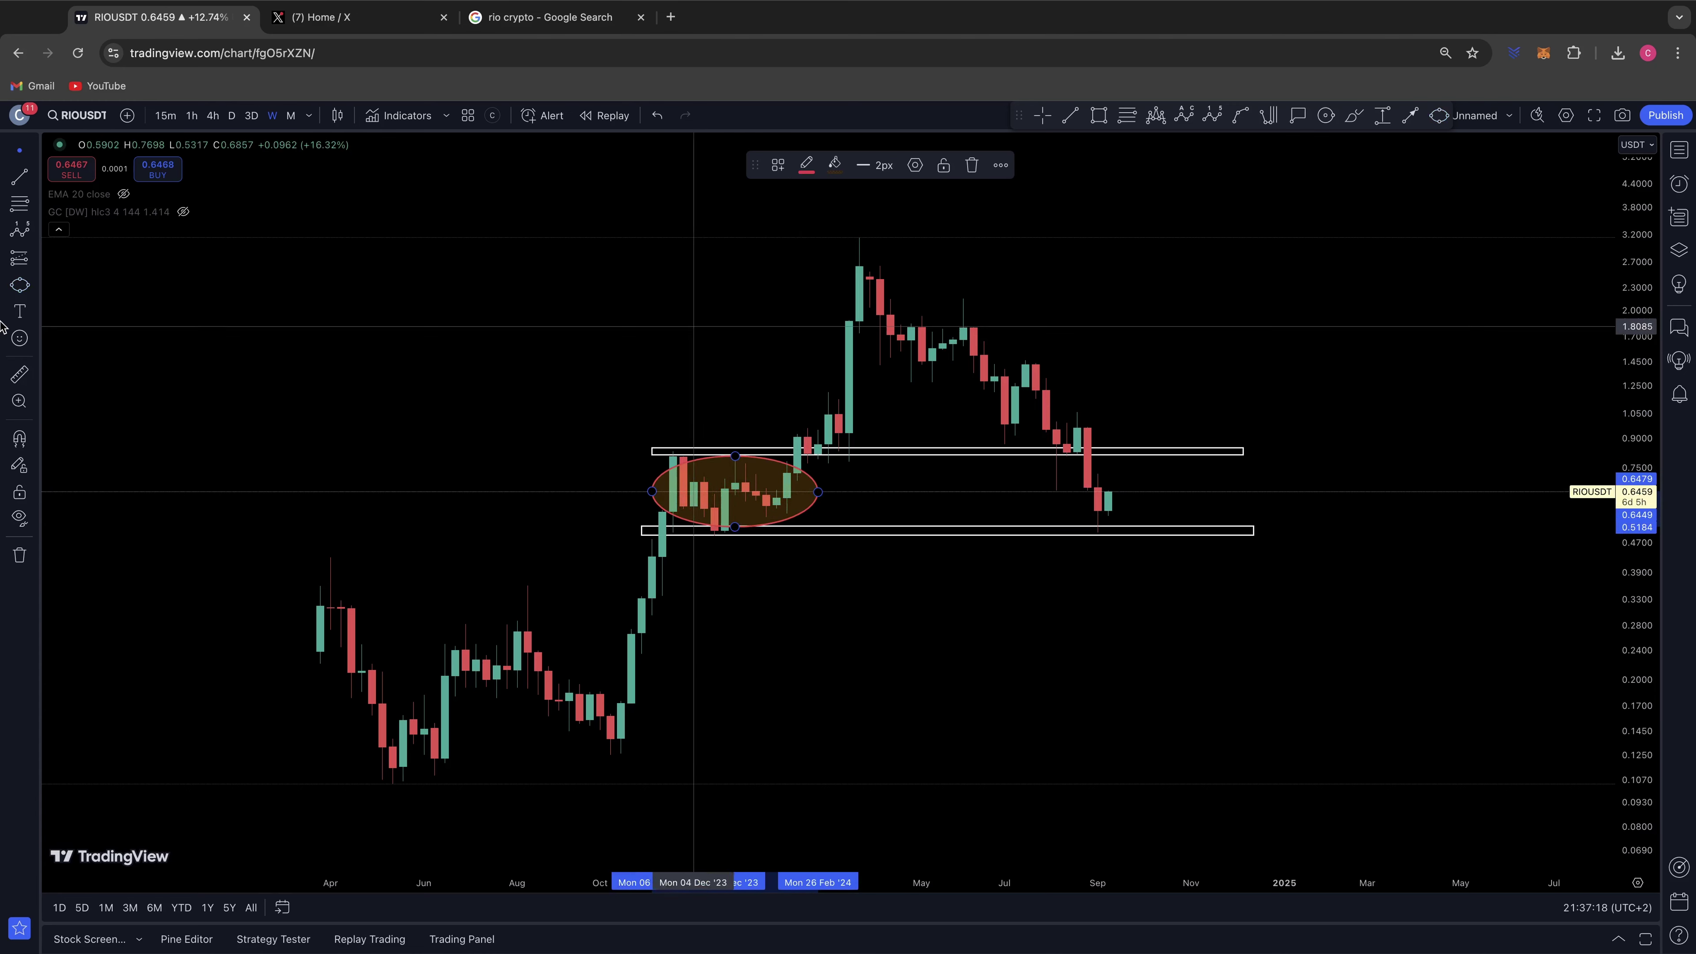
Draw a second ellipse between the two zones from 05 Aug '24 to about late November '24, and deselect it.
click(20, 285)
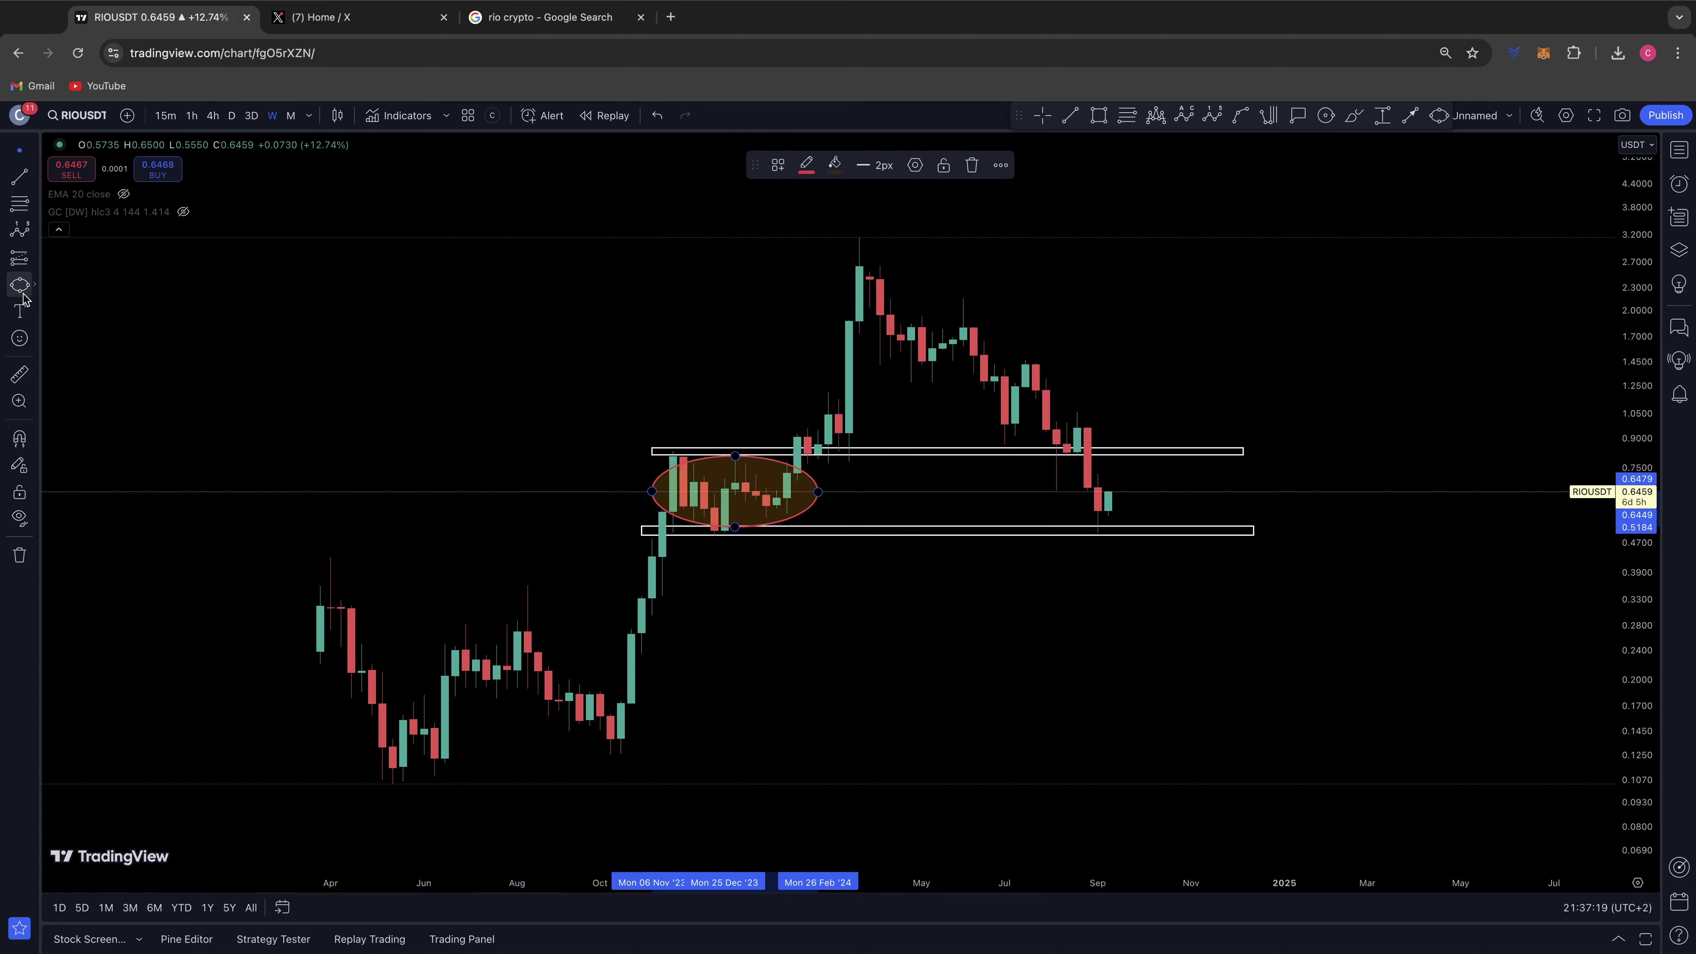
click(1055, 487)
click(1225, 487)
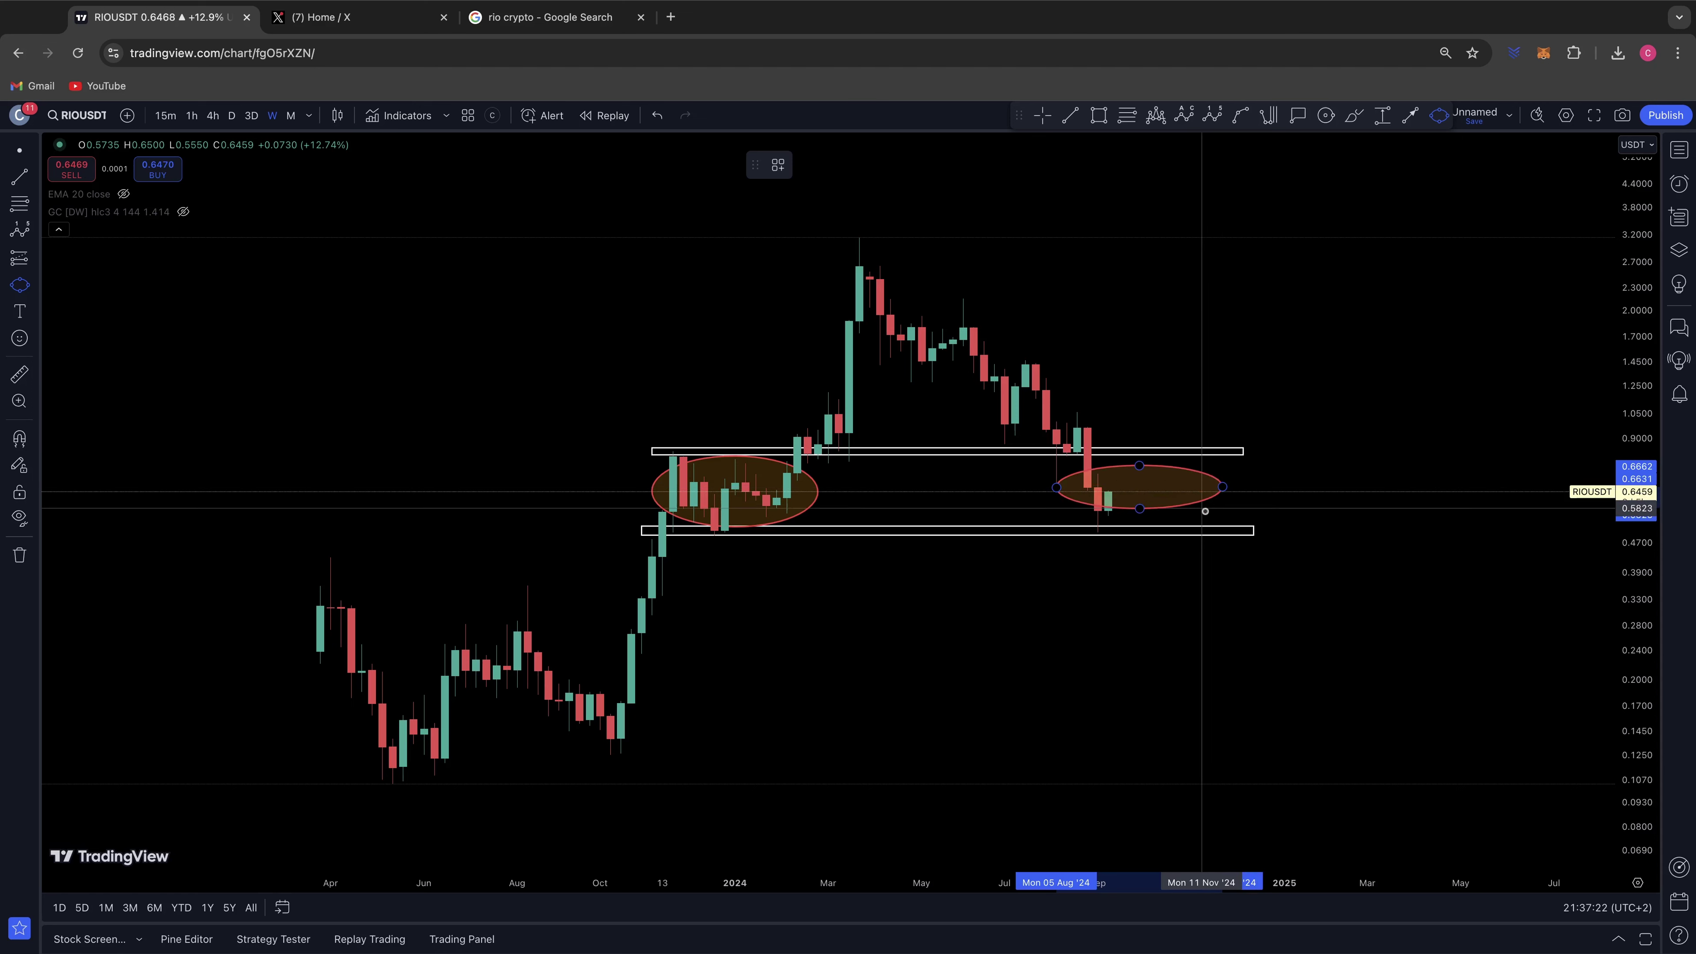
click(1200, 521)
click(1191, 551)
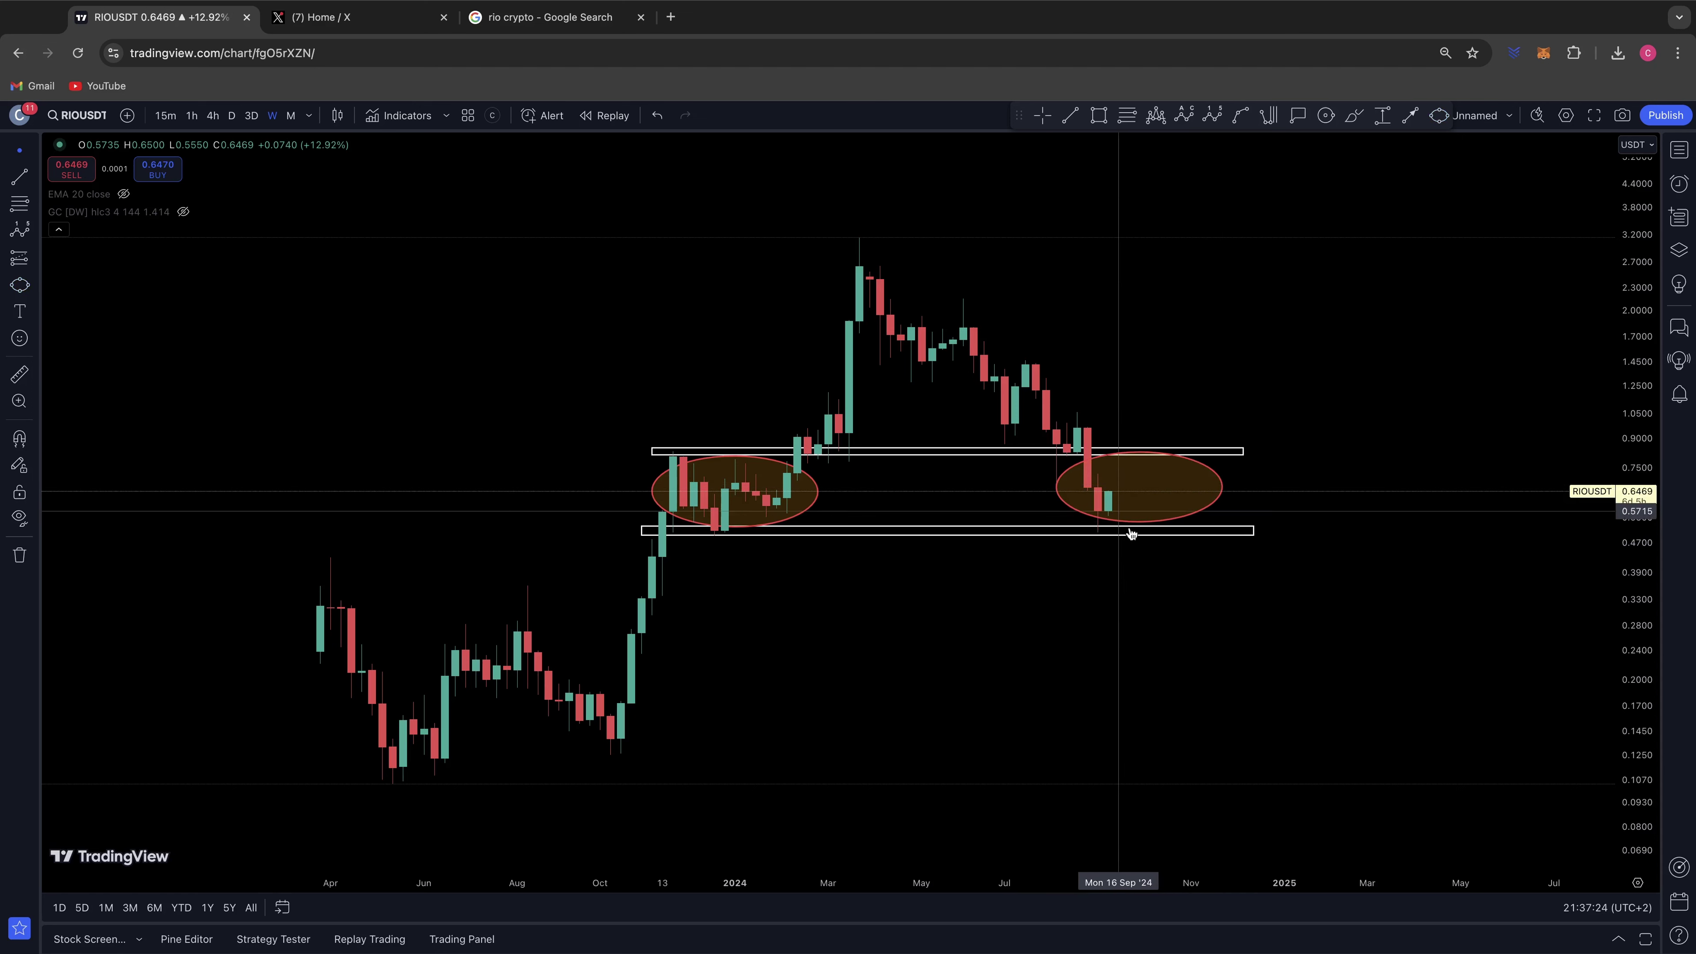
Sketch a bullish breakout path and a descending resistance line from the March 2024 peak with the Brush, and undo both strokes.
click(36, 292)
click(74, 302)
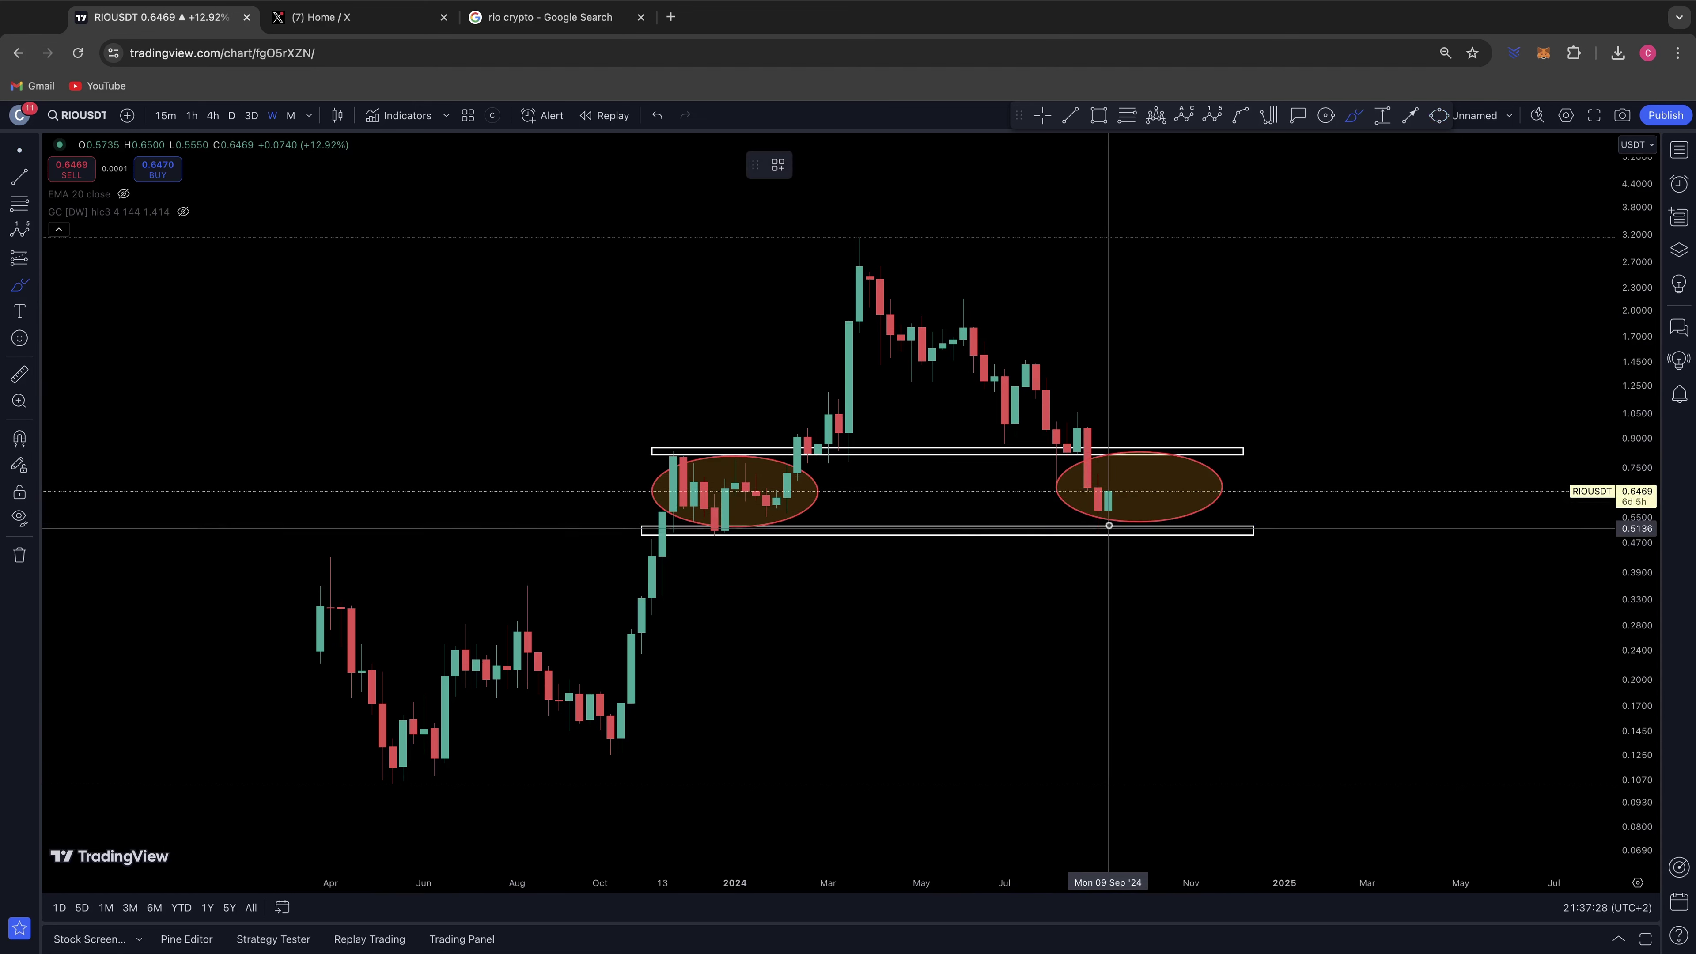
mouse_move(1109, 524)
mouse_down()
mouse_move(1187, 486)
mouse_move(1205, 420)
mouse_move(1238, 410)
mouse_move(1273, 338)
mouse_up()
mouse_move(861, 249)
mouse_down()
mouse_move(961, 298)
mouse_move(1224, 490)
mouse_up()
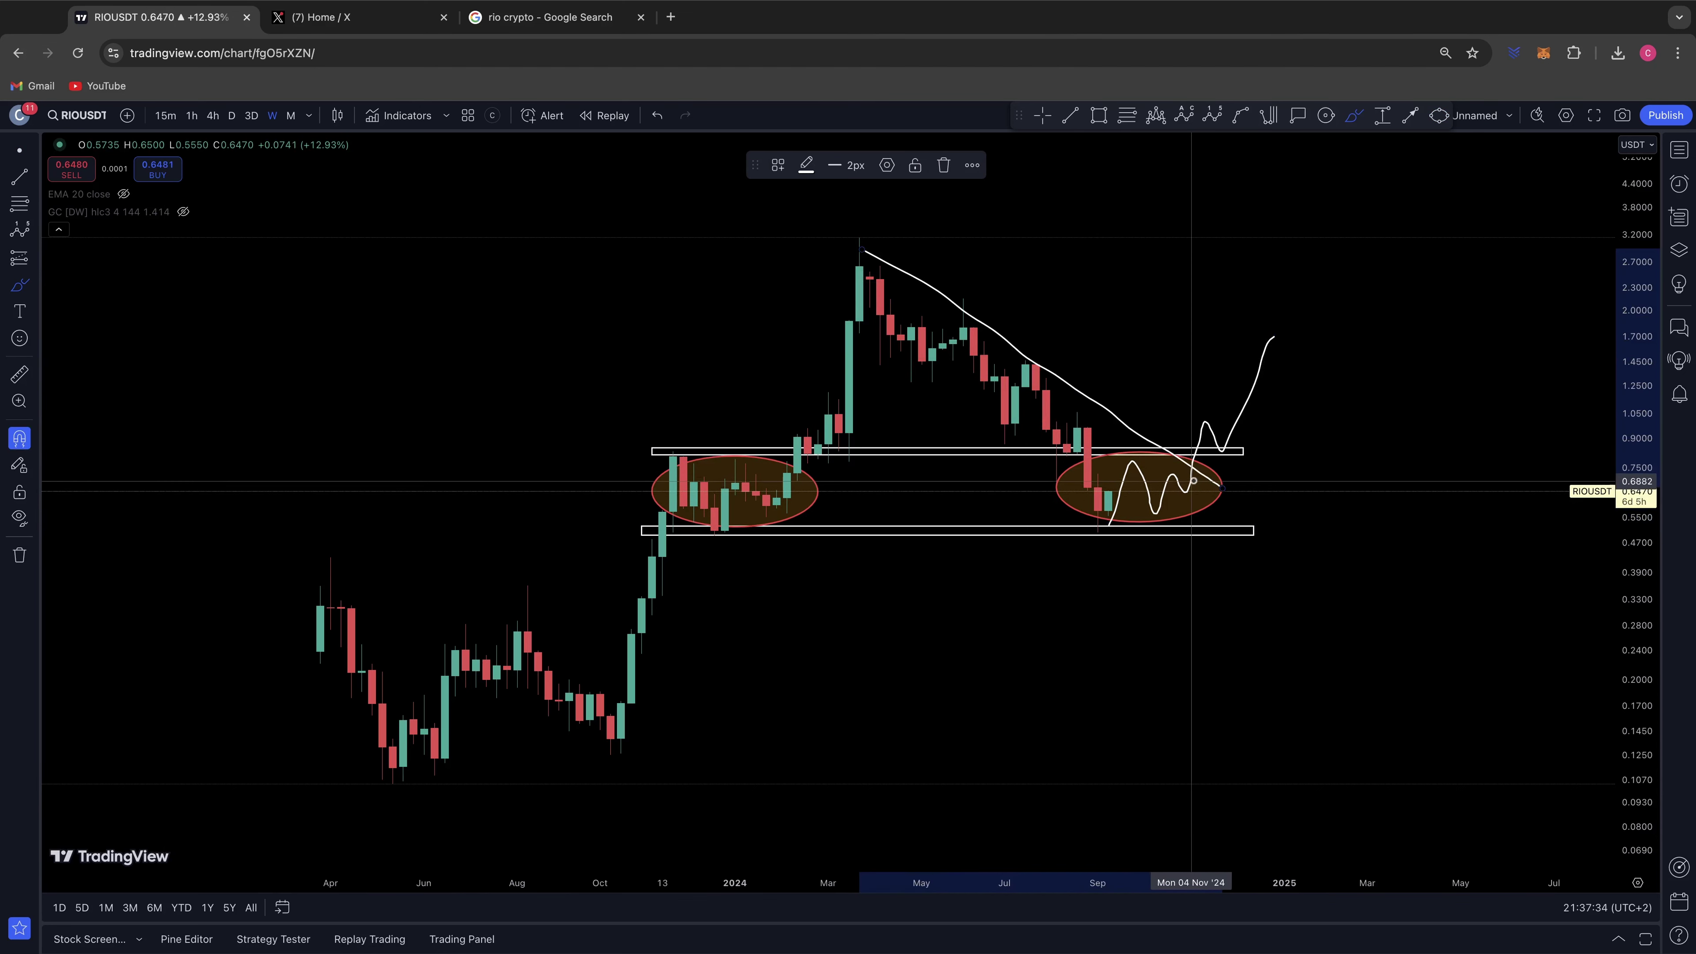
key(super+z)
key(super+z)
Sketch a bearish path breaking the support zone and circle the April 2023 high with the Brush, and undo only these strokes.
mouse_move(1118, 515)
mouse_down()
mouse_move(1122, 498)
mouse_move(1175, 498)
mouse_move(1191, 555)
mouse_move(1205, 538)
mouse_move(1222, 568)
mouse_up()
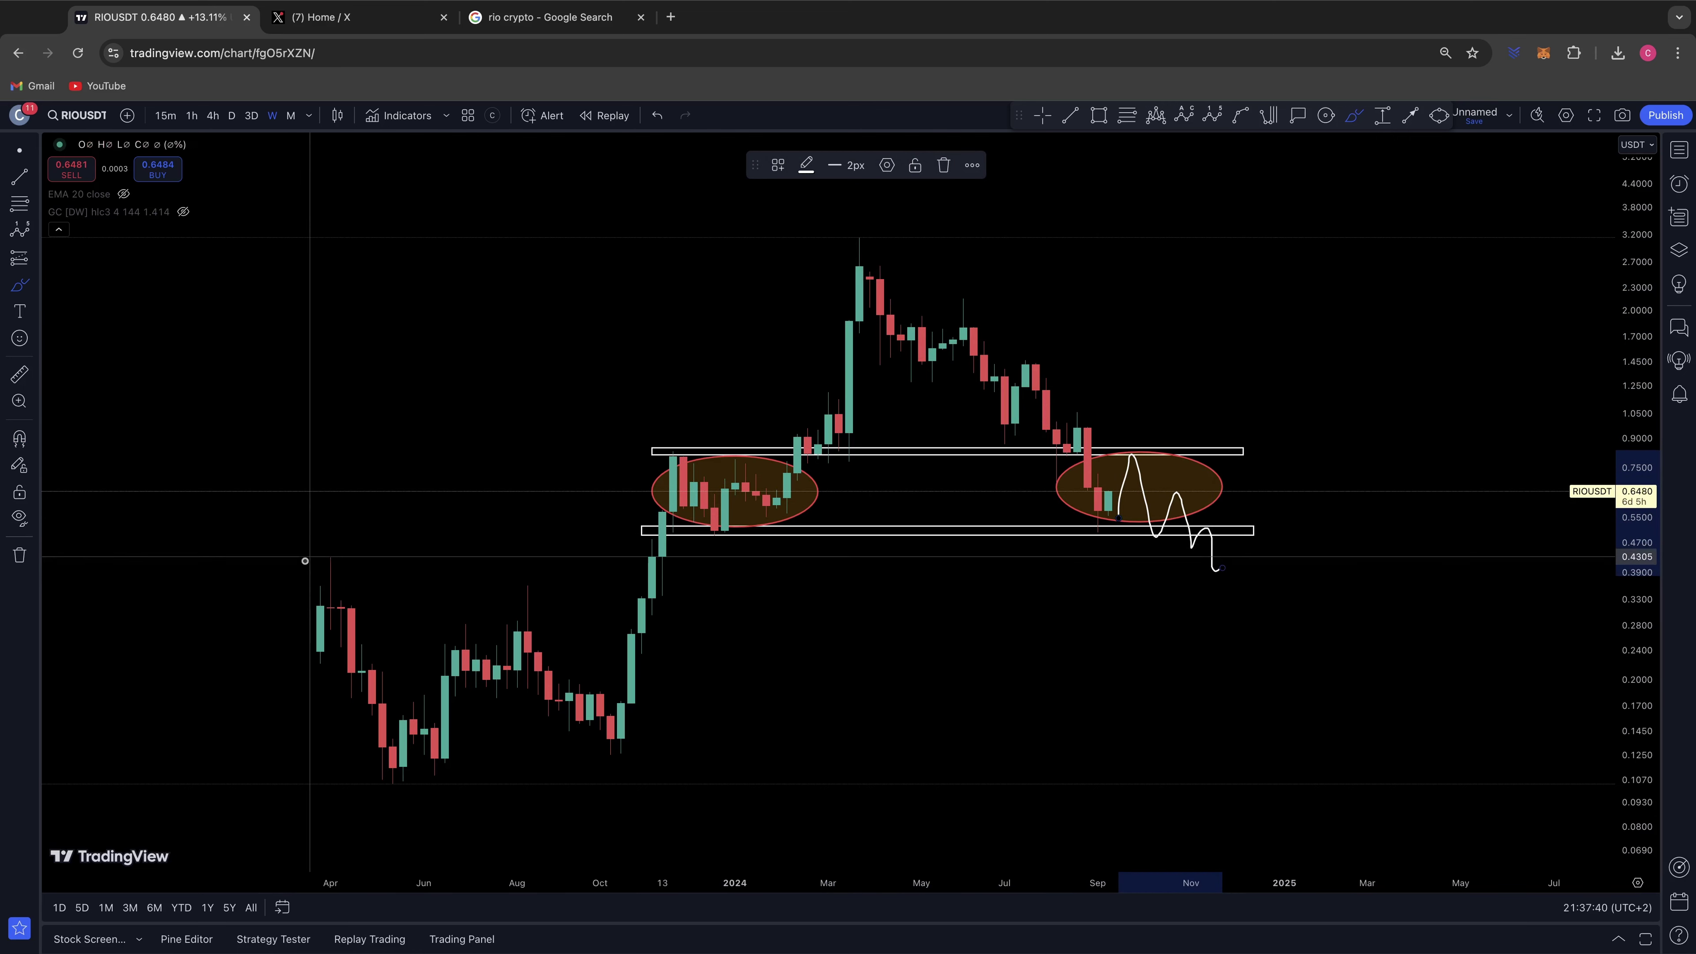
drag(314, 562, 332, 554)
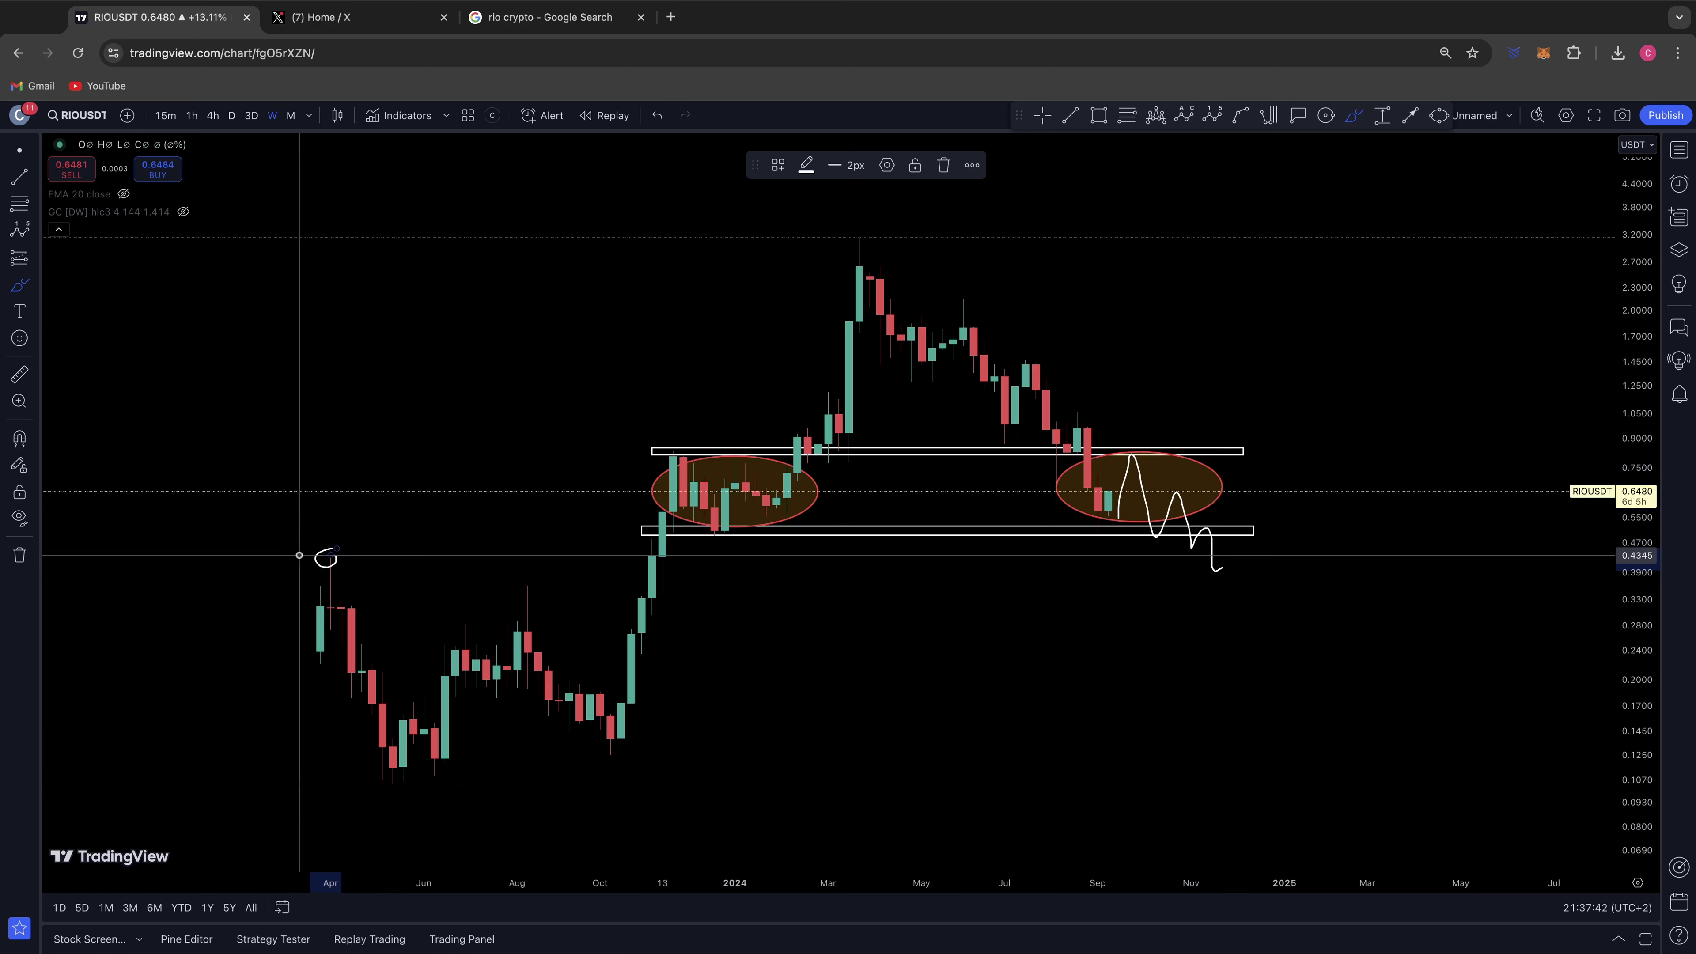
key(super+z)
key(super+z)
key(super+z)
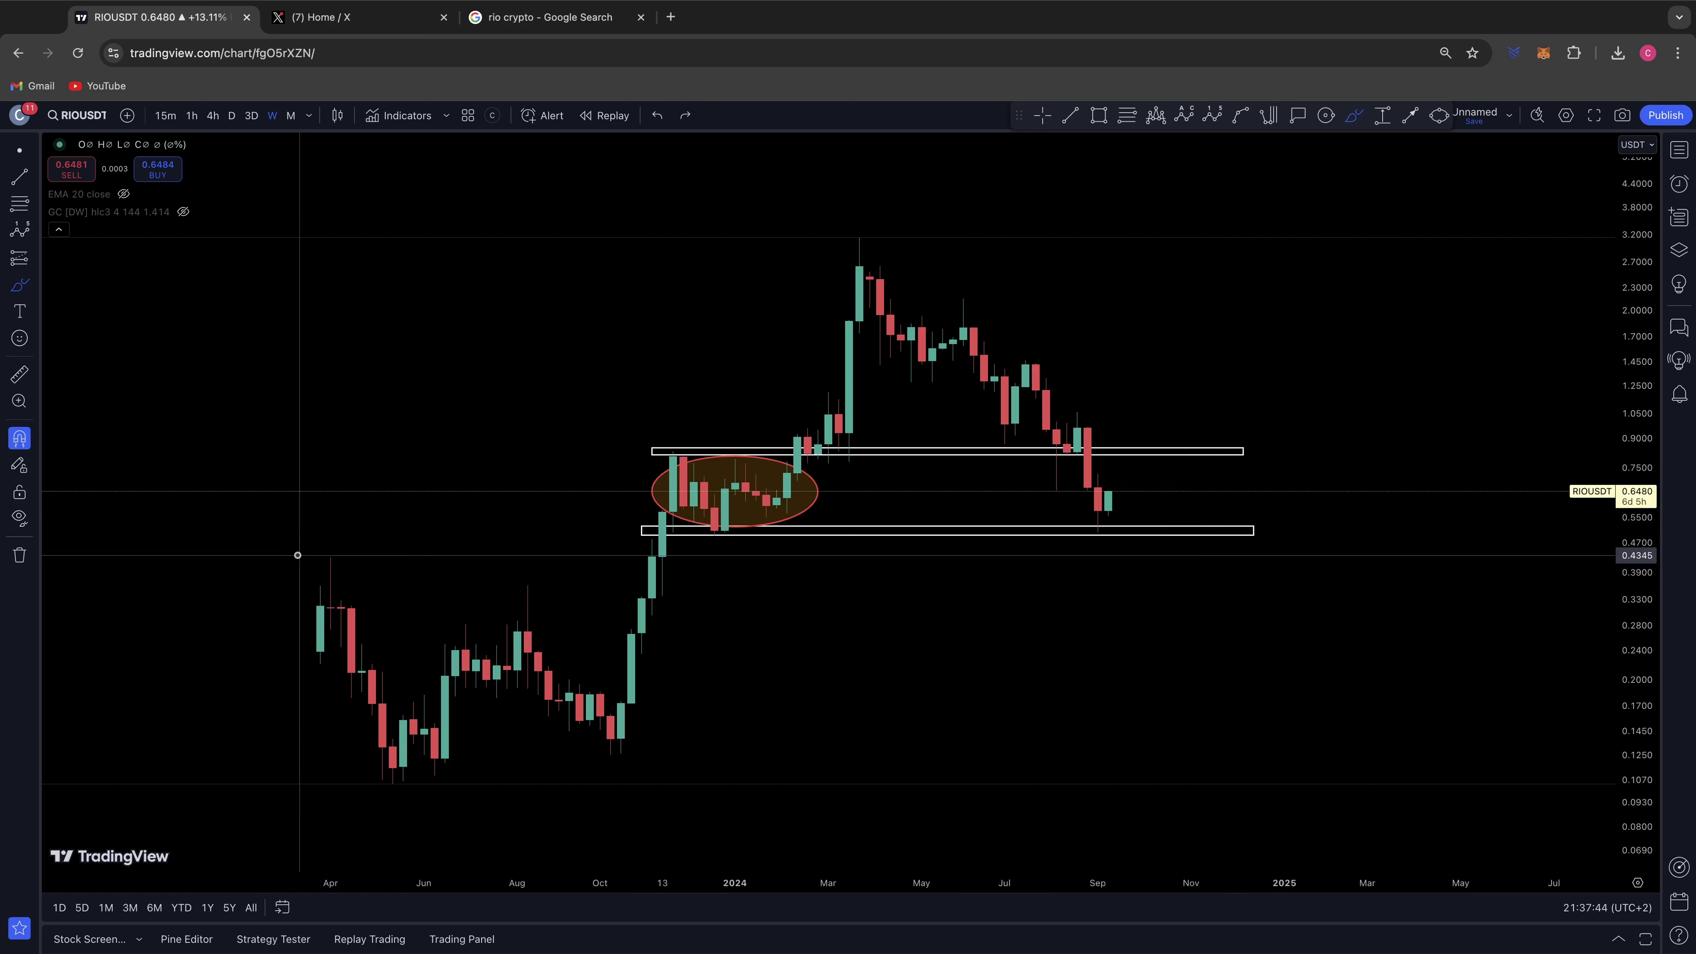
click(685, 114)
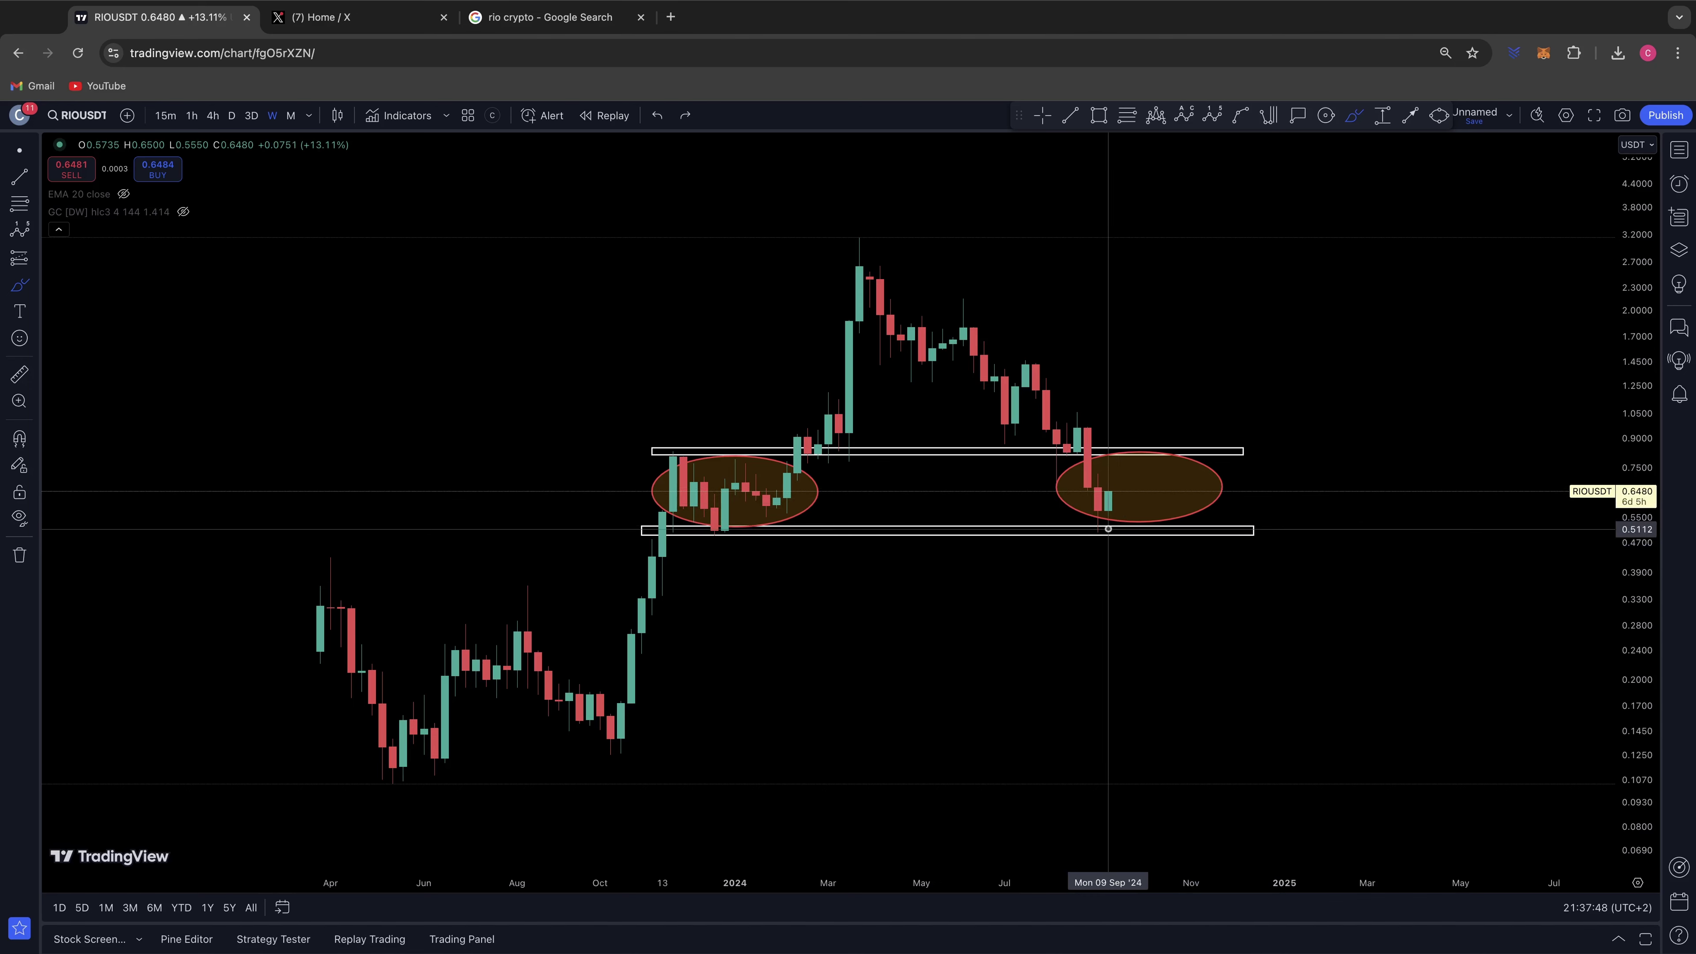
Sketch sideways swings in the 2024 ellipse, circle both consolidation ranges and trace the falling swings from the March 2024 peak with the Brush.
mouse_move(1107, 522)
mouse_down()
mouse_move(1118, 456)
mouse_move(1171, 500)
mouse_move(1192, 460)
mouse_up()
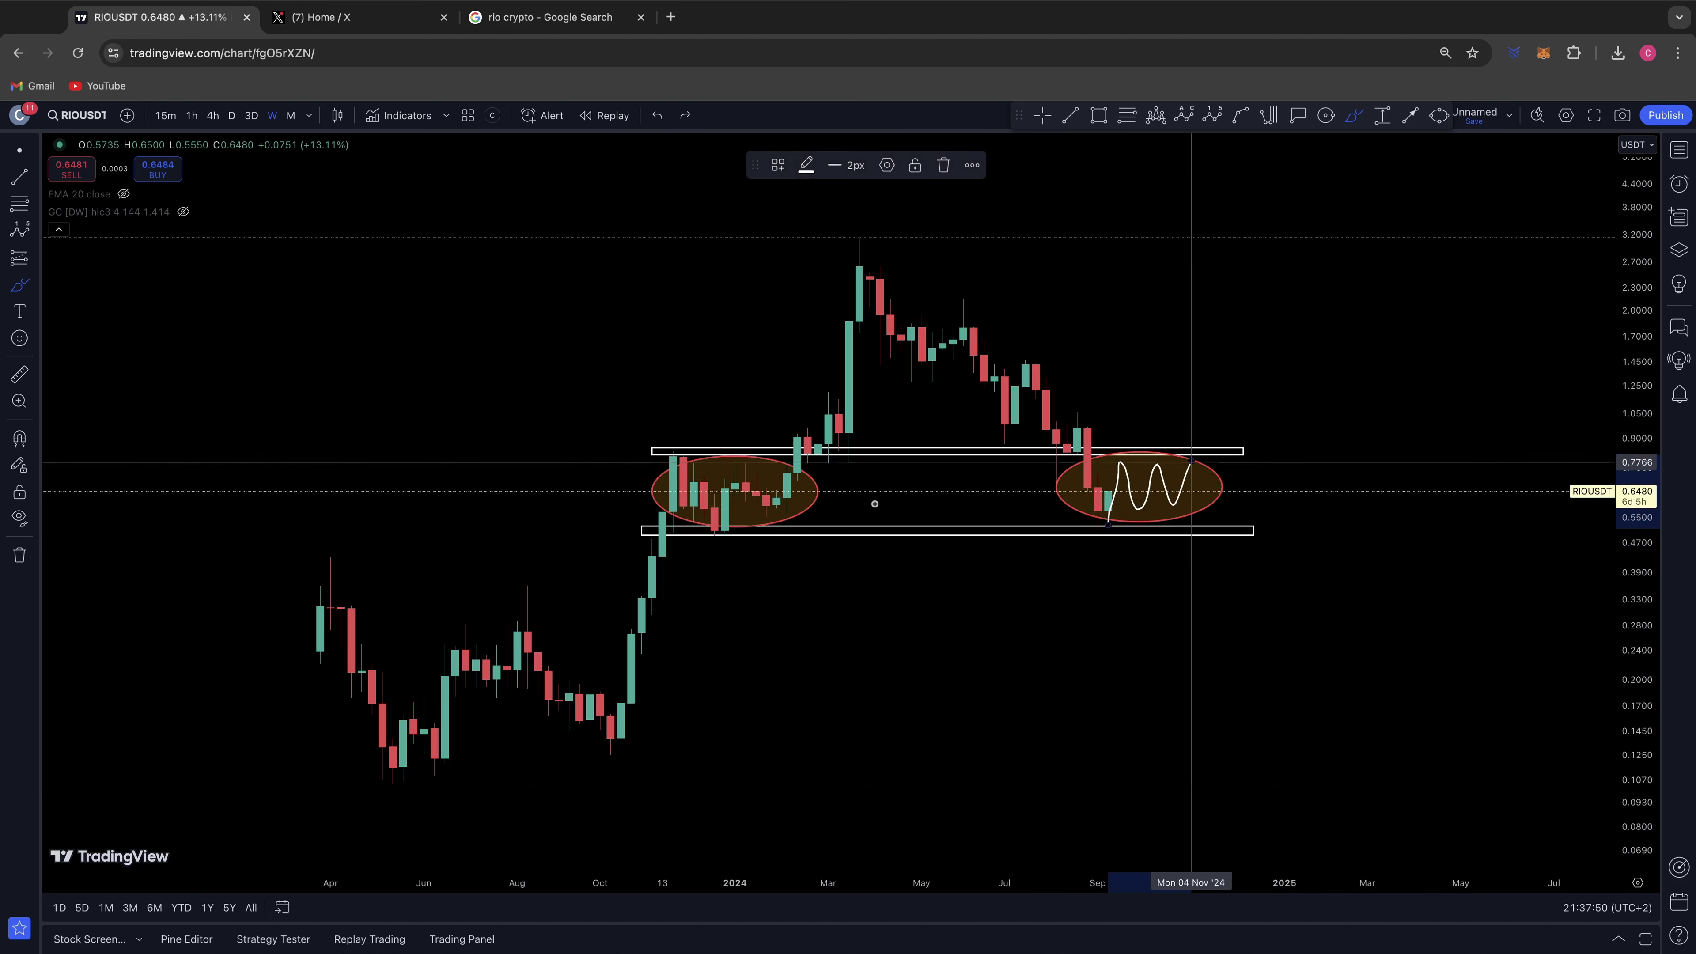
mouse_move(767, 468)
mouse_down()
mouse_move(667, 498)
mouse_move(734, 524)
mouse_move(786, 471)
mouse_up()
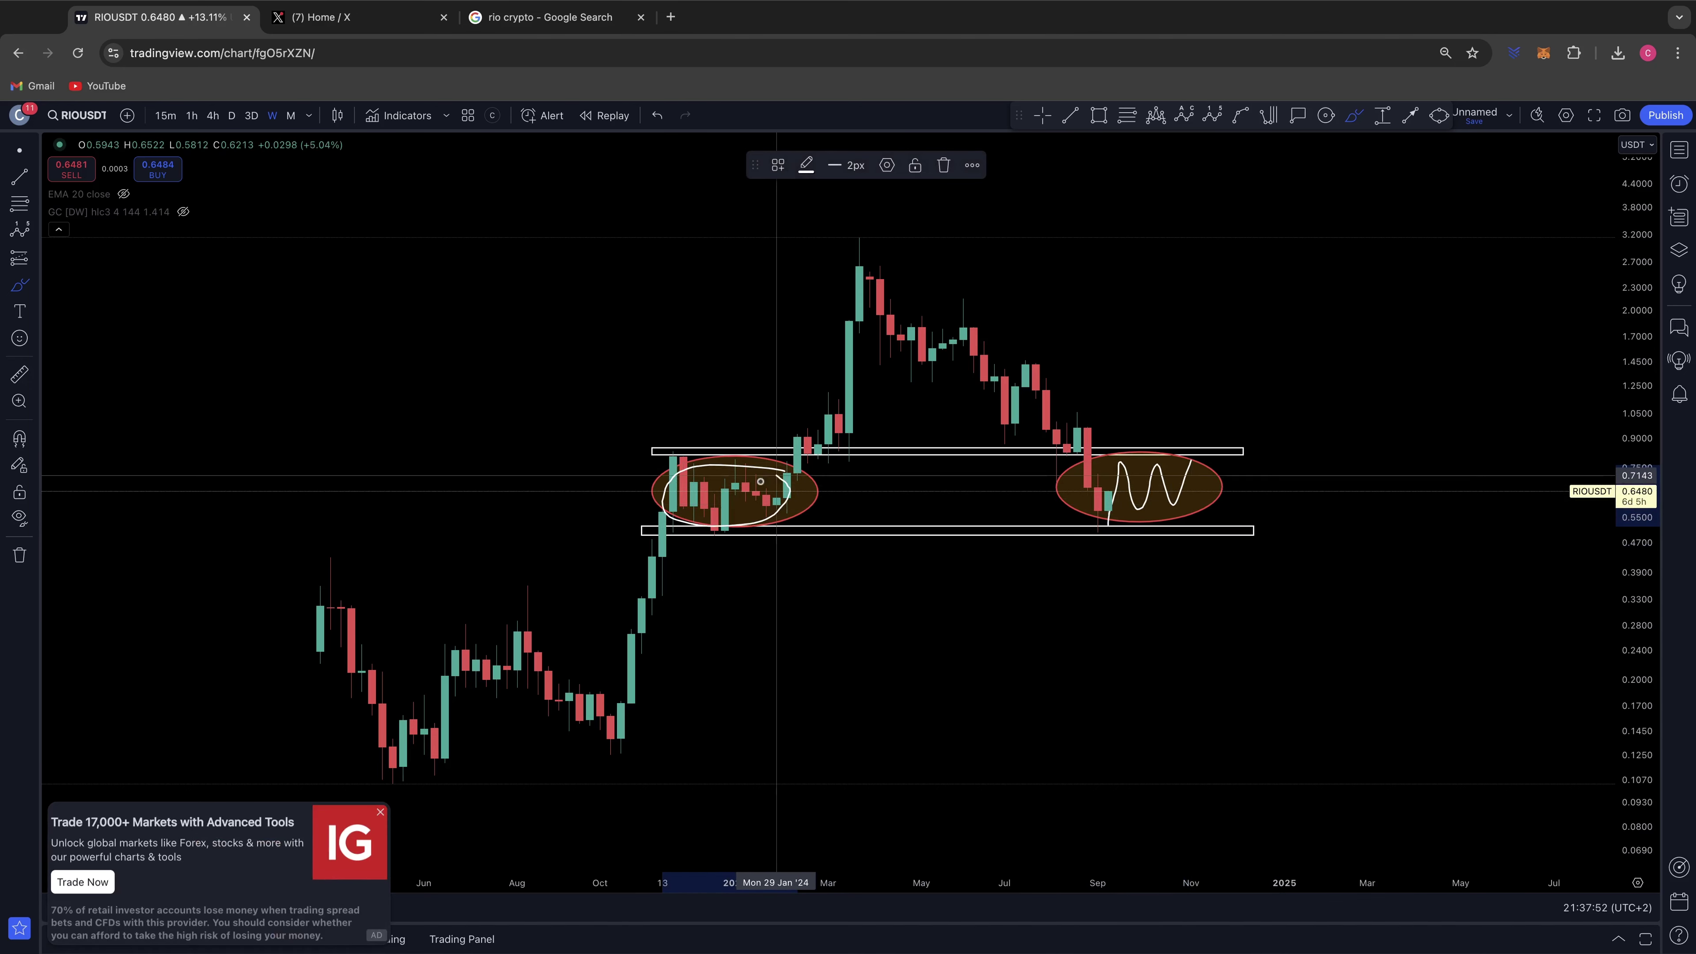
click(380, 813)
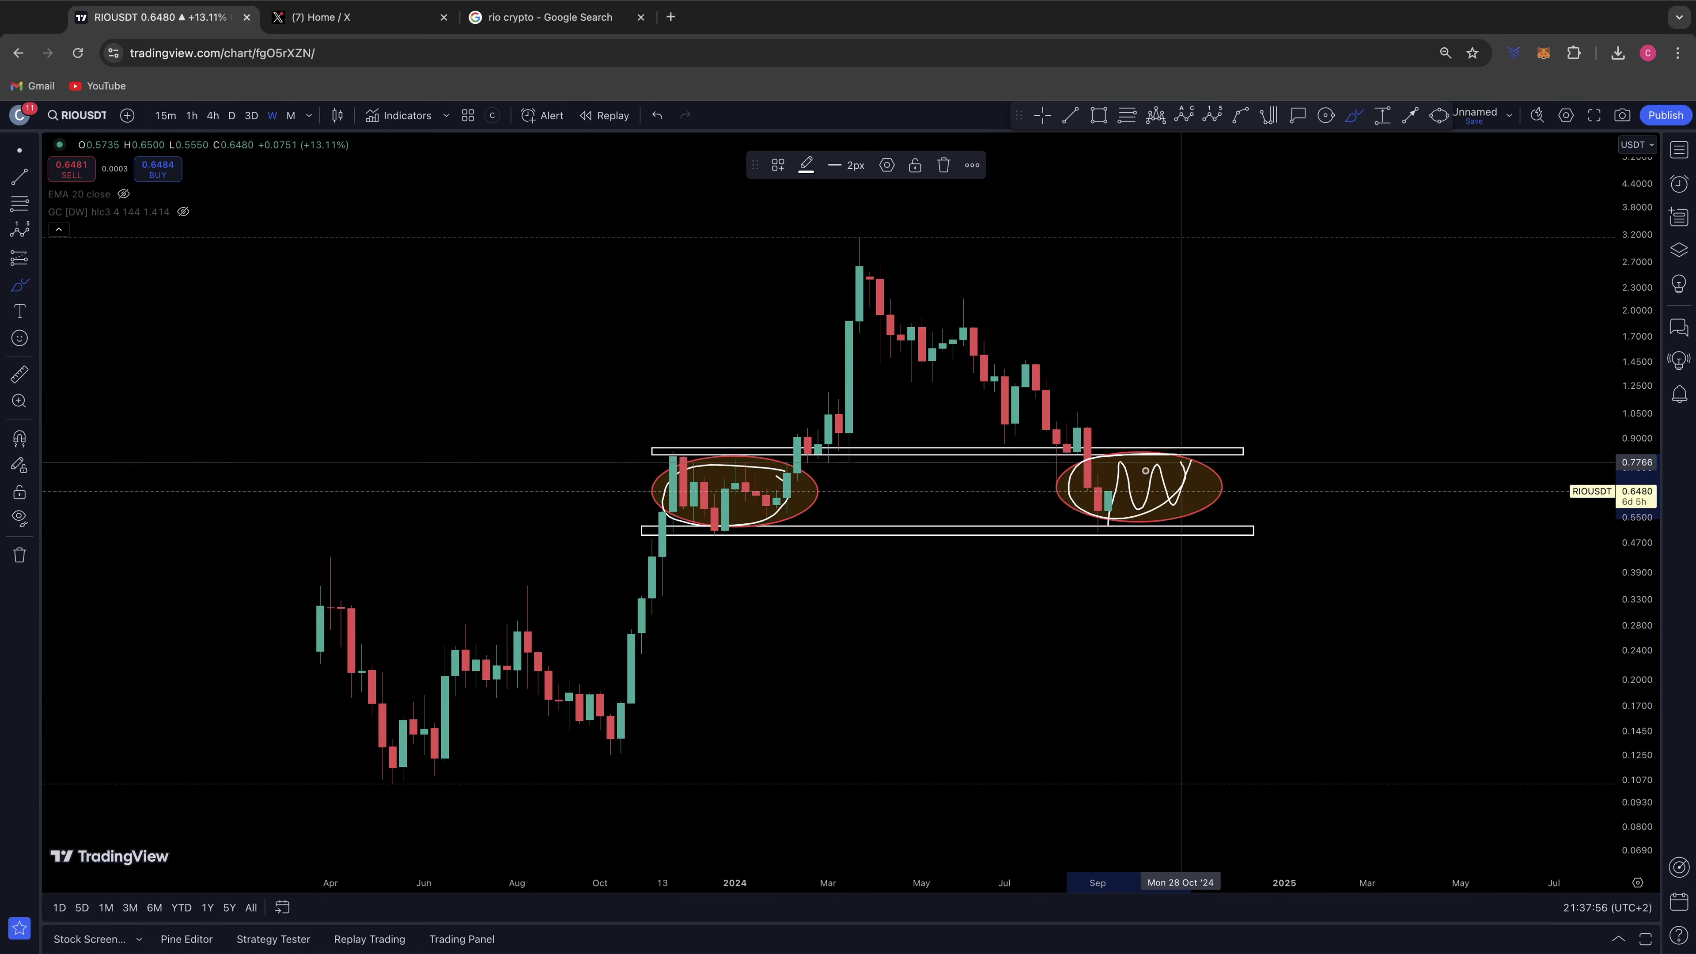
mouse_move(876, 256)
mouse_down()
mouse_move(880, 293)
mouse_move(1002, 401)
mouse_move(1040, 366)
mouse_move(1106, 422)
mouse_move(1125, 502)
mouse_up()
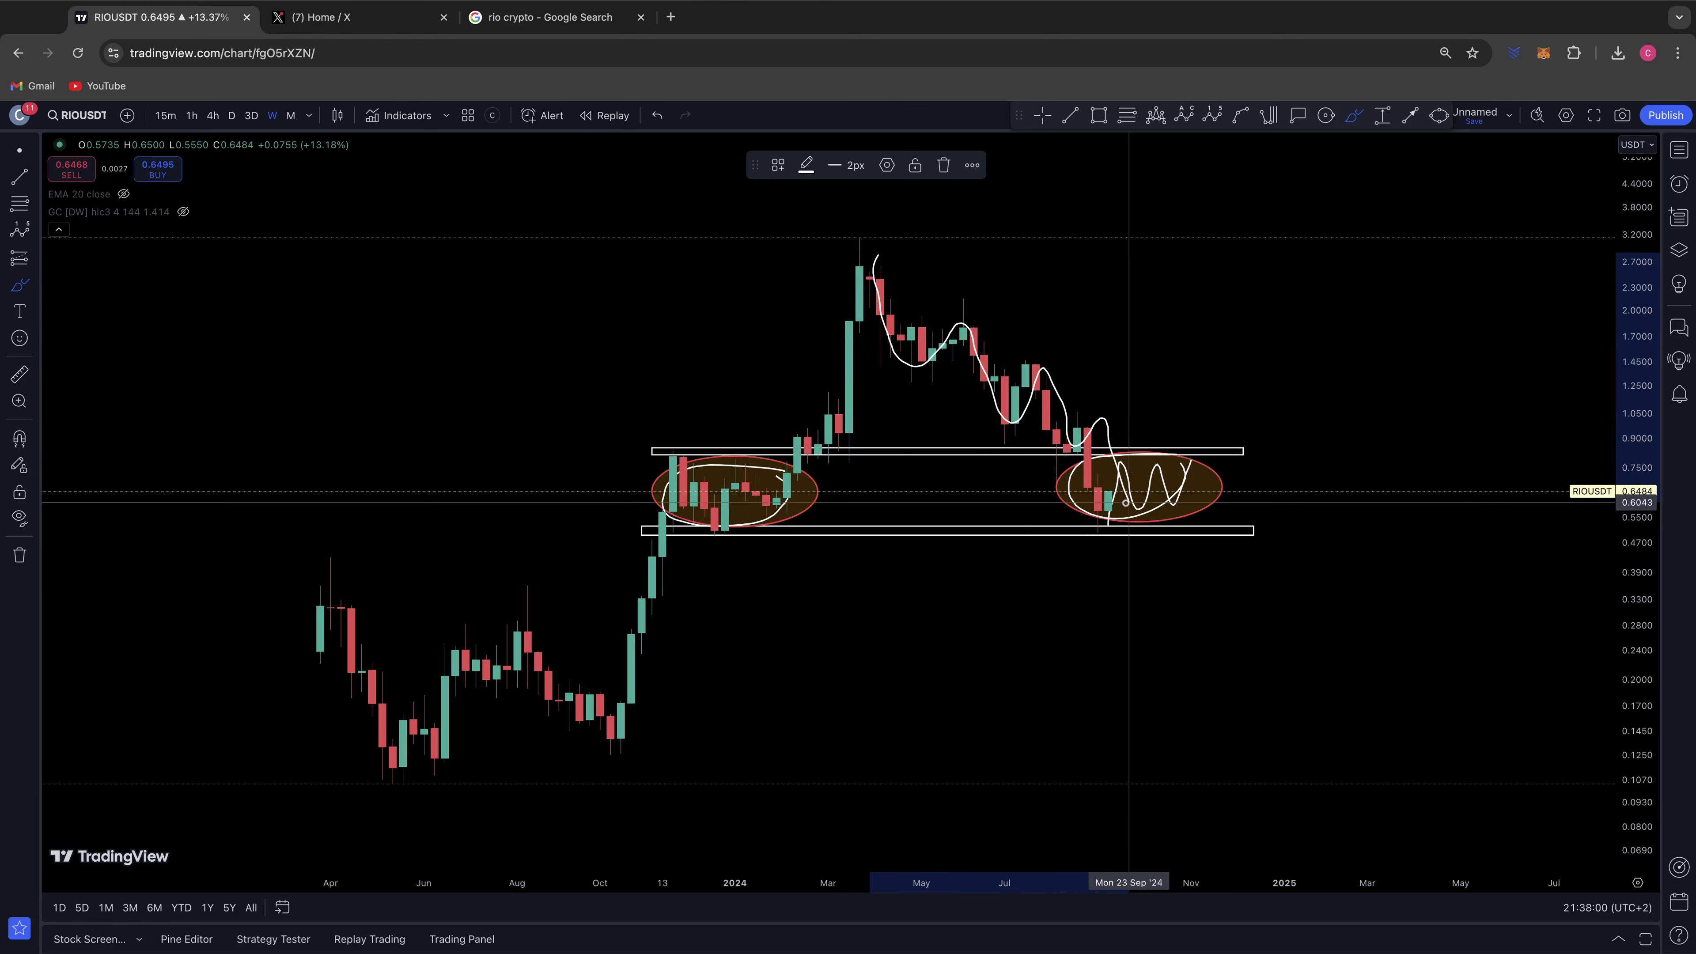
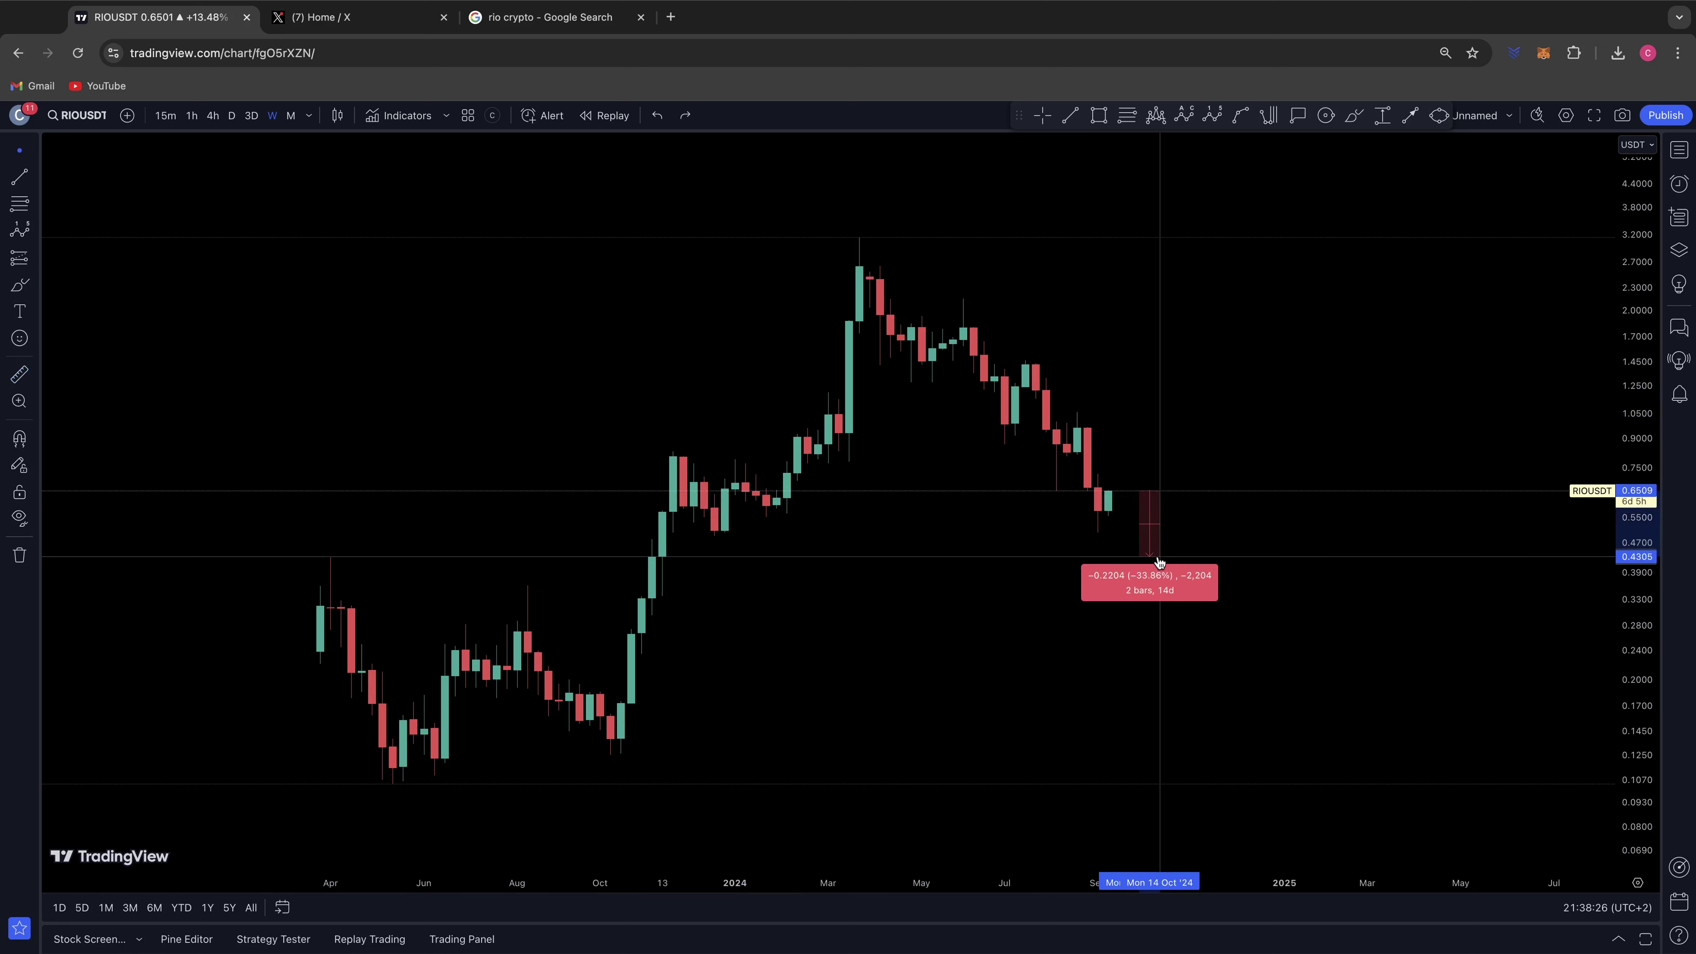
Measure the price drop from the current candle to the April 2023 high.
click(1159, 563)
click(19, 374)
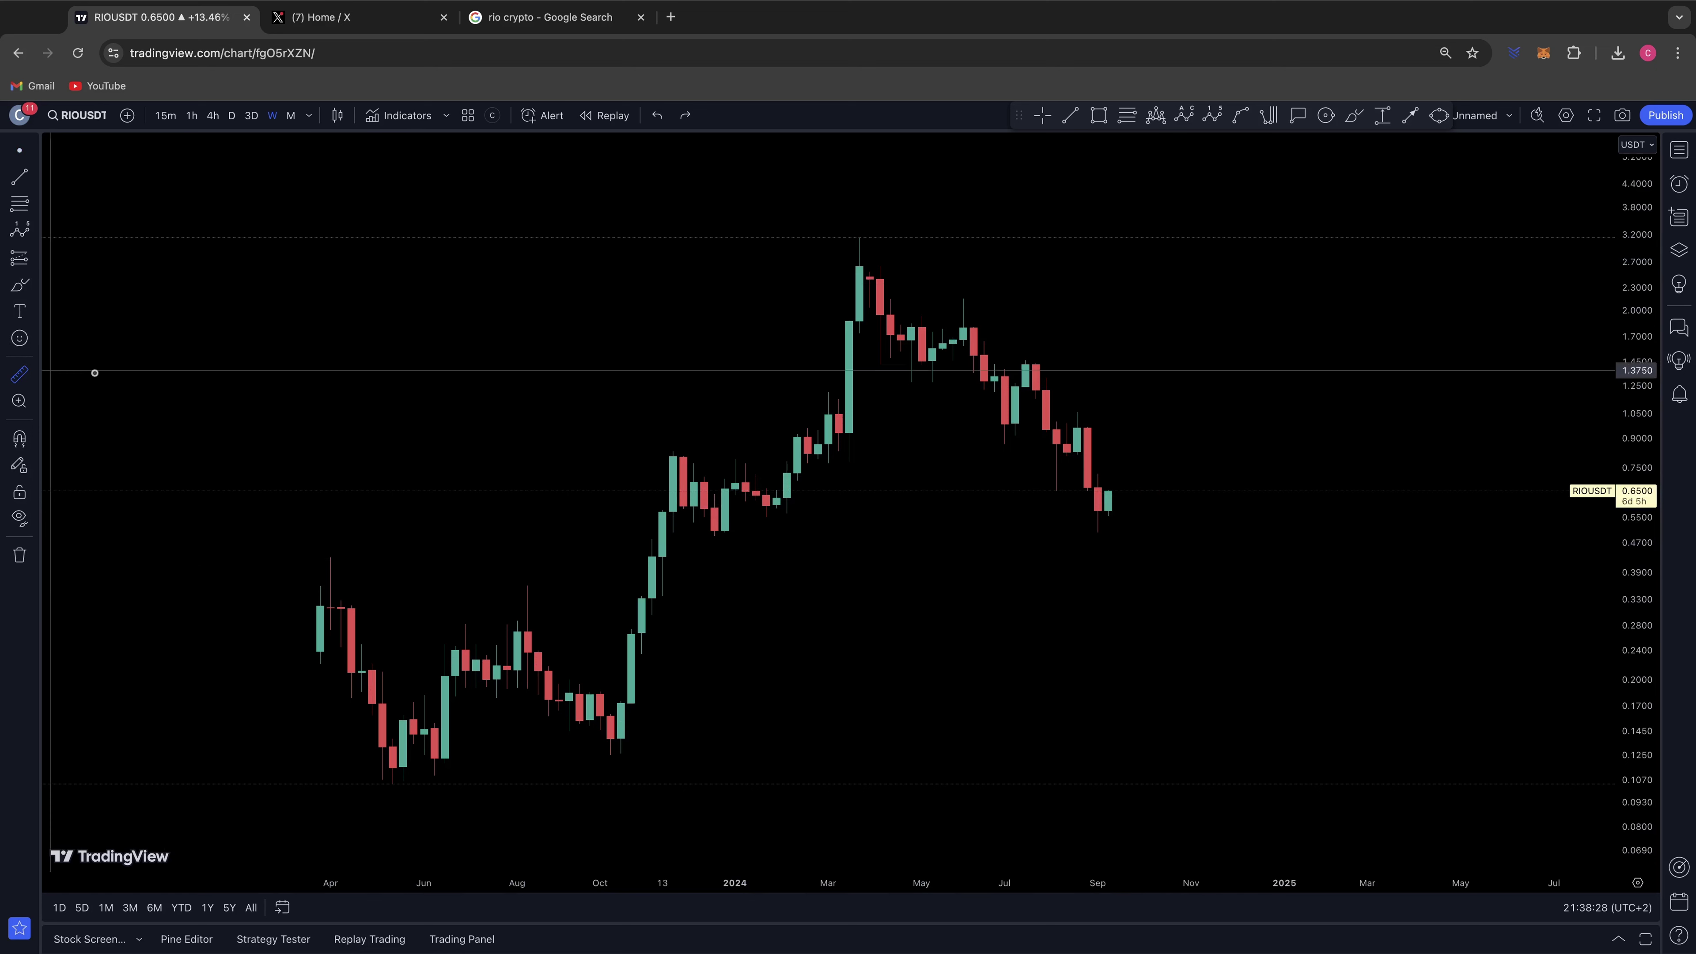
Draw a Fibonacci retracement from the September 2024 low at about 0.50 up to the March 2024 peak at about 3.13.
click(18, 204)
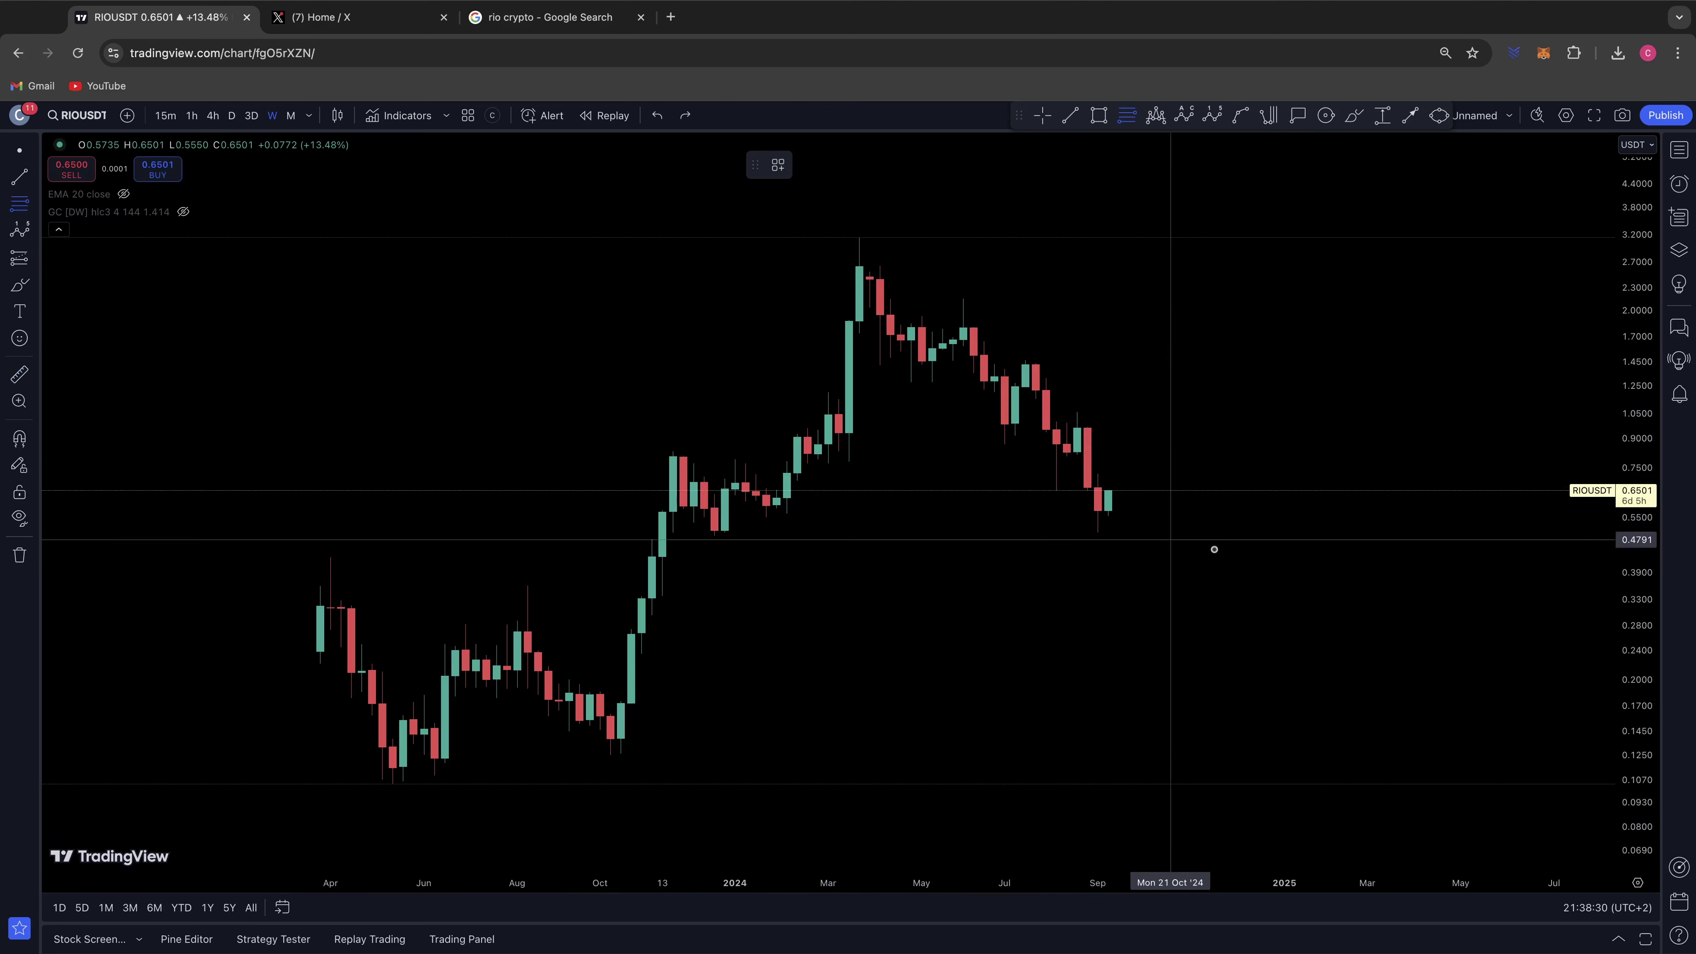
click(1307, 532)
click(814, 238)
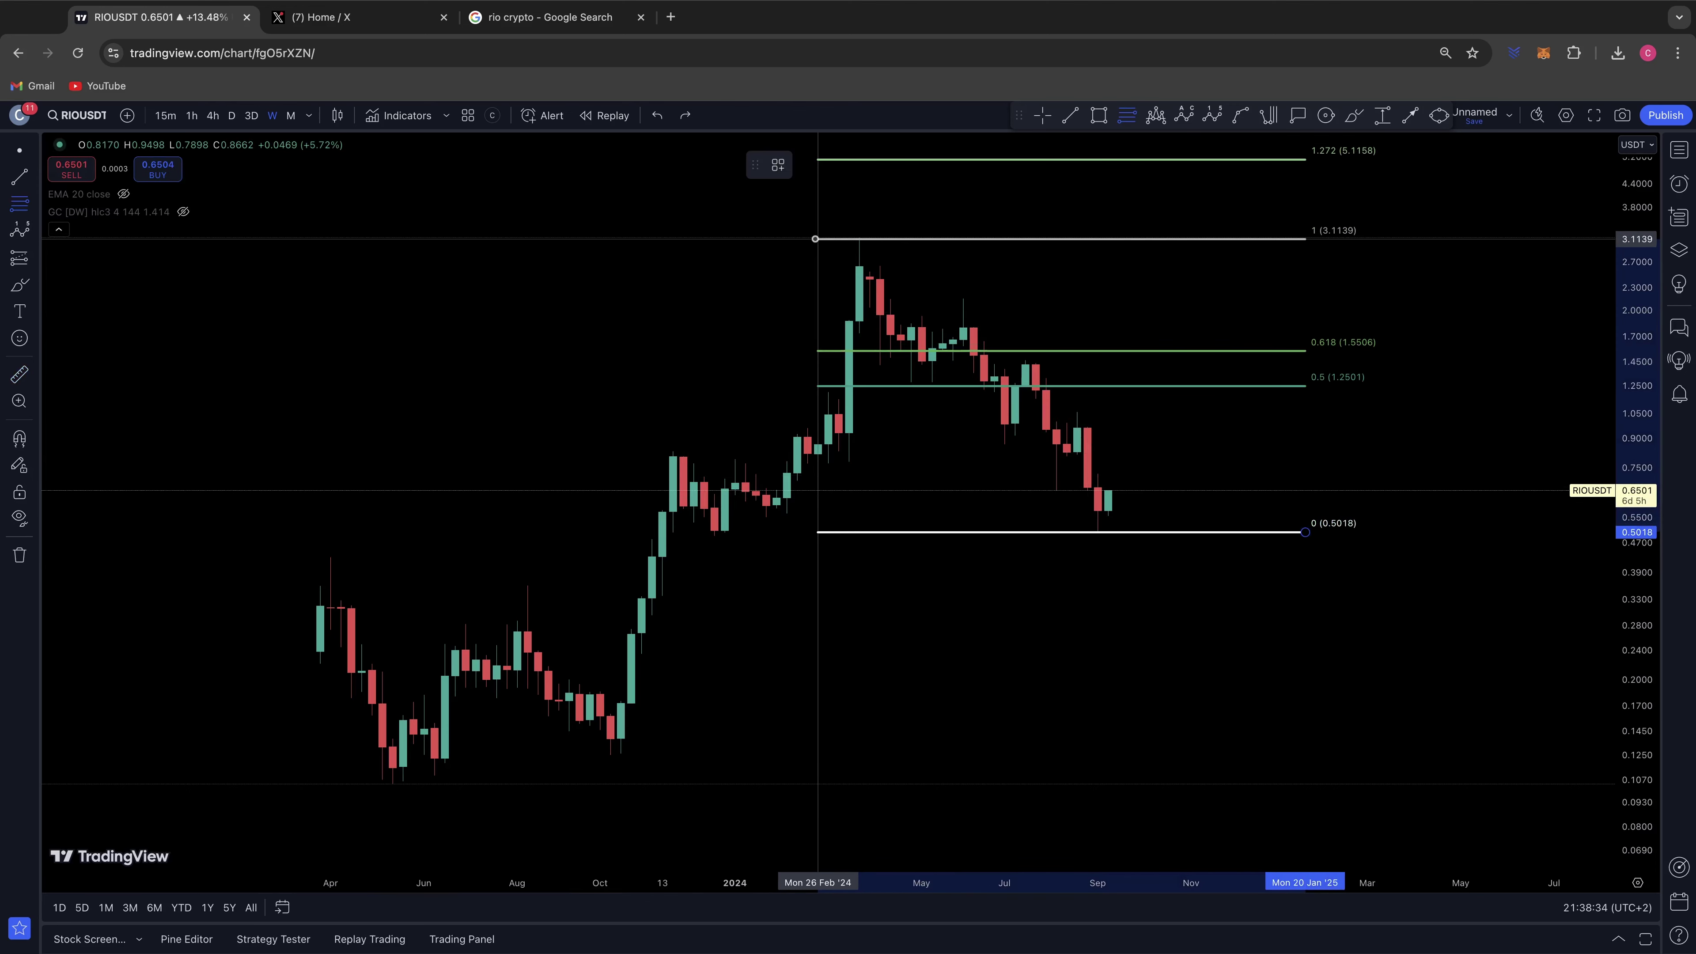
drag(768, 272, 663, 284)
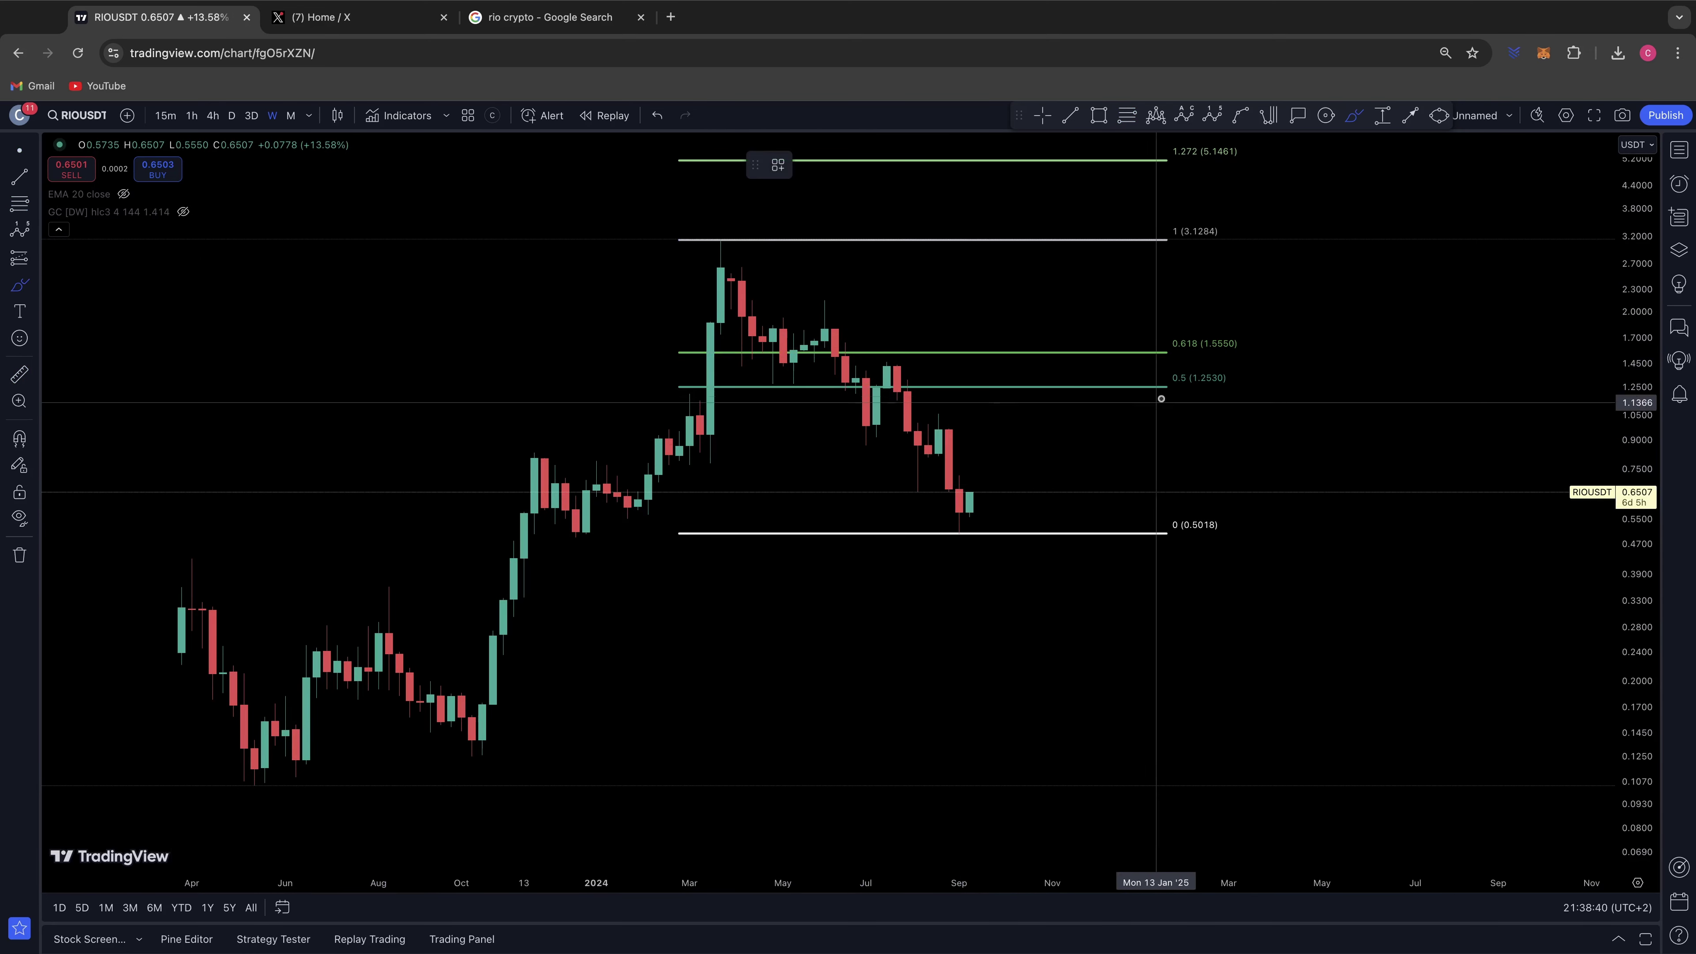
Circle the 0.5 and 0.618 retracement labels with the Brush and underline each one.
mouse_move(1255, 336)
mouse_down()
mouse_move(1145, 375)
mouse_move(1259, 361)
mouse_move(1255, 337)
mouse_up()
drag(1169, 394, 1239, 390)
drag(1160, 353, 1228, 352)
Sketch a rising path from the September 2024 low to the 0.5 level with the Brush, and undo it.
mouse_move(971, 546)
mouse_down()
mouse_move(1000, 445)
mouse_move(1005, 478)
mouse_move(1045, 475)
mouse_move(1071, 385)
mouse_up()
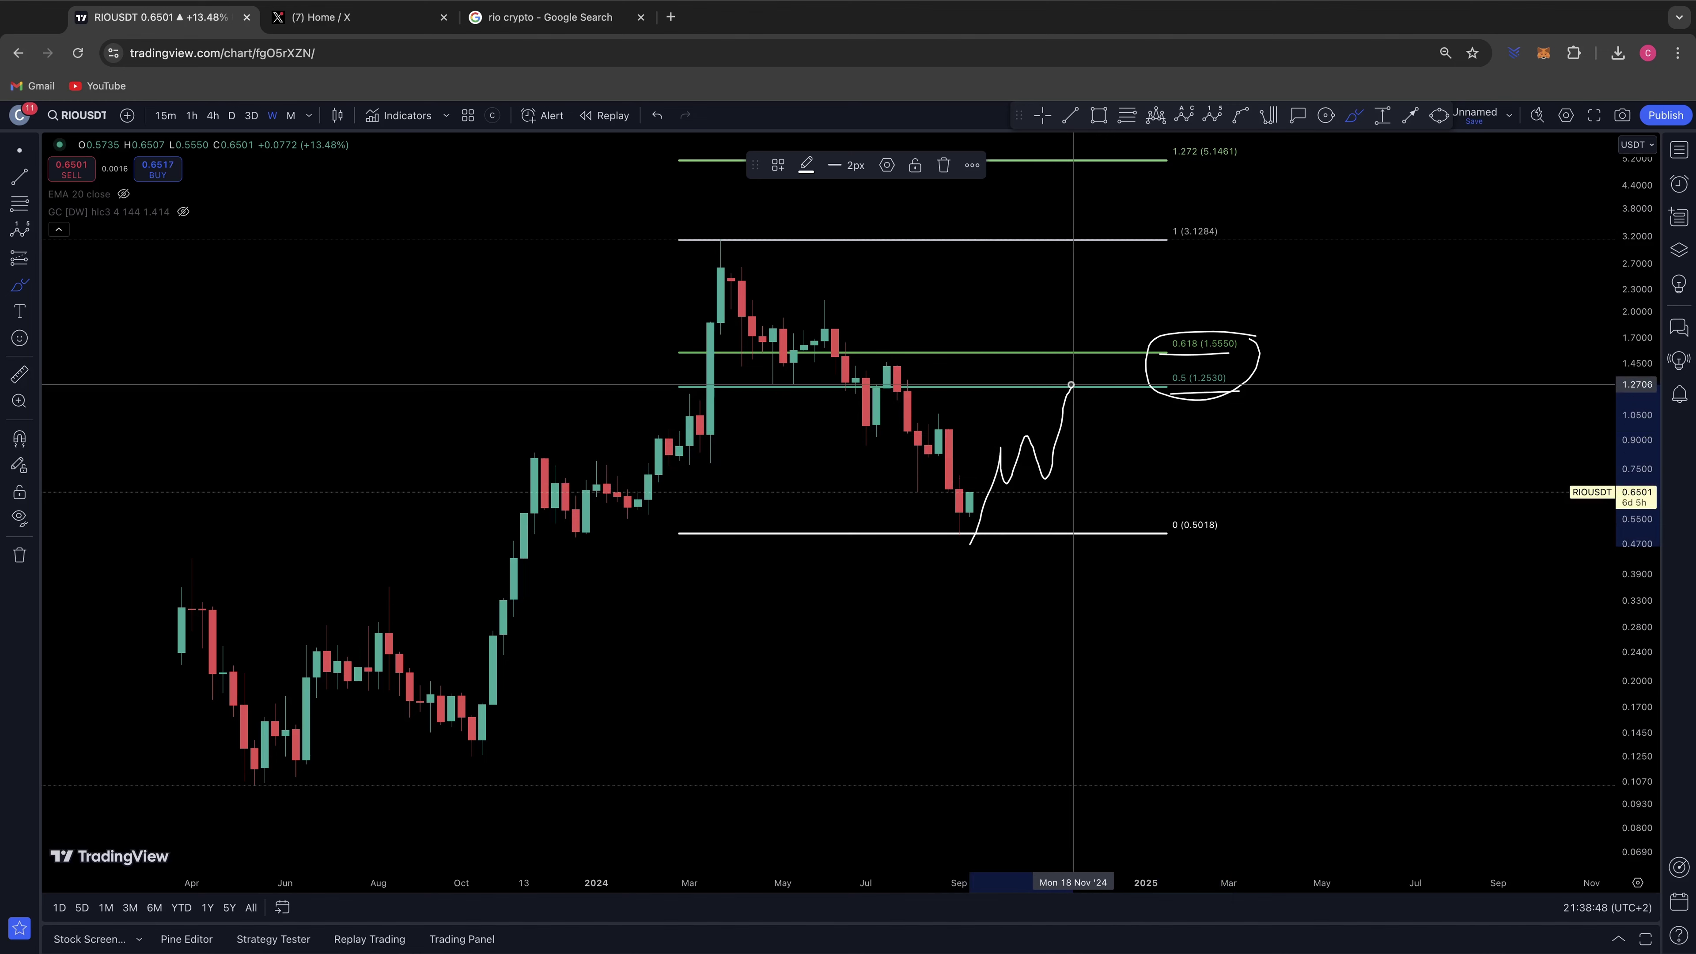
click(720, 249)
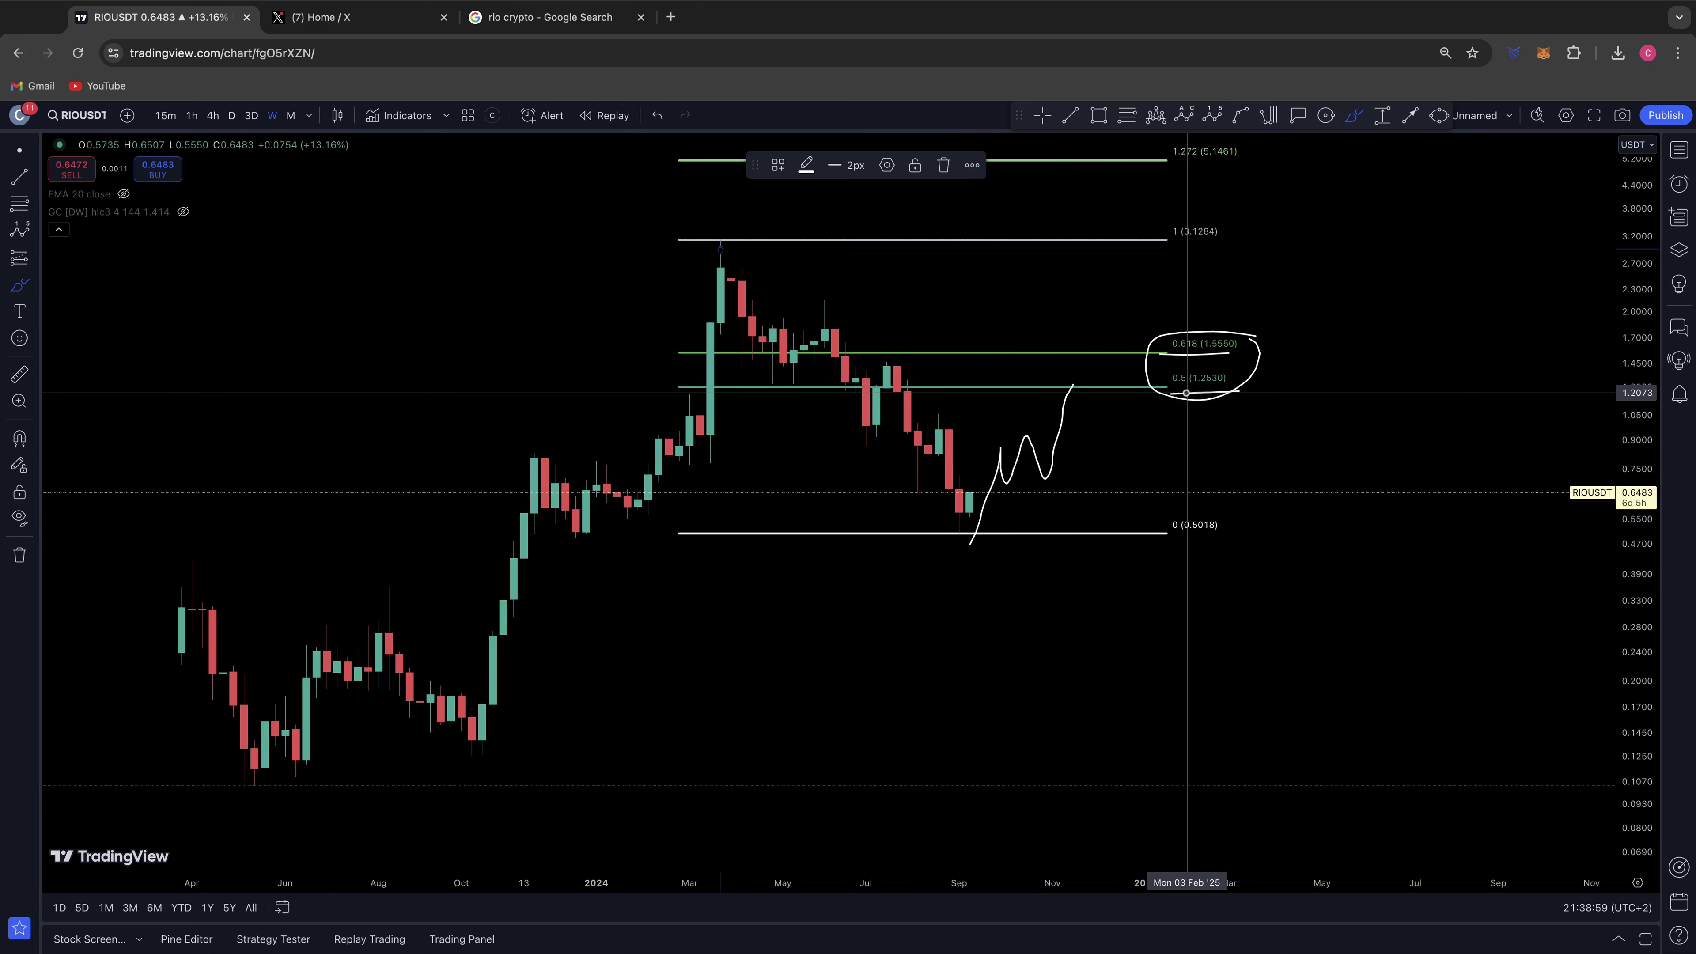
key(super+z)
key(super+z)
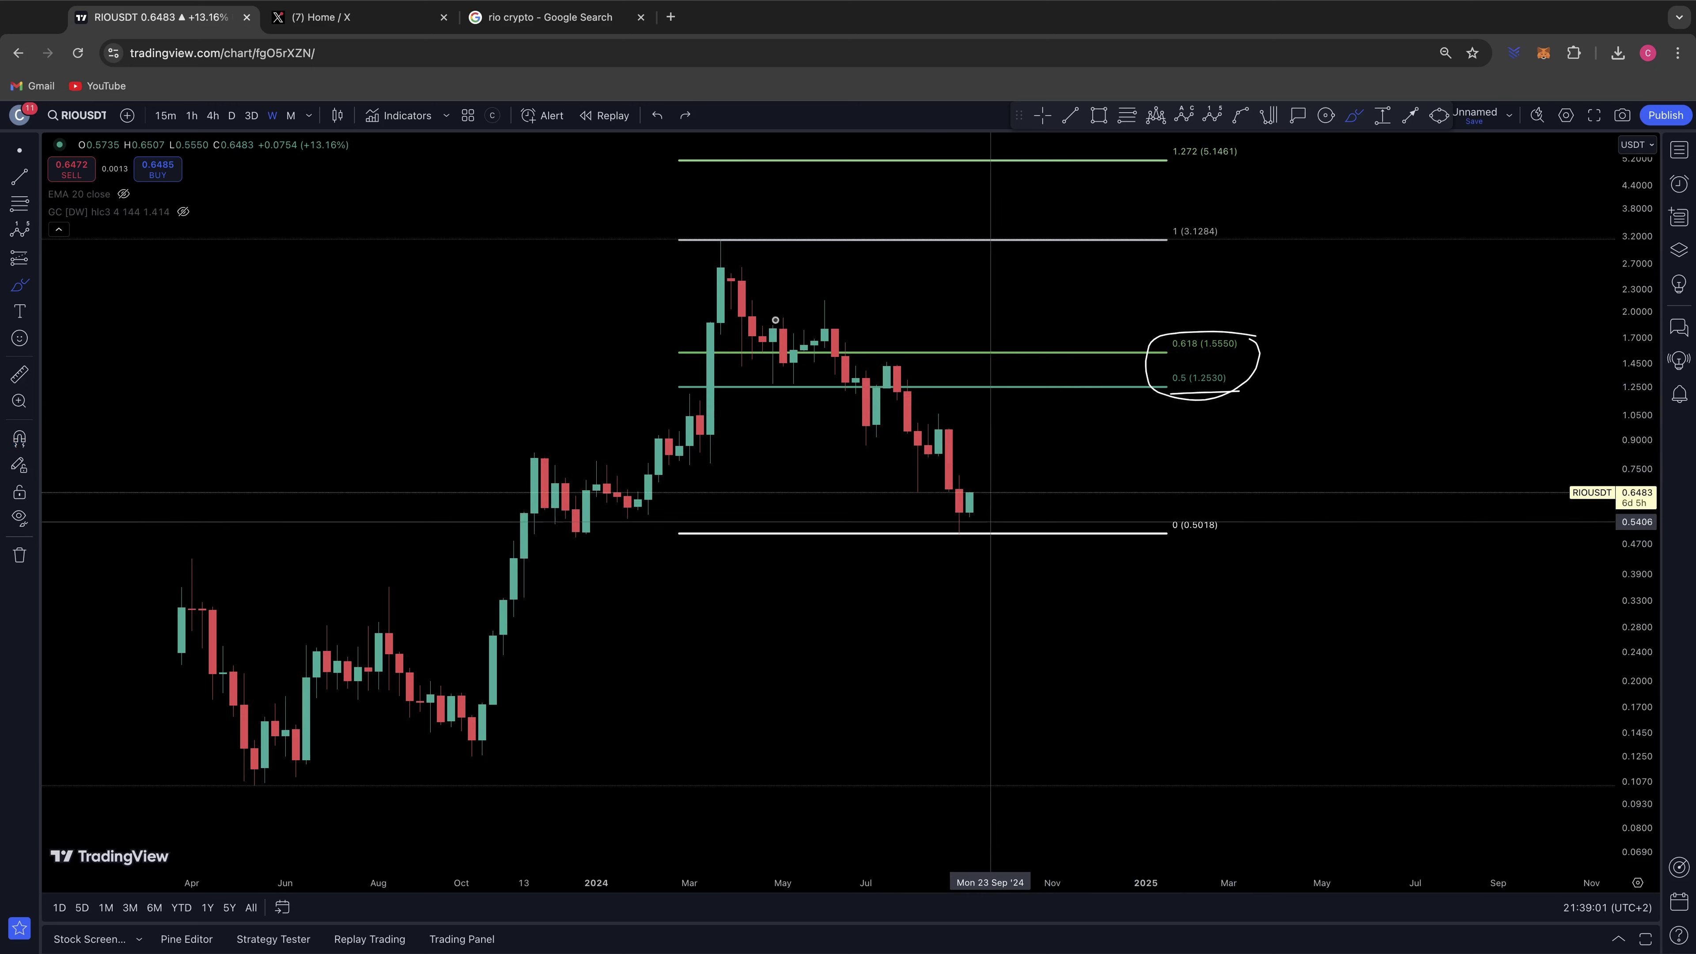
Trace the decline from the March 2024 peak with the Brush, circle the 0 level label and extend the path below that level.
mouse_move(713, 244)
mouse_down()
mouse_move(752, 351)
mouse_move(801, 388)
mouse_move(831, 324)
mouse_move(901, 381)
mouse_move(928, 491)
mouse_move(971, 481)
mouse_move(1021, 532)
mouse_up()
mouse_move(1213, 512)
mouse_down()
mouse_move(1169, 524)
mouse_move(1222, 534)
mouse_move(1186, 515)
mouse_up()
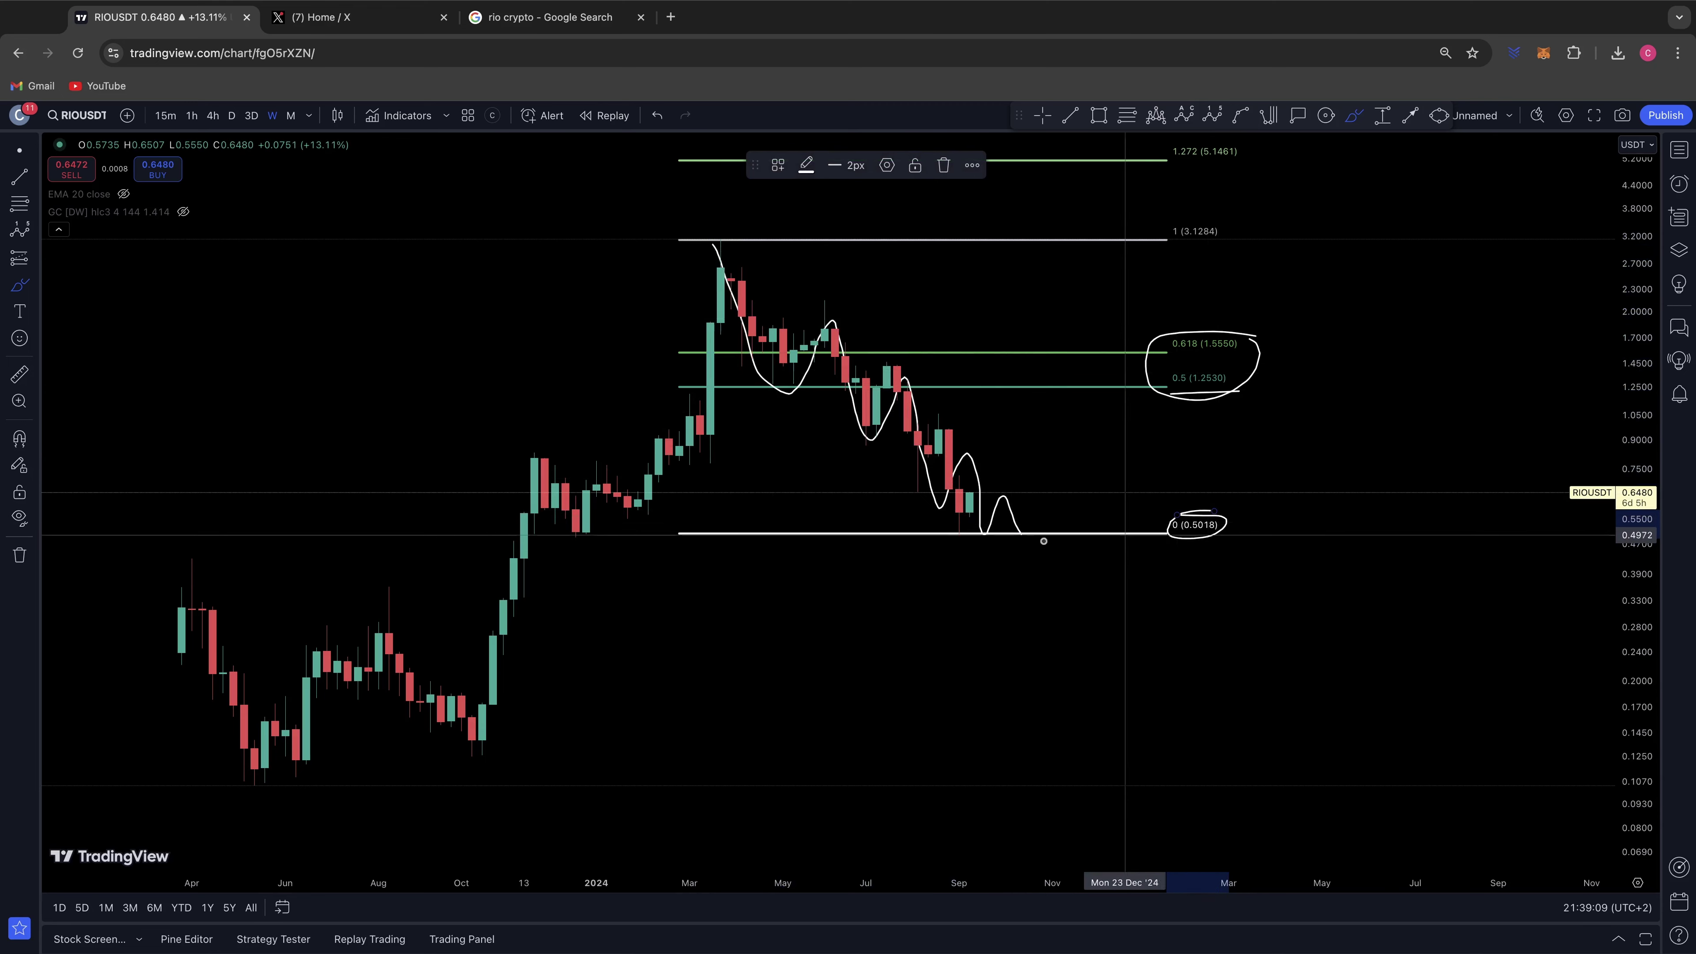
drag(1034, 556, 1101, 595)
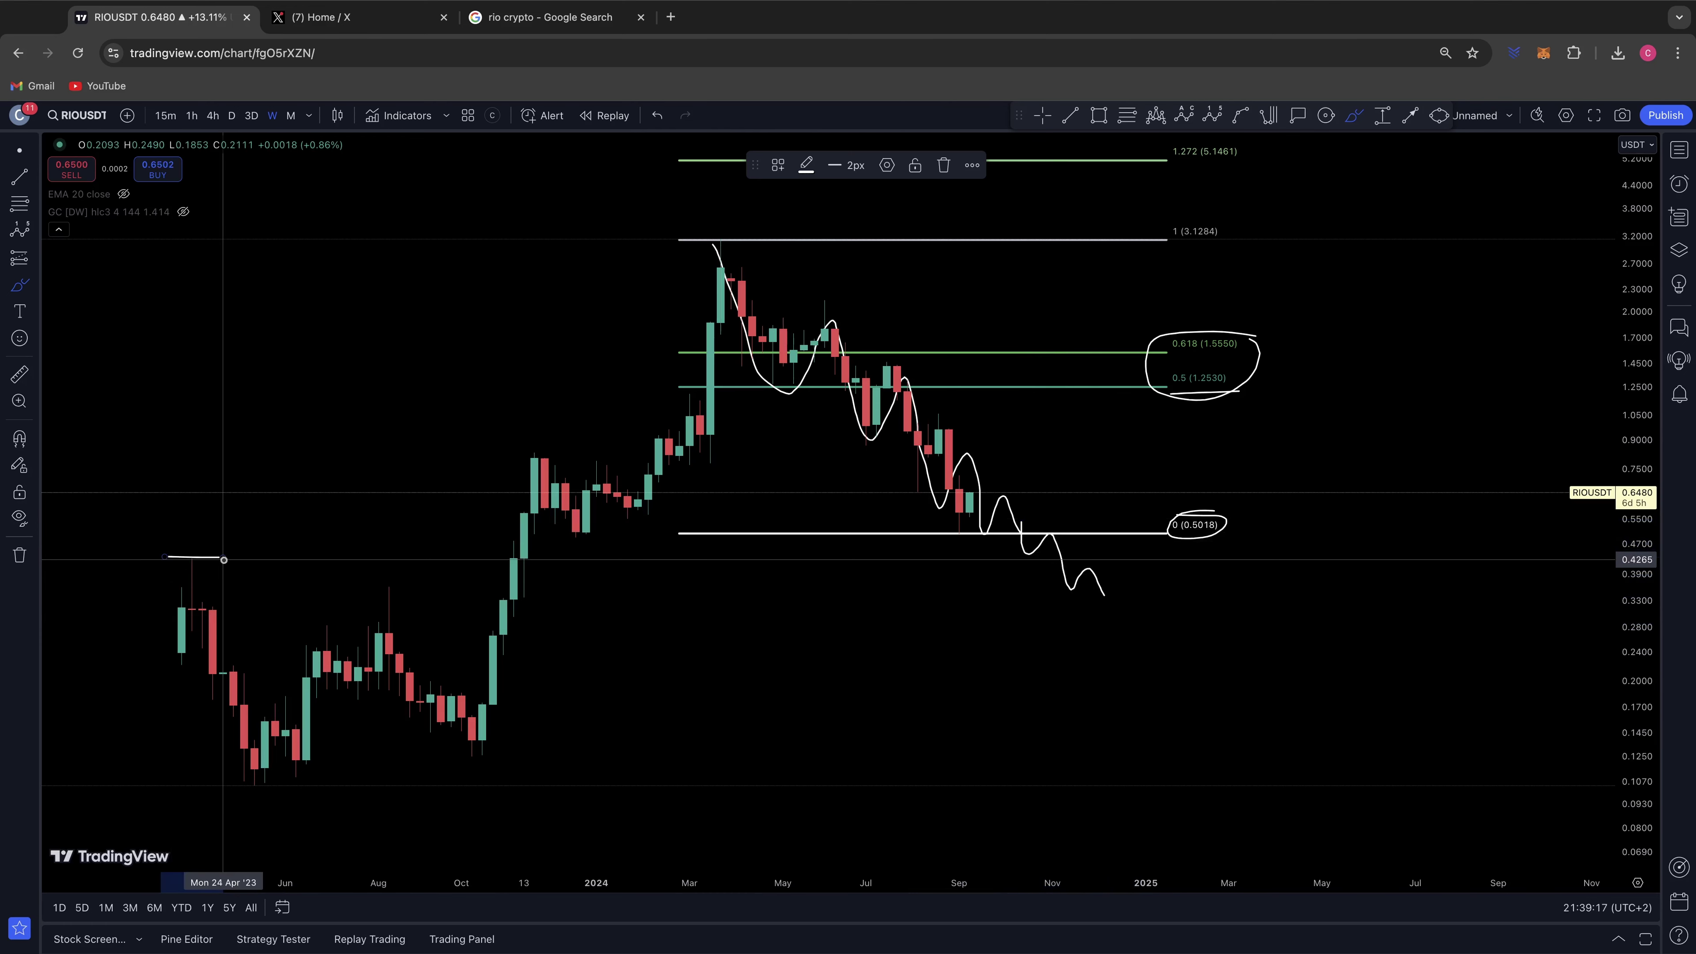
Remove all drawings from the chart.
right_click(814, 746)
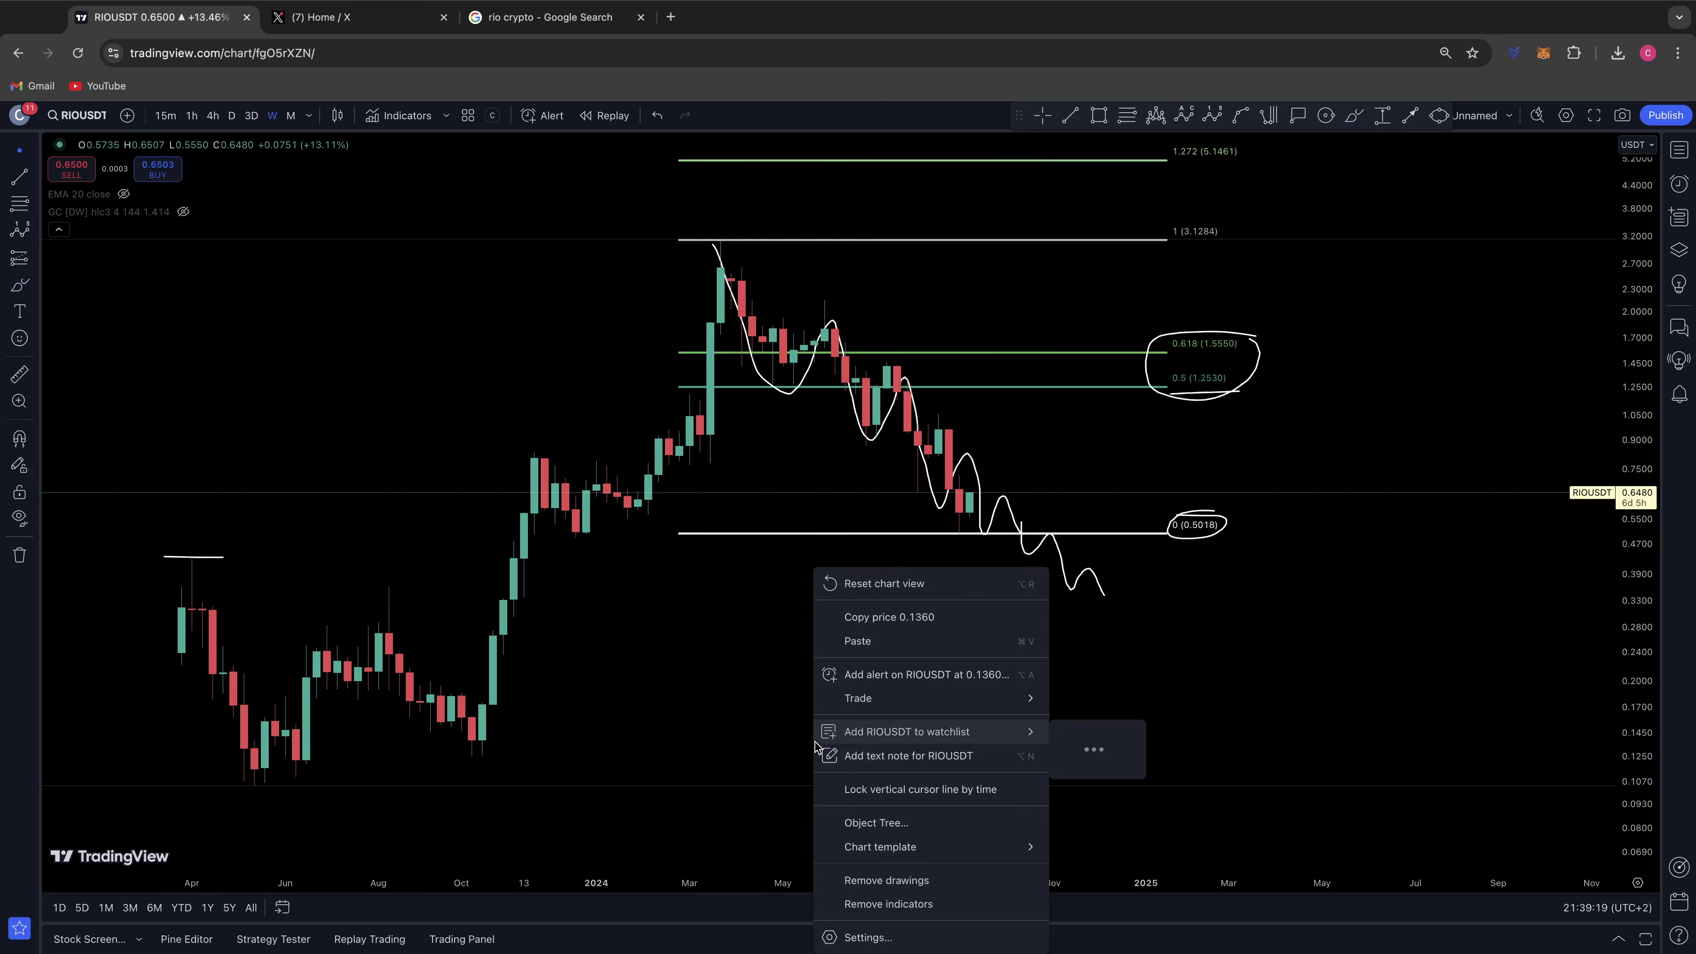
click(910, 882)
Draw a Fibonacci retracement from 0.4206 at 28 Apr '25 up to the March 2024 peak at about 3.16, starting at 19 Feb '24.
scroll(867, 768, down, 2)
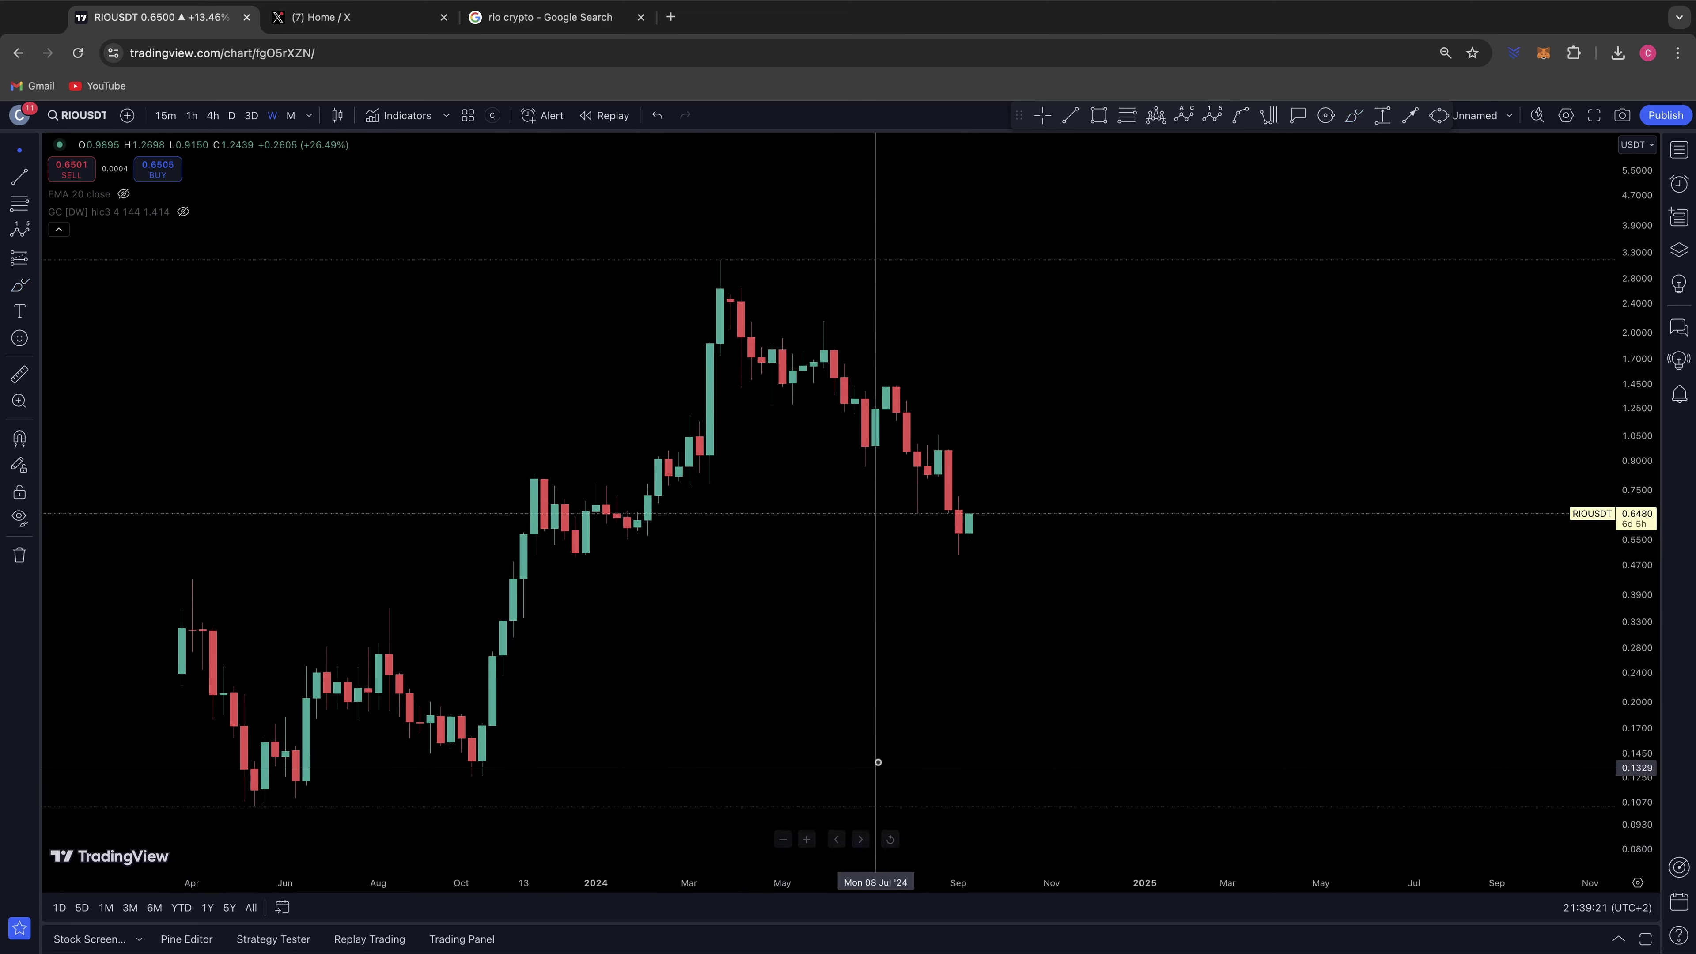
scroll(1458, 675, down, 2)
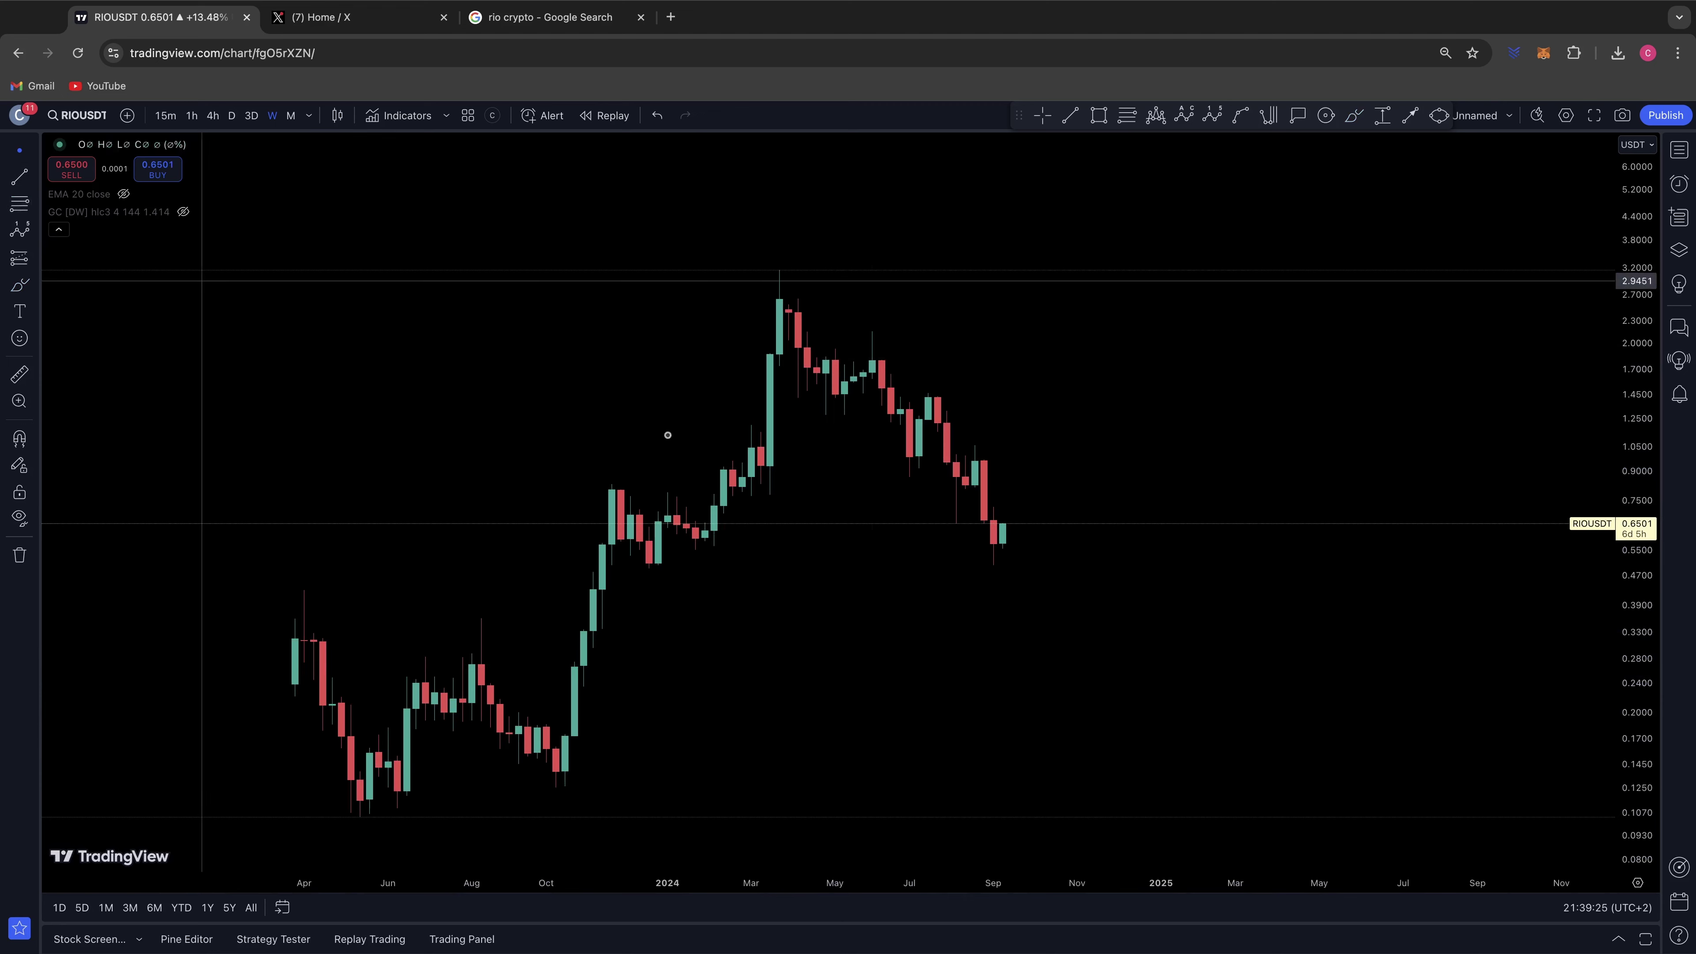
key(alt+h)
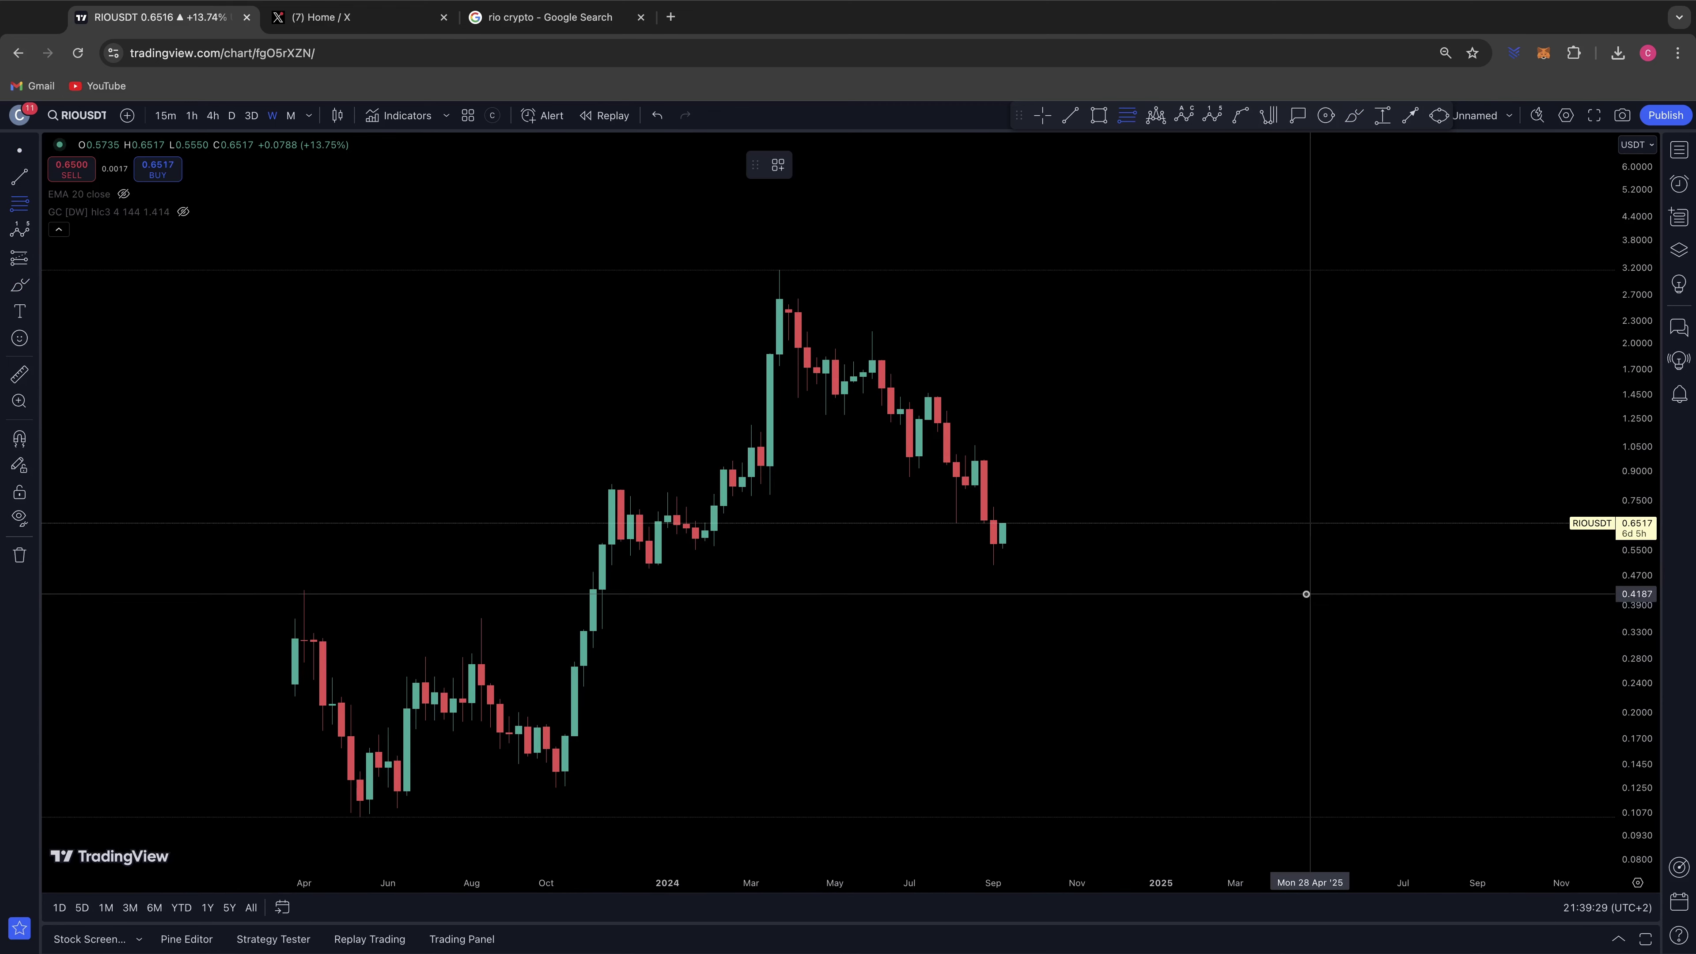
drag(1303, 593, 732, 270)
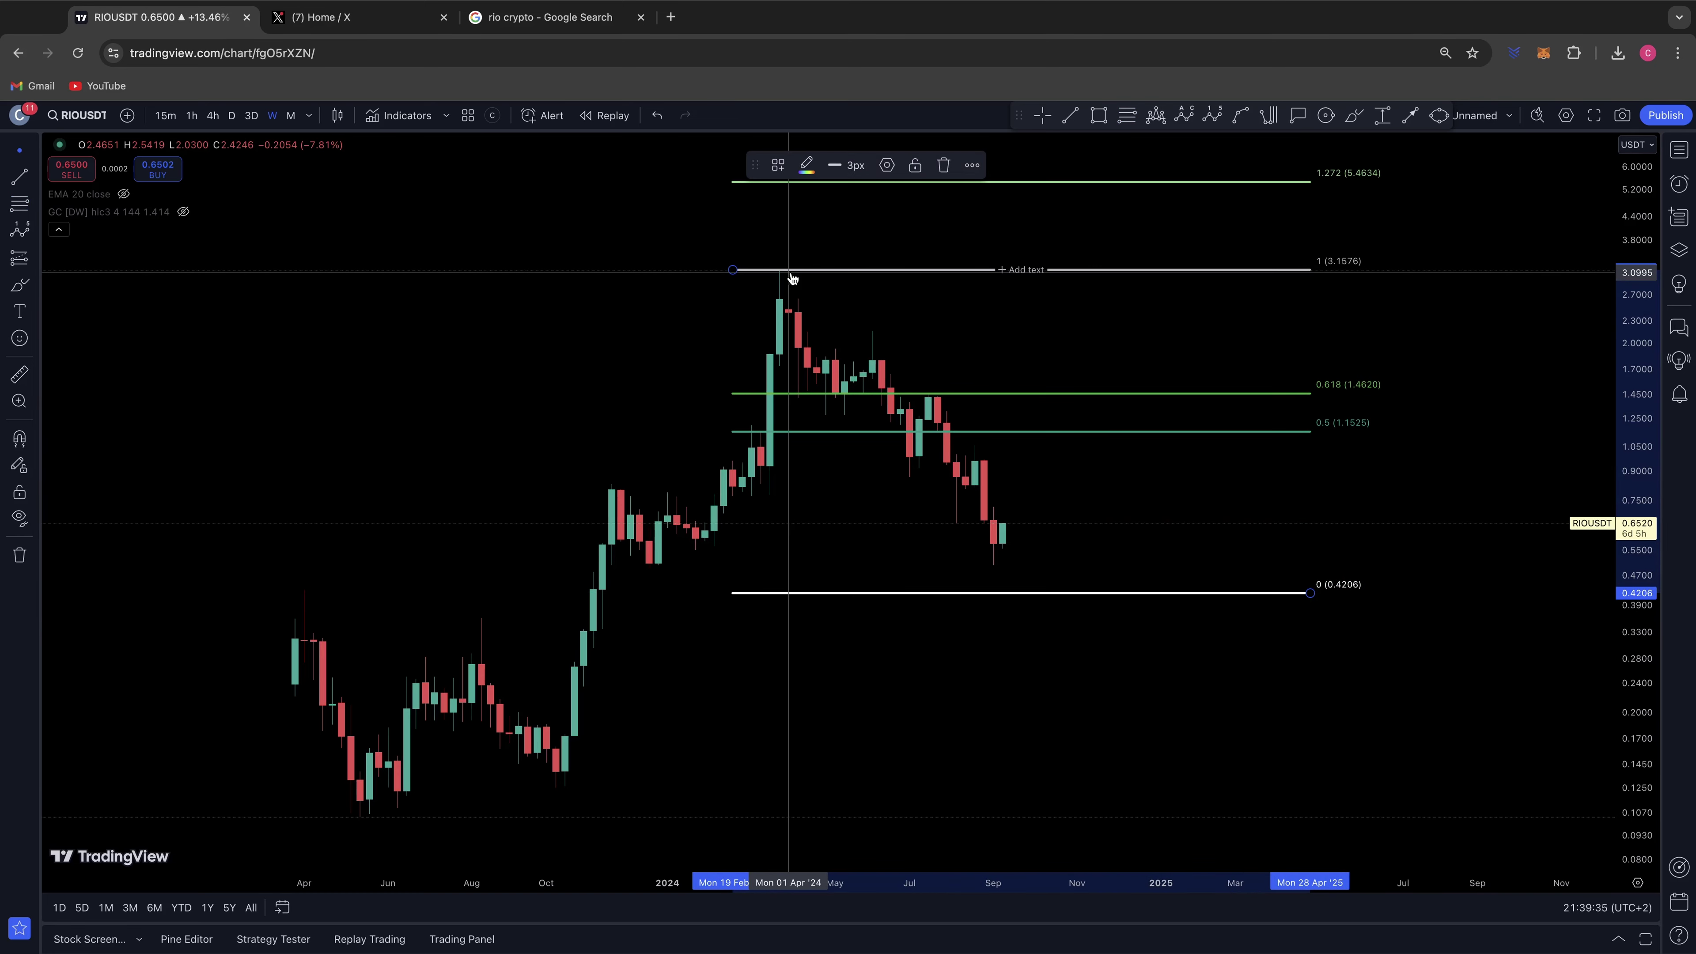
drag(548, 325, 466, 374)
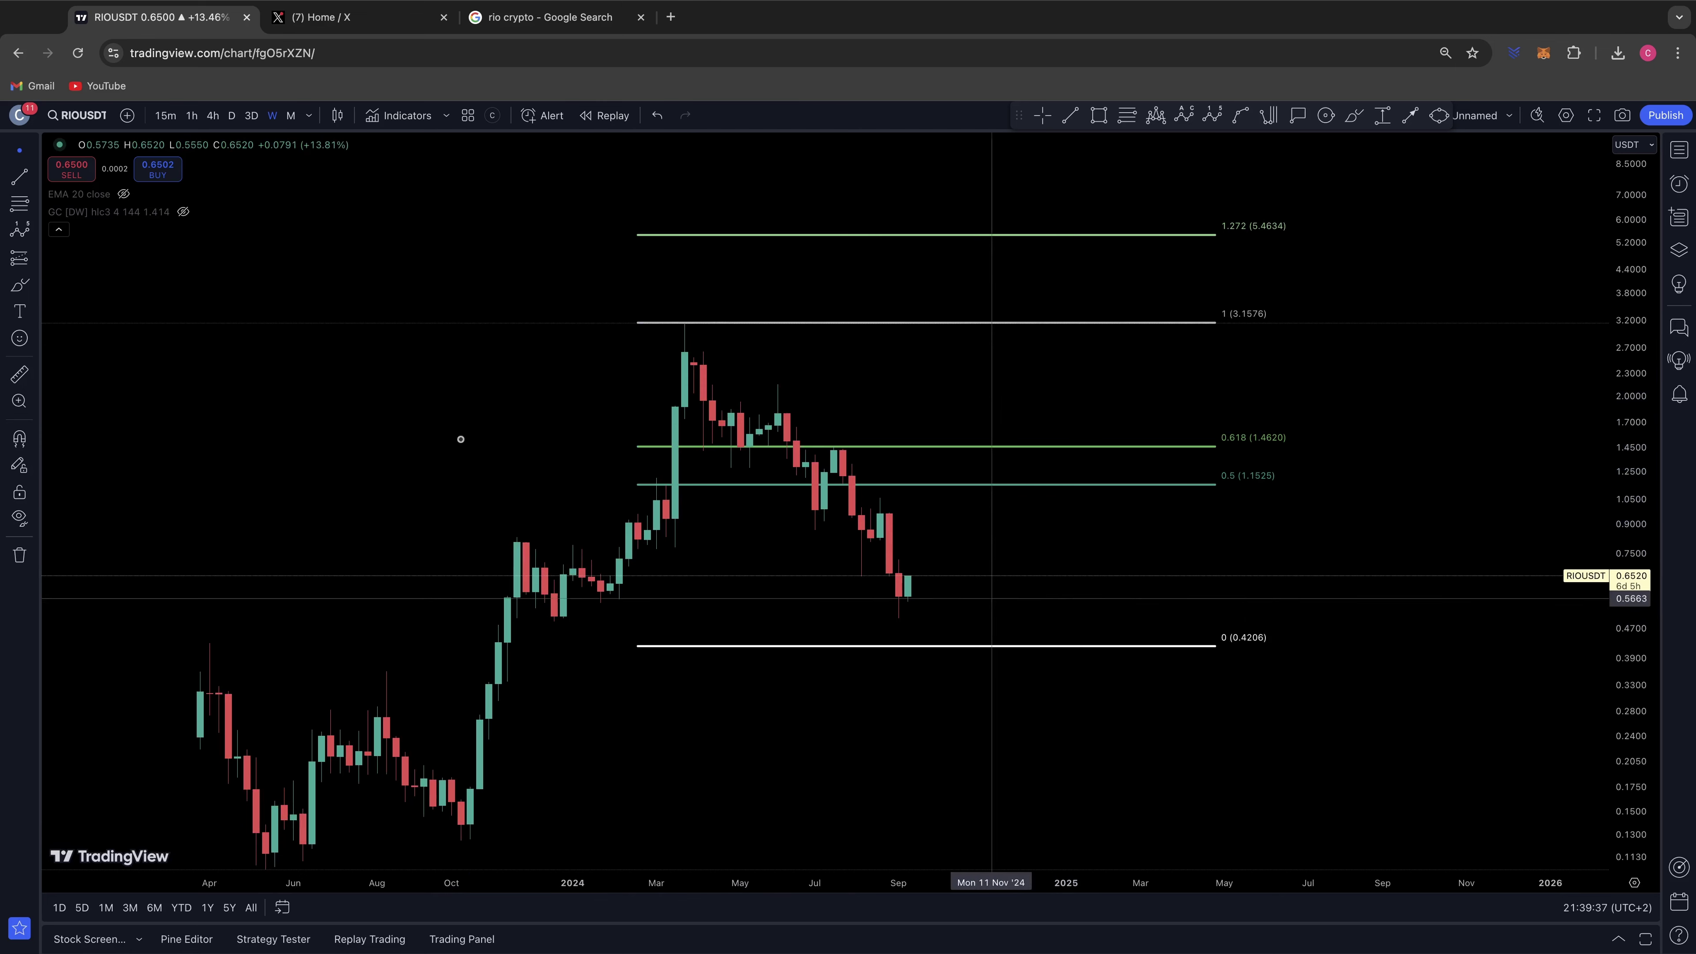
Sketch a zigzag price path with the Brush from the September 2024 low down to the 0 level, and circle its end there.
click(31, 289)
click(79, 302)
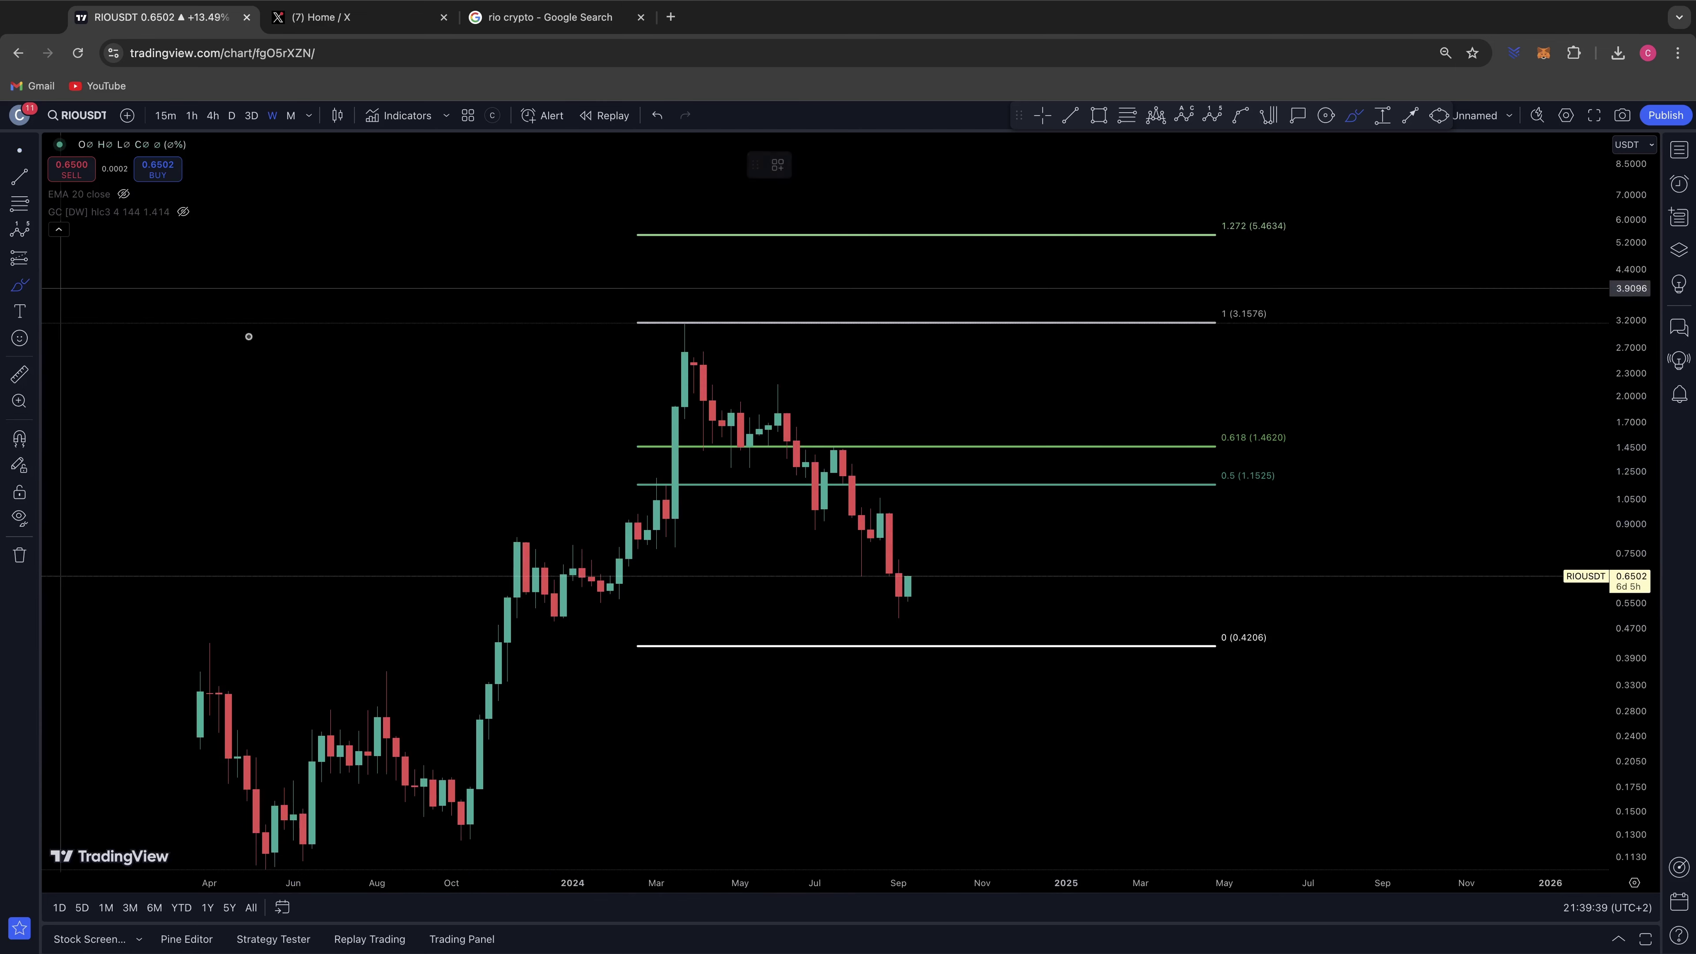
mouse_move(899, 612)
mouse_down()
mouse_move(926, 537)
mouse_move(973, 651)
mouse_move(994, 639)
mouse_move(982, 628)
mouse_up()
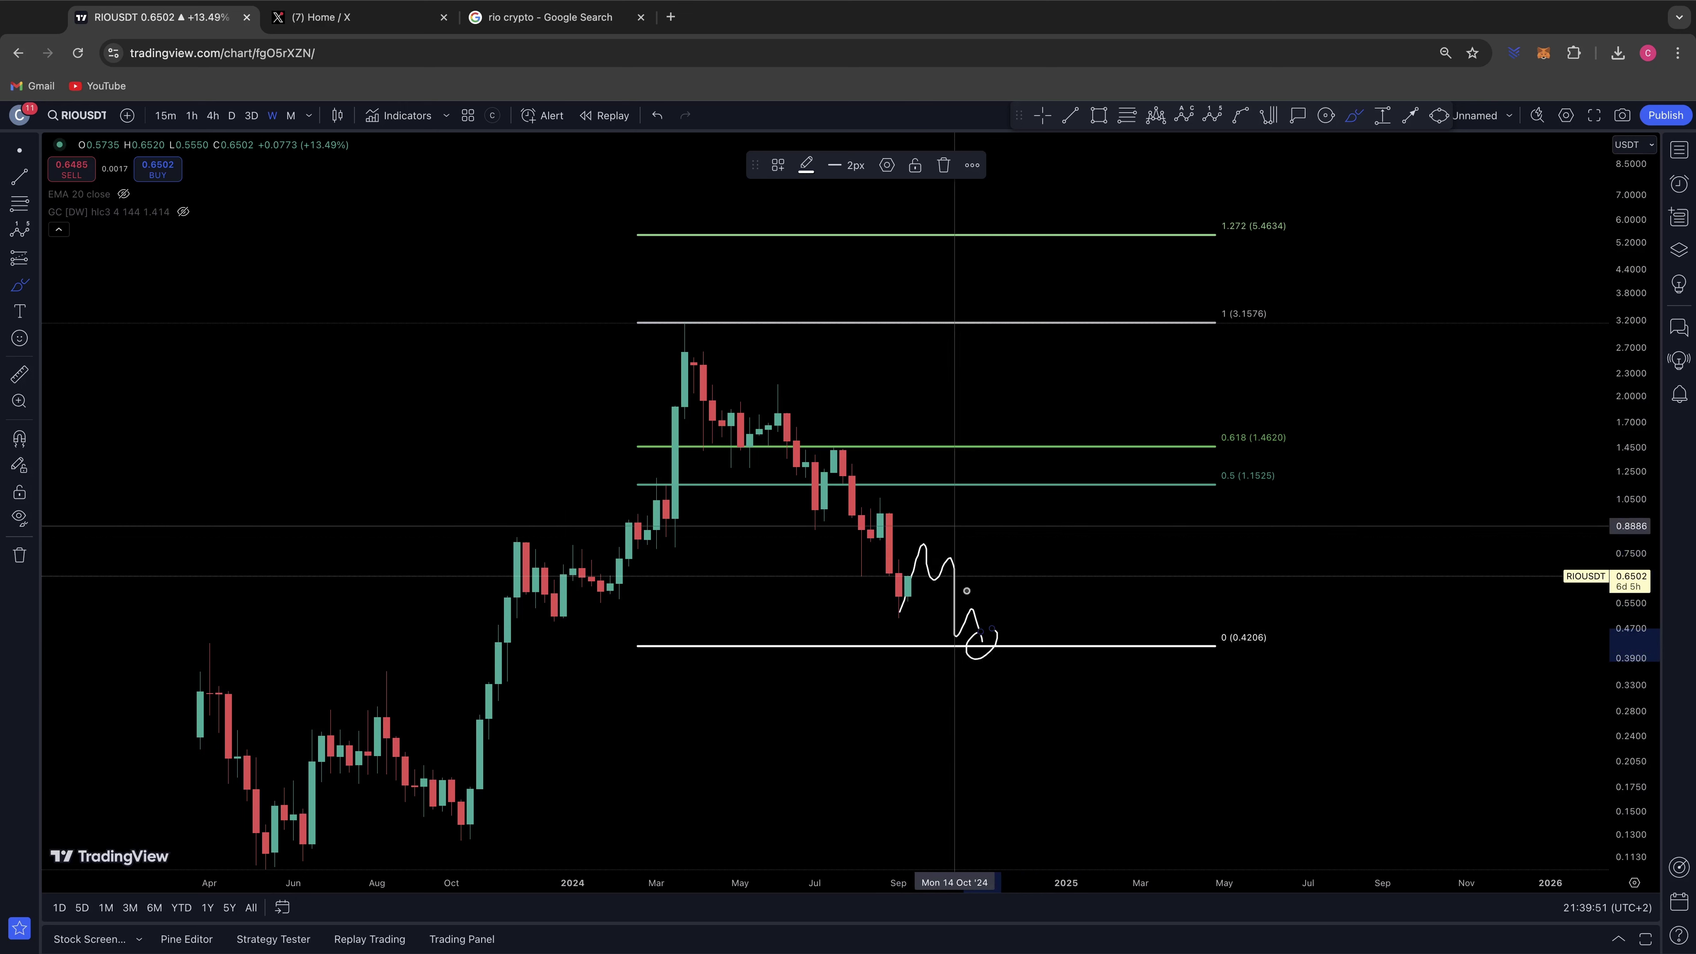
Circle the 0.5 and 0.618 labels and the March 2024 peak, and underline the 1, 0, 1.272 and 1.618 labels with the Brush.
mouse_move(1297, 423)
mouse_down()
mouse_move(1205, 427)
mouse_move(1265, 485)
mouse_move(1296, 423)
mouse_up()
mouse_move(668, 304)
mouse_down()
mouse_move(655, 334)
mouse_move(667, 305)
mouse_up()
drag(1214, 334, 1313, 332)
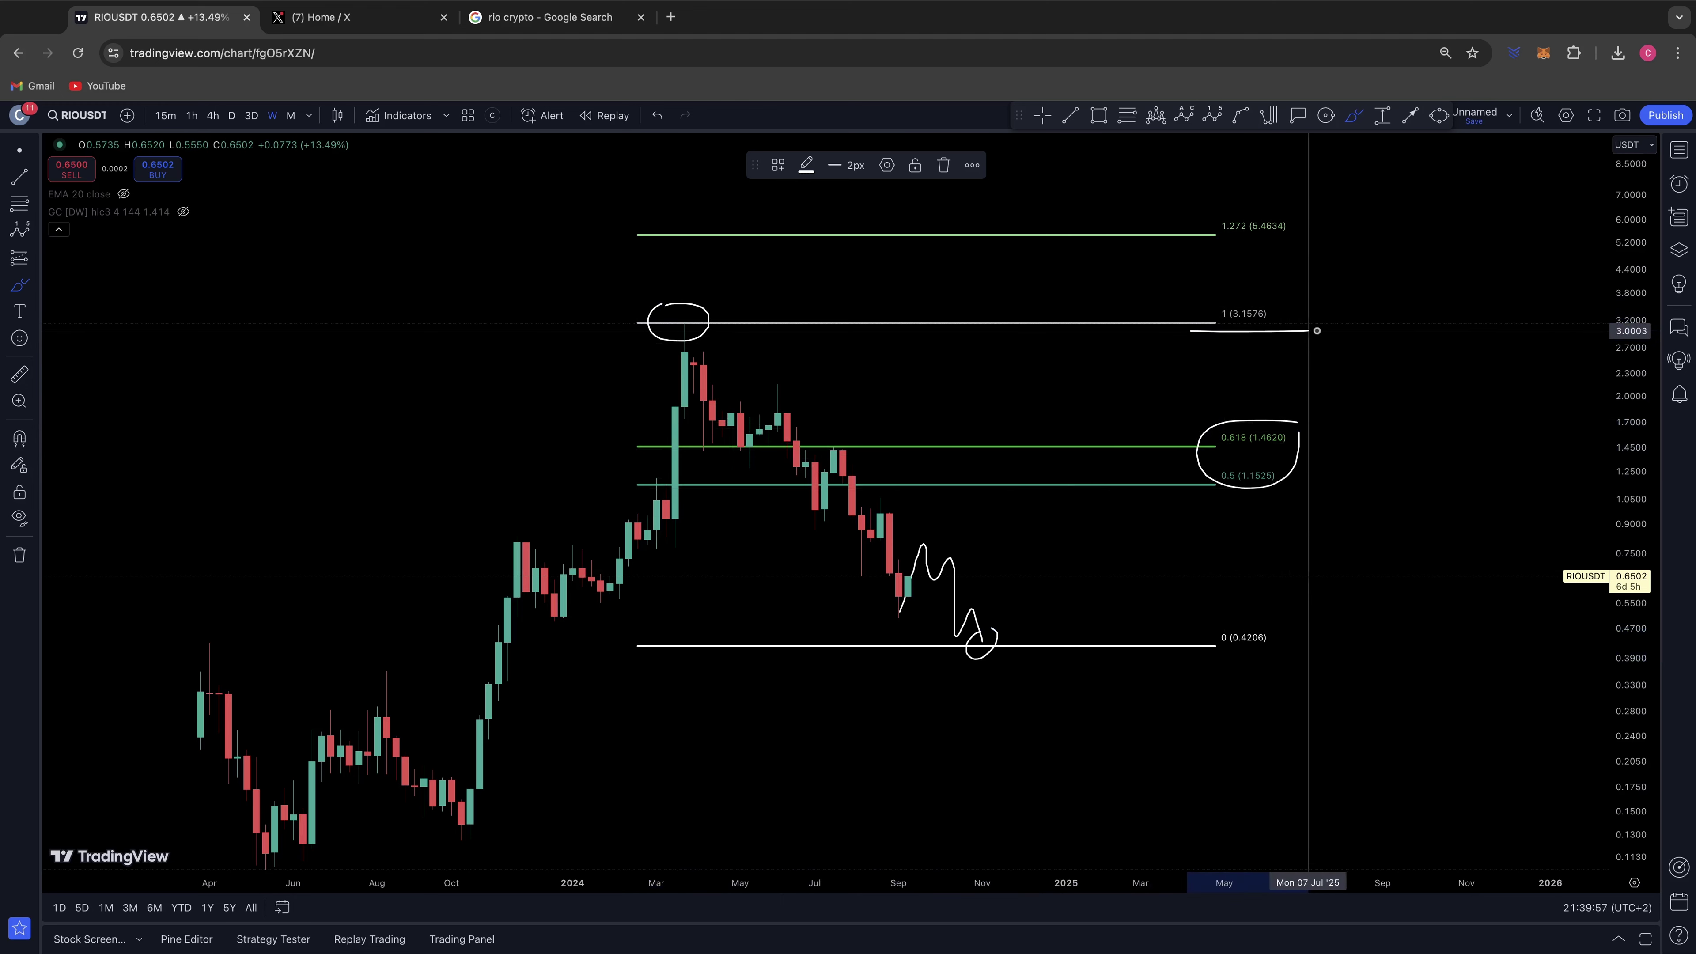
scroll(1527, 504, down, 3)
scroll(1527, 504, down, 2)
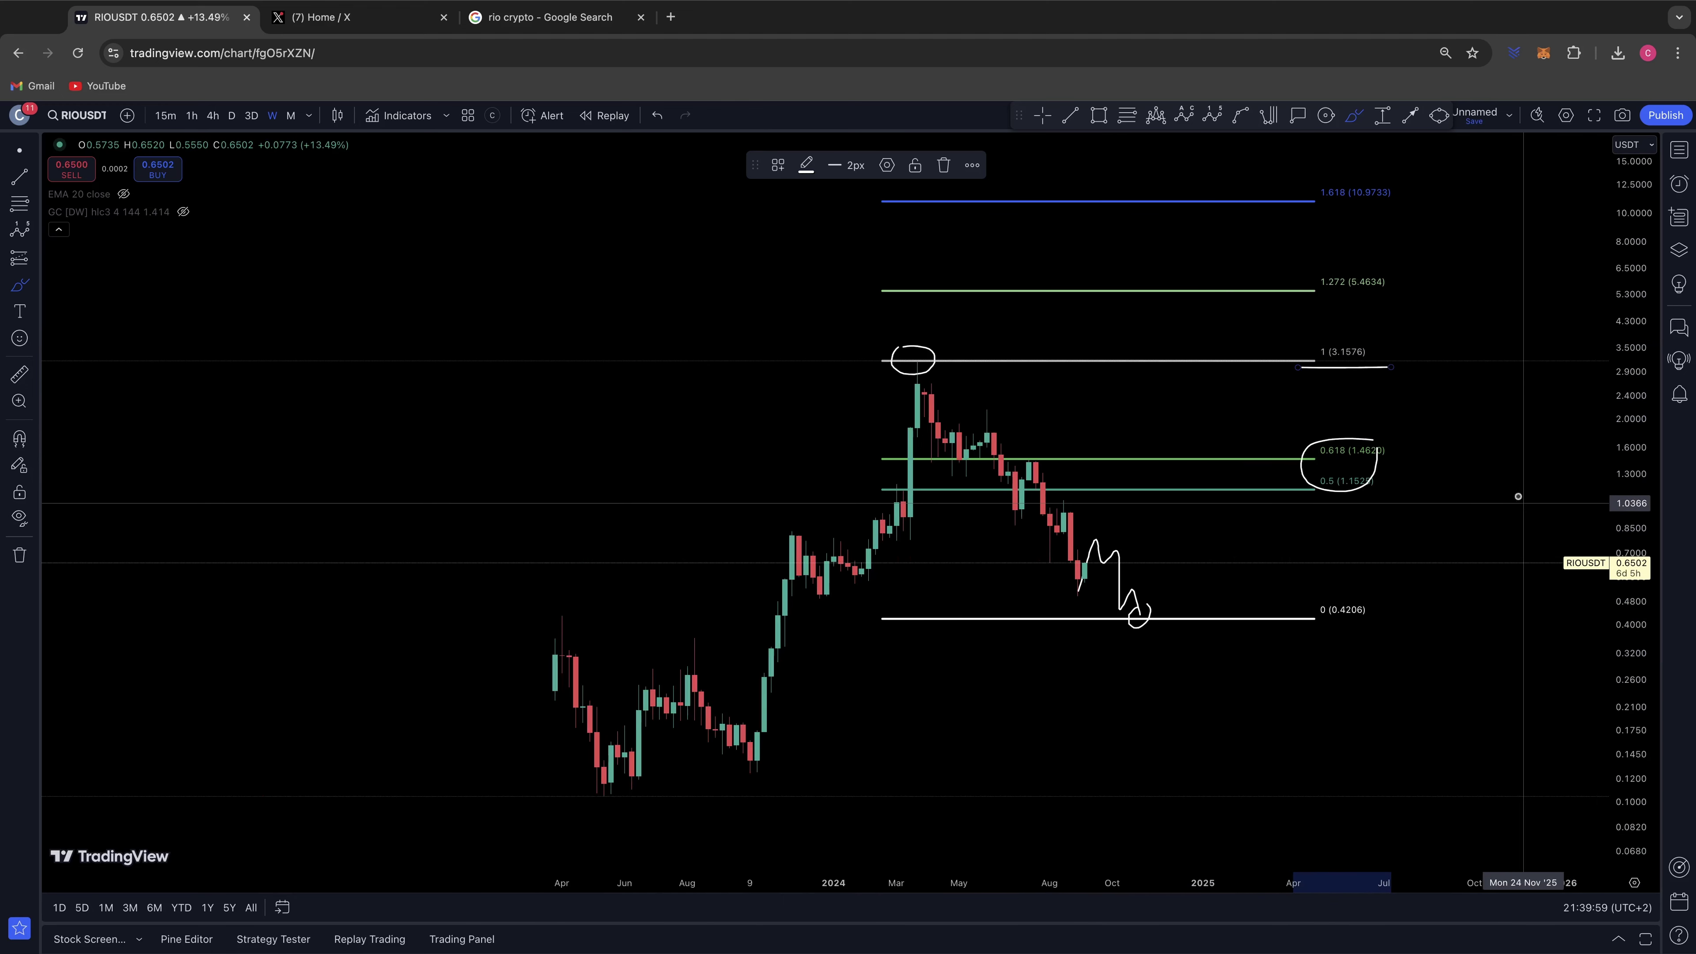
drag(663, 341, 439, 431)
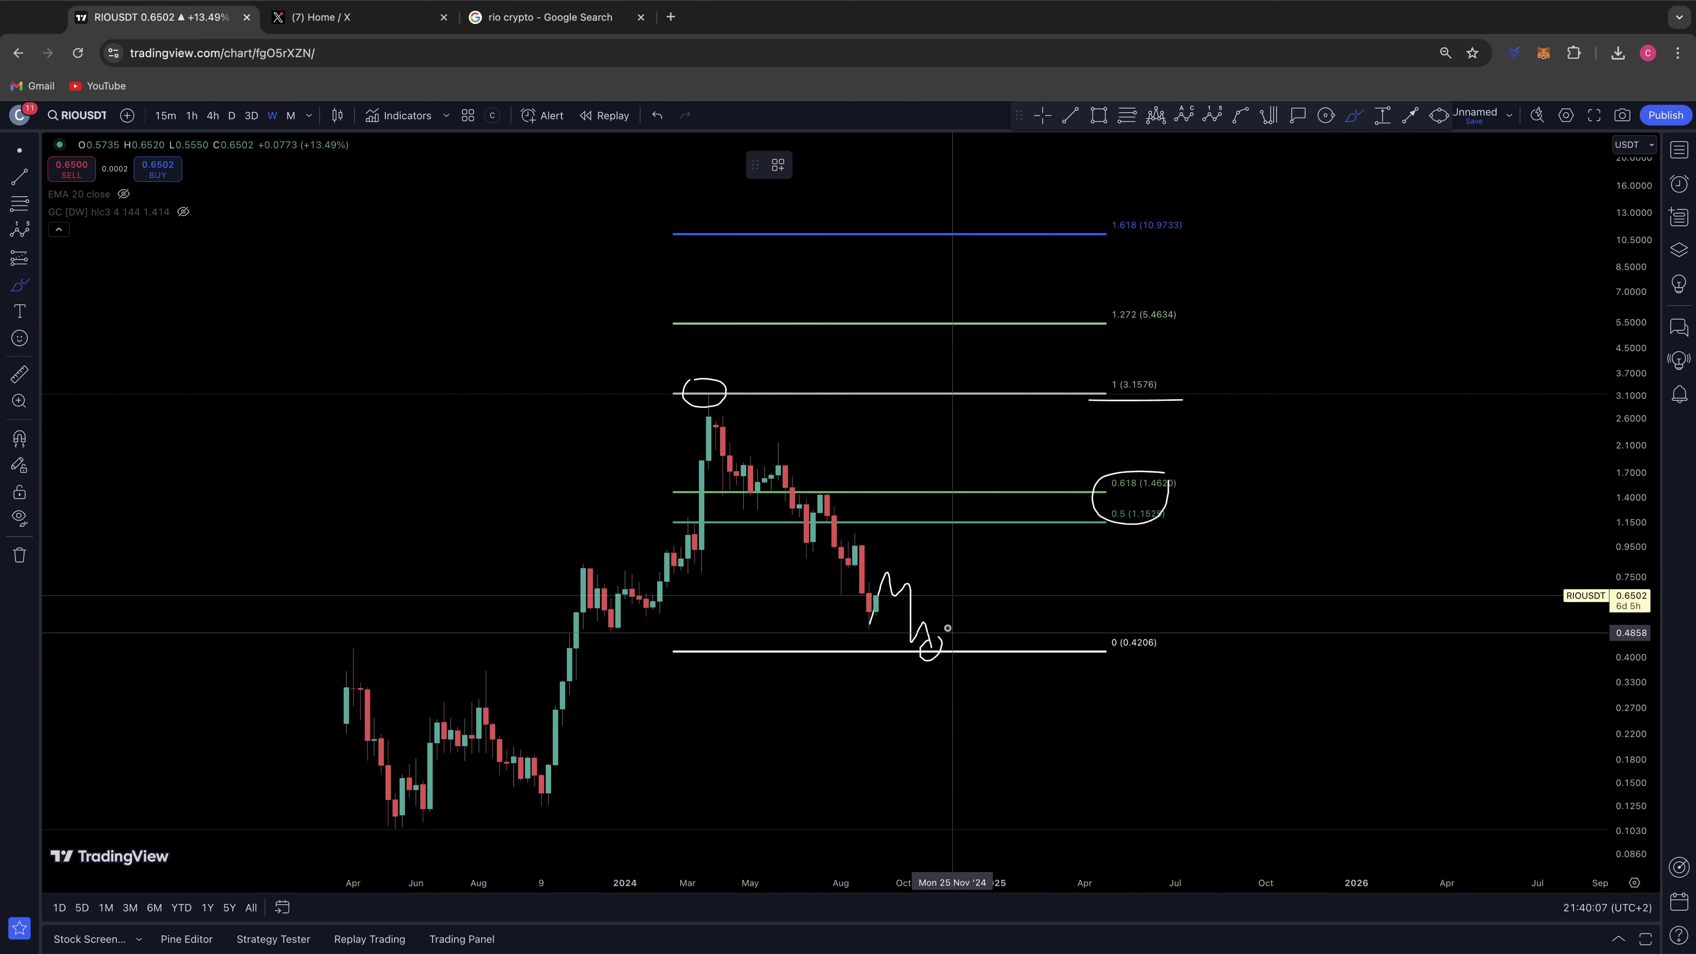
drag(1115, 655, 1175, 654)
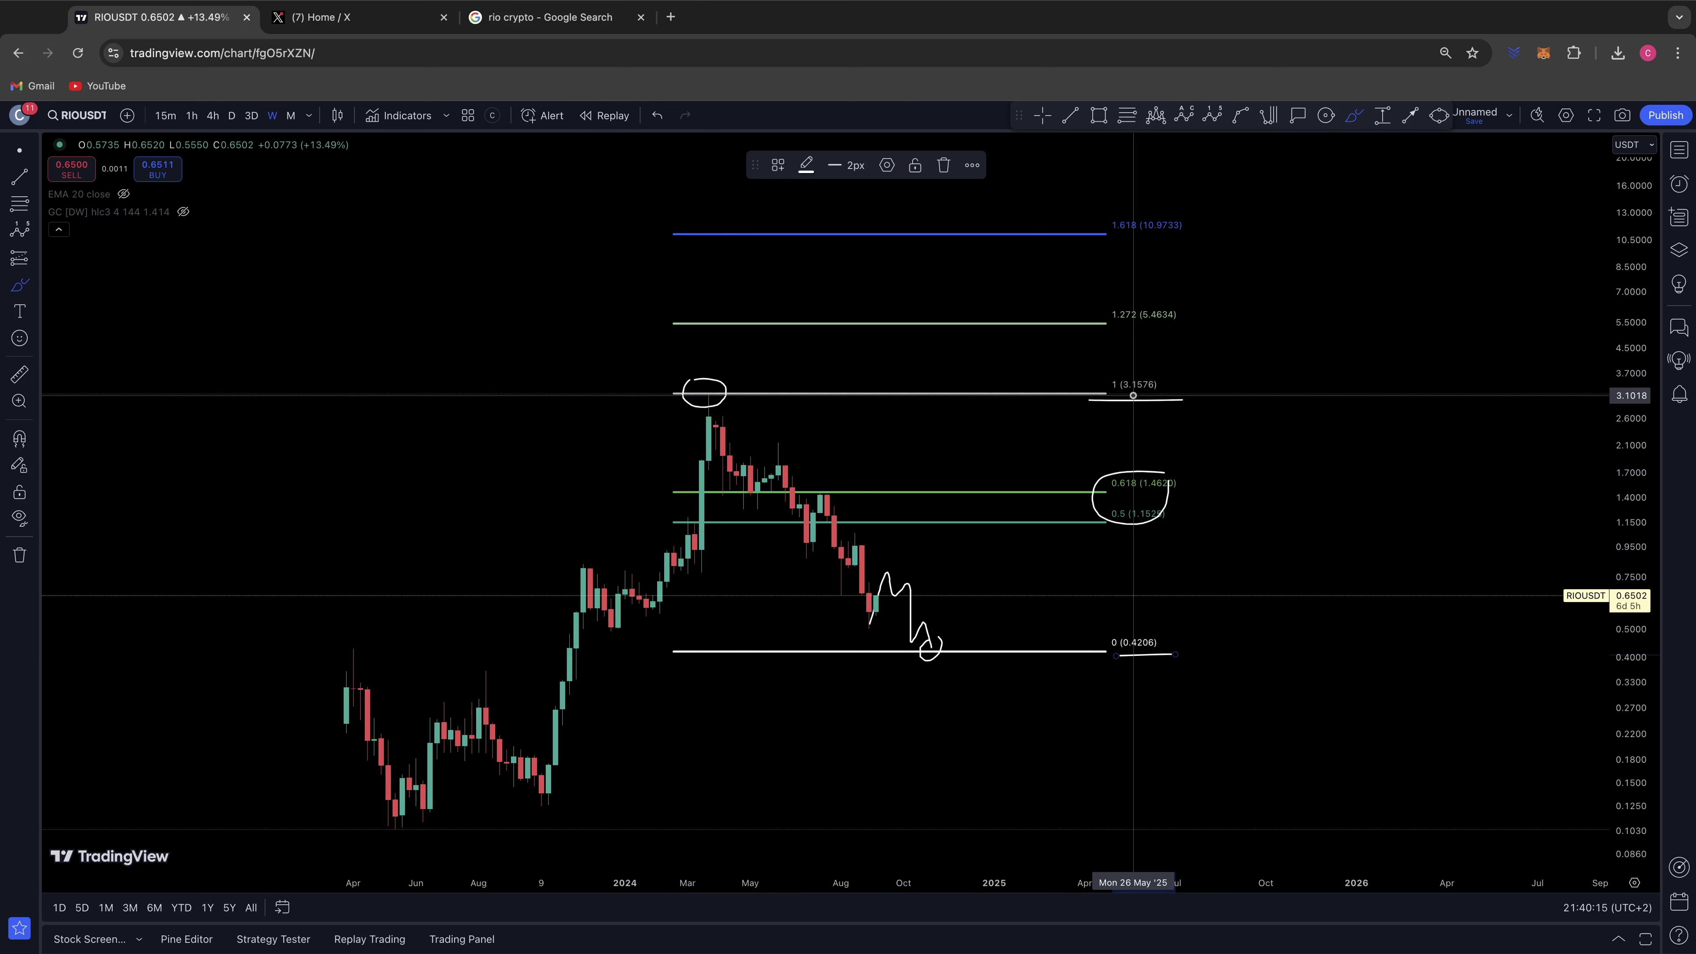
drag(1182, 326, 1110, 326)
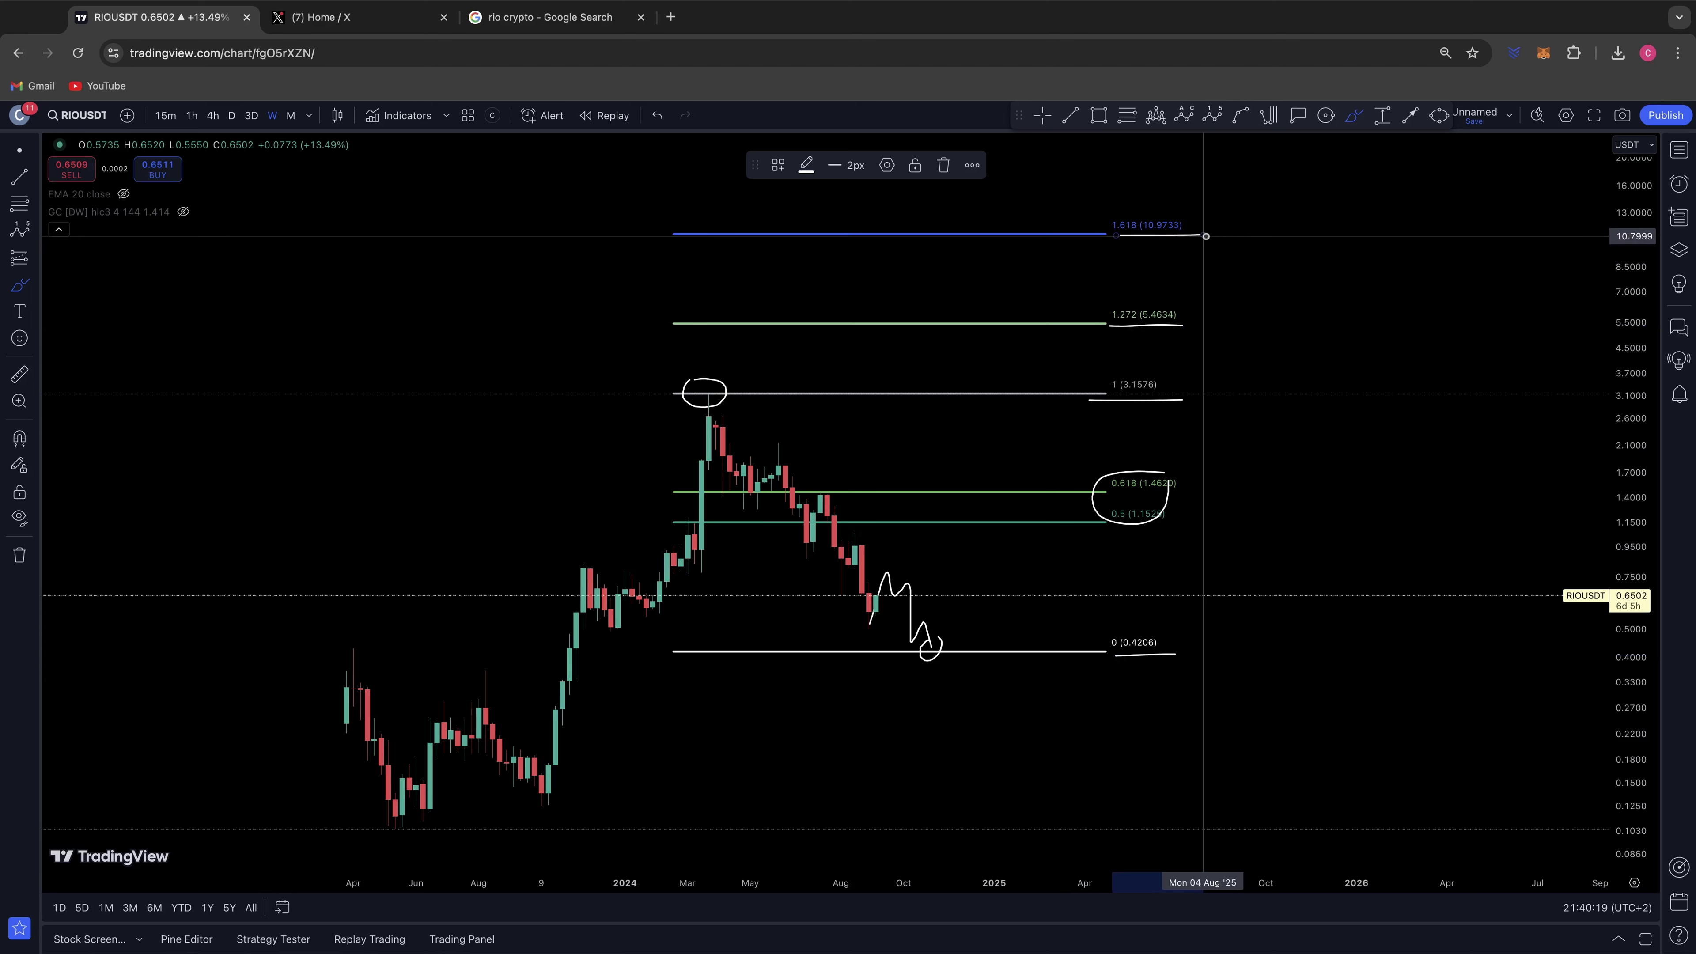
Measure the price move from the circled low at the 0 level up to the 1.618 level, and clear the measurement.
click(21, 374)
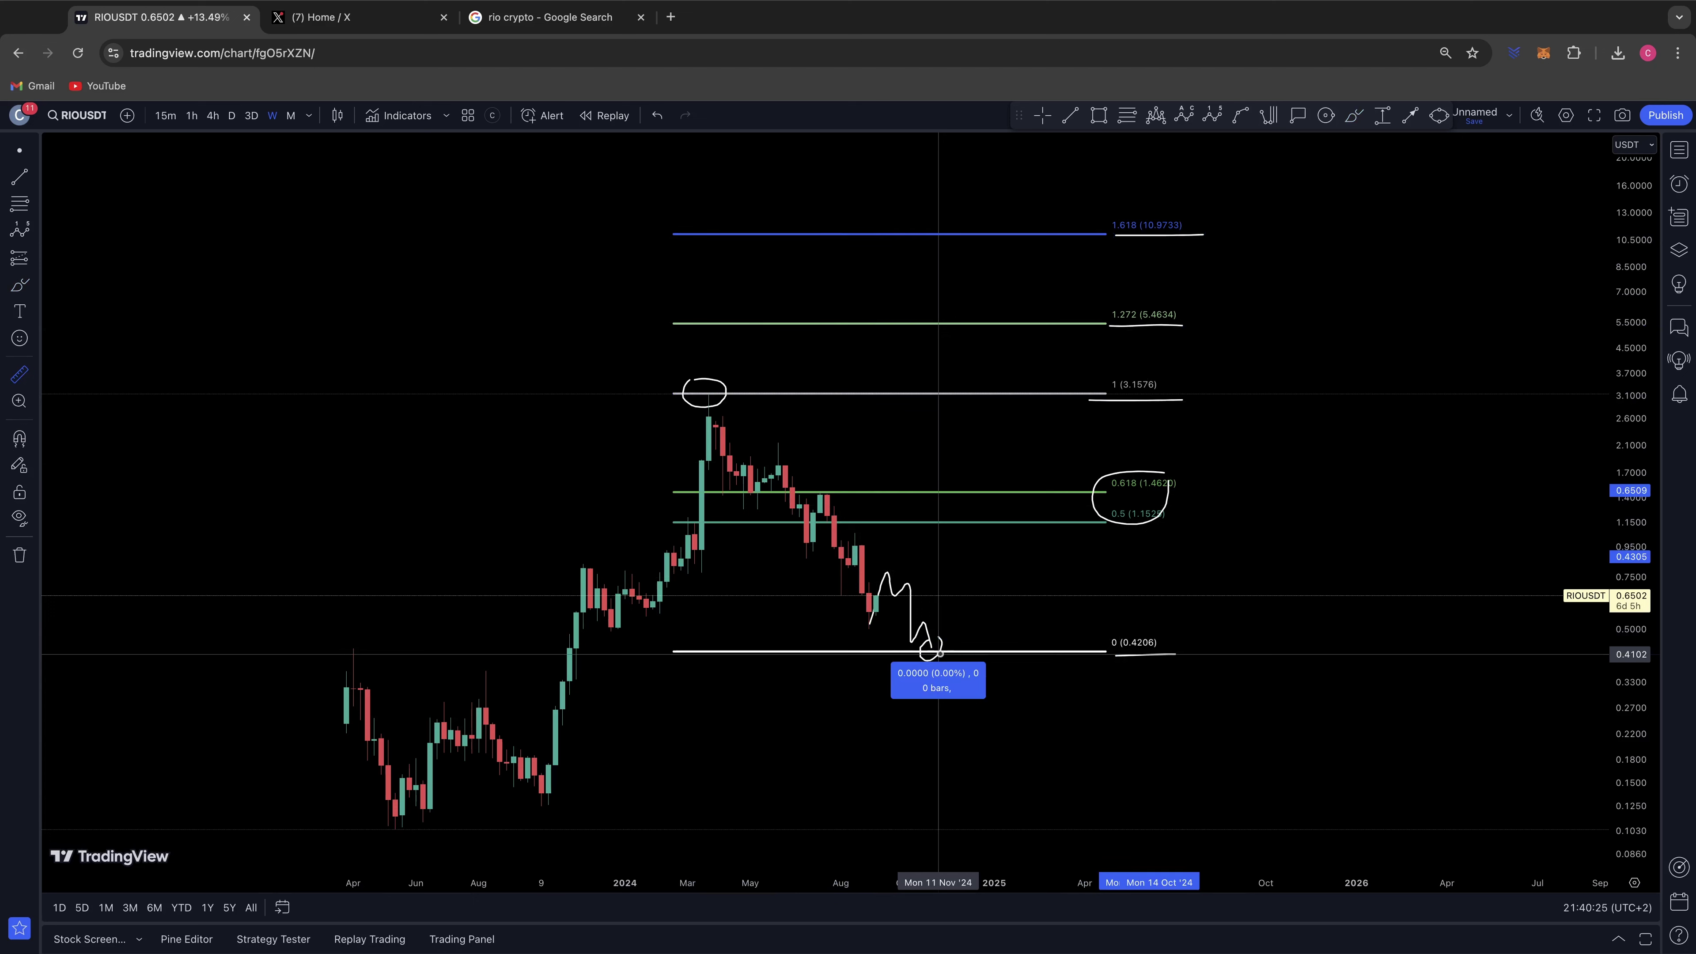
drag(939, 653, 994, 233)
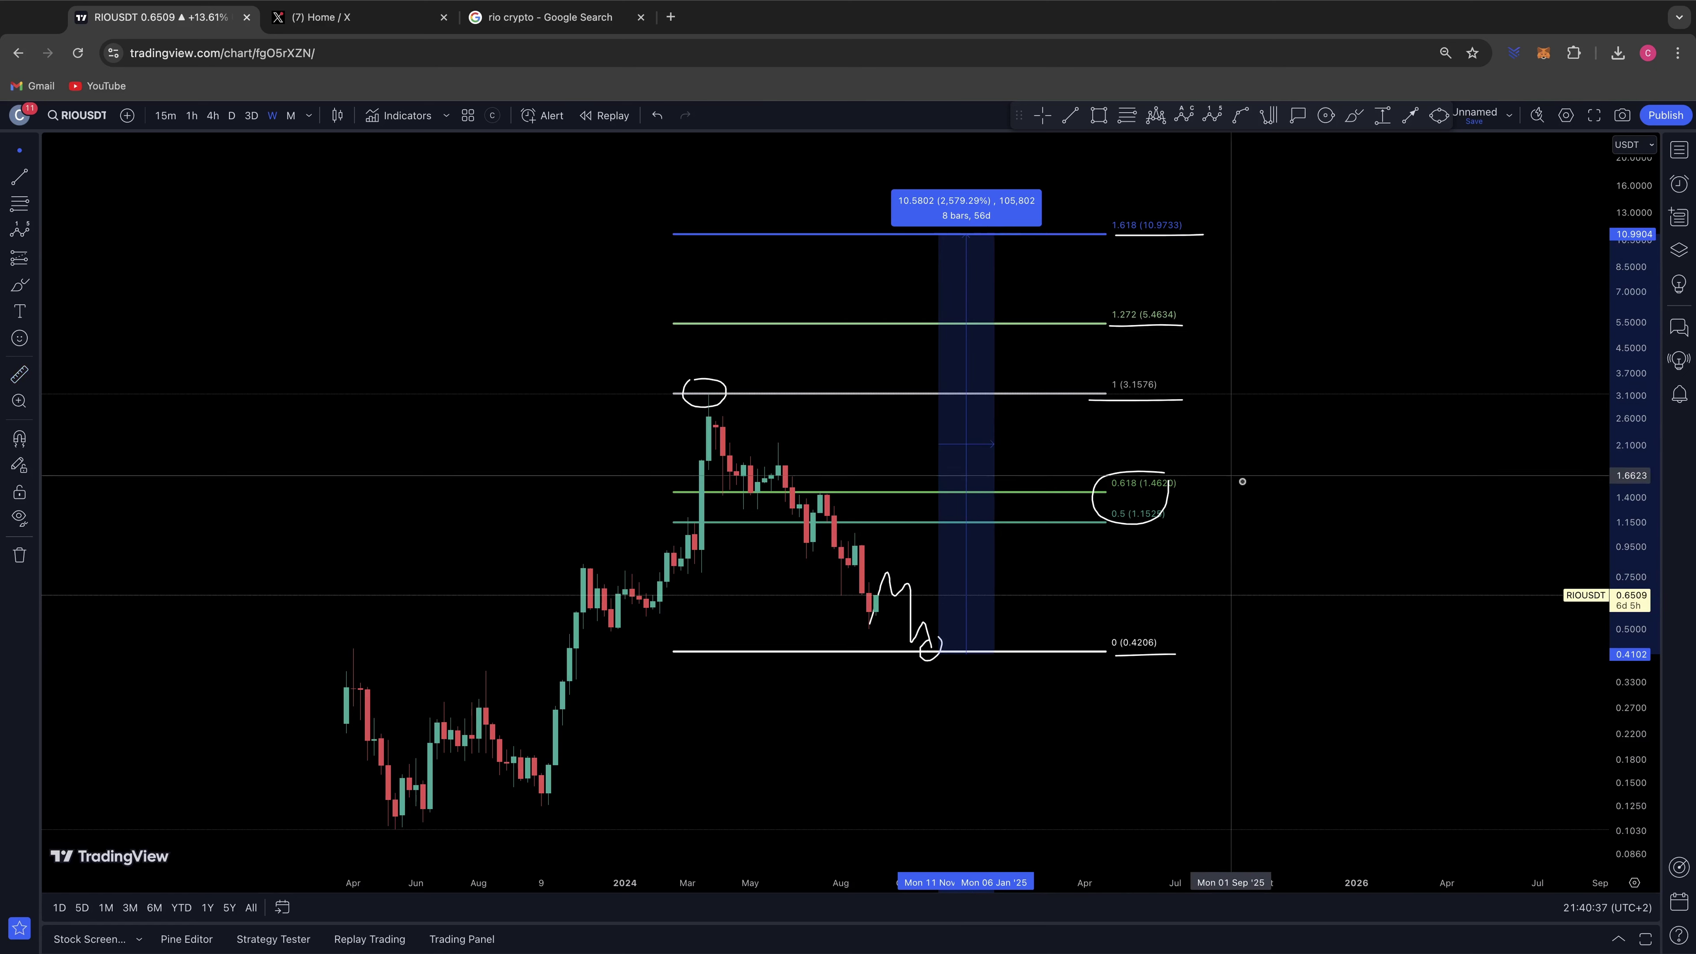
click(996, 241)
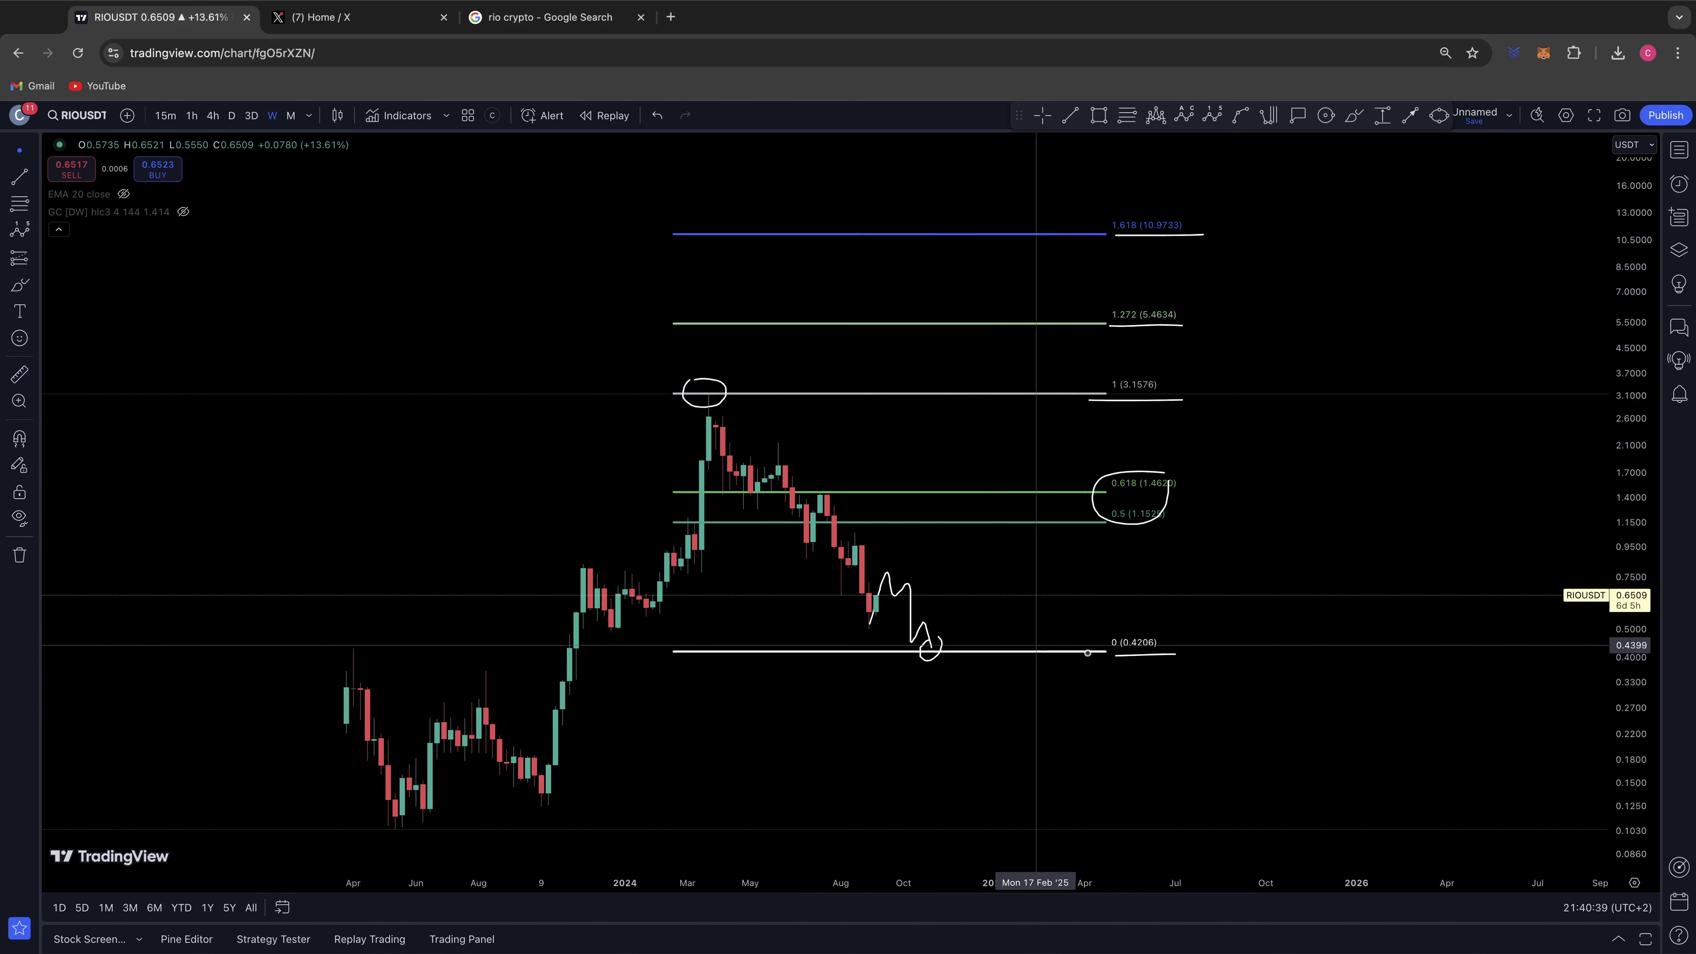
Raise the Fibonacci retracement's 0 level to 0.5031 at 28 Apr '25, and close the advertisement.
mouse_move(1104, 652)
mouse_down()
mouse_move(1107, 607)
mouse_move(1107, 628)
mouse_up()
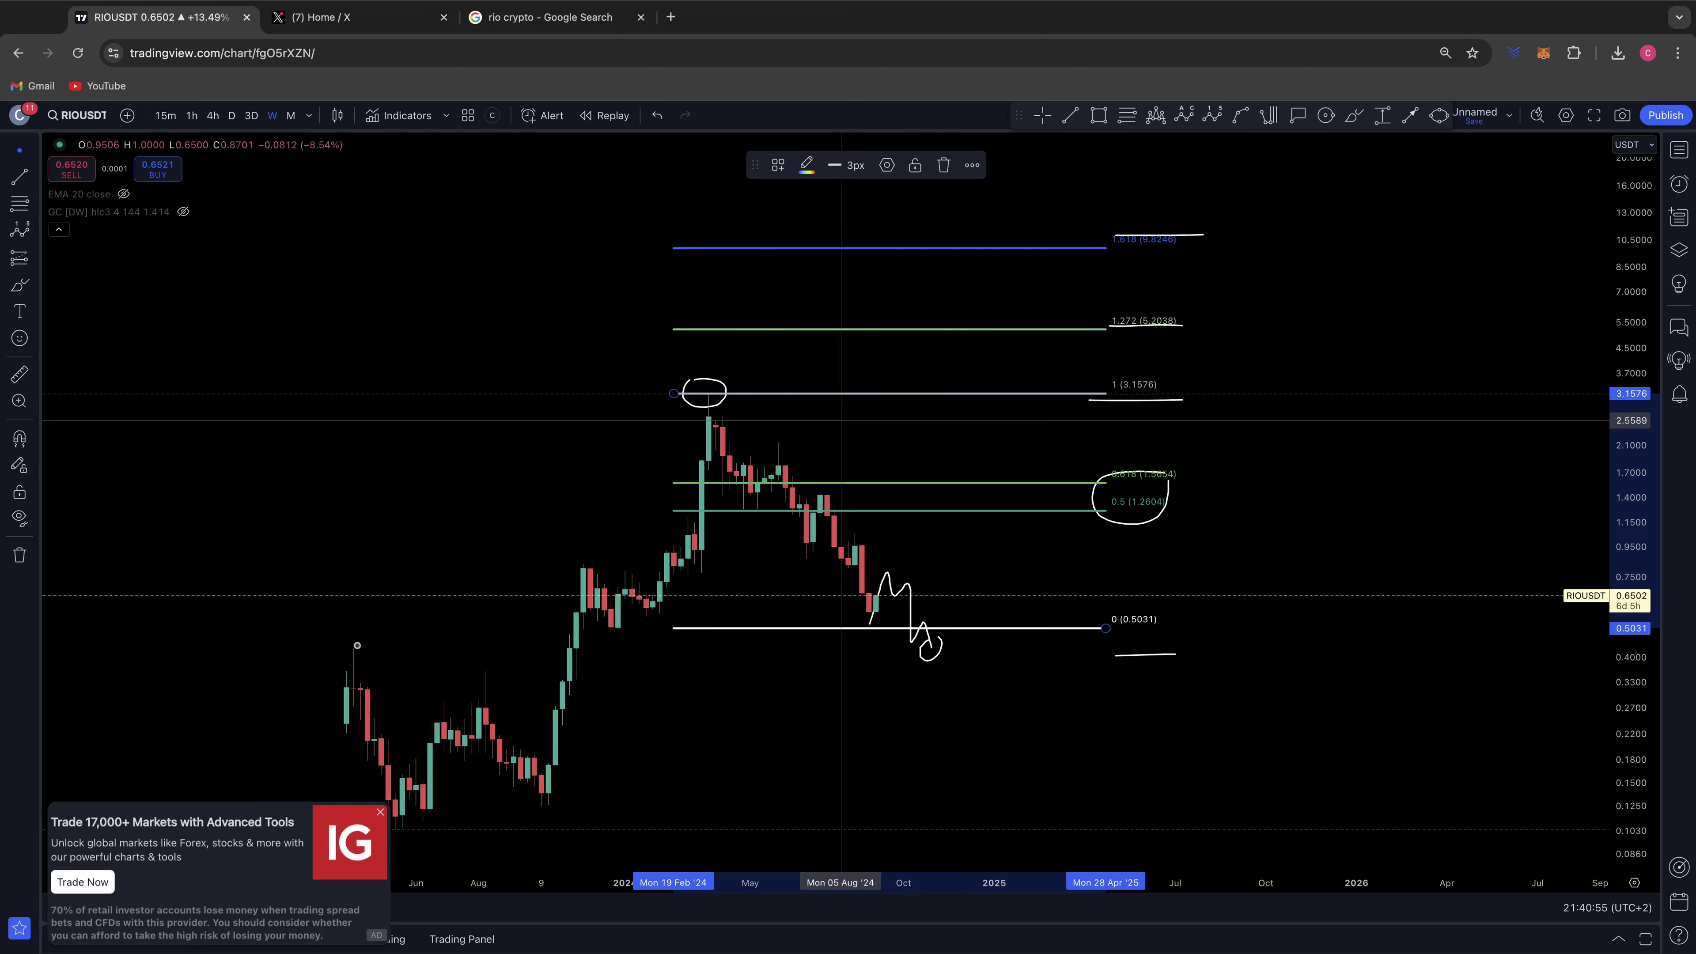
click(378, 813)
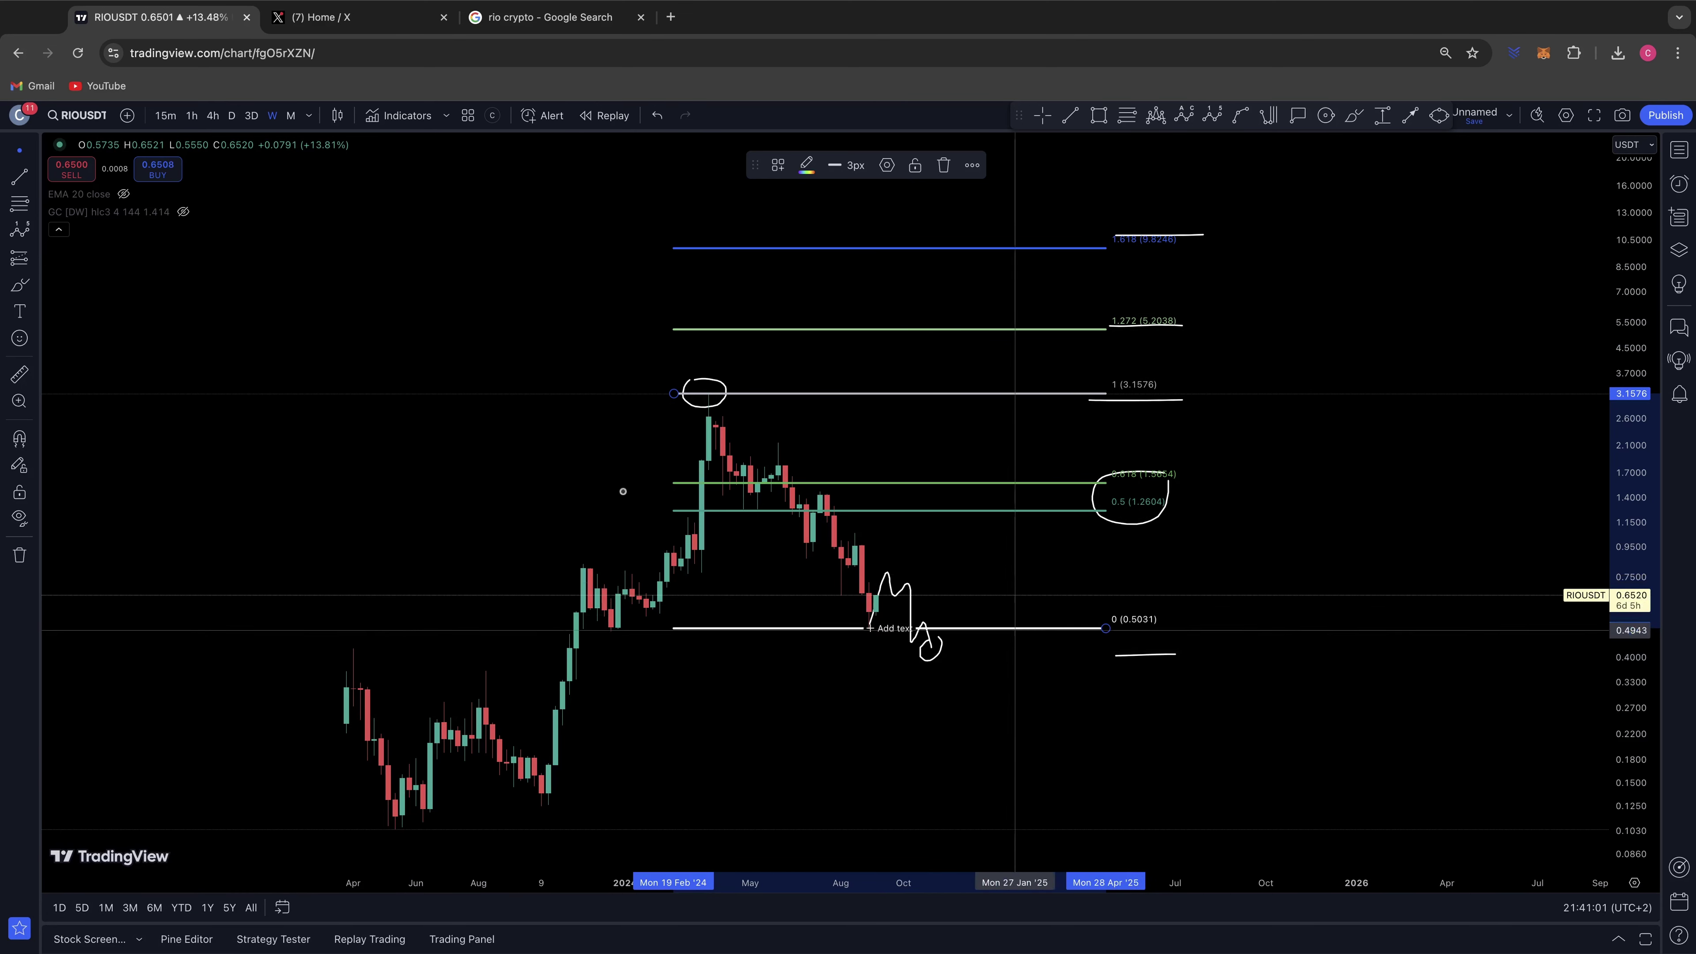
Remove all drawings, and draw a Fibonacci retracement from 3.1382 at 26 Jun '23 down to 0.1234 at 3 Feb '25.
right_click(534, 443)
click(618, 750)
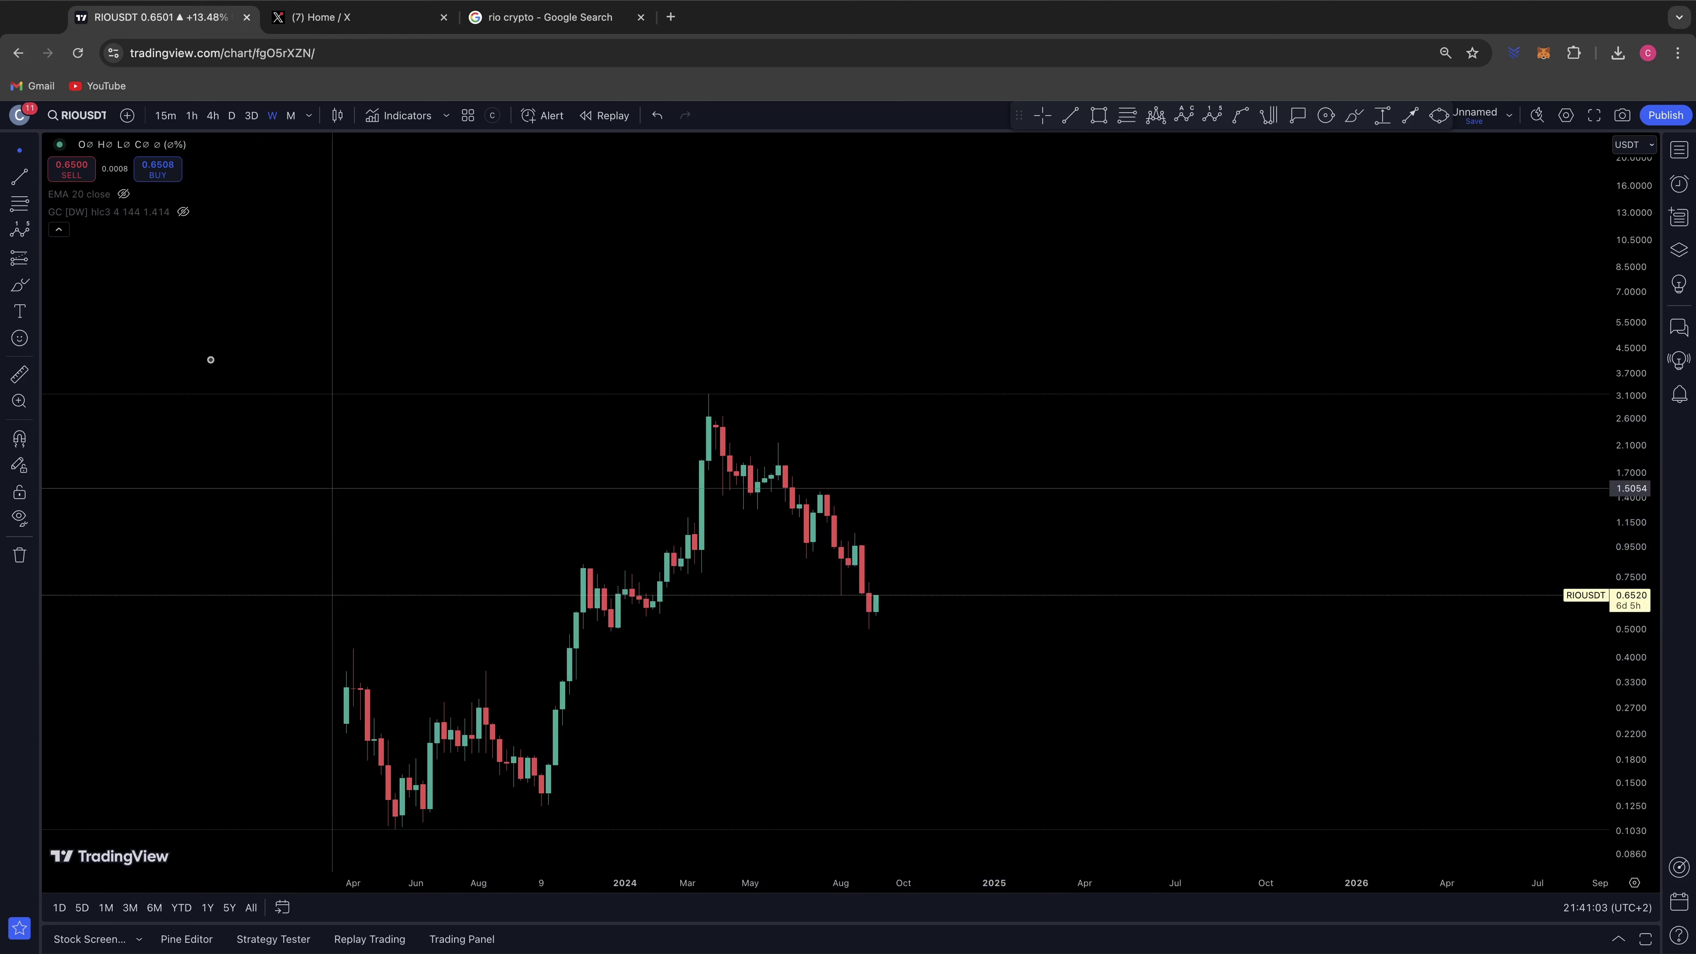
click(16, 203)
click(437, 394)
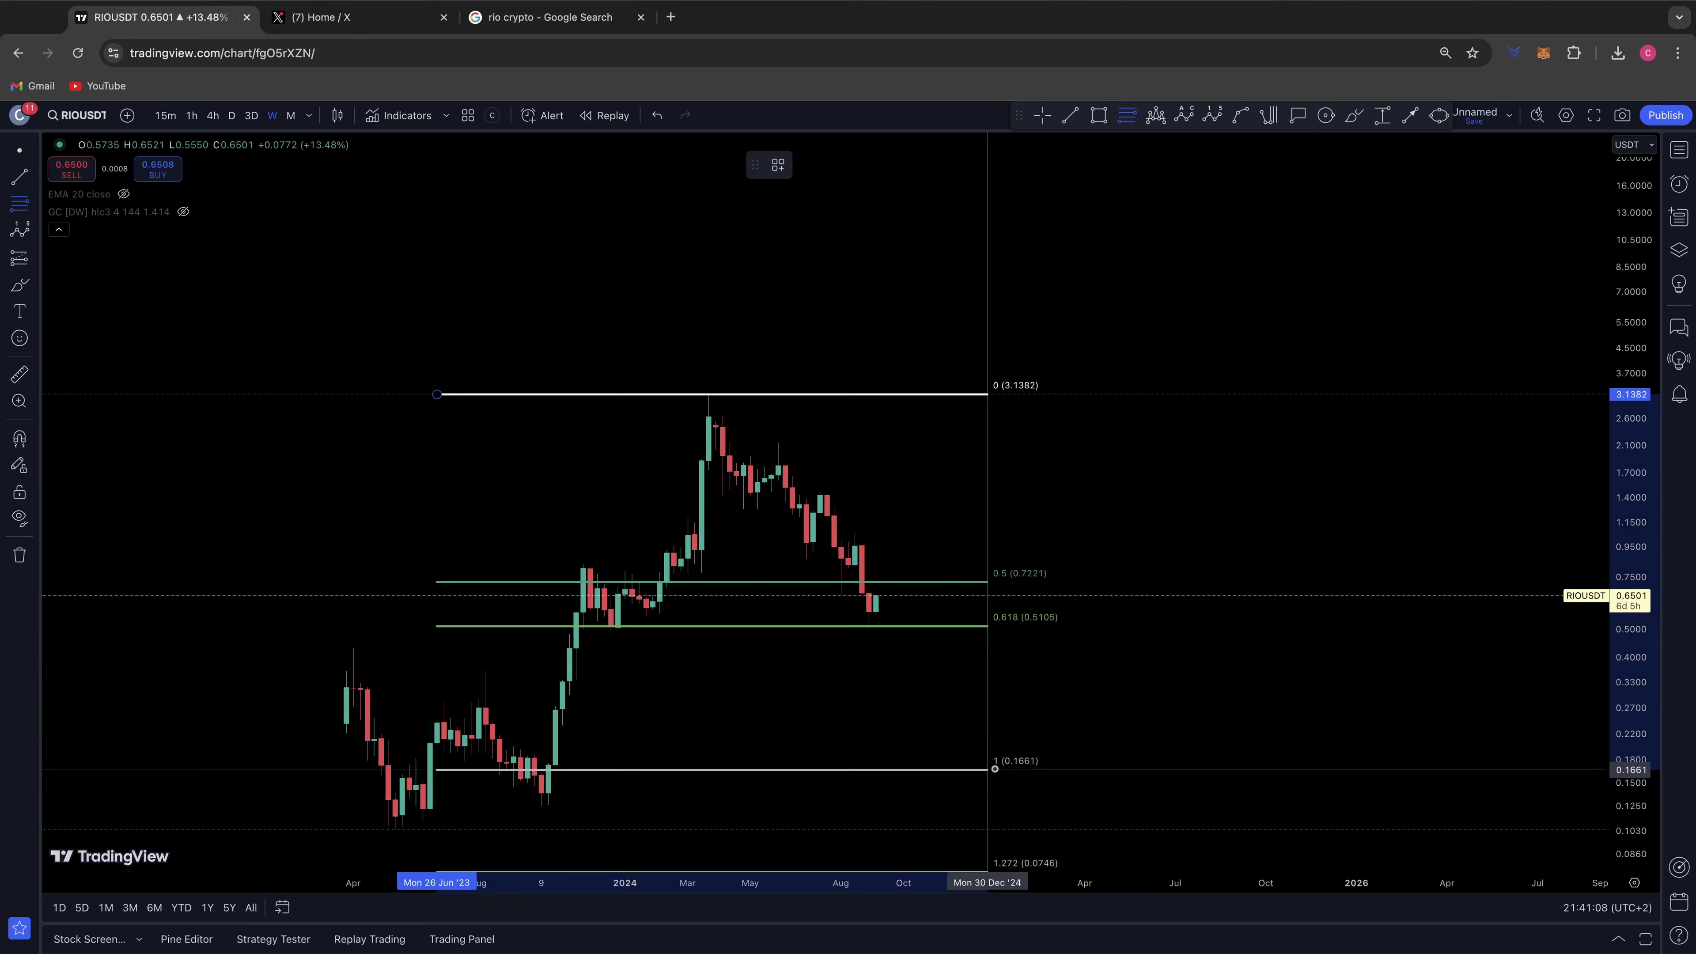
click(1022, 808)
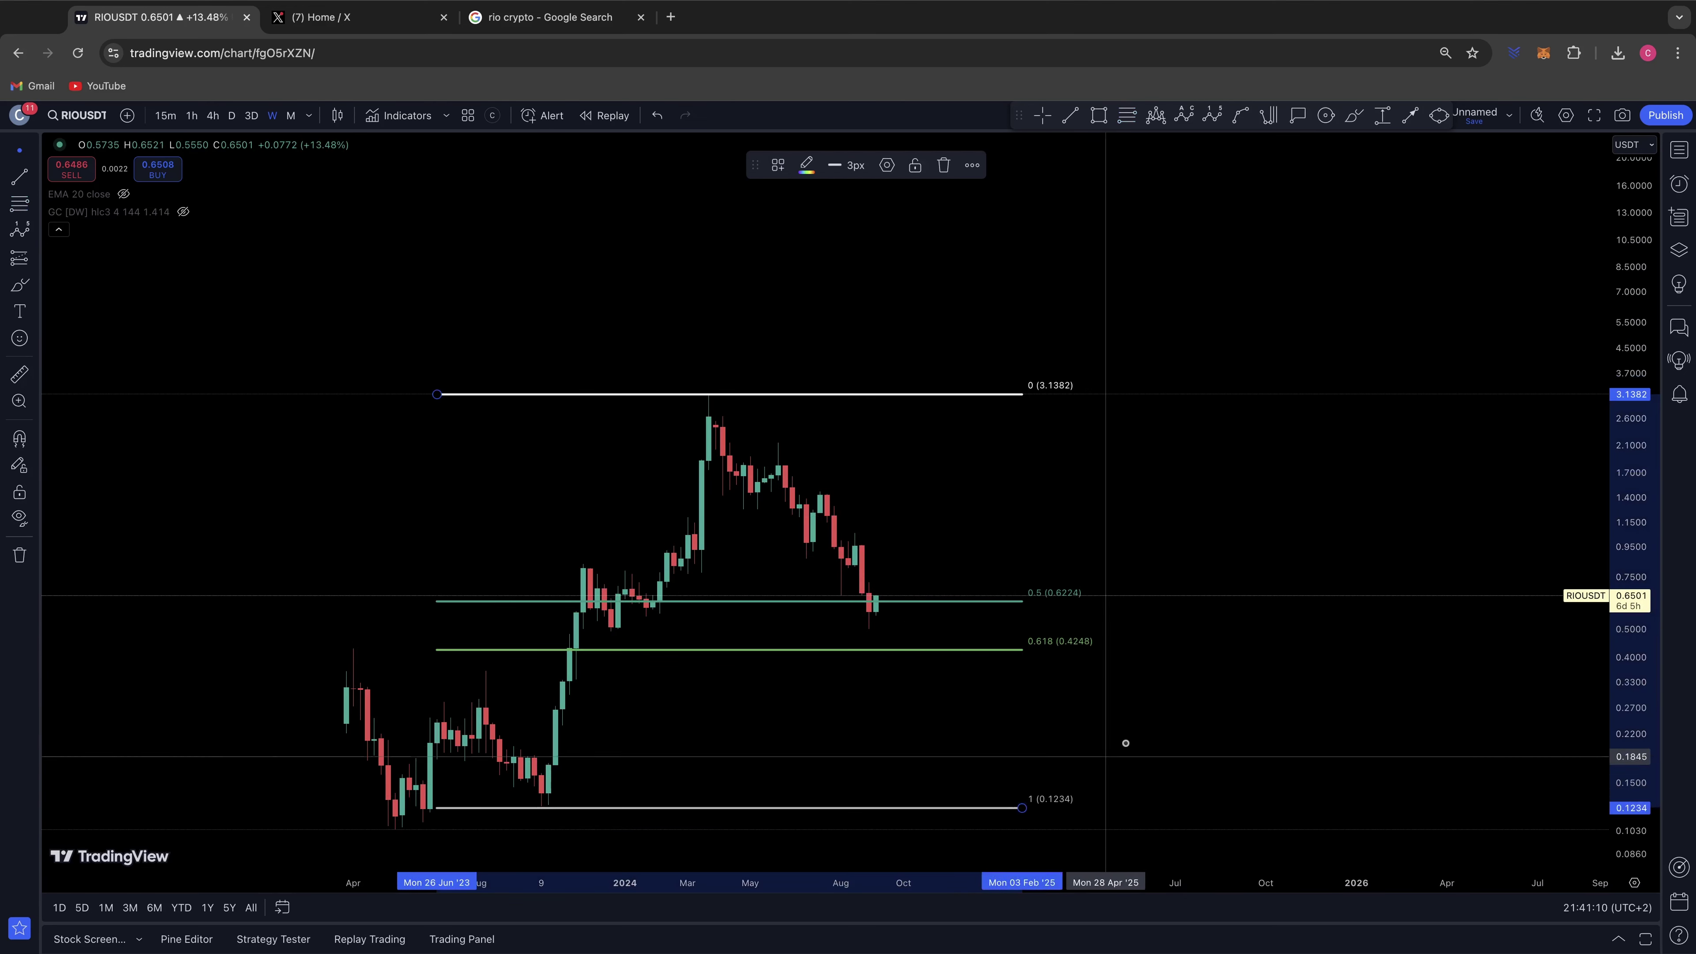
click(1068, 675)
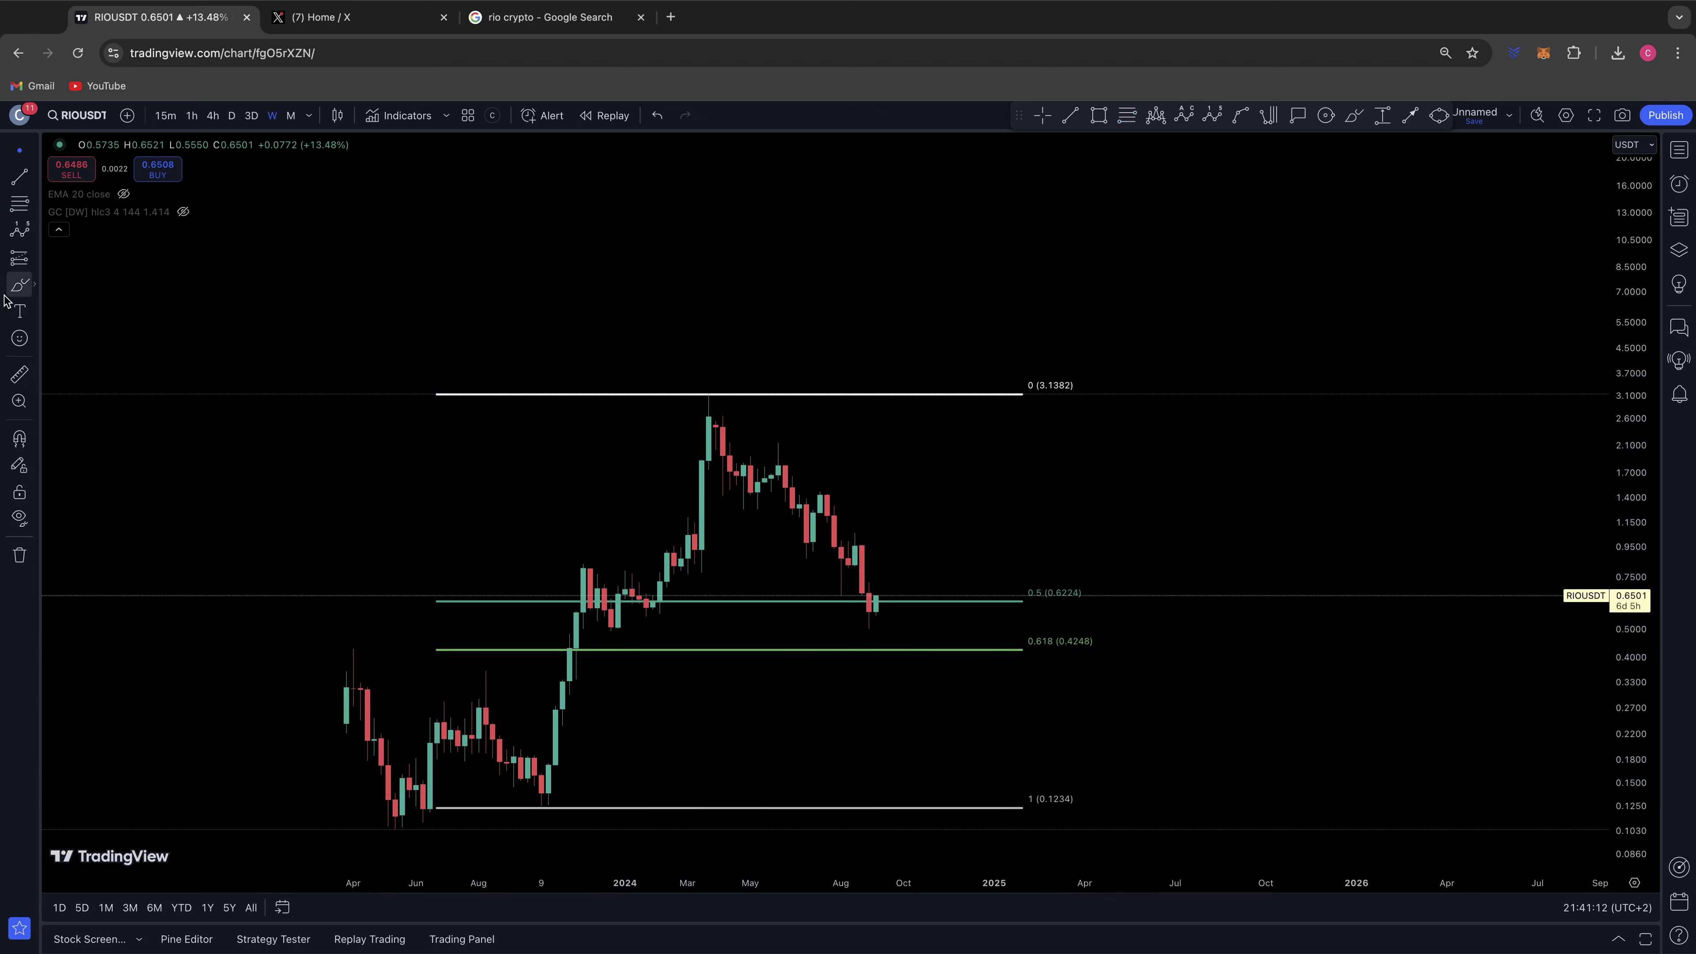
Brush a path from the current price through the 0.618 level and up to about 10 in mid-2025, circling the March 2024 peak.
mouse_move(875, 598)
mouse_down()
mouse_move(916, 653)
mouse_move(982, 599)
mouse_move(1016, 559)
mouse_move(1056, 424)
mouse_up()
drag(694, 386, 697, 386)
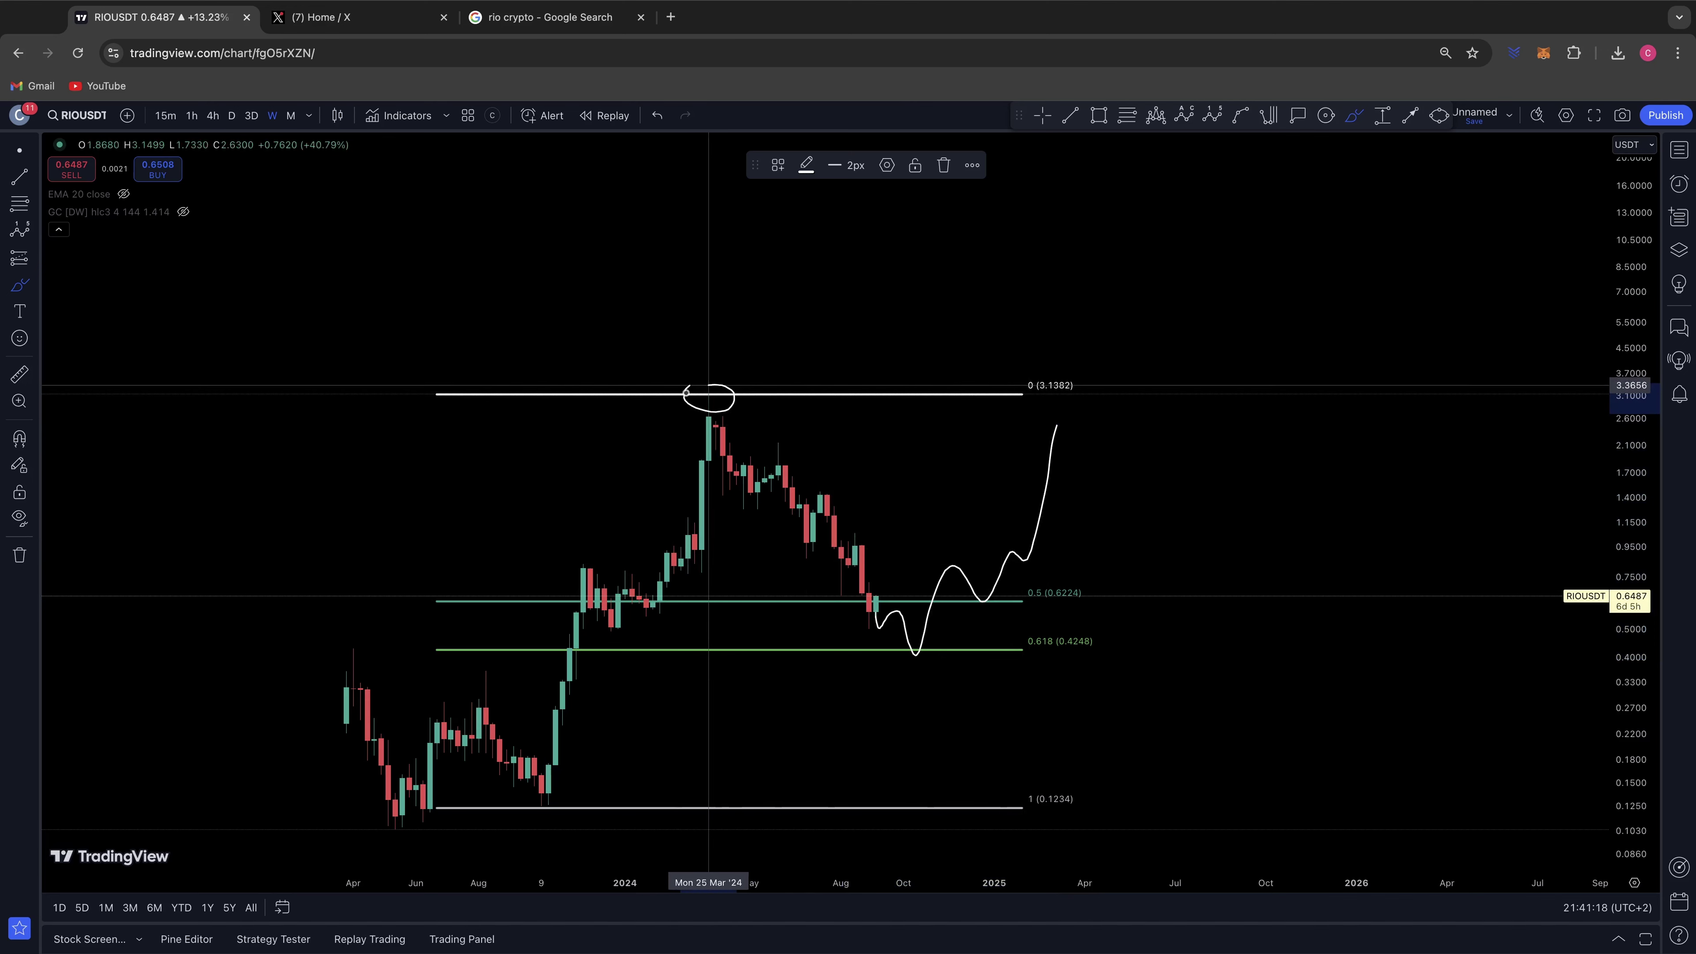
mouse_move(1052, 441)
mouse_down()
mouse_move(1069, 401)
mouse_move(1126, 385)
mouse_move(1146, 244)
mouse_up()
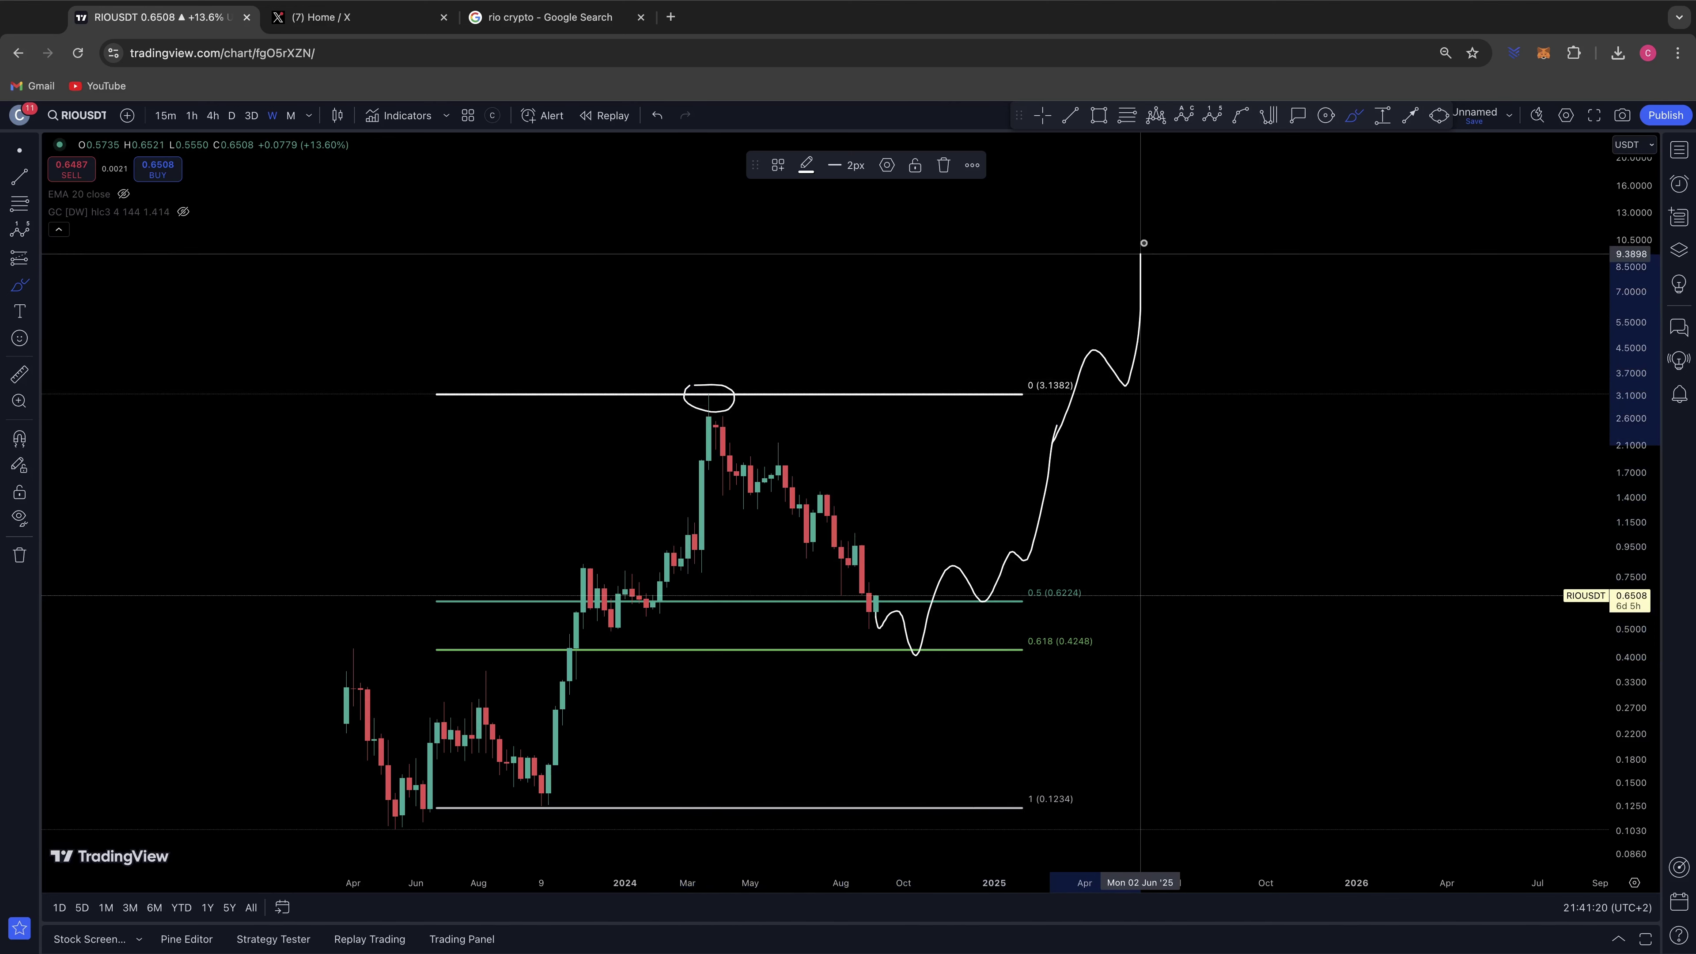
scroll(1120, 330, up, 2)
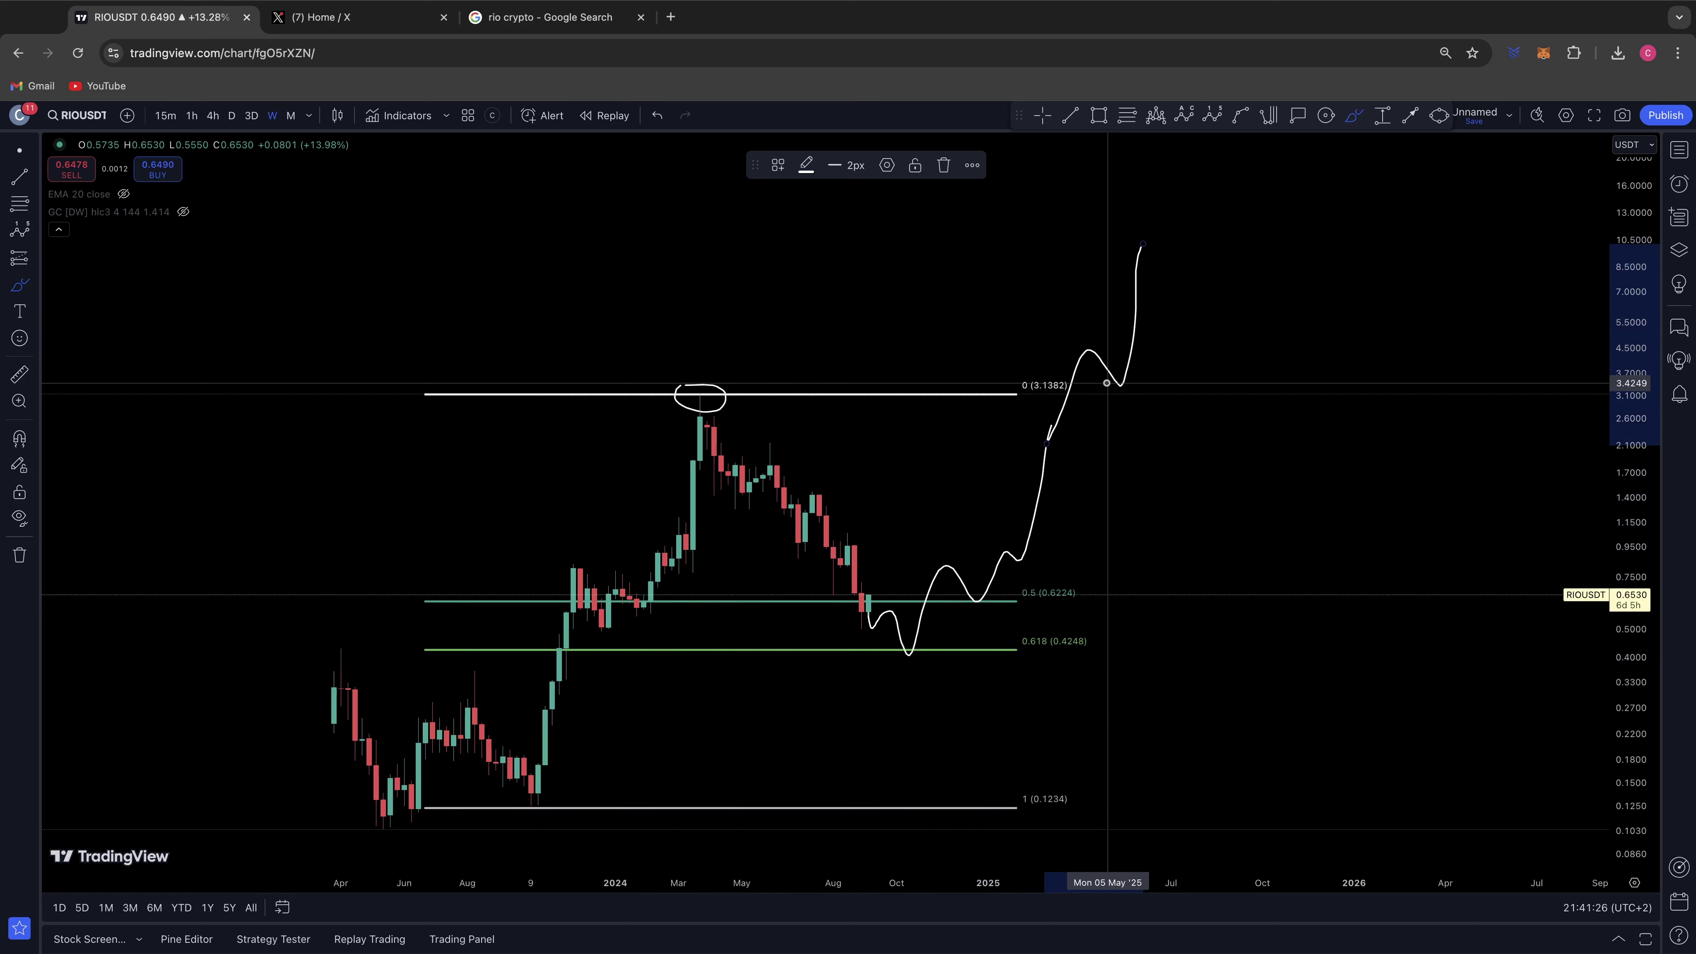
Undo the brushed price path and the circle around the peak, keeping only the Fibonacci retracement.
key(ctrl+z)
key(ctrl+z)
key(ctrl+z)
key(ctrl+z)
key(ctrl+z)
key(ctrl+z)
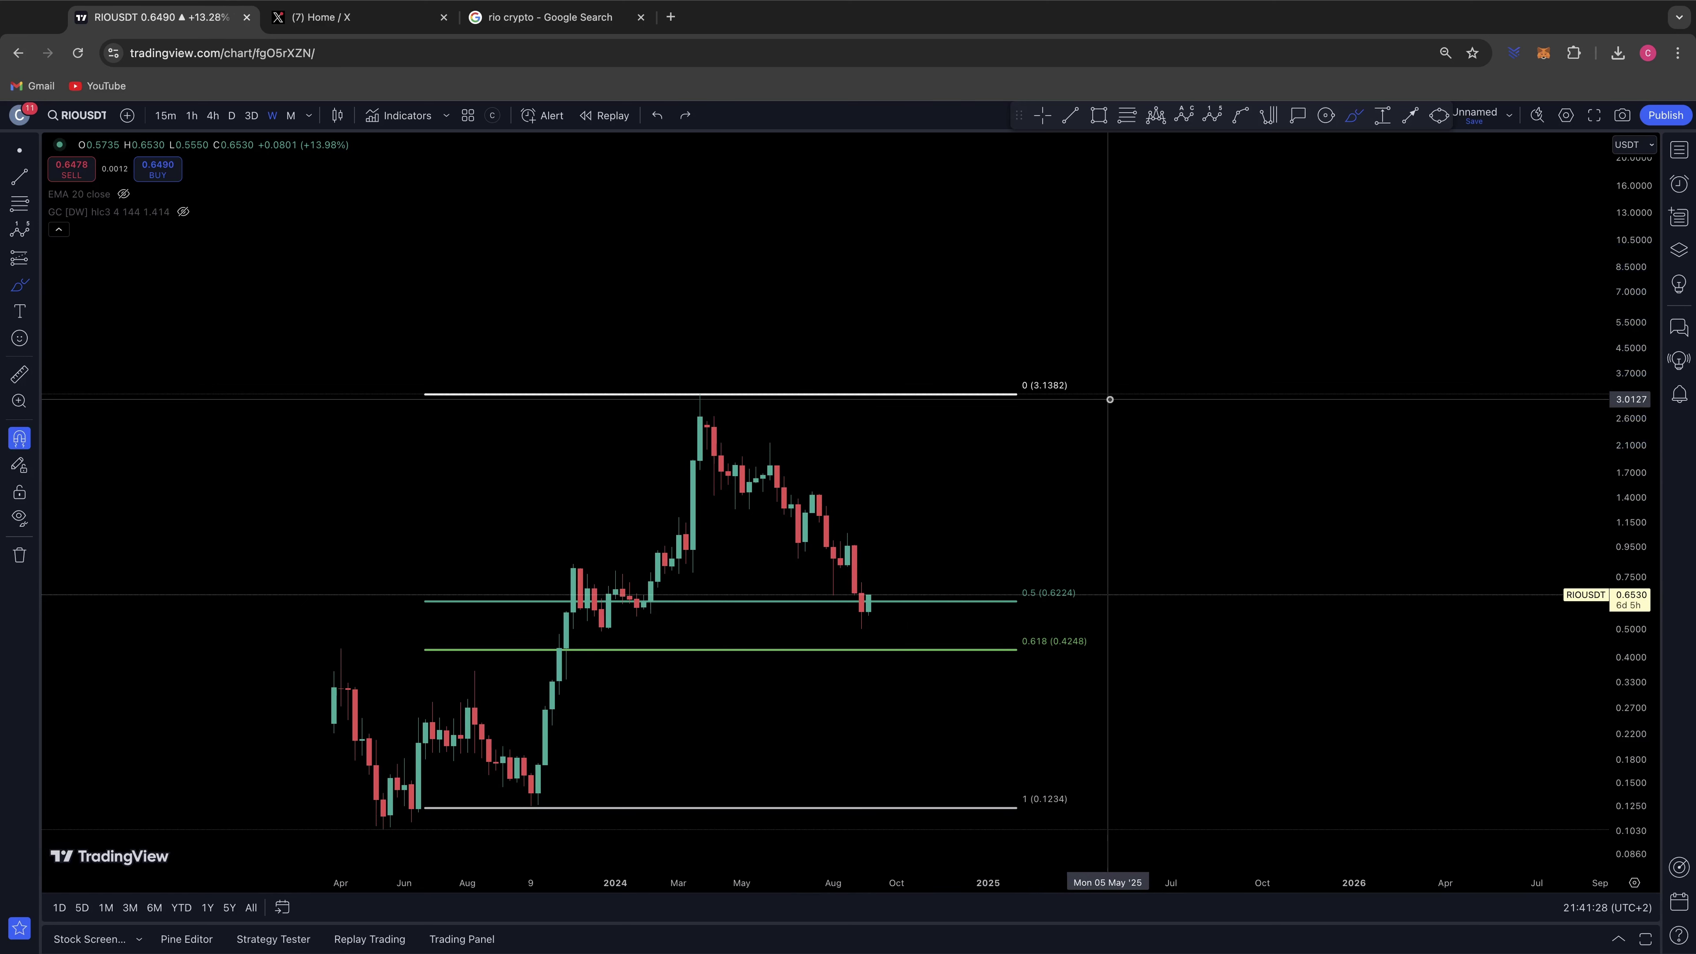
key(ctrl+y)
key(ctrl+y)
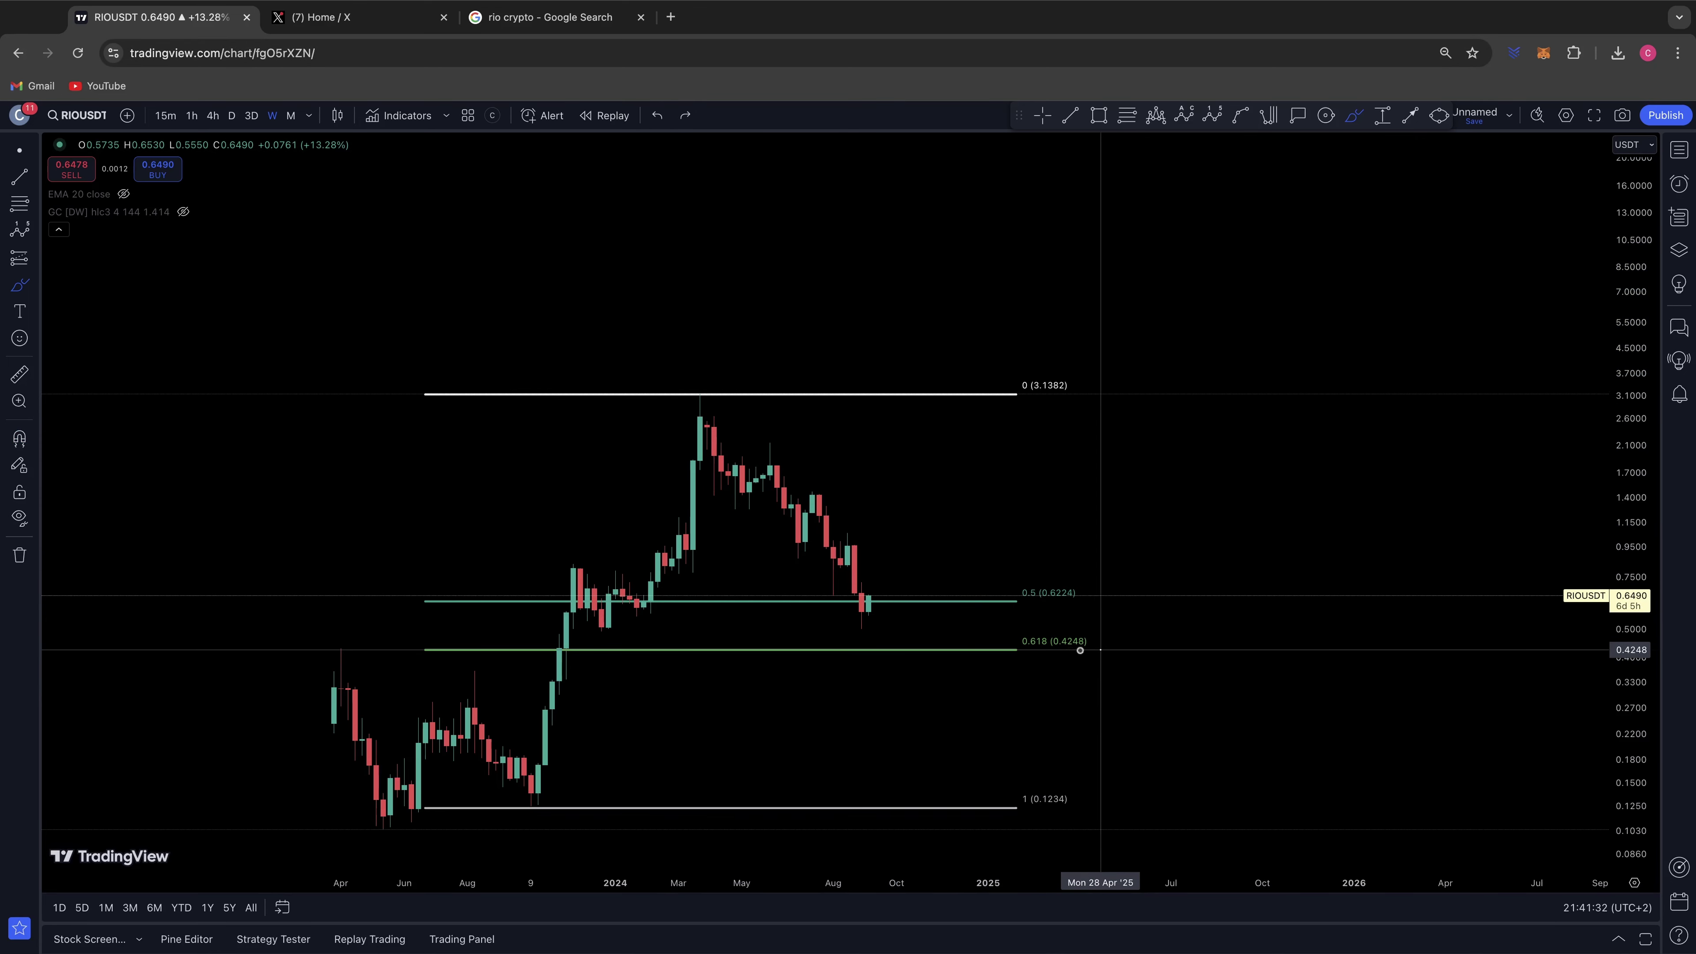
Underline the 0.618 label, circle the April 2023 high and extend a line from it to the 0.618 level with the Brush.
drag(1093, 649, 1036, 649)
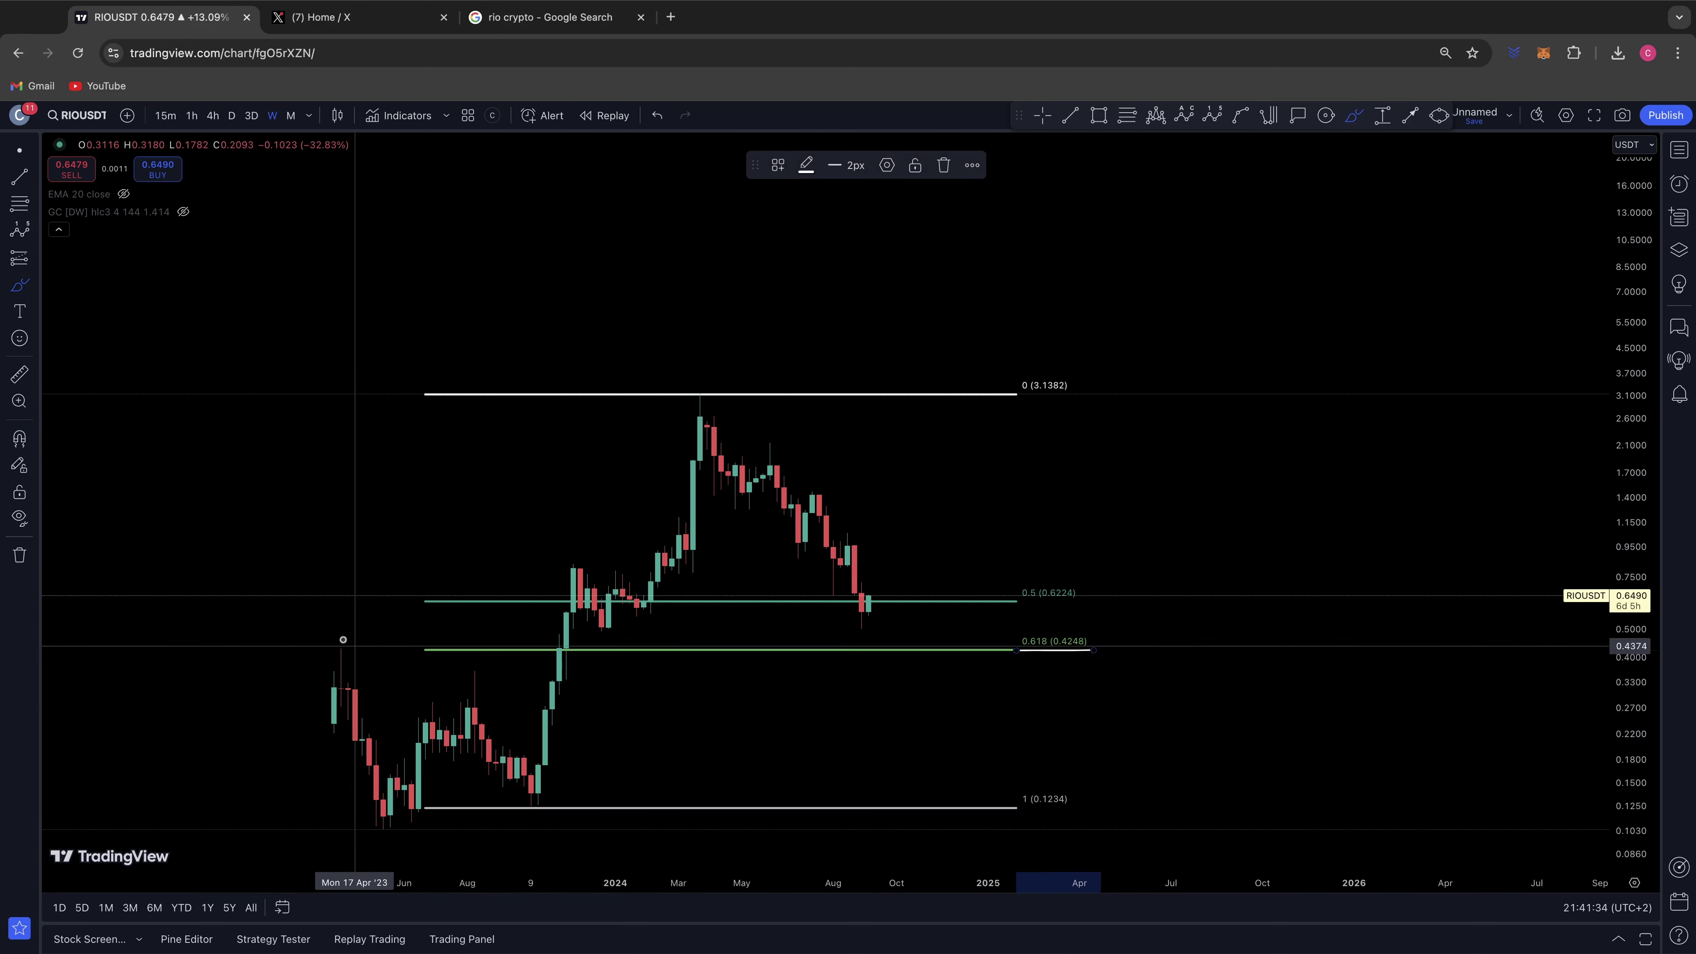
drag(345, 648, 324, 648)
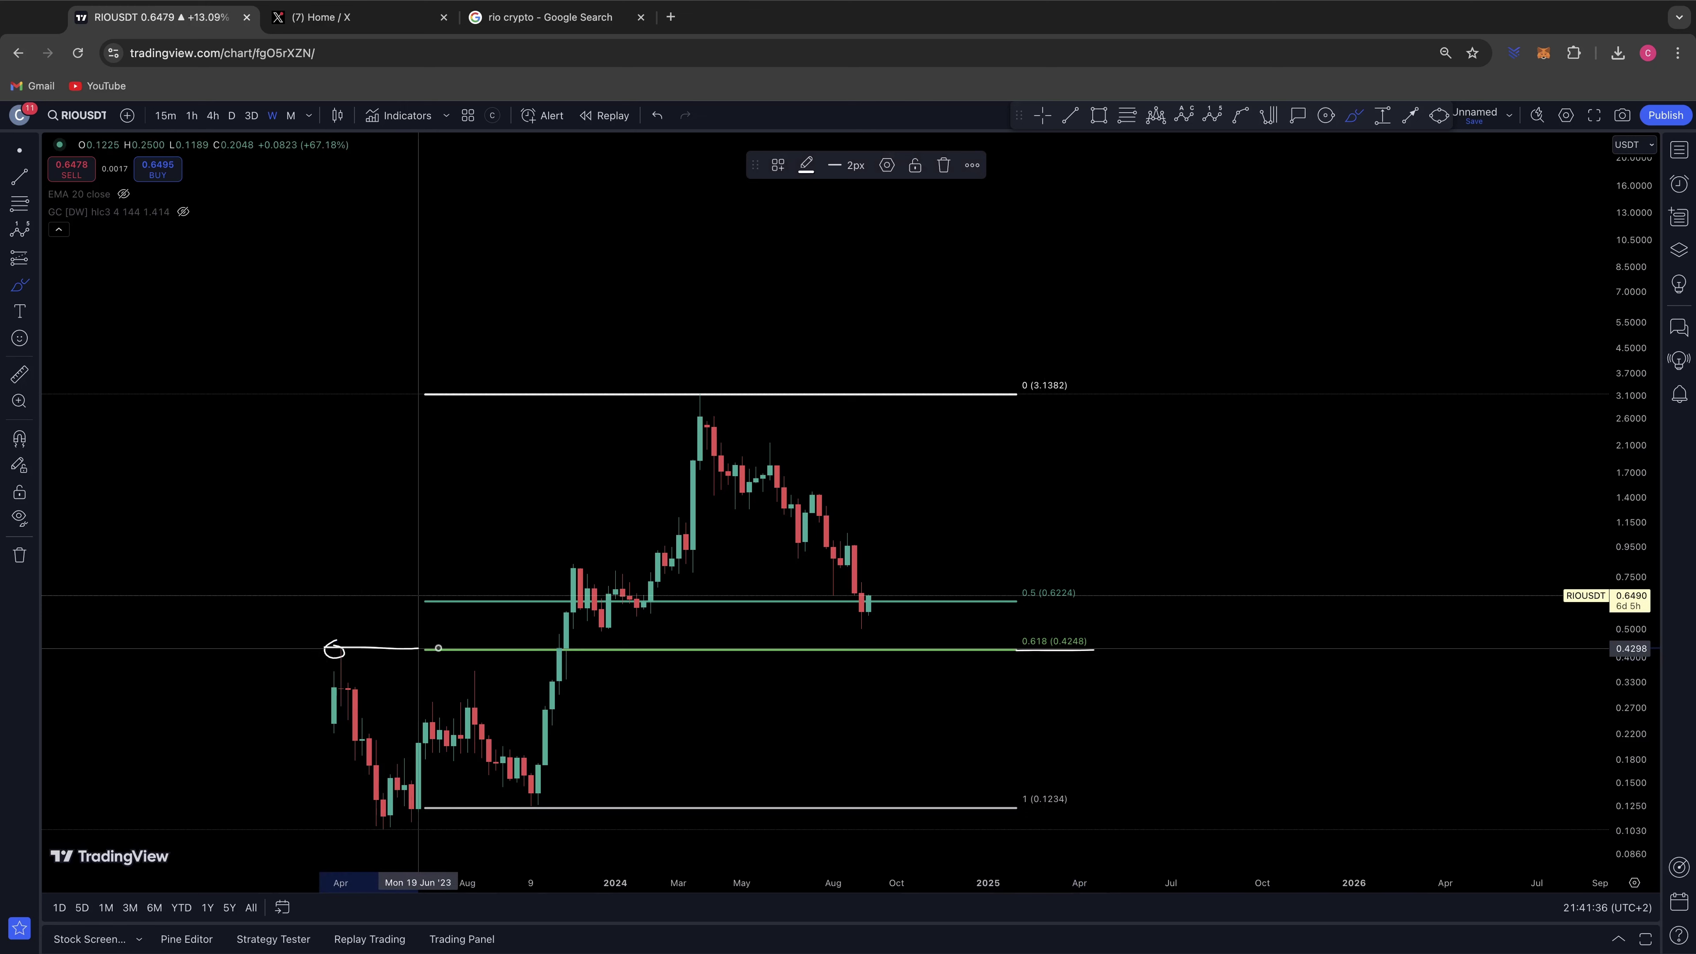
drag(438, 647, 446, 648)
Sketch a consolidation path between the 0.5 and 0.618 levels ending in an upward arrow, and circle the March 2024 peak.
mouse_move(861, 624)
mouse_down()
mouse_move(880, 582)
mouse_move(893, 620)
mouse_move(948, 597)
mouse_move(974, 624)
mouse_move(1019, 501)
mouse_move(1002, 517)
mouse_up()
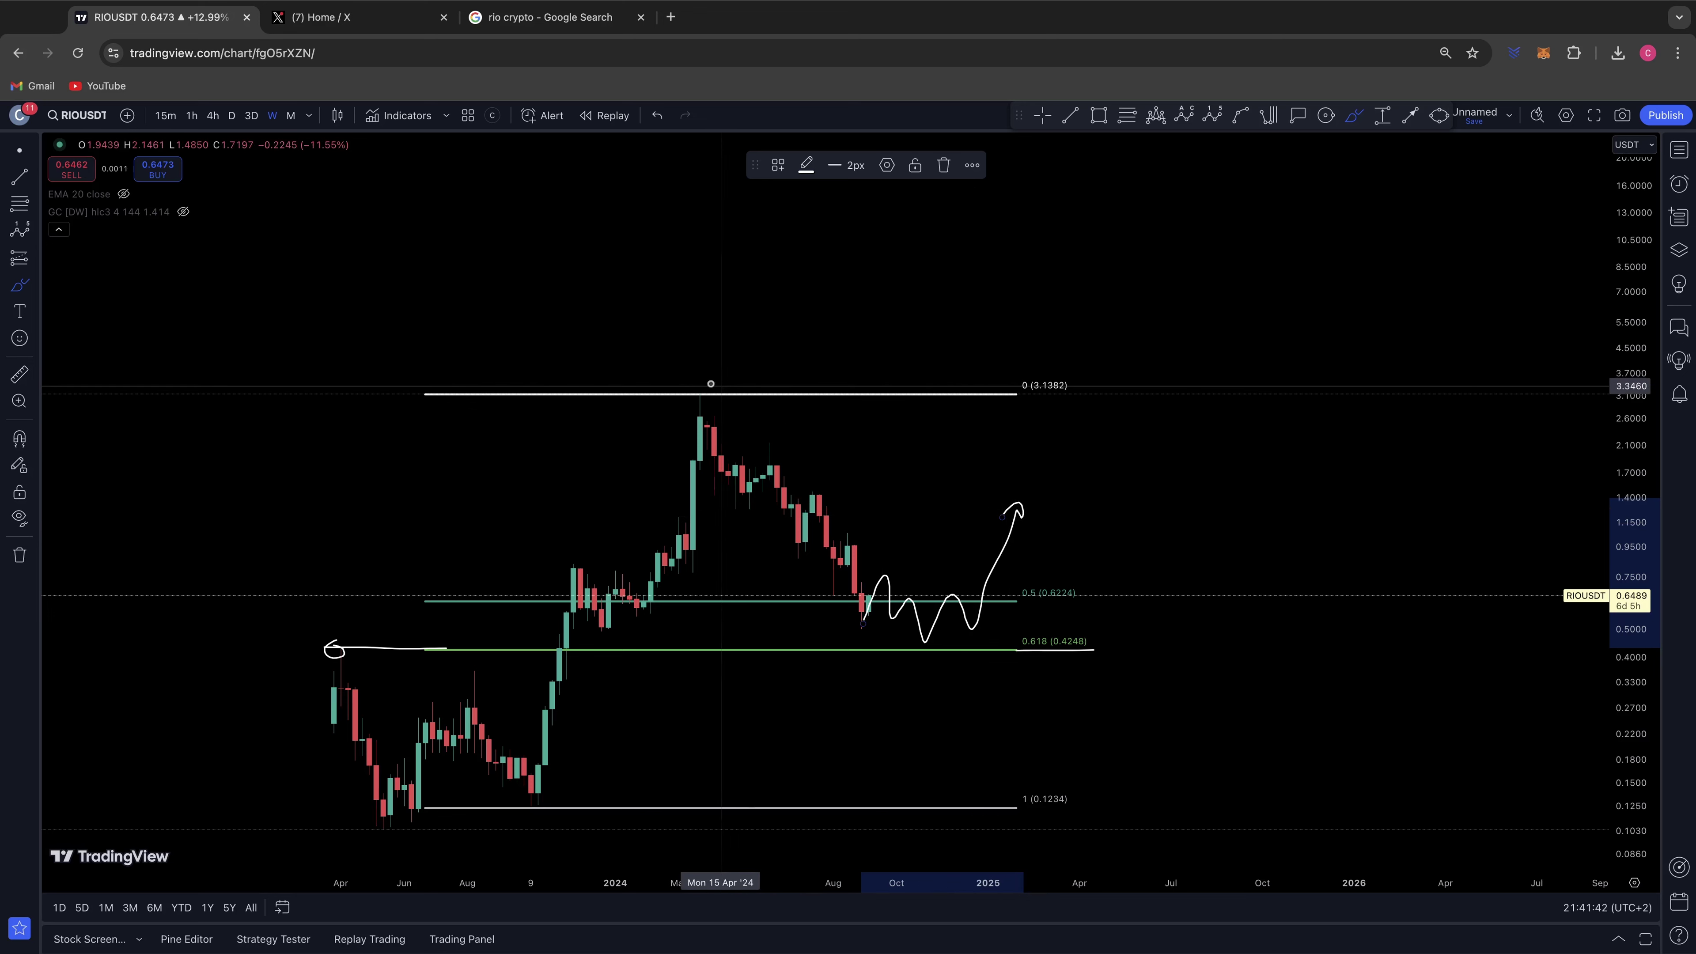
mouse_move(694, 380)
mouse_down()
mouse_move(708, 399)
mouse_move(694, 386)
mouse_up()
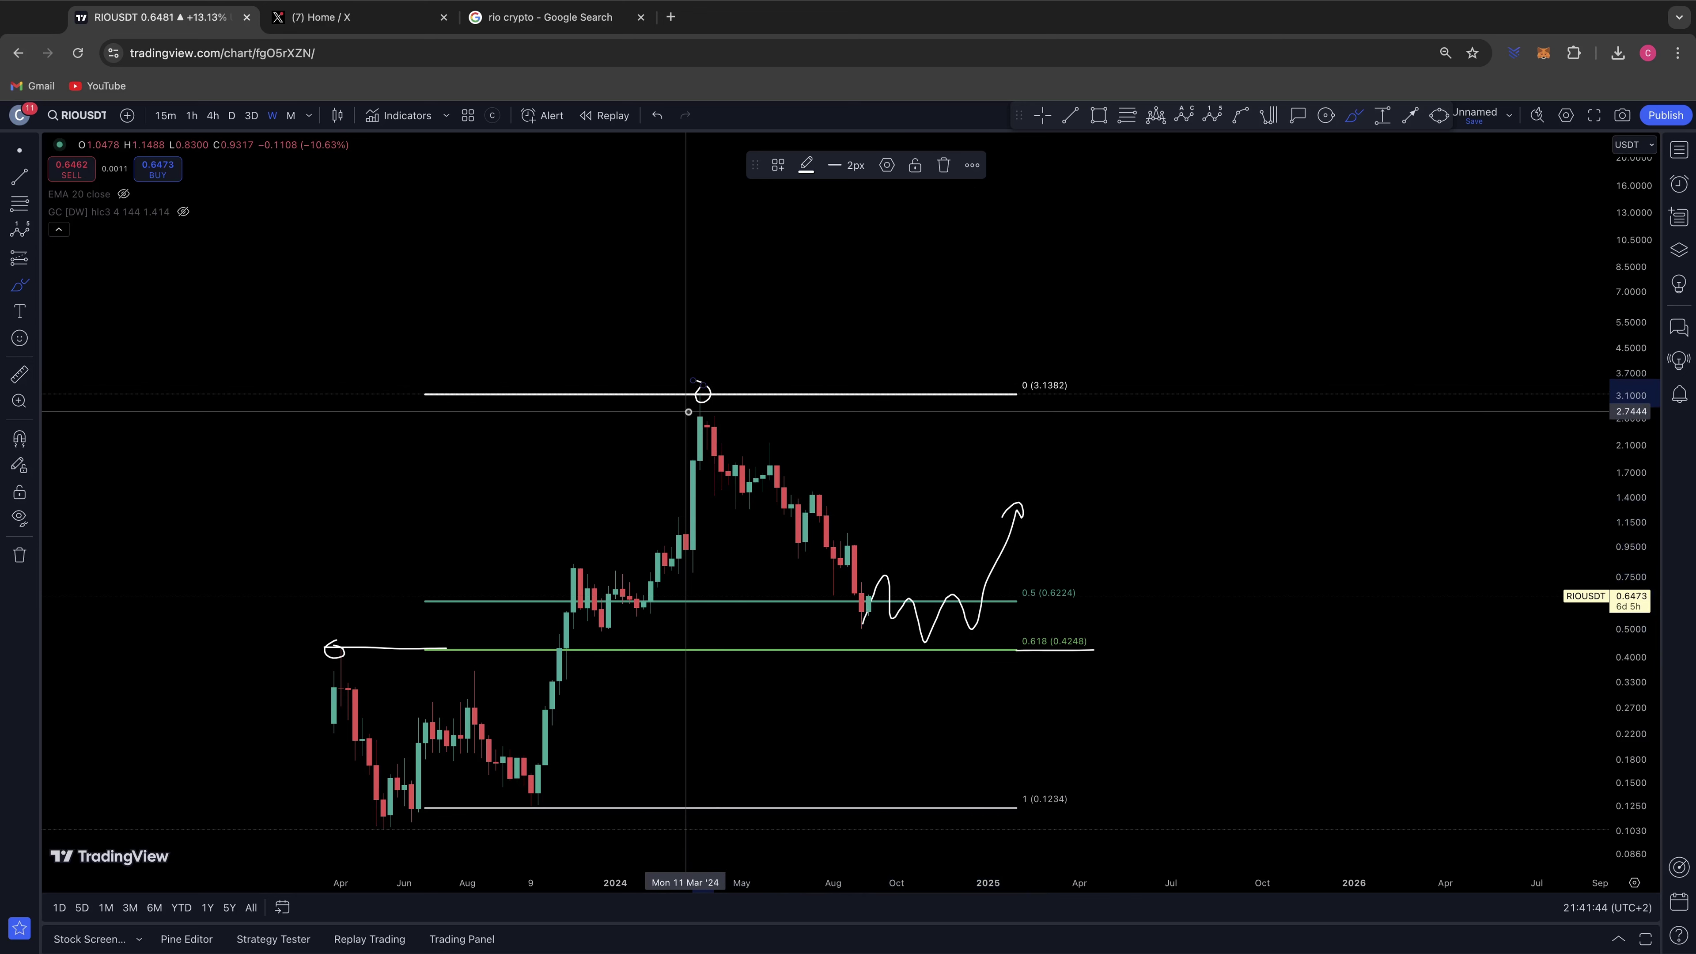